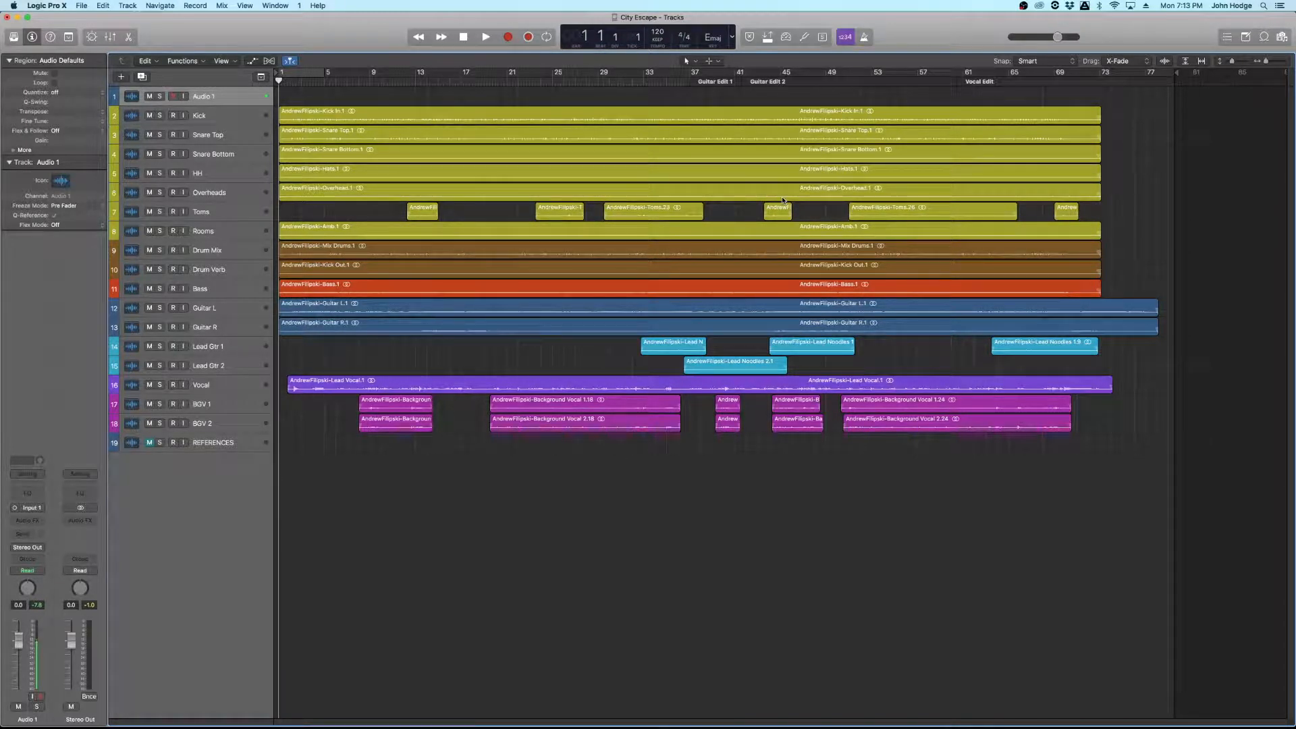
Step: Place the playhead at bar 37 beside the Guitar Edit 1 marker and select the Lead Gtr 2 region there
{"action": "left_click", "coordinate": [689, 80]}
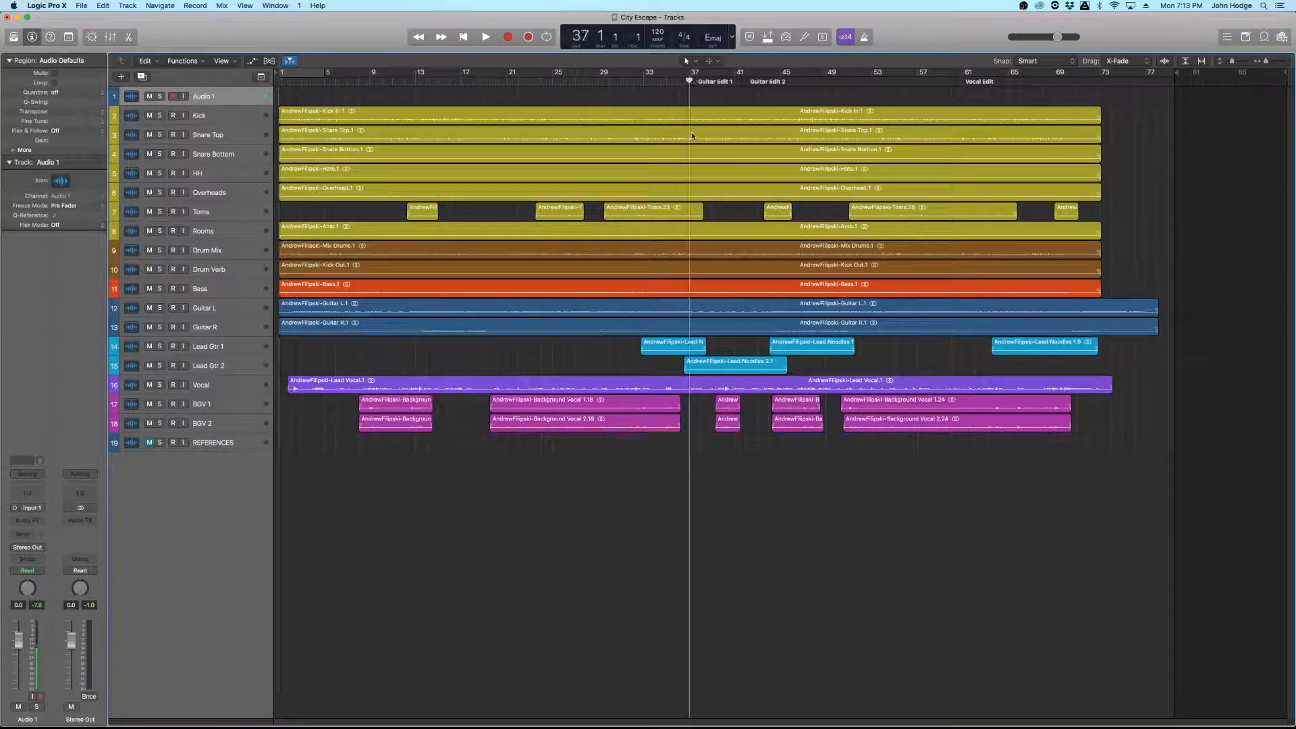
{"action": "key", "text": "super+Down"}
{"action": "key", "text": "super+Down"}
{"action": "key", "text": "super+Right"}
{"action": "key", "text": "super+Right"}
{"action": "key", "text": "super+Right"}
{"action": "key", "text": "super+Right"}
{"action": "key", "text": "super+Right"}
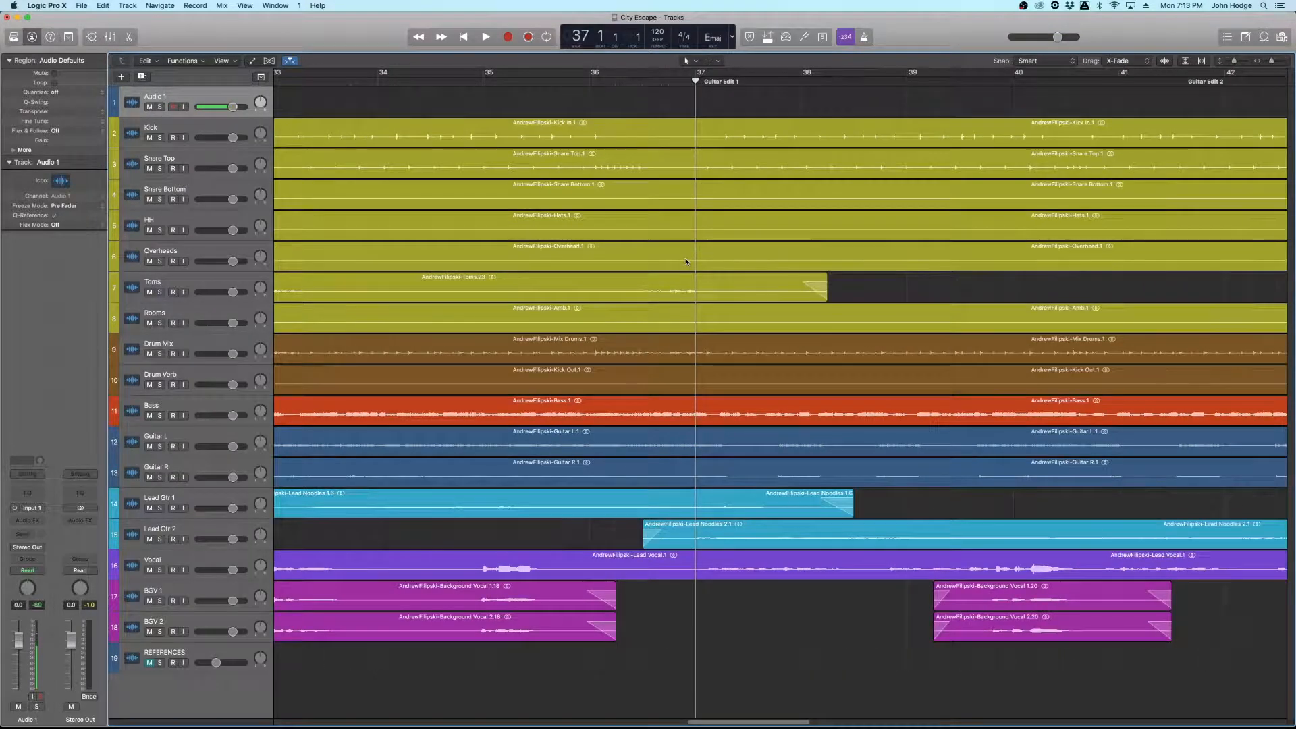
{"action": "key", "text": "super+Right"}
{"action": "key", "text": "super+Right"}
{"action": "key", "text": "super+Right"}
{"action": "key", "text": "super+Down"}
{"action": "key", "text": "super+Down"}
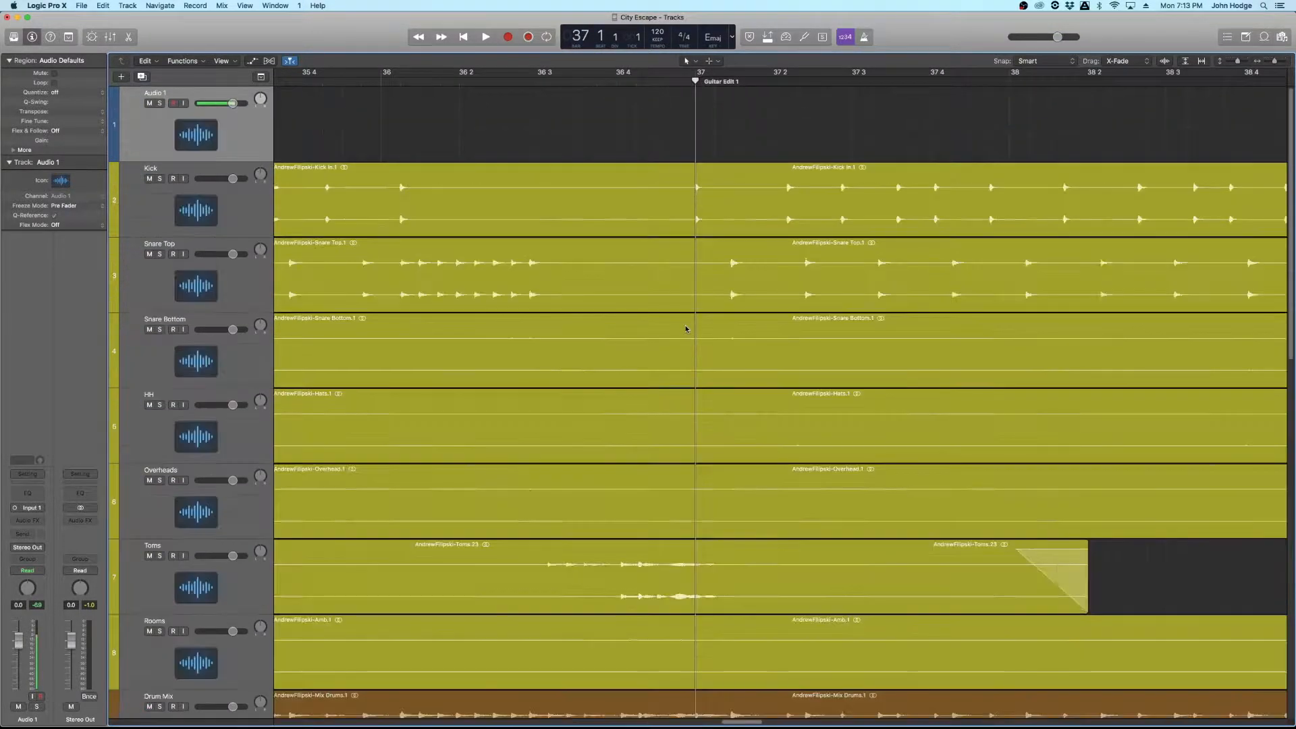
{"action": "scroll", "coordinate": [686, 329], "scroll_direction": "down", "scroll_amount": 20}
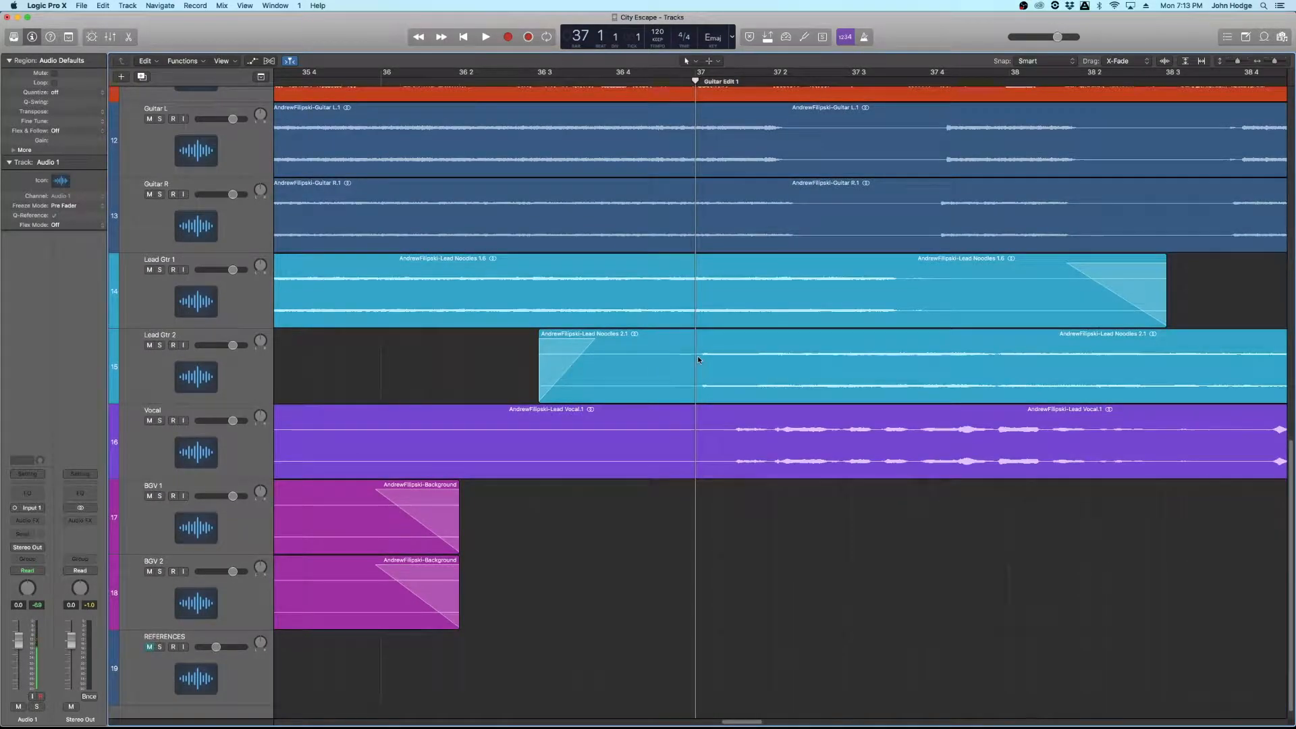
{"action": "left_click", "coordinate": [699, 360]}
{"action": "scroll", "coordinate": [709, 355], "scroll_direction": "down", "scroll_amount": 1}
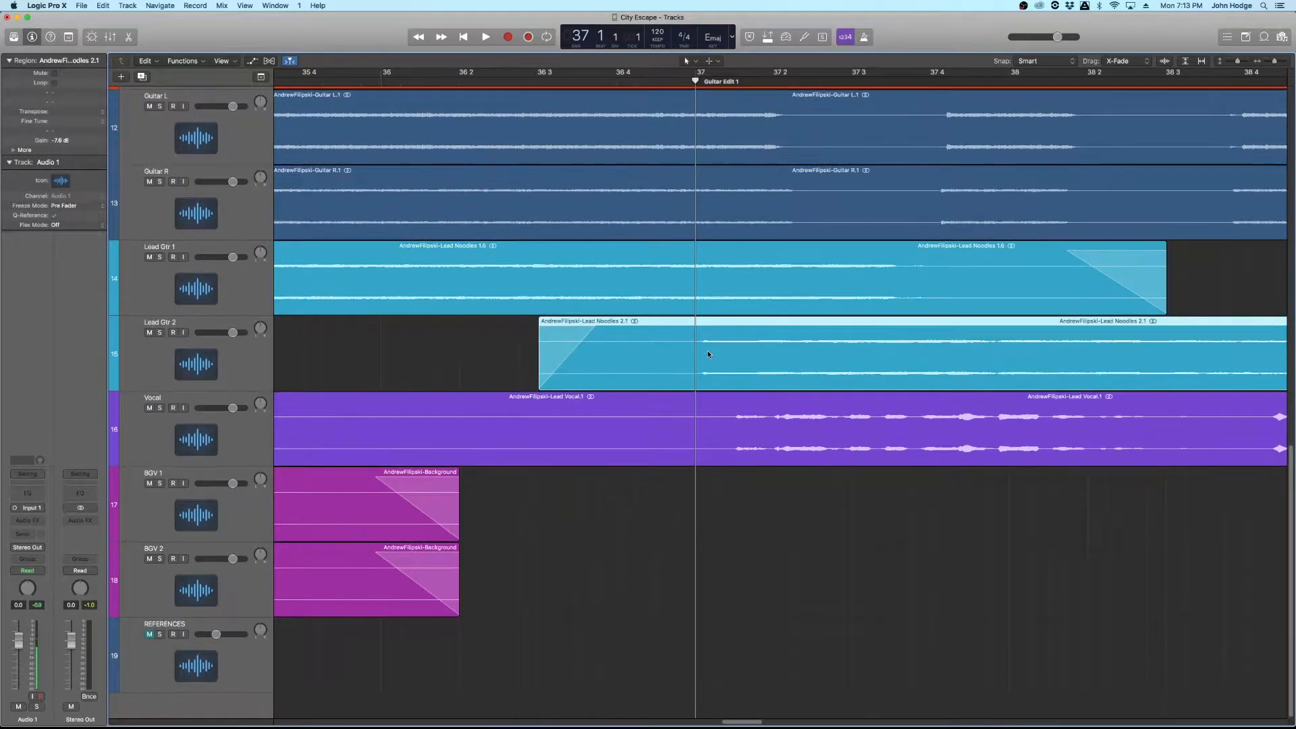
Step: Audition the Lead Gtr 2 track in solo from bar 37, then unsolo it and stop playback
{"action": "key", "text": "super+Down"}
{"action": "left_click", "coordinate": [160, 333]}
{"action": "key", "text": "space"}
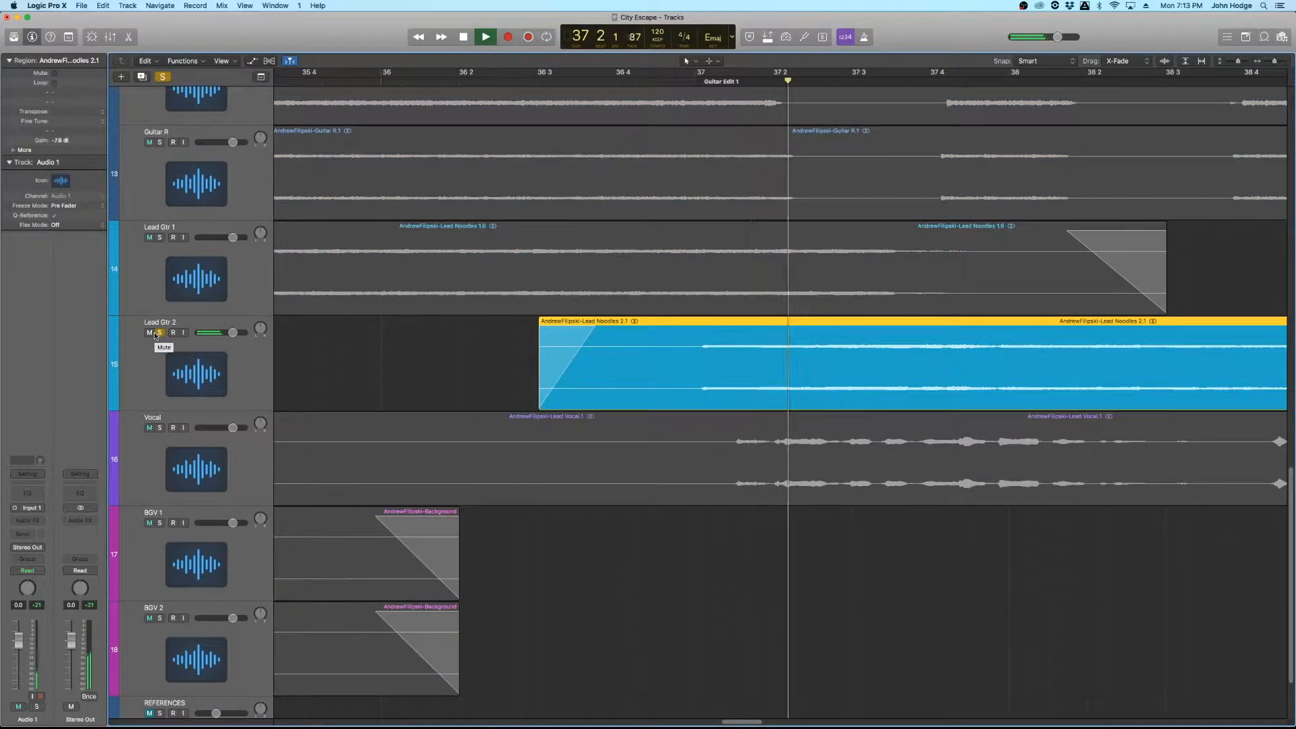
{"action": "left_click", "coordinate": [158, 333]}
{"action": "key", "text": "space"}
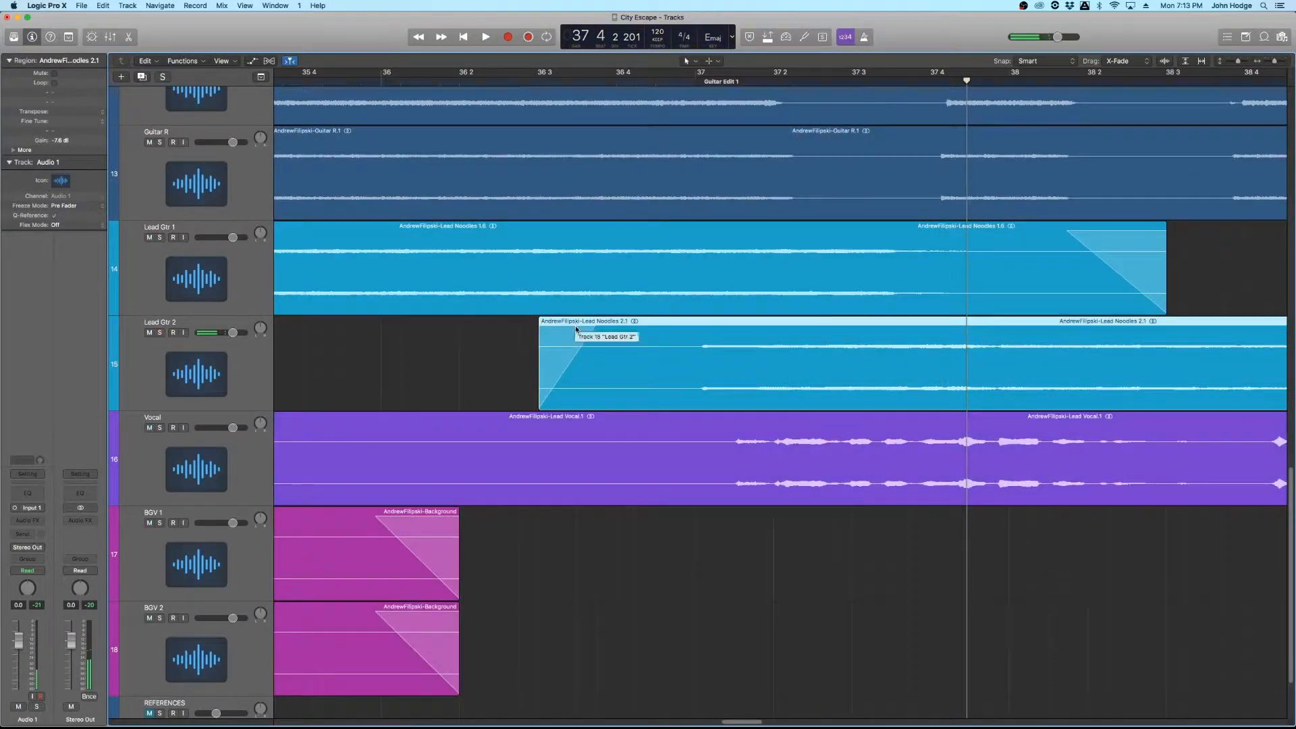
Step: Play the full arrangement from beat 2 of bar 36 past the Guitar Edit 1 marker
{"action": "scroll", "coordinate": [575, 329], "scroll_direction": "up", "scroll_amount": 4}
{"action": "key", "text": "super+Up"}
{"action": "key", "text": "super+Left"}
{"action": "scroll", "coordinate": [663, 308], "scroll_direction": "left", "scroll_amount": 3}
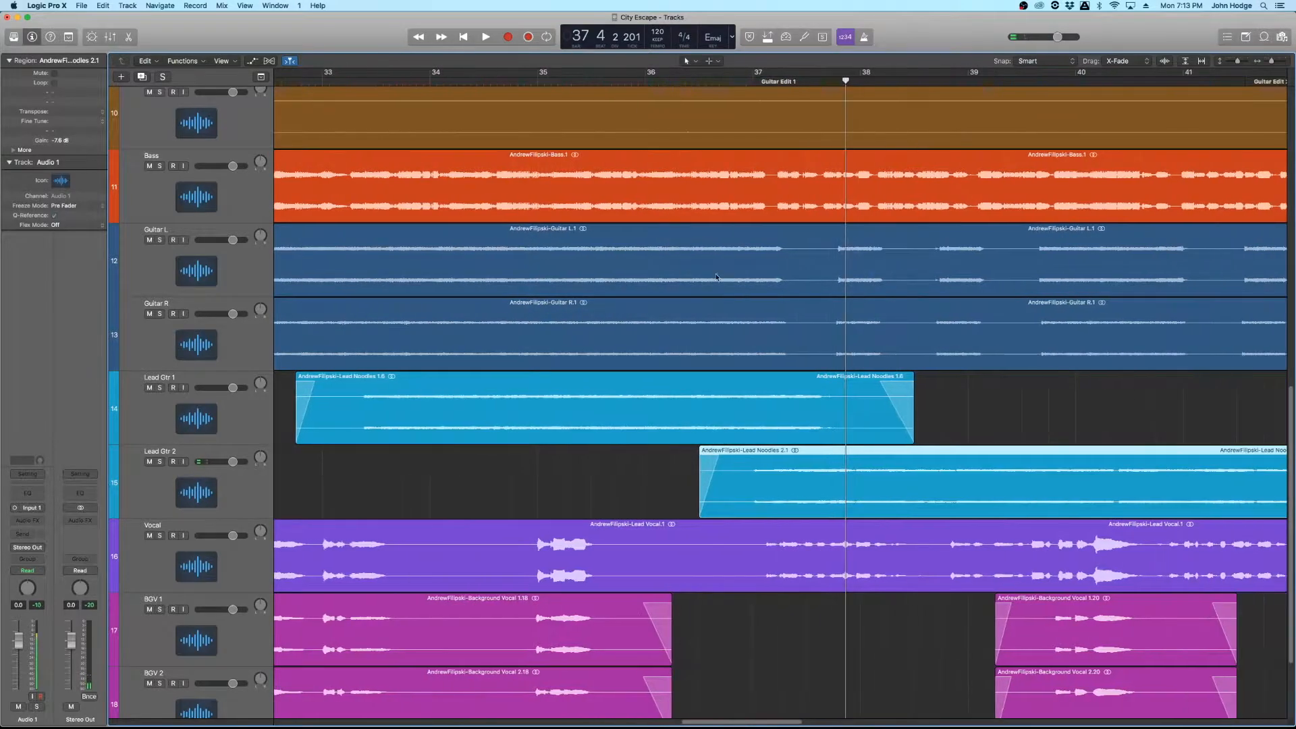
{"action": "left_click", "coordinate": [656, 83]}
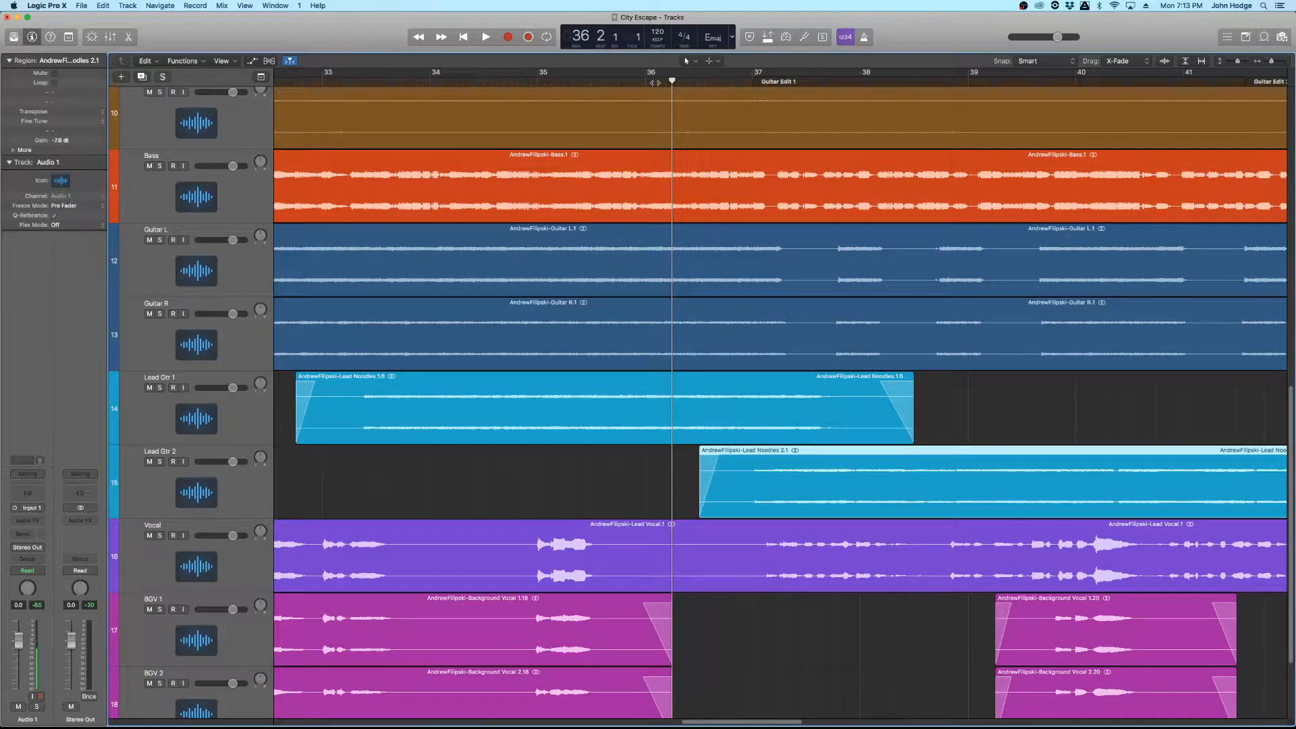
{"action": "key", "text": "space"}
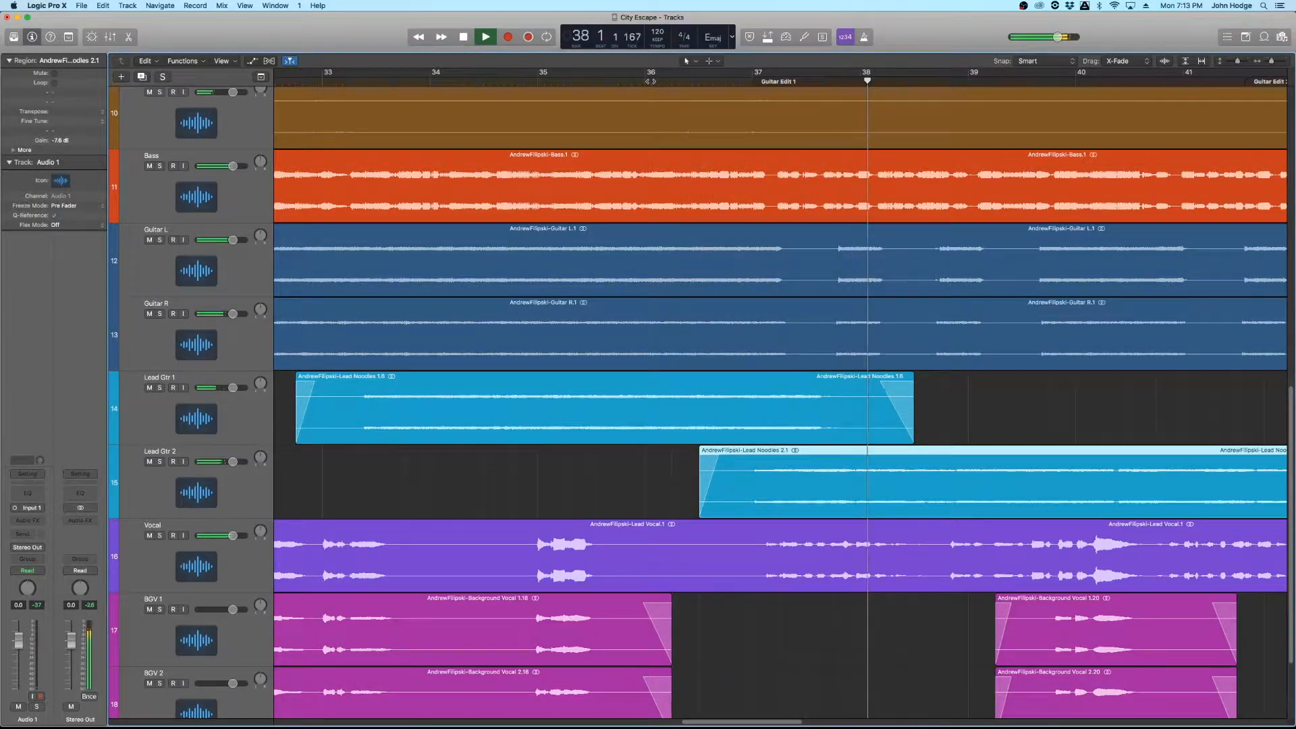
{"action": "key", "text": "space"}
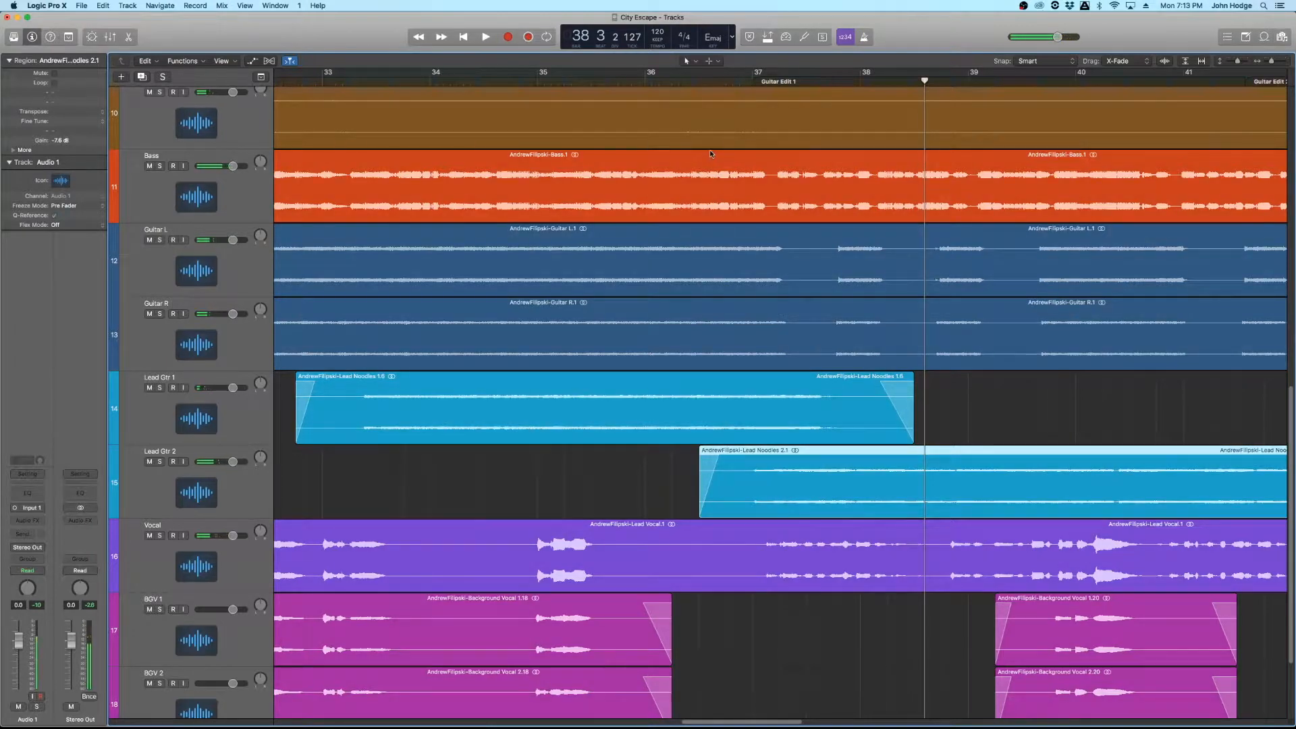
Step: Replay the lead guitar entry with all tracks, starting shortly after bar 36
{"action": "scroll", "coordinate": [711, 149], "scroll_direction": "down", "scroll_amount": 3}
{"action": "key", "text": "super+Down"}
{"action": "key", "text": "super+Right"}
{"action": "key", "text": "super+Right"}
{"action": "key", "text": "super+Right"}
{"action": "key", "text": "super+Right"}
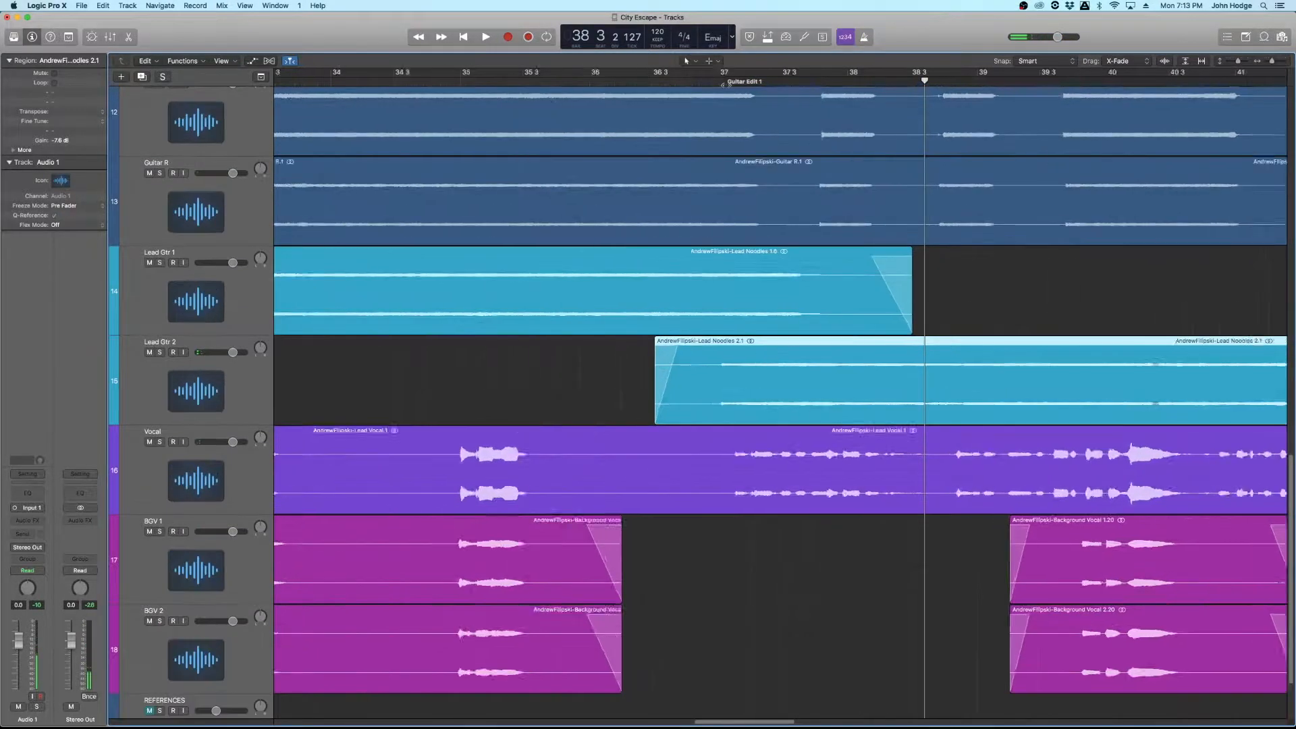
{"action": "scroll", "coordinate": [486, 95], "scroll_direction": "left", "scroll_amount": 3}
{"action": "left_click", "coordinate": [487, 79]}
{"action": "key", "text": "space"}
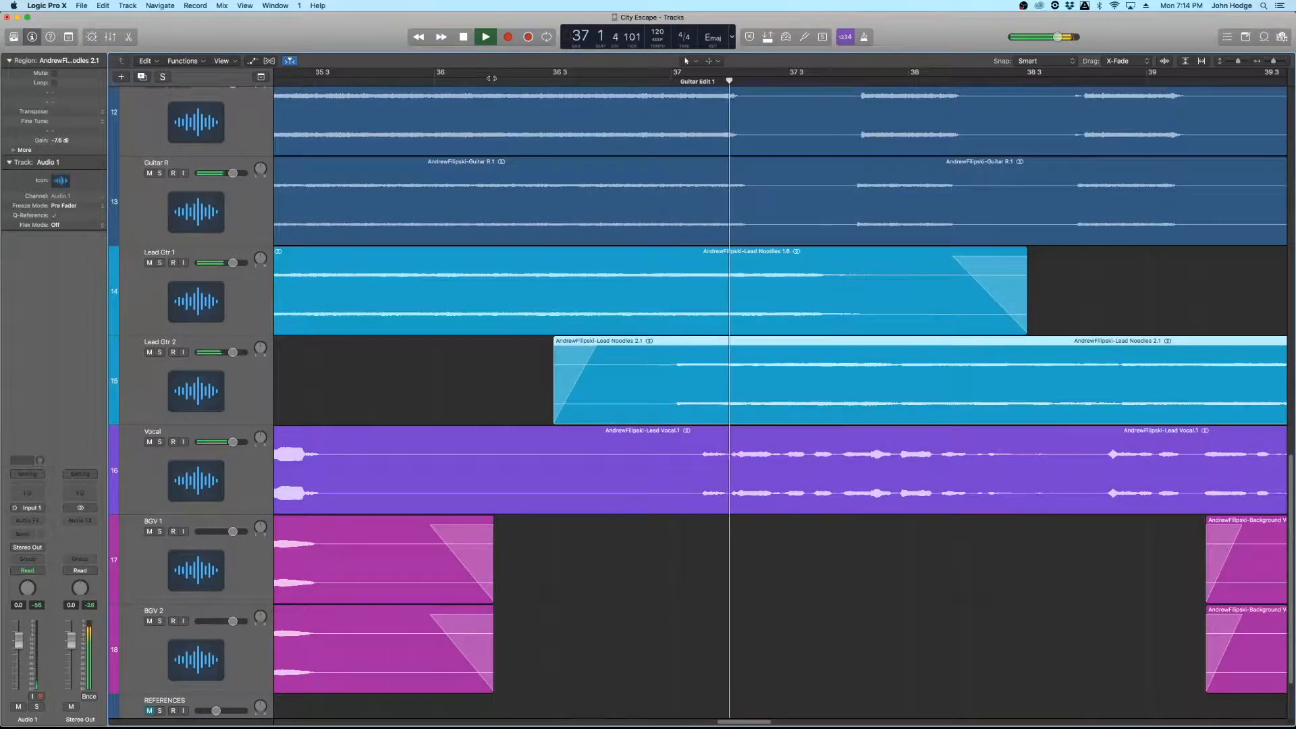
{"action": "key", "text": "space"}
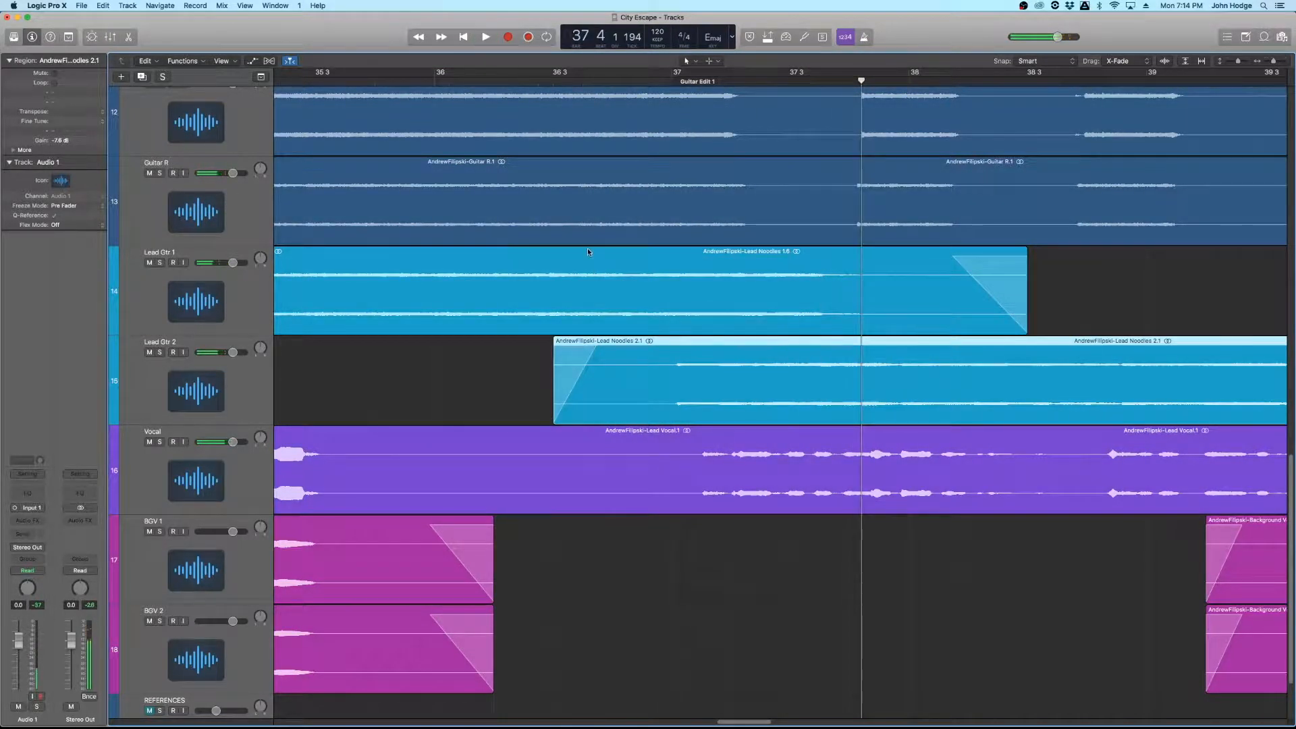
Step: Position the playhead just ahead of the bar 37 kick hit at 36 4 4 238, using the Kick region as timing reference
{"action": "left_click", "coordinate": [671, 360]}
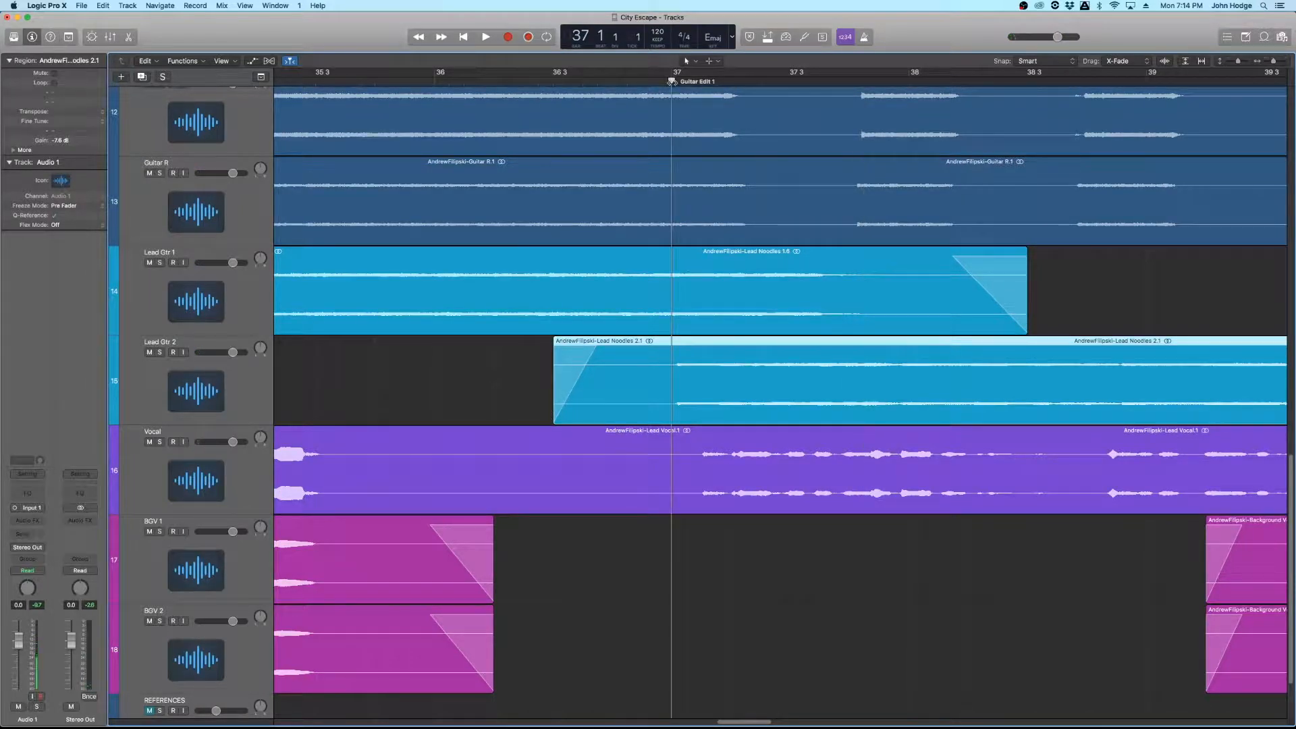
{"action": "scroll", "coordinate": [683, 401], "scroll_direction": "up", "scroll_amount": 15}
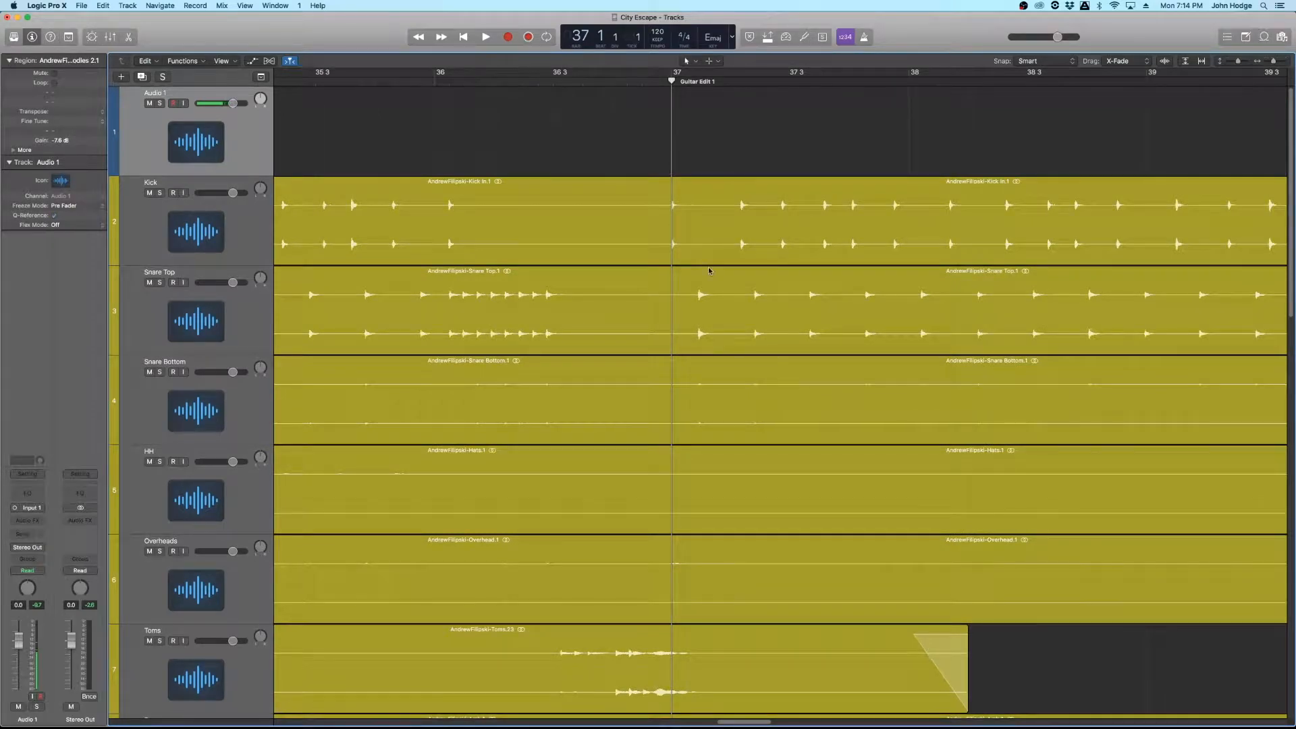
{"action": "key", "text": "super+Right"}
{"action": "scroll", "coordinate": [708, 270], "scroll_direction": "up", "scroll_amount": 10}
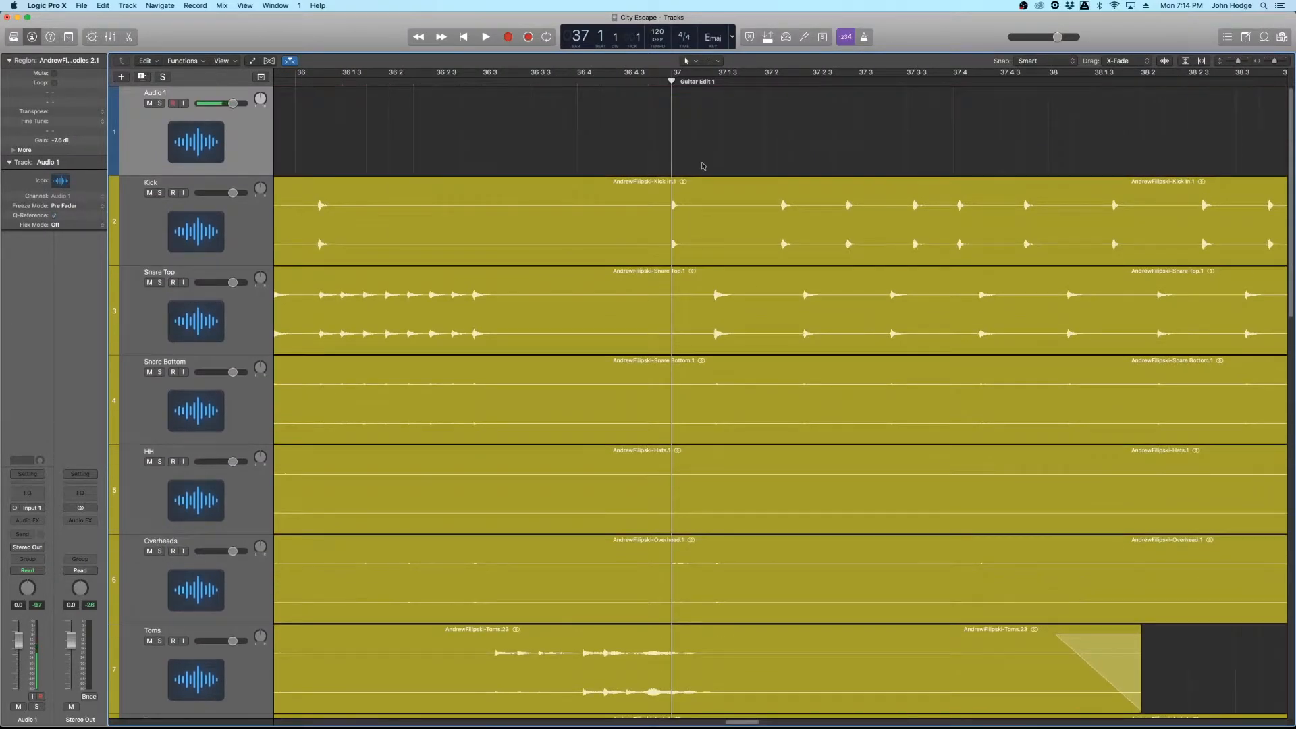
{"action": "left_click", "coordinate": [694, 216]}
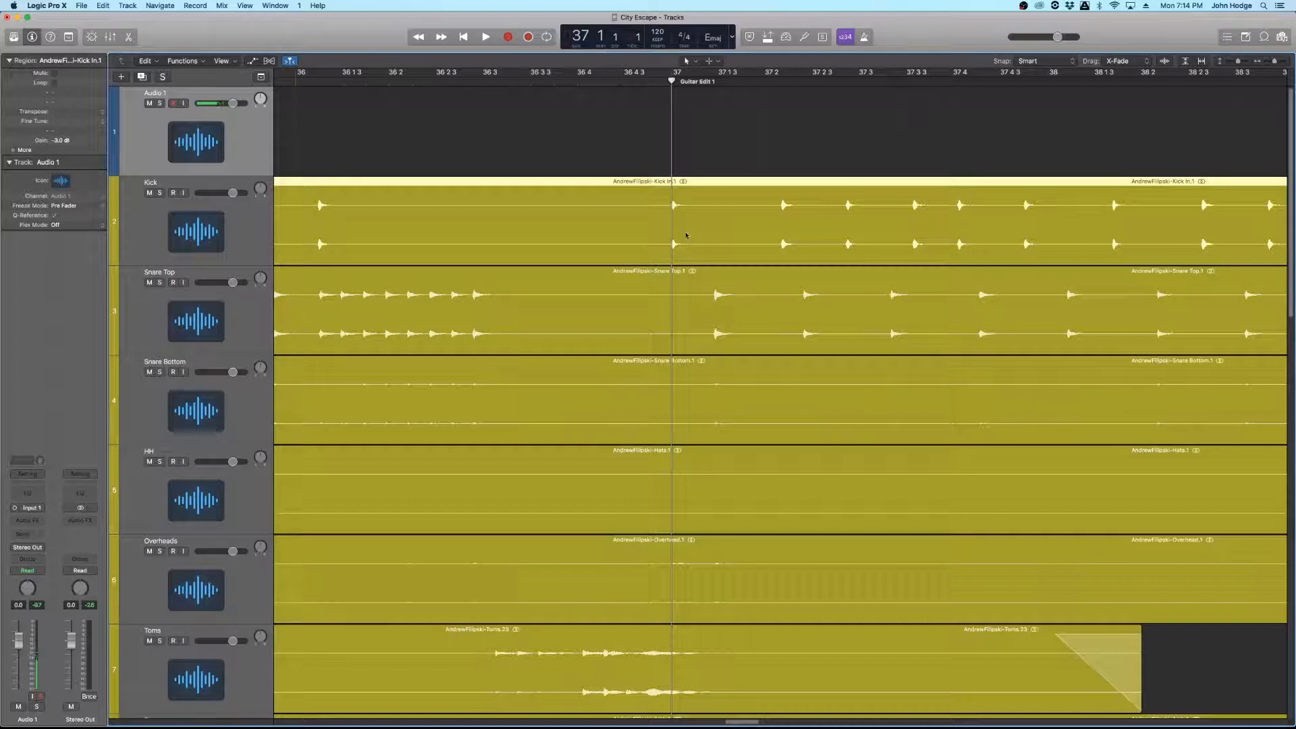
{"action": "key", "text": "super+Right"}
{"action": "key", "text": "super+Right"}
{"action": "key", "text": "super+Right"}
{"action": "key", "text": "super+Right"}
{"action": "key", "text": "super+Right"}
{"action": "key", "text": "super+Down"}
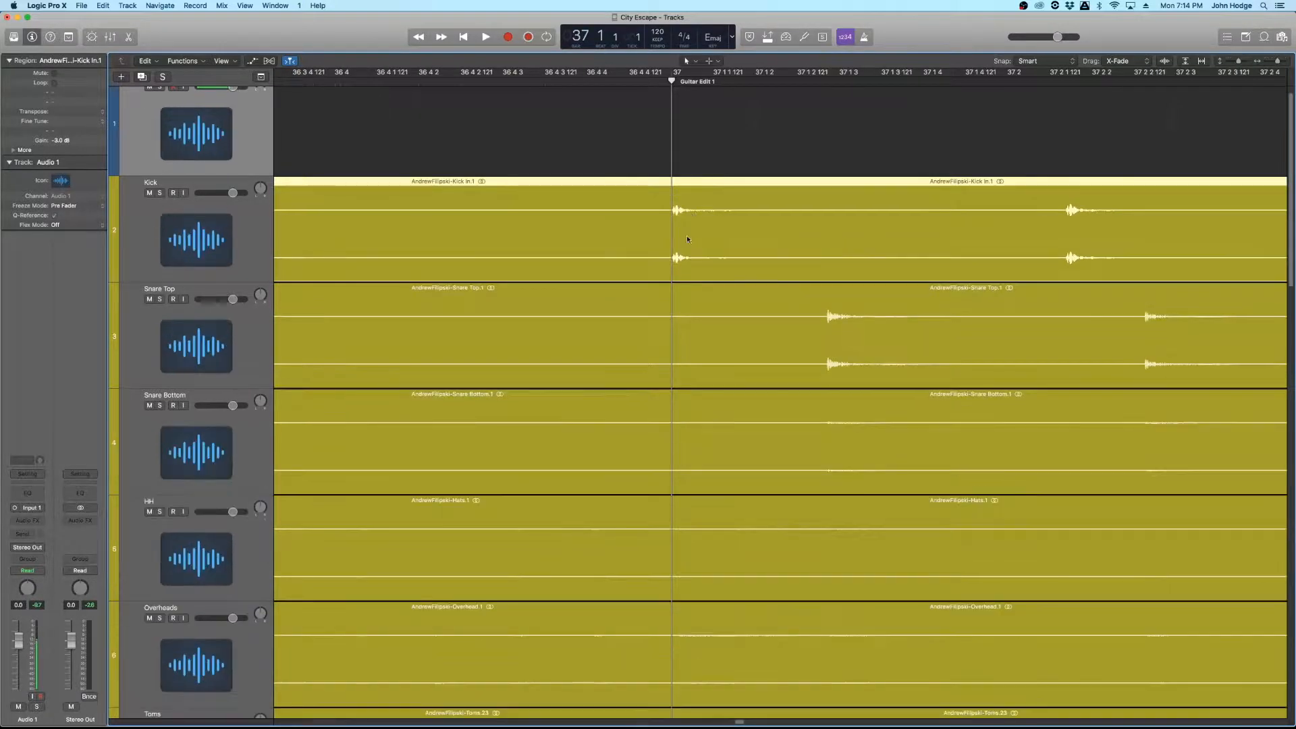
{"action": "left_click", "coordinate": [671, 81]}
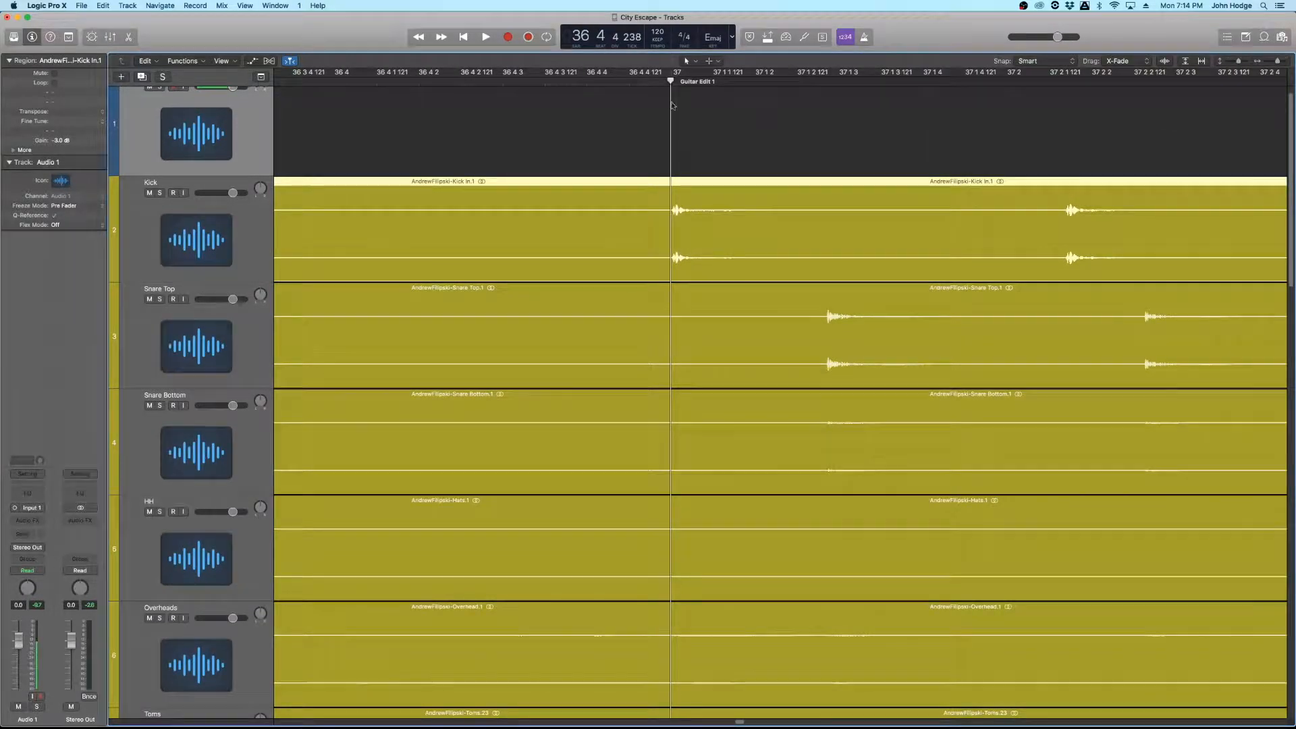
Step: Shorten the Lead Gtr 2 region's fade-in and trim the region's start to just before its first note near bar 37
{"action": "scroll", "coordinate": [675, 232], "scroll_direction": "down", "scroll_amount": 10}
{"action": "scroll", "coordinate": [674, 224], "scroll_direction": "down", "scroll_amount": 6}
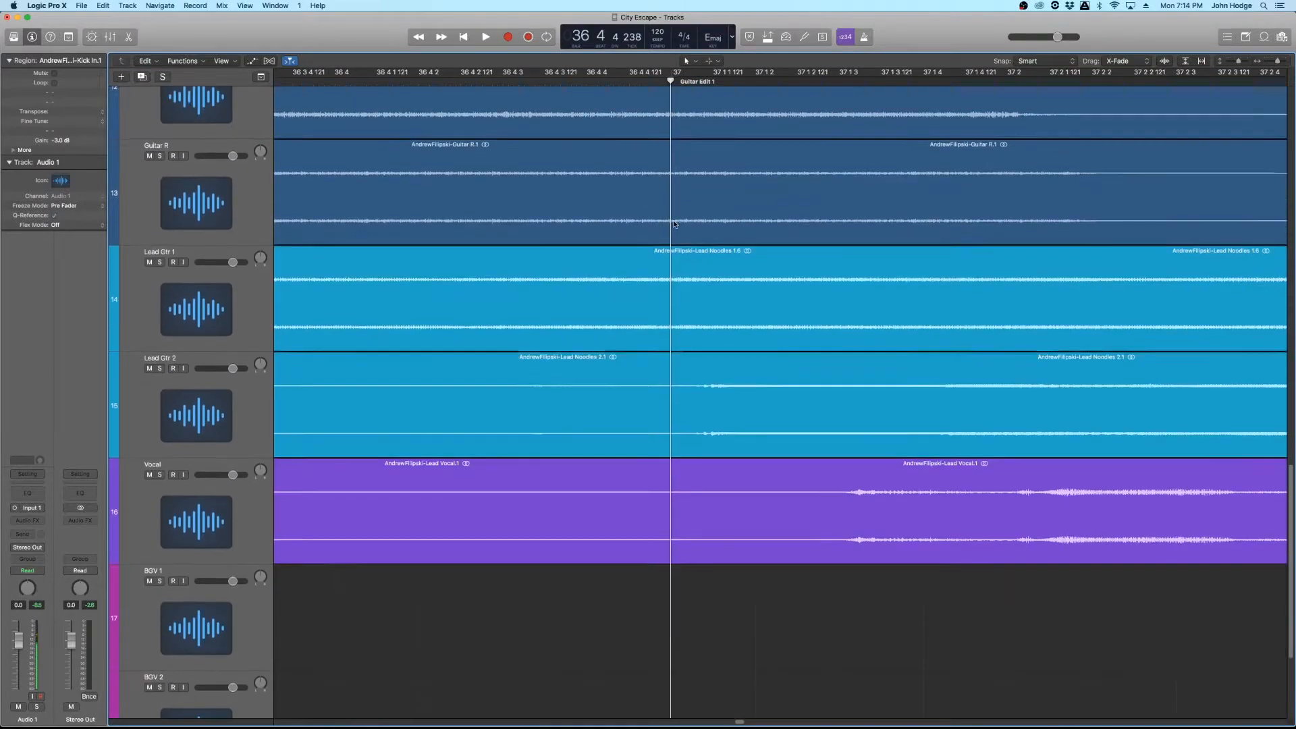
{"action": "scroll", "coordinate": [673, 224], "scroll_direction": "right", "scroll_amount": 4}
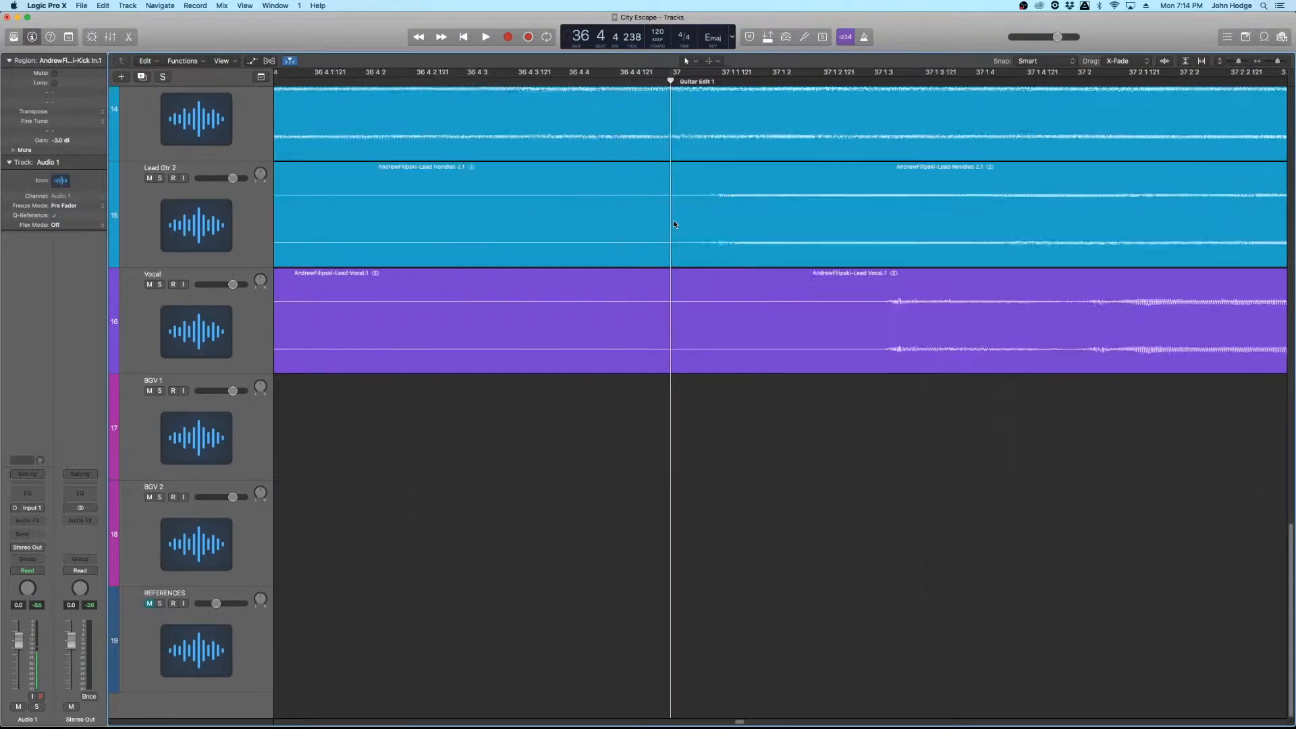
{"action": "scroll", "coordinate": [674, 224], "scroll_direction": "up", "scroll_amount": 5}
{"action": "scroll", "coordinate": [674, 224], "scroll_direction": "left", "scroll_amount": 6}
{"action": "scroll", "coordinate": [674, 220], "scroll_direction": "down", "scroll_amount": 5}
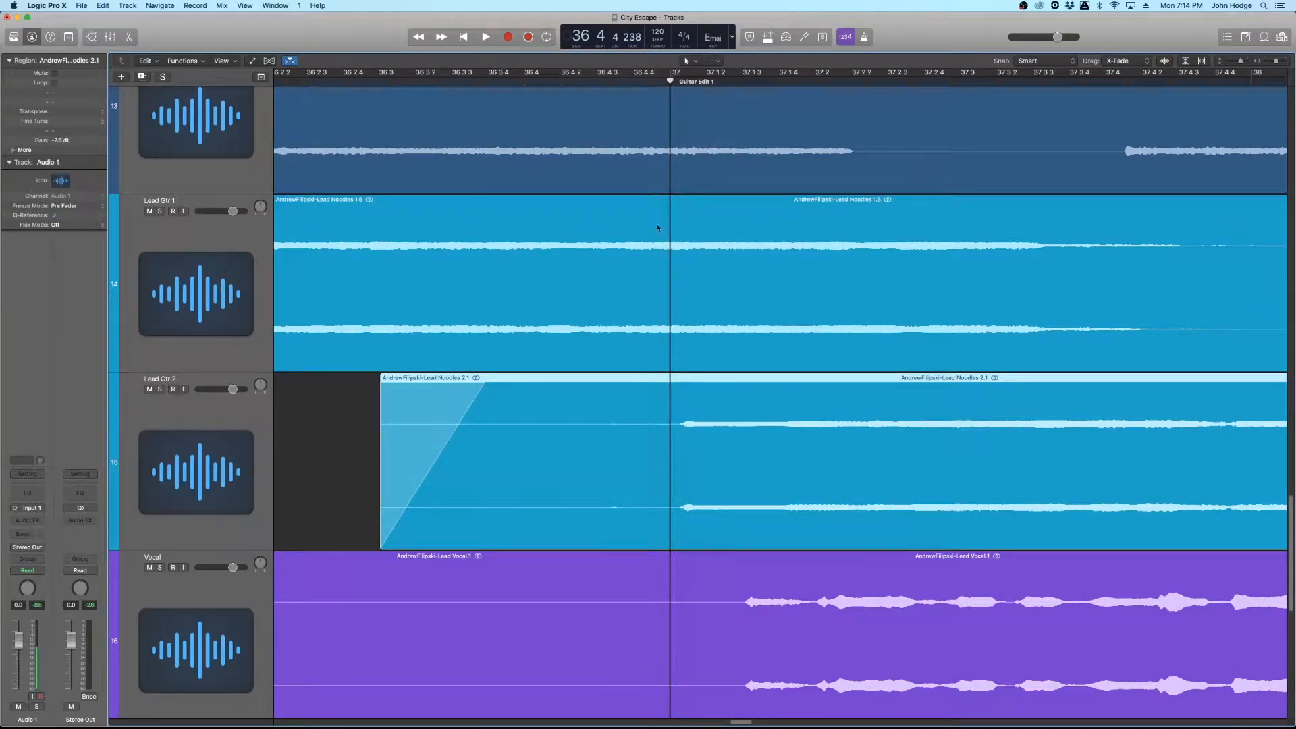
{"action": "scroll", "coordinate": [467, 461], "scroll_direction": "right", "scroll_amount": 2}
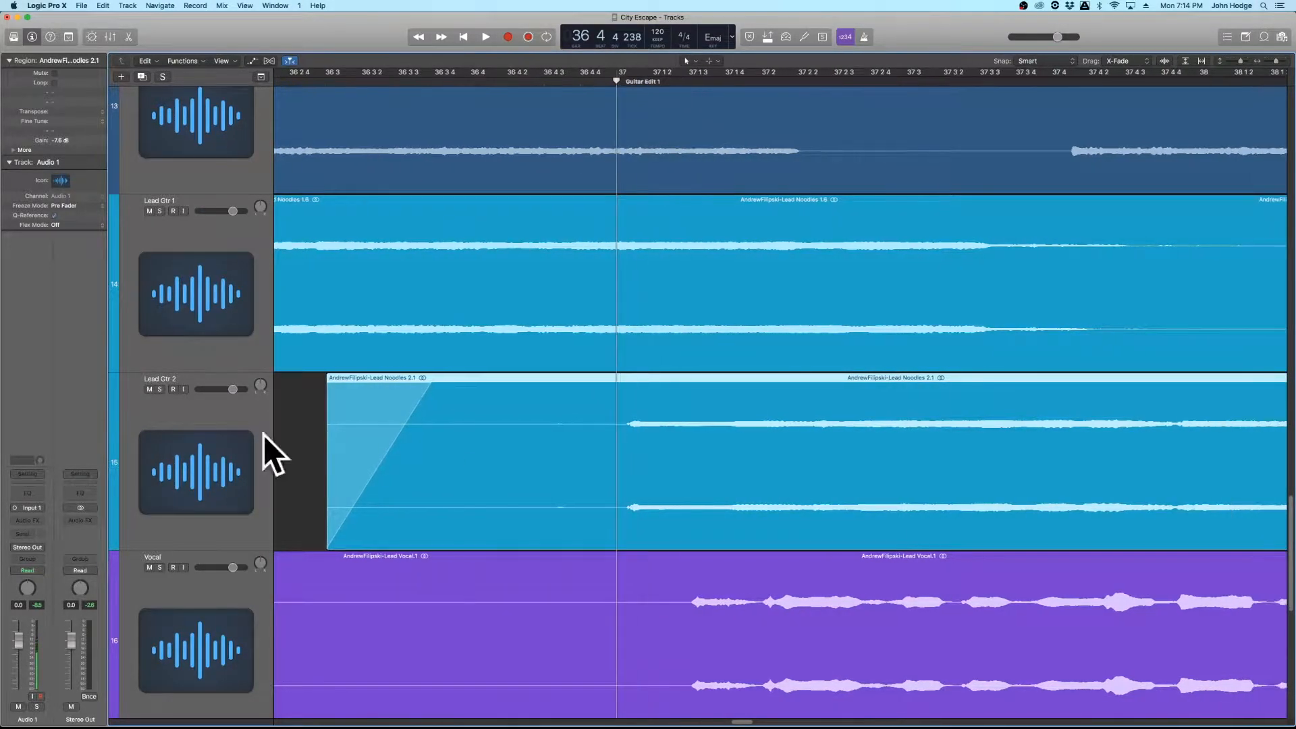
{"action": "left_click_drag", "start_coordinate": [429, 385], "coordinate": [347, 385]}
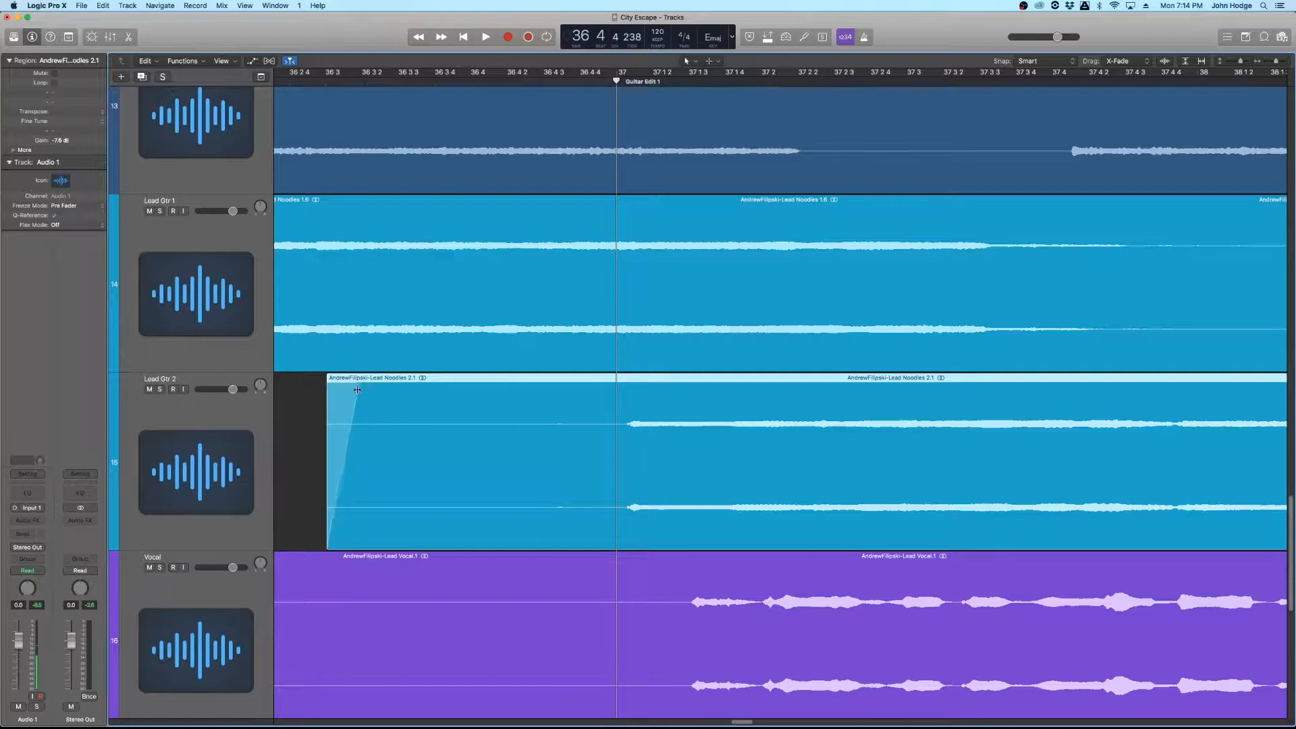
{"action": "left_click_drag", "start_coordinate": [330, 540], "coordinate": [577, 513]}
{"action": "scroll", "coordinate": [578, 499], "scroll_direction": "right", "scroll_amount": 3}
{"action": "scroll", "coordinate": [577, 499], "scroll_direction": "right", "scroll_amount": 1}
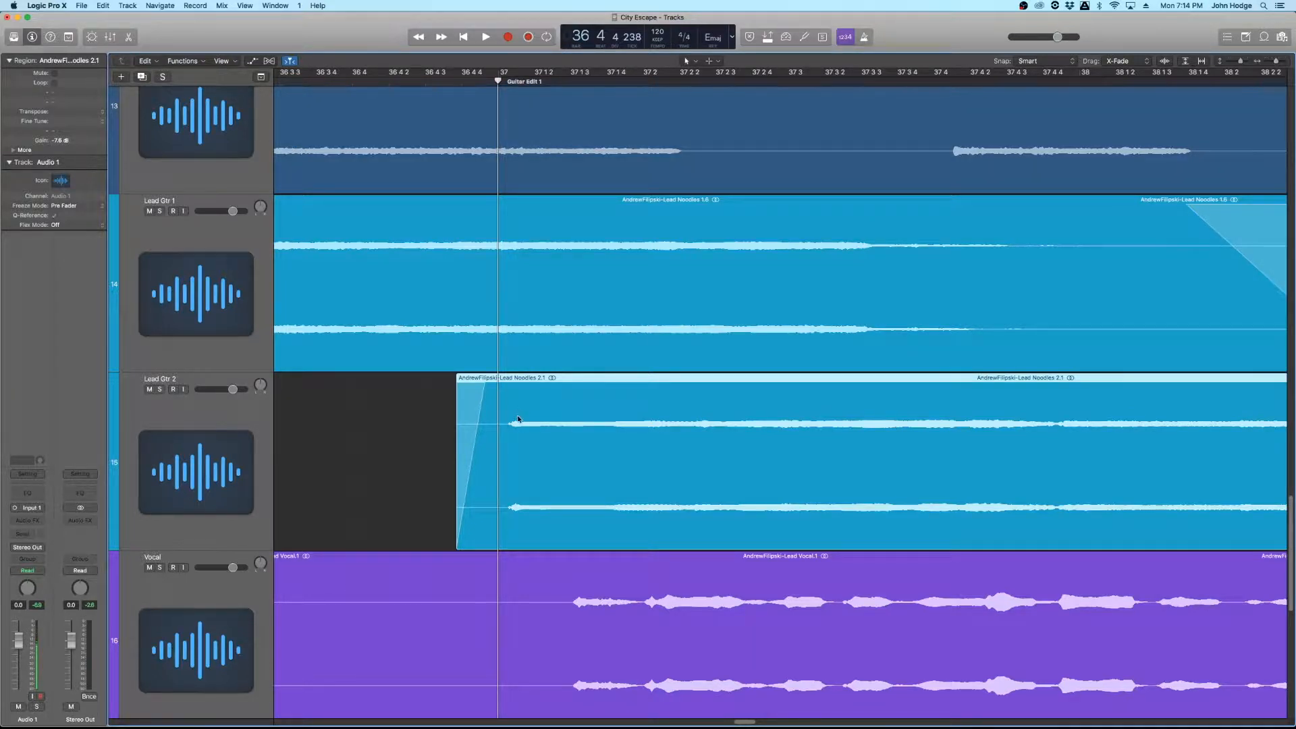
Step: Set the secondary tool to Marquee and audition Lead Gtr 2 in solo, placing the playhead at 37 1 4 41 where the second note begins
{"action": "left_click", "coordinate": [718, 62]}
{"action": "left_click", "coordinate": [748, 233]}
{"action": "left_click", "coordinate": [160, 391]}
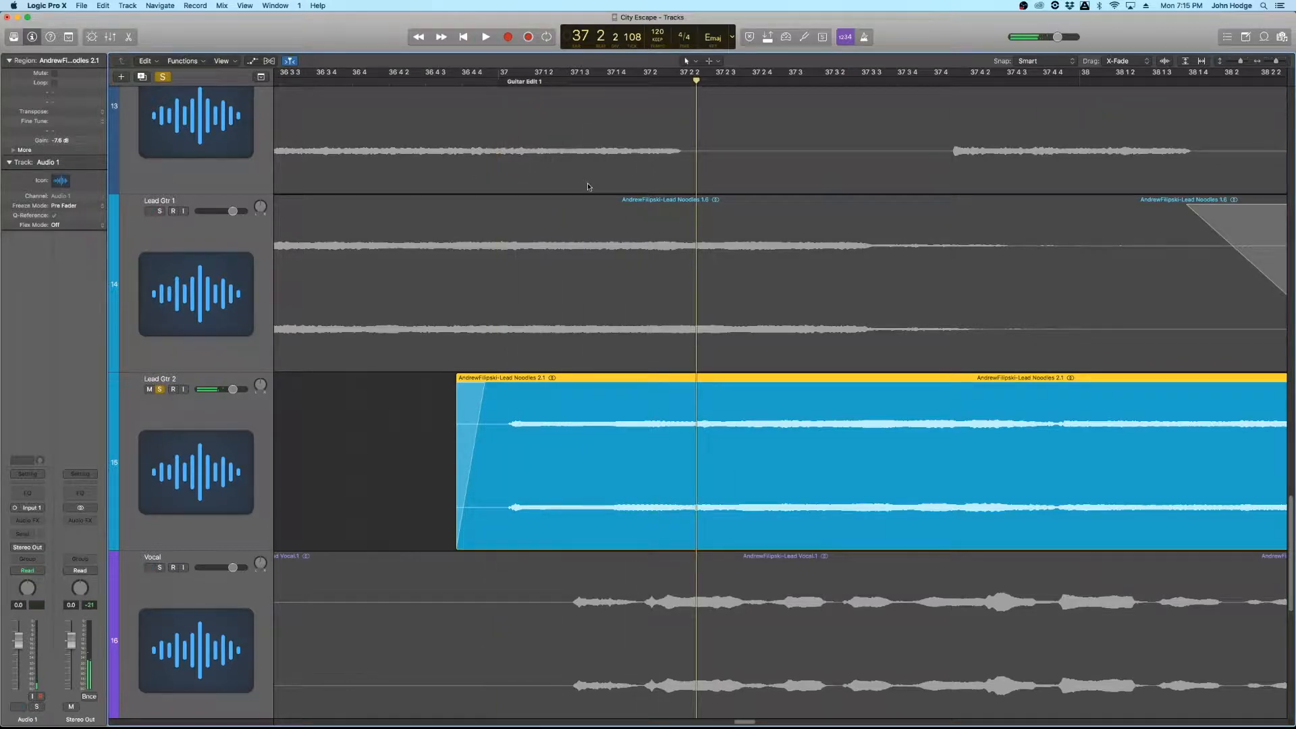
{"action": "left_click", "coordinate": [612, 76]}
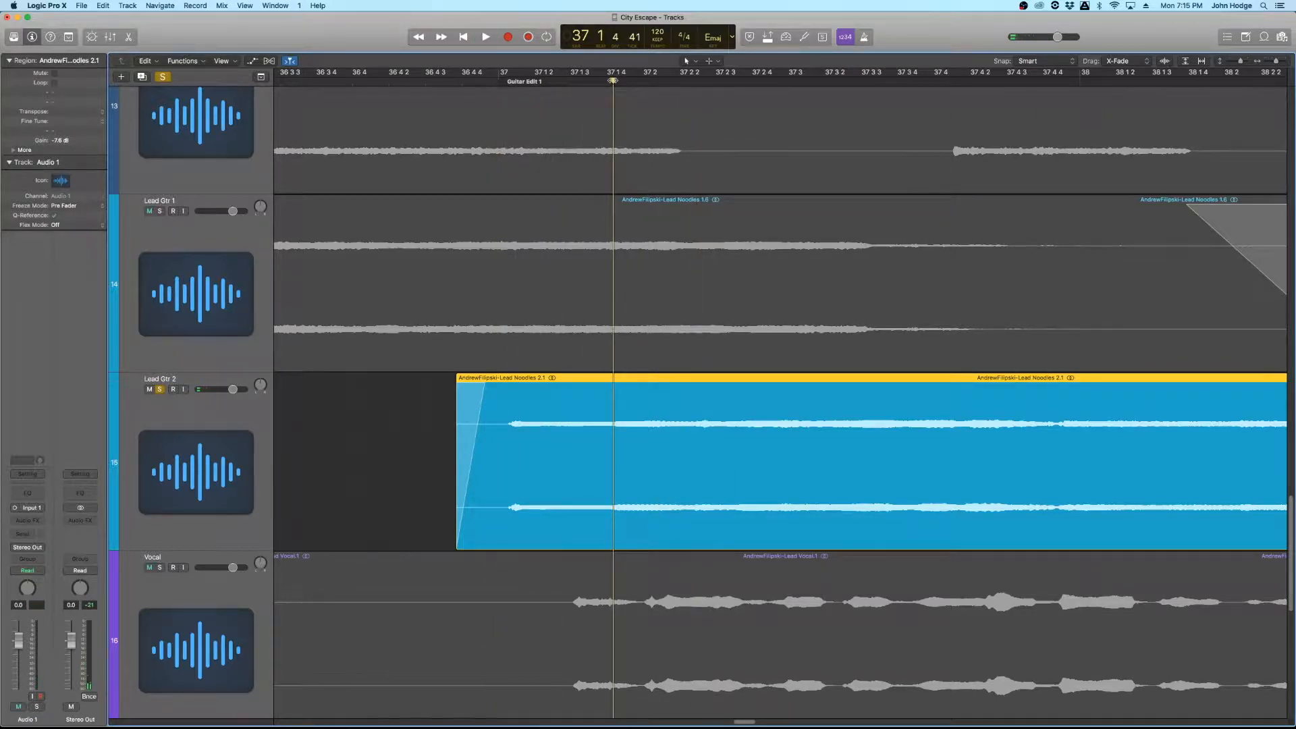
{"action": "key", "text": "s"}
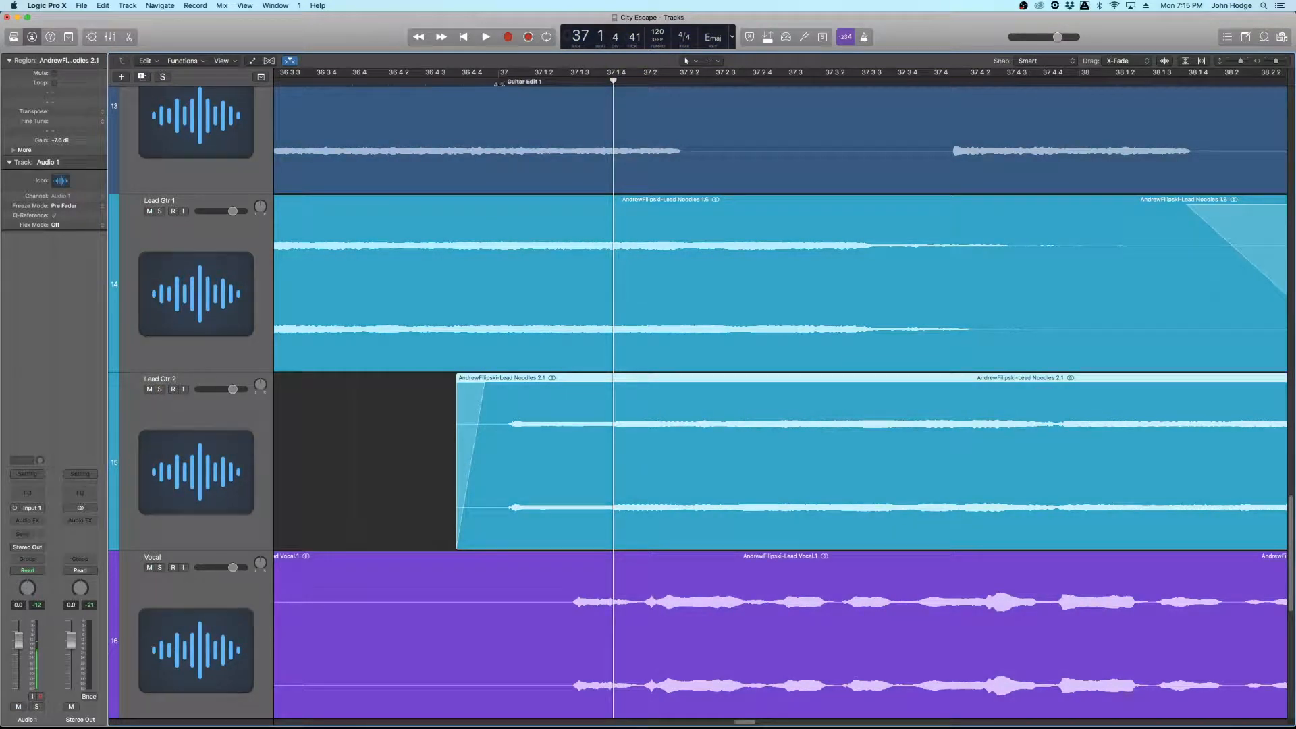
Step: Split out the first Lead Gtr 2 note with a marquee selection from the bar 37 downbeat to just before 37 1 4
{"action": "left_click", "coordinate": [499, 80]}
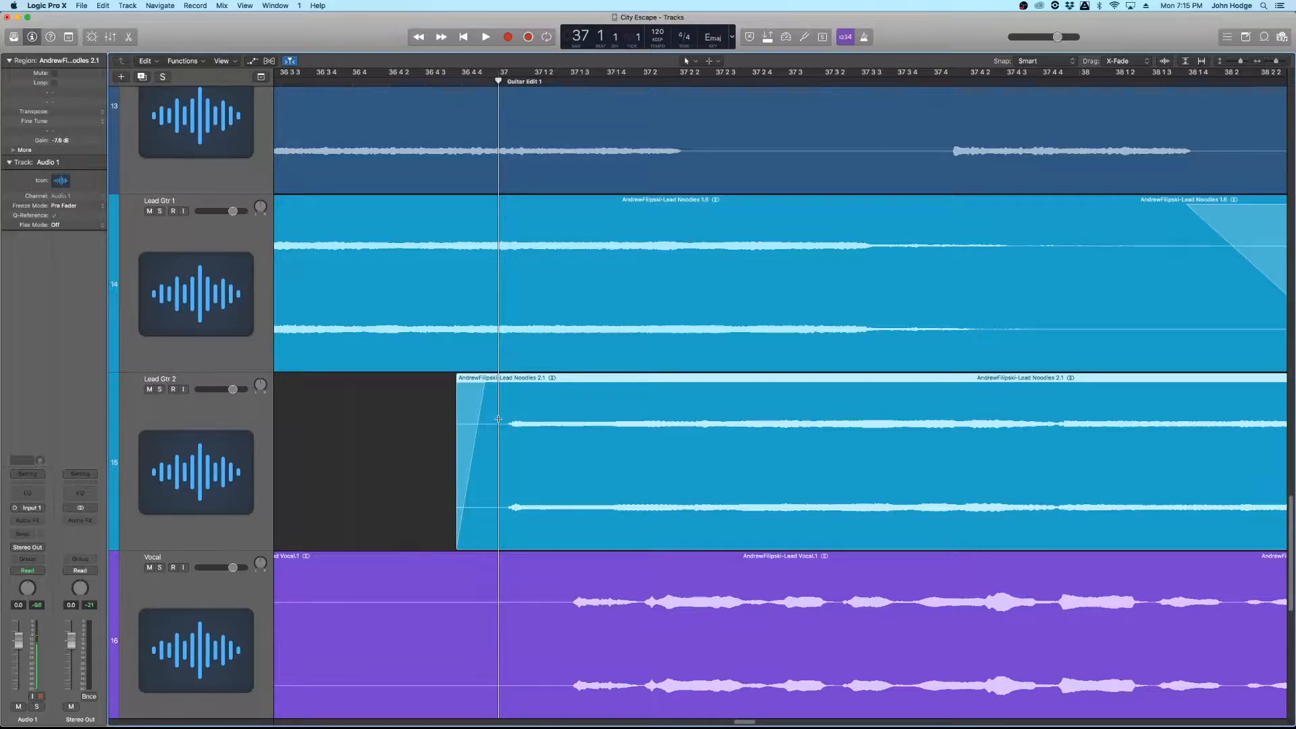
{"action": "left_click_drag", "start_coordinate": [498, 418], "coordinate": [600, 456]}
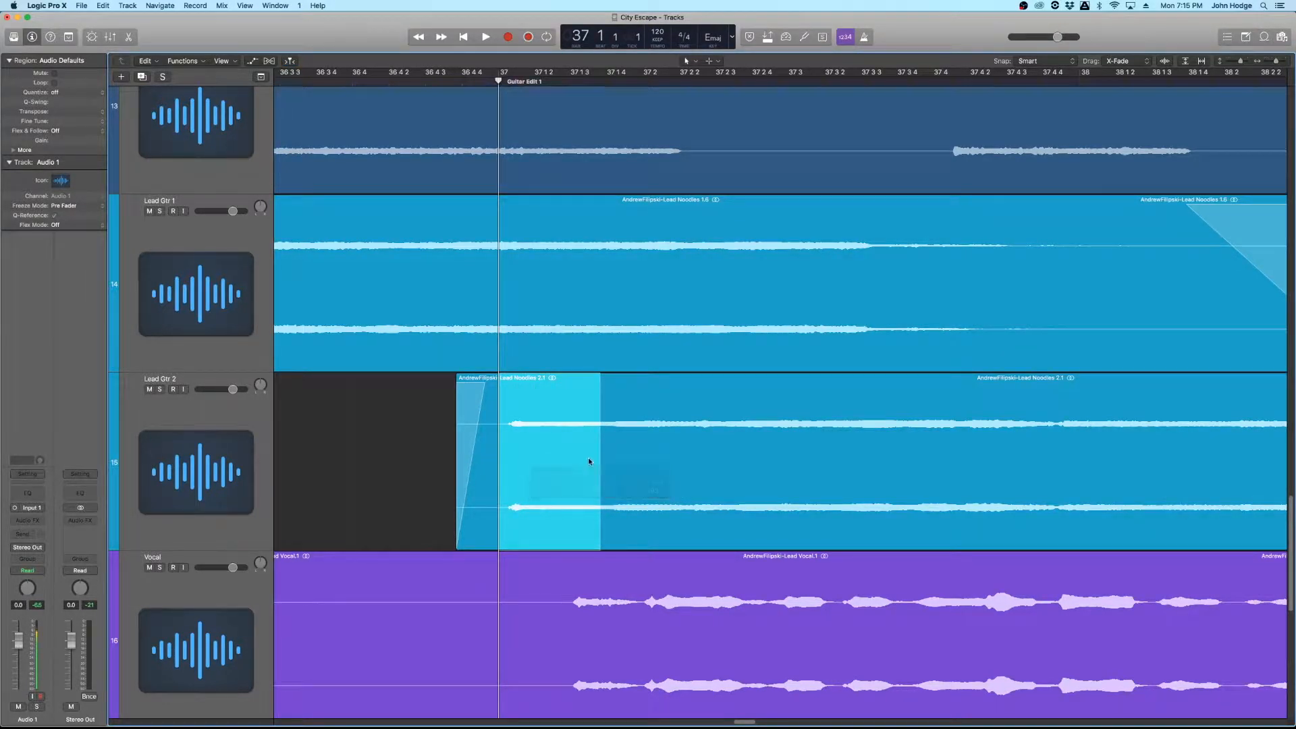
{"action": "left_click", "coordinate": [552, 474]}
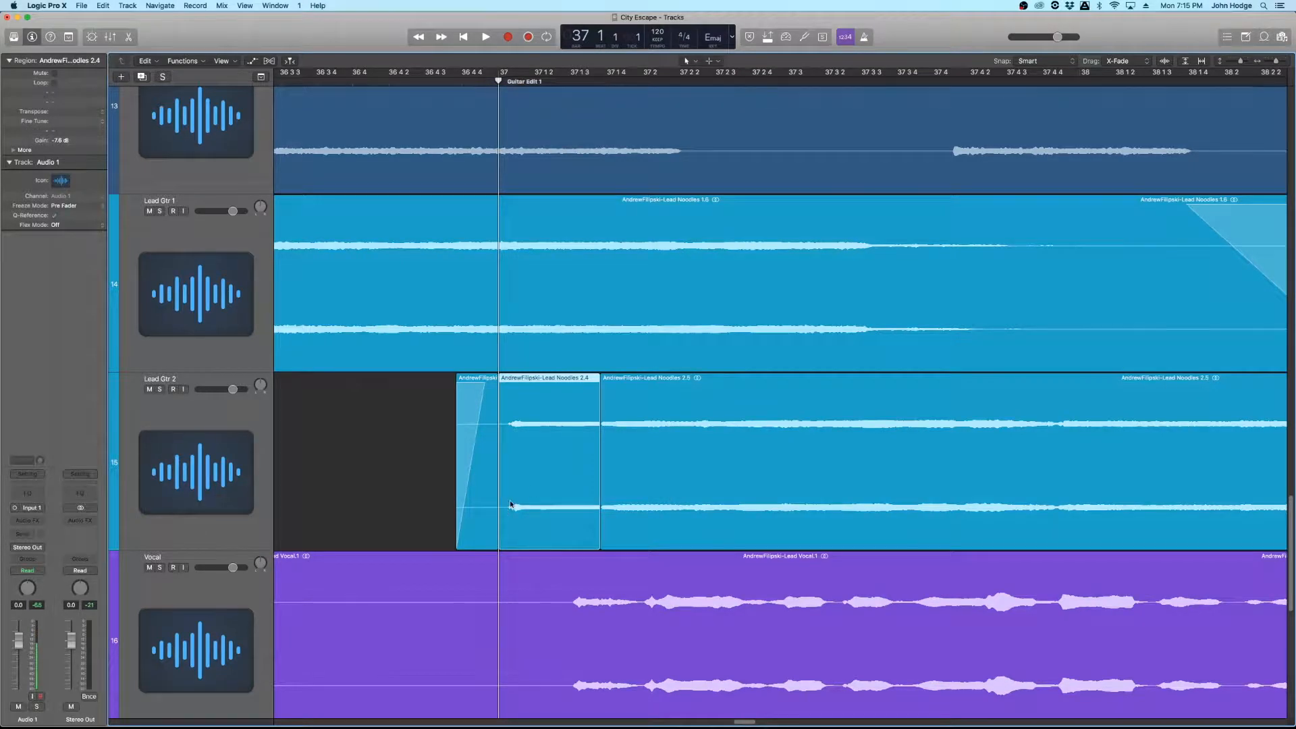
Step: Move the split-off Lead Gtr 2 note earlier onto the bar 37 downbeat and delete the leftover fragment before it
{"action": "left_click_drag", "start_coordinate": [527, 382], "coordinate": [511, 379]}
{"action": "left_click", "coordinate": [474, 518]}
{"action": "key", "text": "Delete"}
Step: Fade in the moved note's start and extend its end to close the gap with a crossfade into the following Lead Gtr 2 region
{"action": "left_click", "coordinate": [487, 399]}
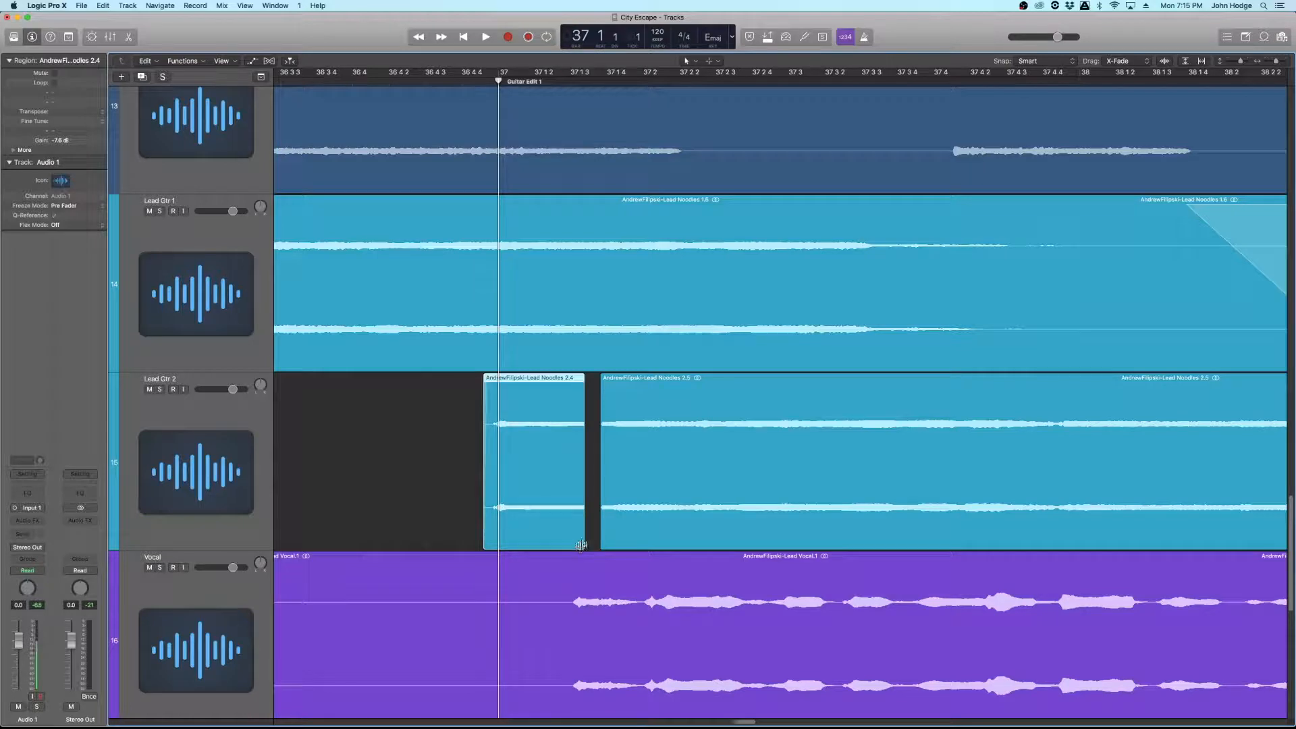
{"action": "left_click_drag", "start_coordinate": [583, 545], "coordinate": [603, 539]}
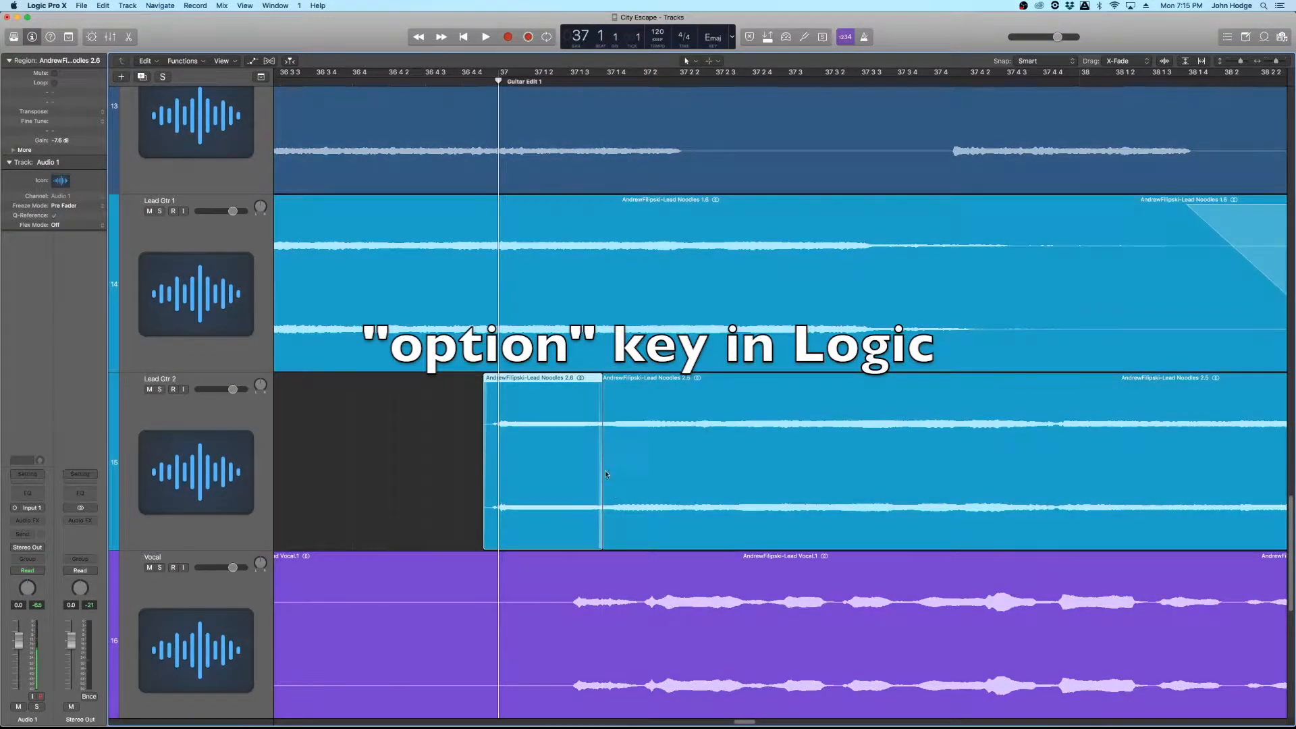
{"action": "key", "text": "super+Right"}
{"action": "key", "text": "super+Right"}
{"action": "key", "text": "super+Right"}
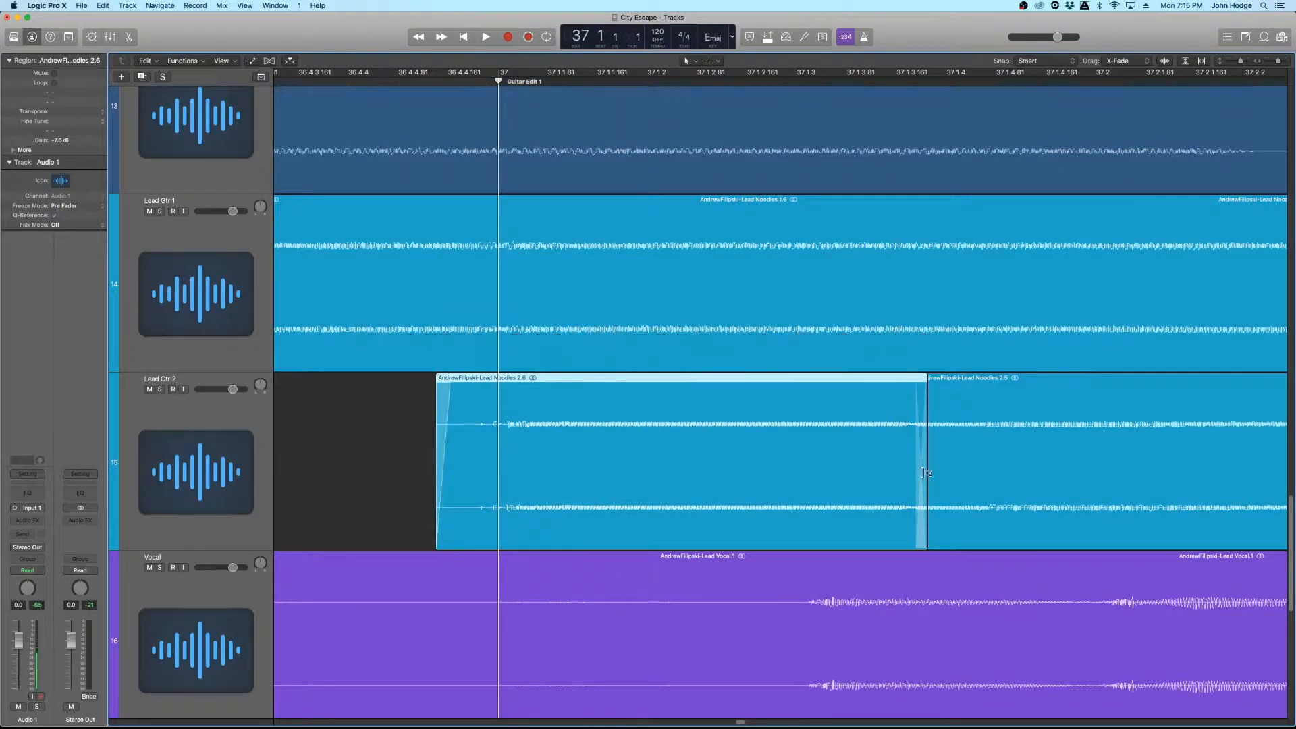
Step: Audition the edited Lead Gtr 2 entry in solo from the bar 37 downbeat, and turn its solo off
{"action": "key", "text": "super+Left"}
{"action": "key", "text": "super+Left"}
{"action": "key", "text": "super+Left"}
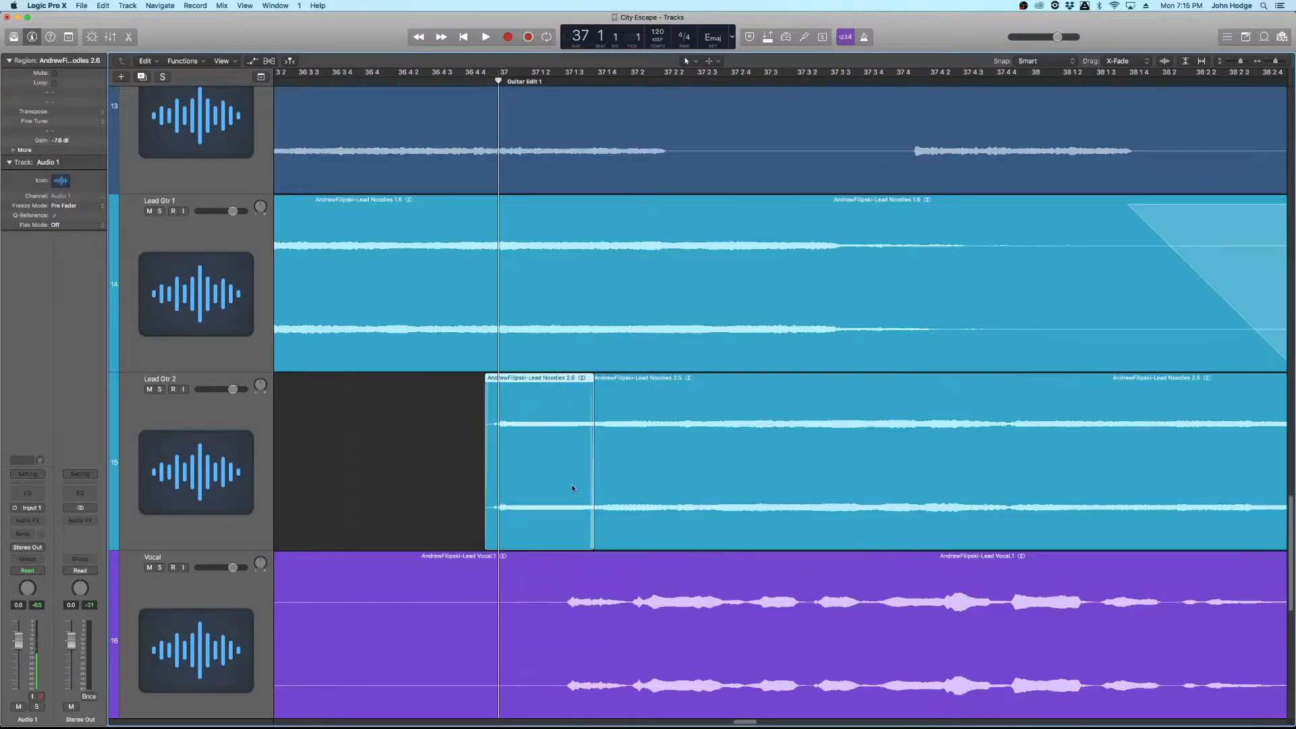
{"action": "key", "text": "super+Left"}
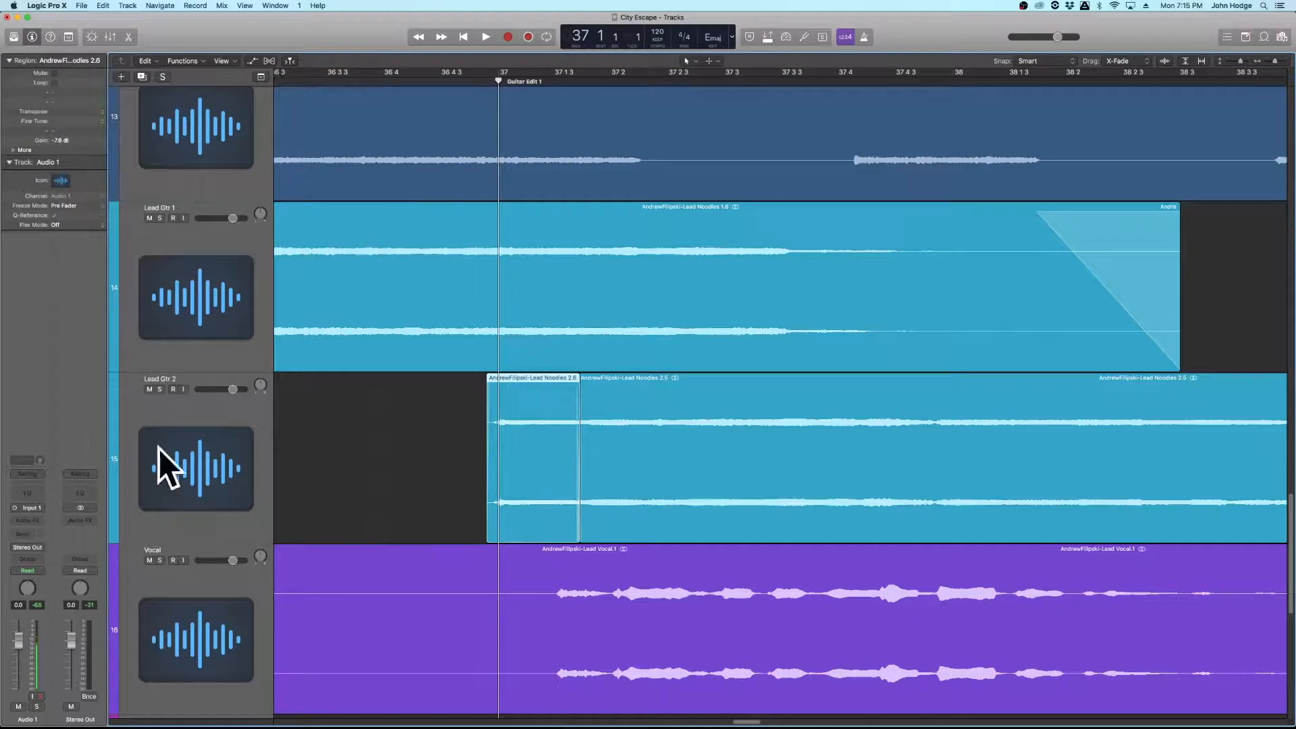
{"action": "left_click", "coordinate": [159, 389]}
{"action": "key", "text": "space"}
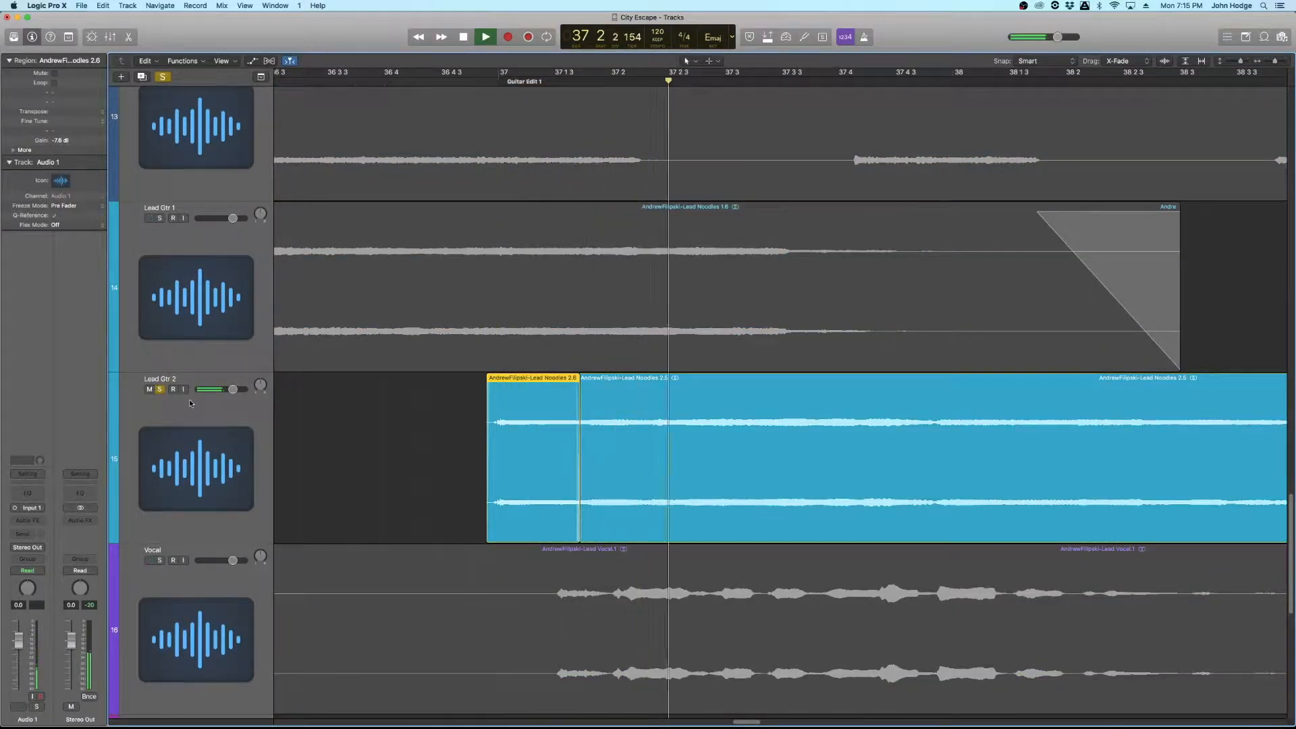
{"action": "key", "text": "space"}
{"action": "left_click", "coordinate": [160, 389]}
Step: Play the full mix from 36 4 2 161 to check the Lead Gtr 2 entry at Guitar Edit 1
{"action": "scroll", "coordinate": [591, 443], "scroll_direction": "up", "scroll_amount": 5}
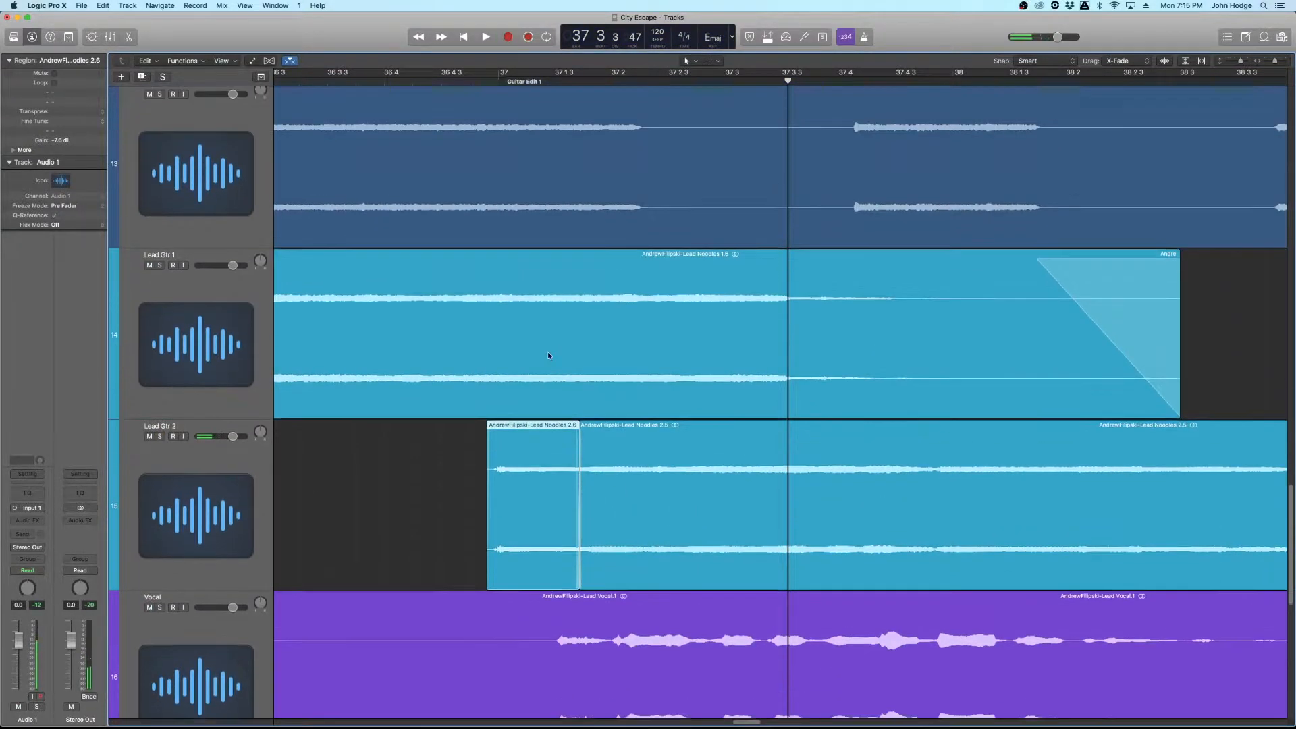
{"action": "left_click", "coordinate": [431, 82]}
{"action": "left_click", "coordinate": [634, 555]}
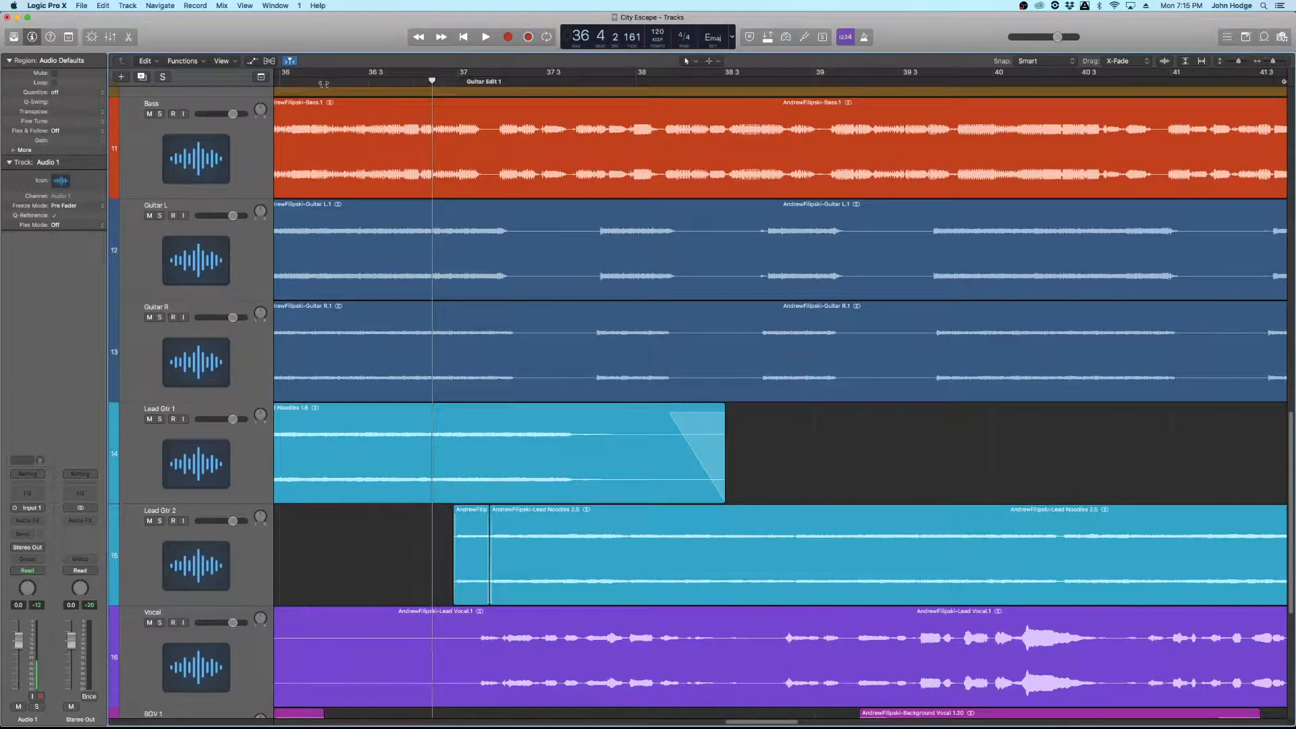
{"action": "key", "text": "space"}
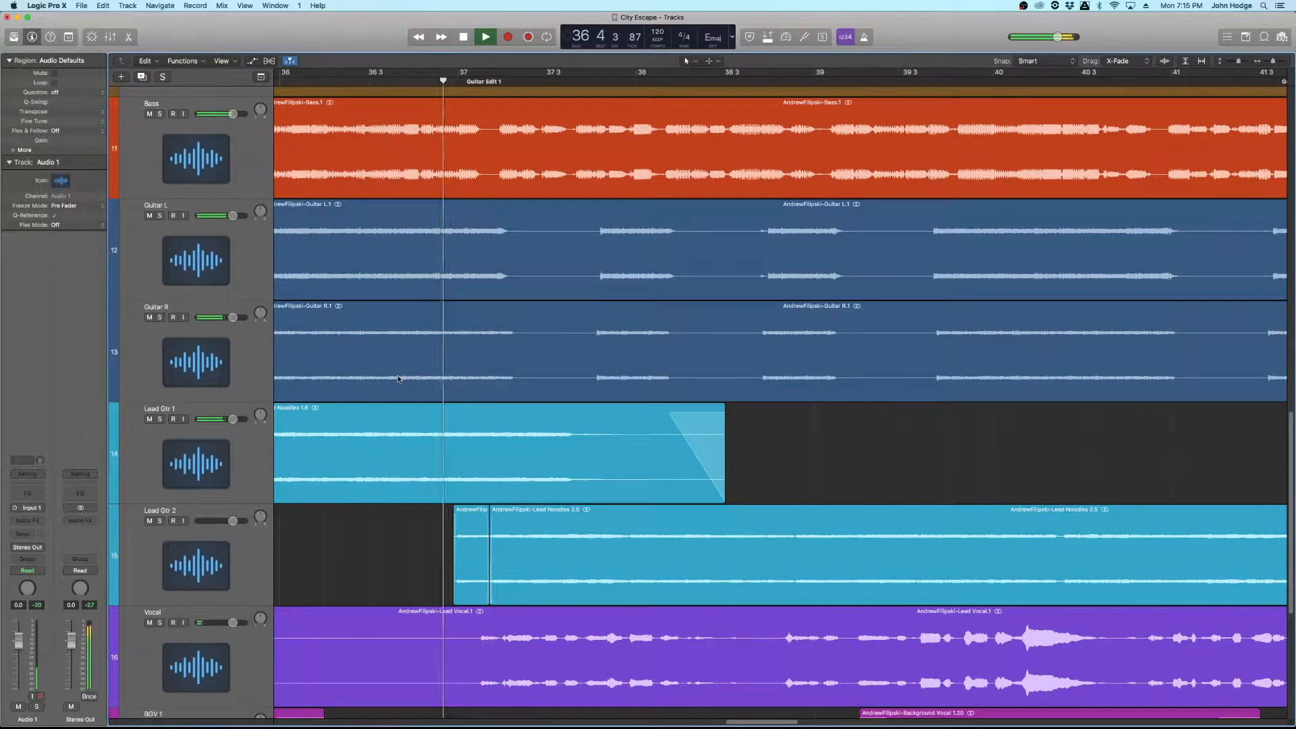
{"action": "key", "text": "space"}
Step: Solo Kick, Snare Top and Lead Gtr 2 together and play from bar 36 through the edited bar 37 entry
{"action": "scroll", "coordinate": [398, 378], "scroll_direction": "up", "scroll_amount": 10}
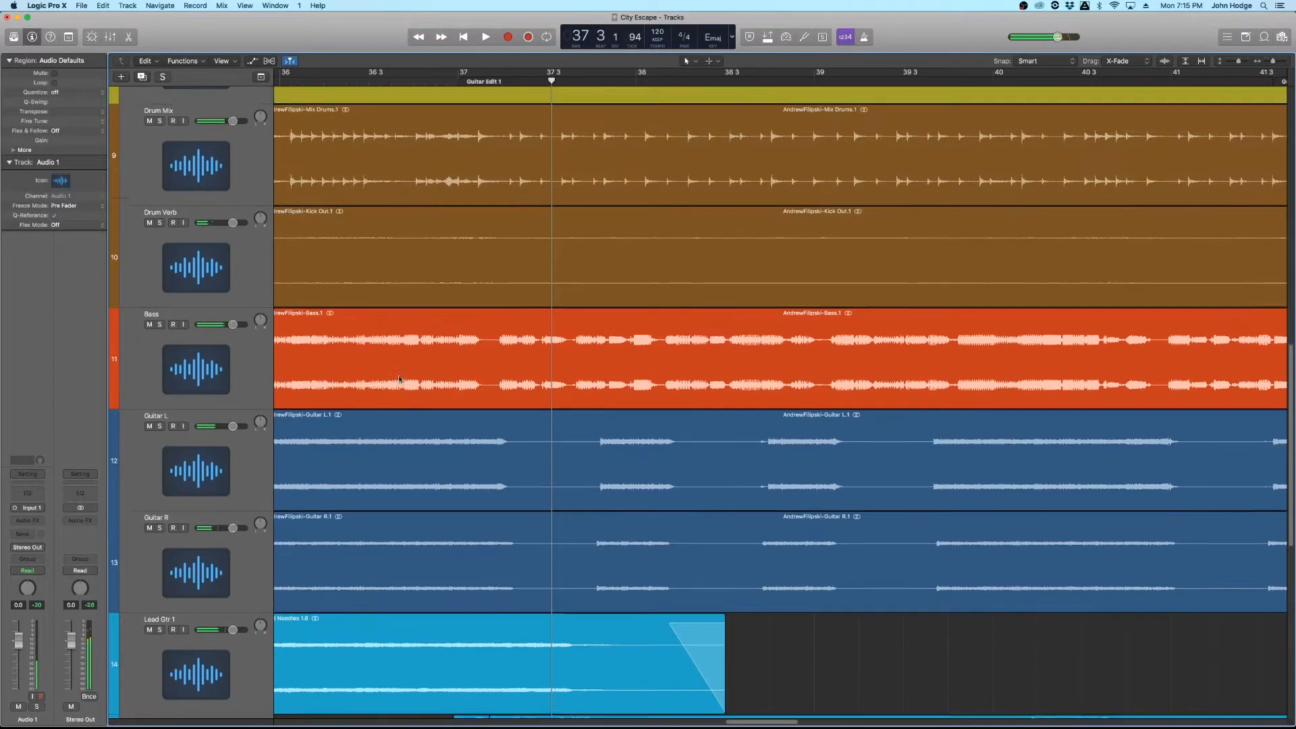
{"action": "scroll", "coordinate": [398, 379], "scroll_direction": "up", "scroll_amount": 10}
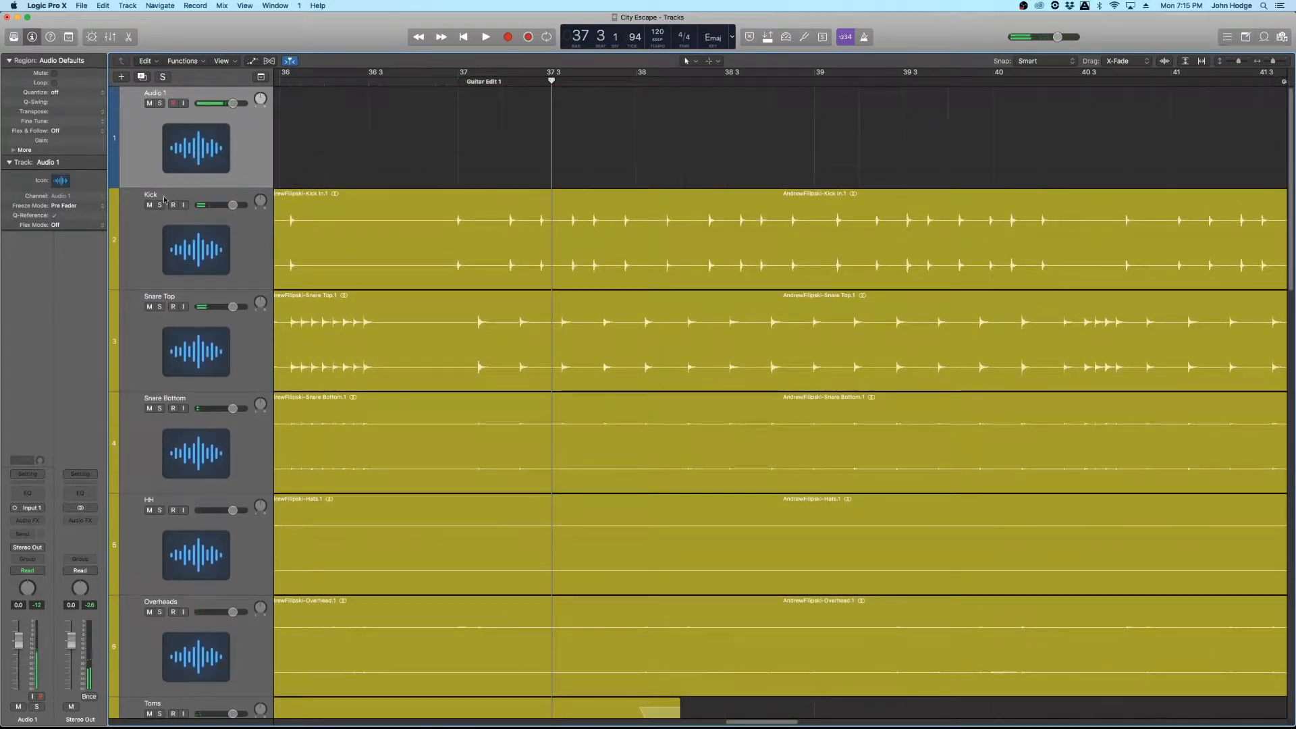
{"action": "left_click", "coordinate": [159, 205]}
{"action": "left_click", "coordinate": [162, 307]}
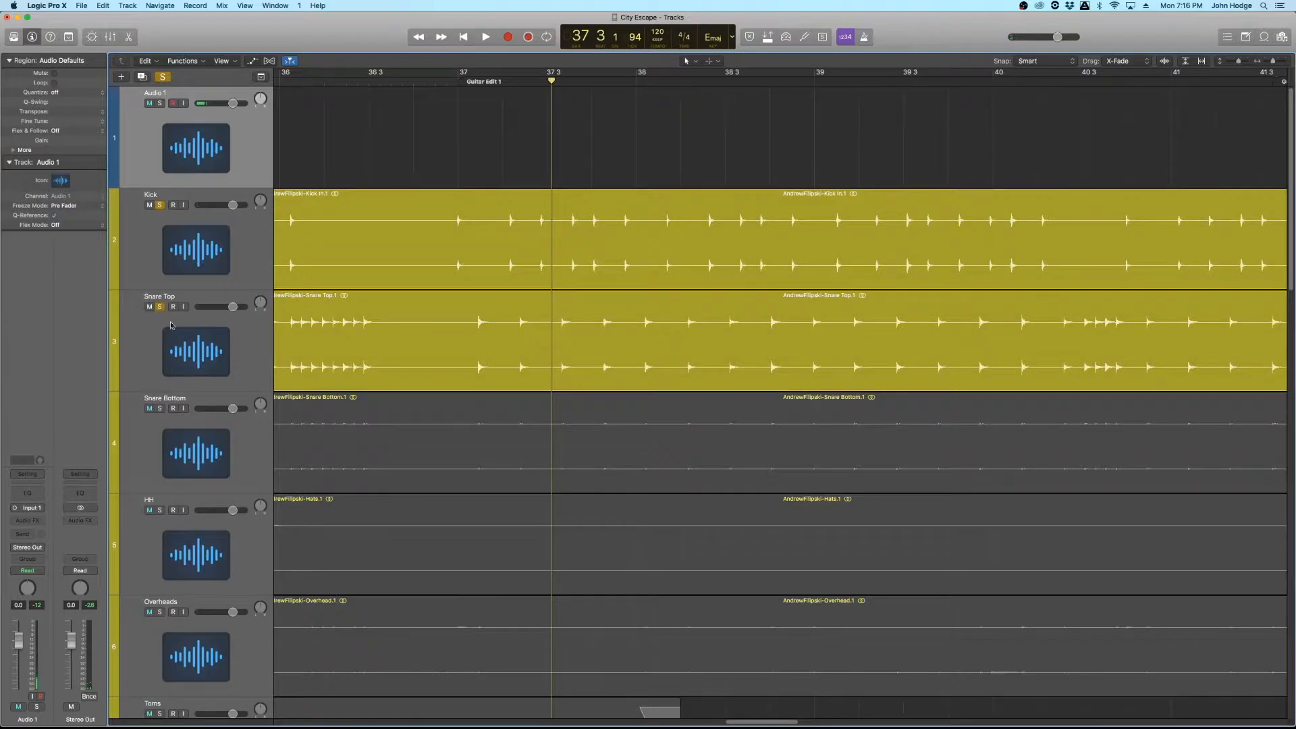
{"action": "scroll", "coordinate": [287, 374], "scroll_direction": "down", "scroll_amount": 10}
{"action": "scroll", "coordinate": [286, 375], "scroll_direction": "down", "scroll_amount": 5}
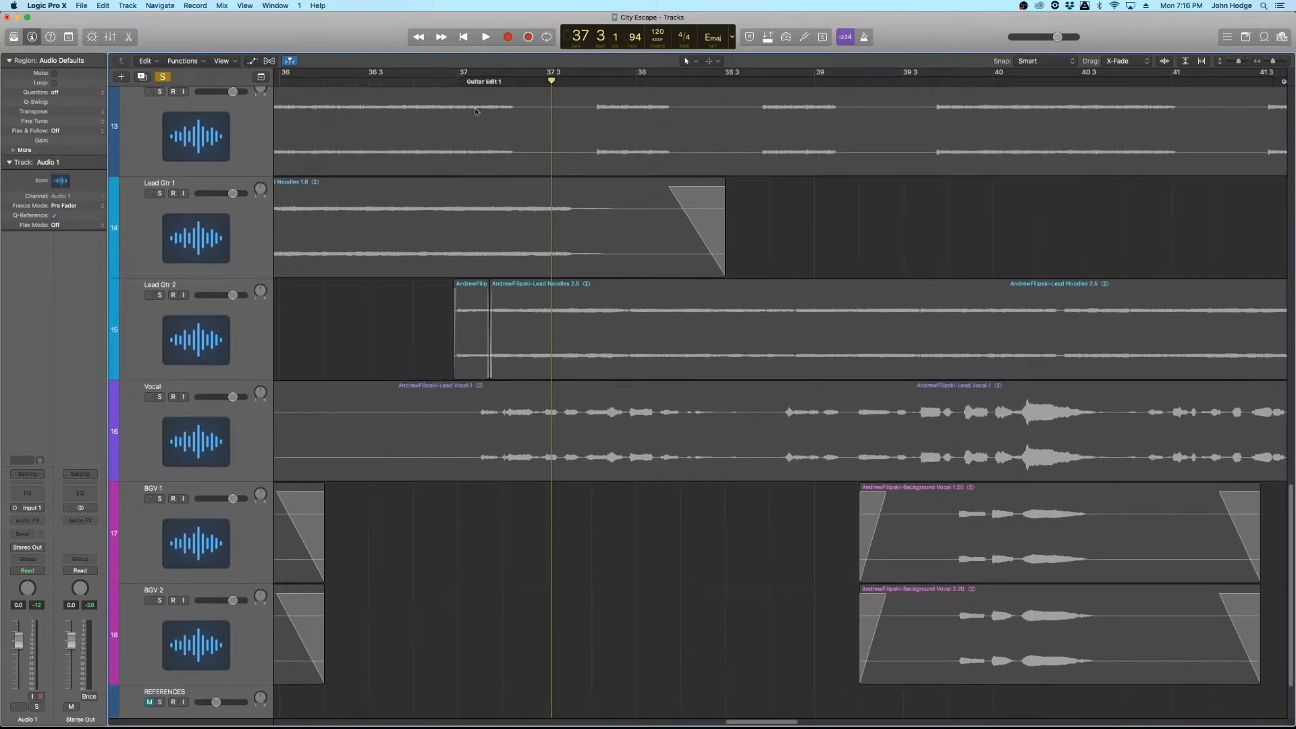
{"action": "left_click", "coordinate": [160, 297]}
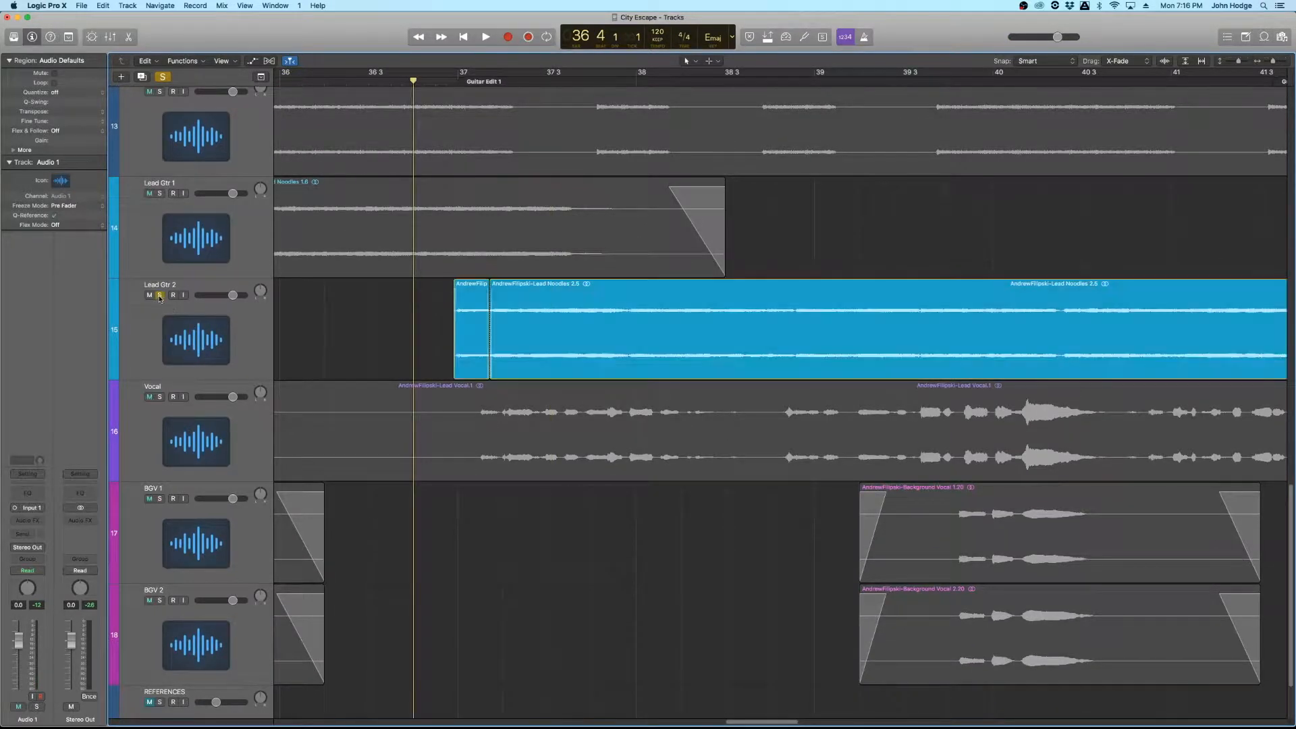
{"action": "key", "text": "space"}
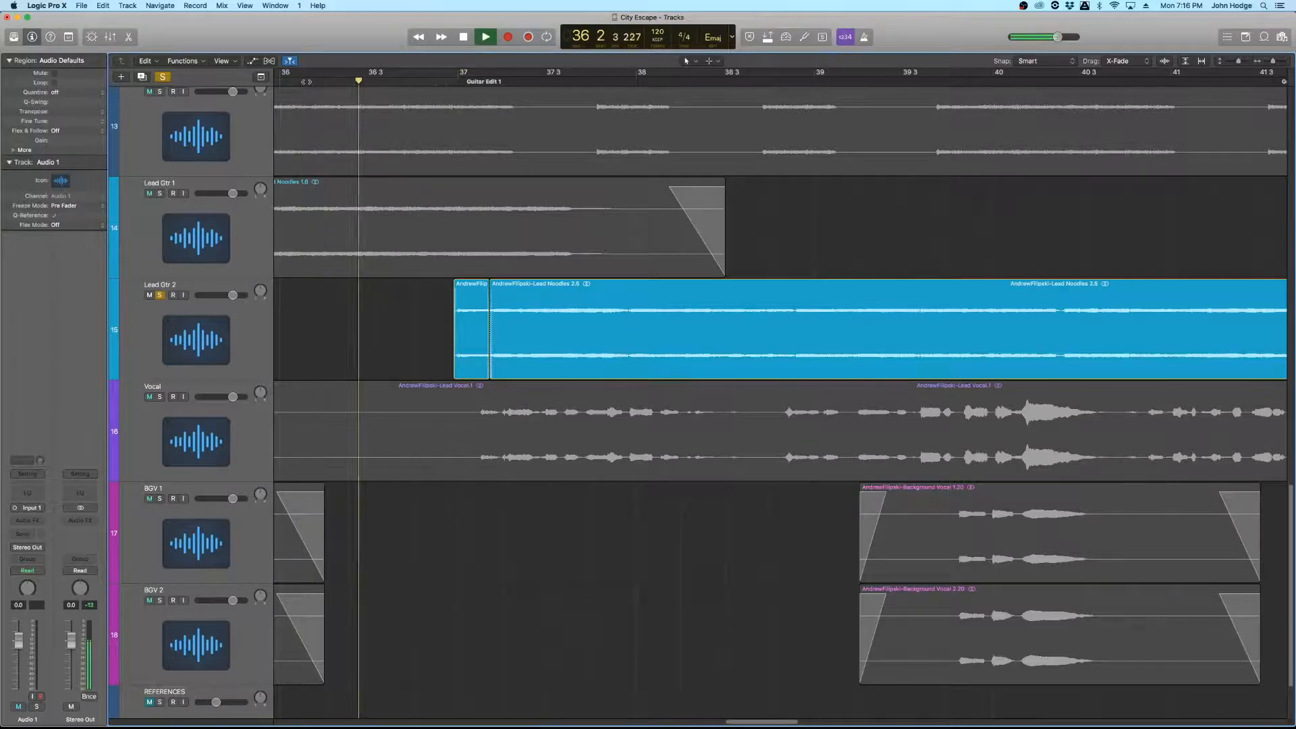
{"action": "key", "text": "space"}
Step: Clear the solo from Snare Top, Kick and Lead Gtr 2
{"action": "scroll", "coordinate": [261, 299], "scroll_direction": "up", "scroll_amount": 5}
{"action": "scroll", "coordinate": [260, 299], "scroll_direction": "up", "scroll_amount": 10}
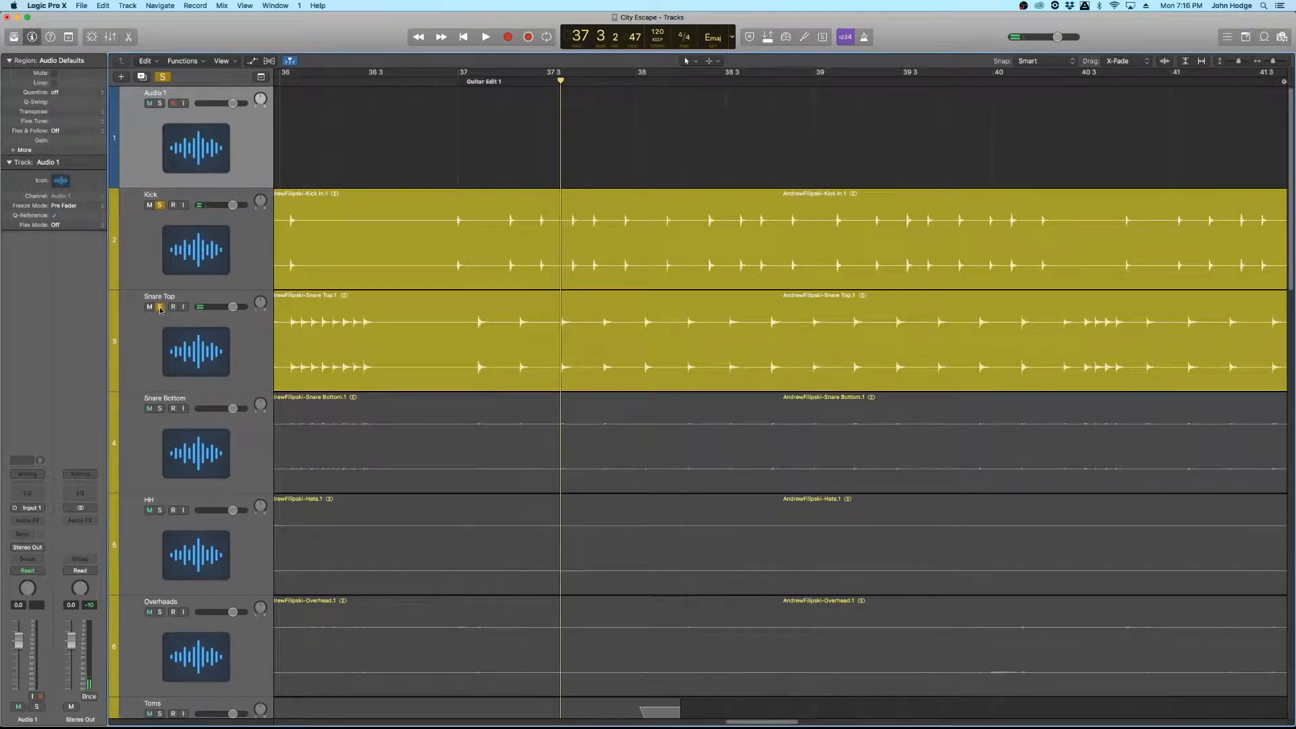
{"action": "left_click", "coordinate": [160, 308]}
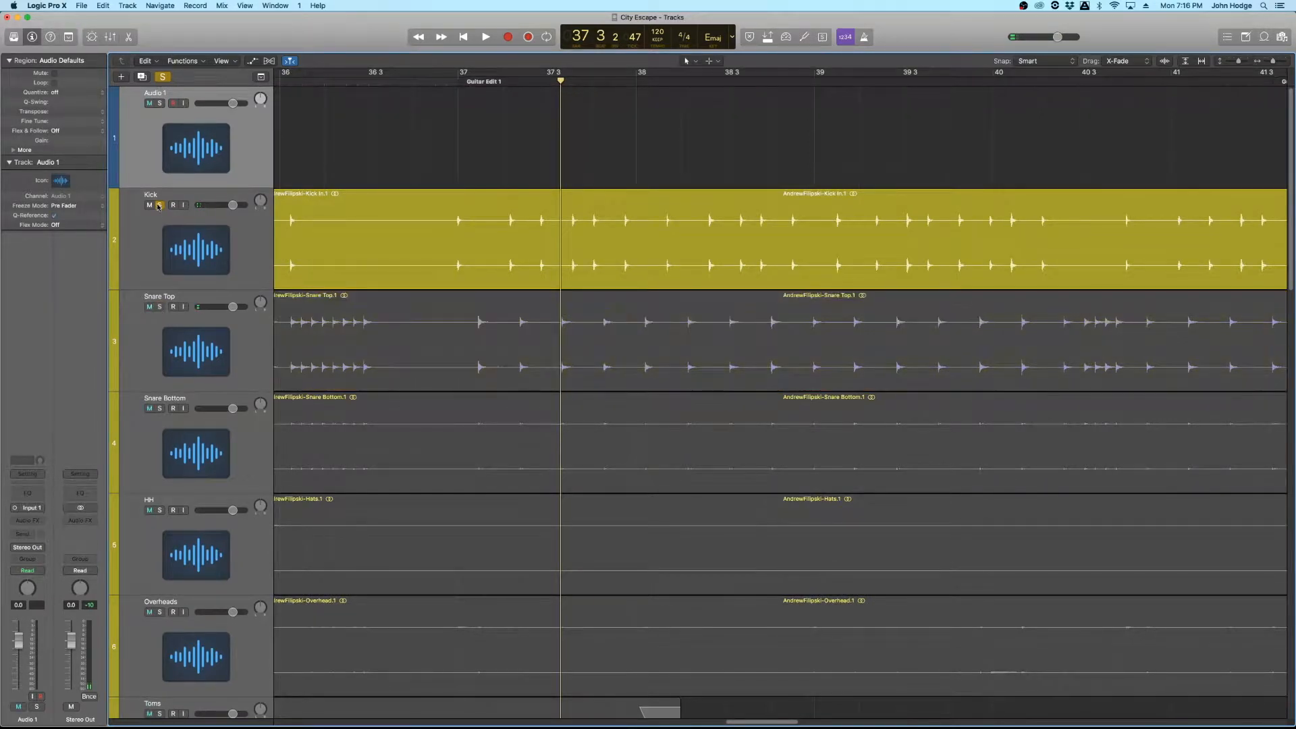
{"action": "left_click", "coordinate": [160, 206]}
{"action": "left_click", "coordinate": [162, 76]}
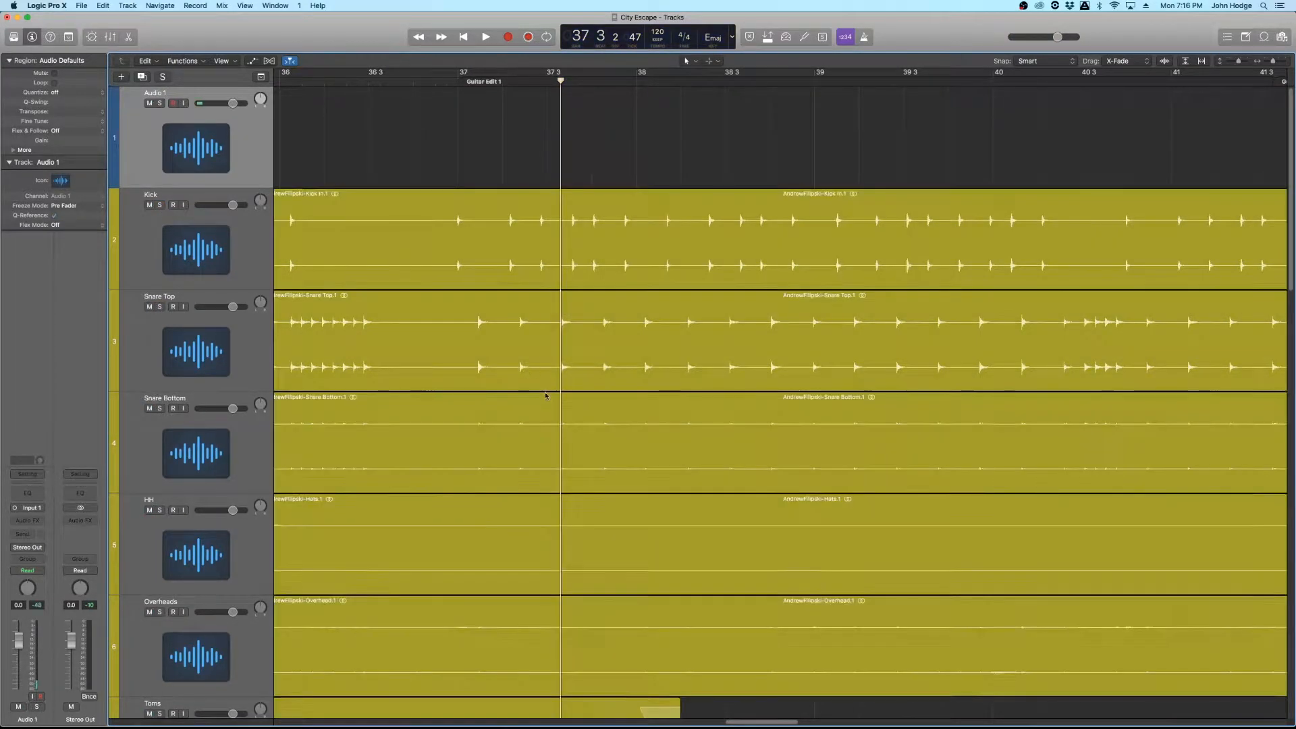
Step: Locate the Guitar Edit 2 marker in the arrangement and place the playhead at bar 42
{"action": "scroll", "coordinate": [569, 523], "scroll_direction": "down", "scroll_amount": 10}
{"action": "scroll", "coordinate": [570, 528], "scroll_direction": "down", "scroll_amount": 4}
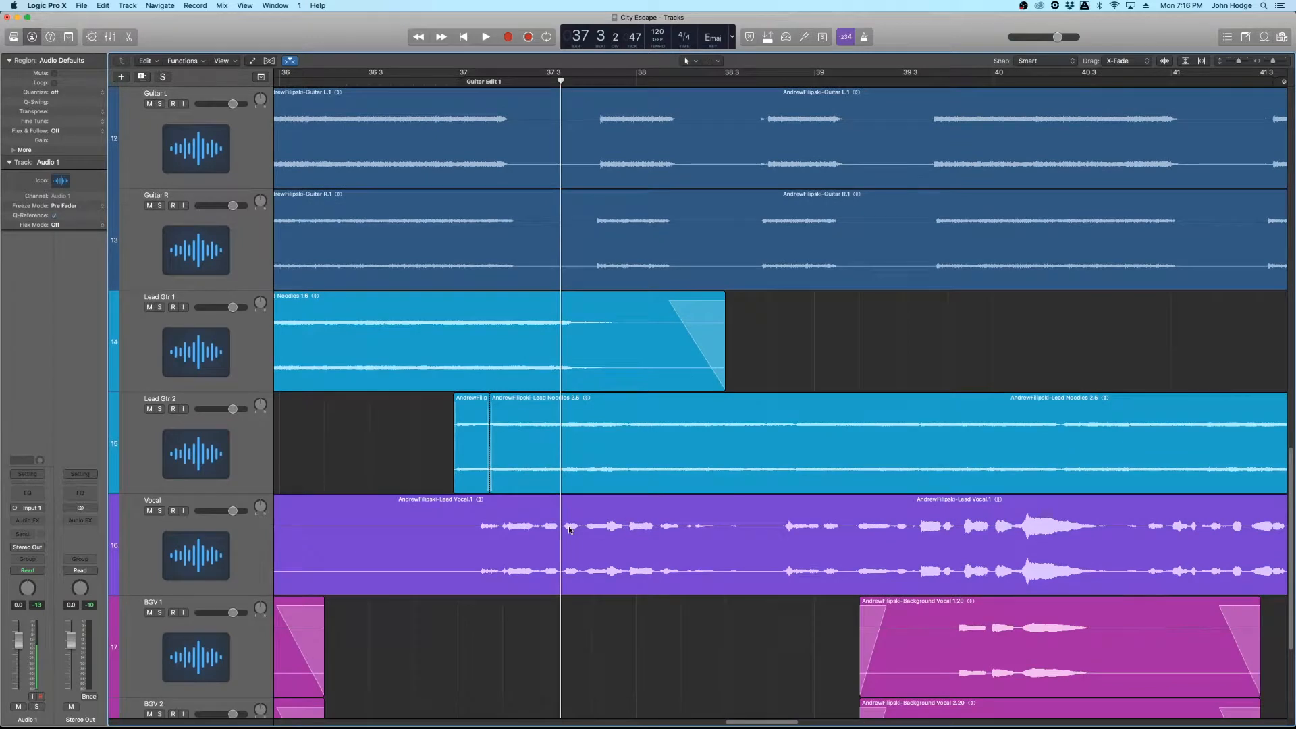
{"action": "scroll", "coordinate": [568, 525], "scroll_direction": "down", "scroll_amount": 3}
{"action": "scroll", "coordinate": [549, 502], "scroll_direction": "down", "scroll_amount": 6}
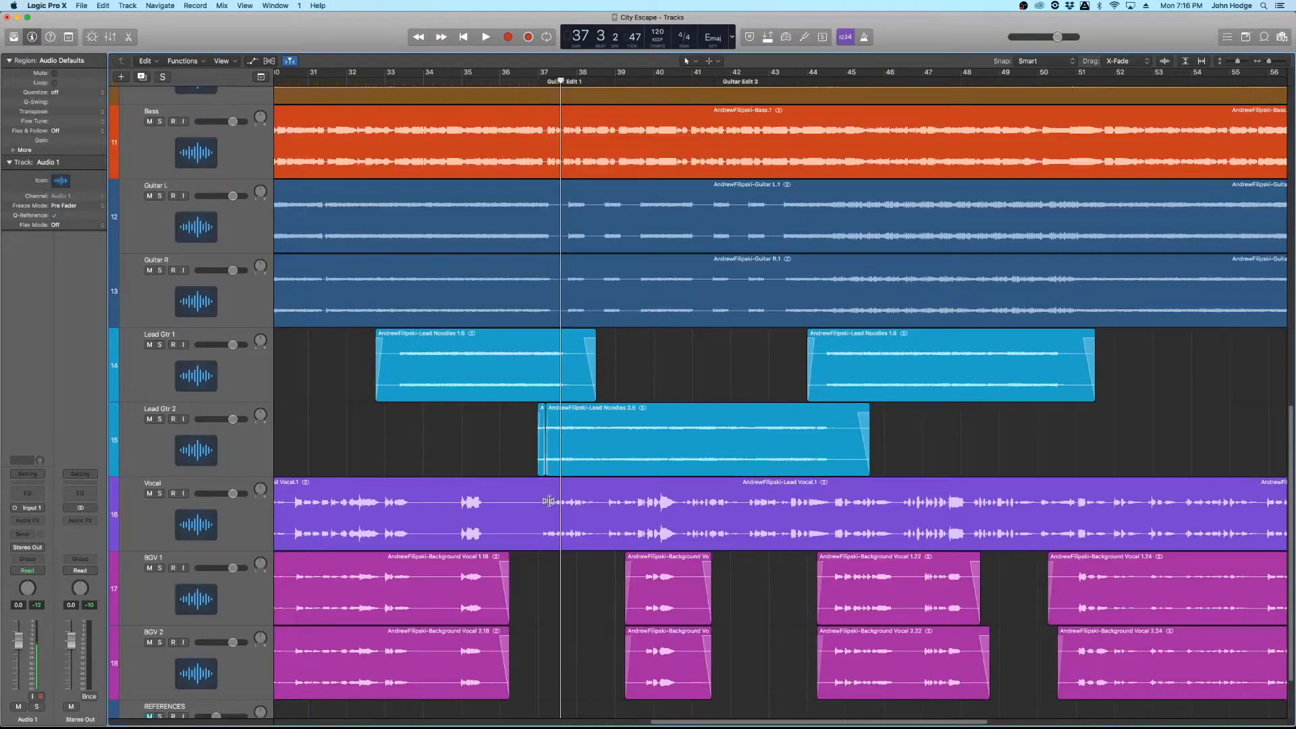
{"action": "scroll", "coordinate": [576, 489], "scroll_direction": "right", "scroll_amount": 10}
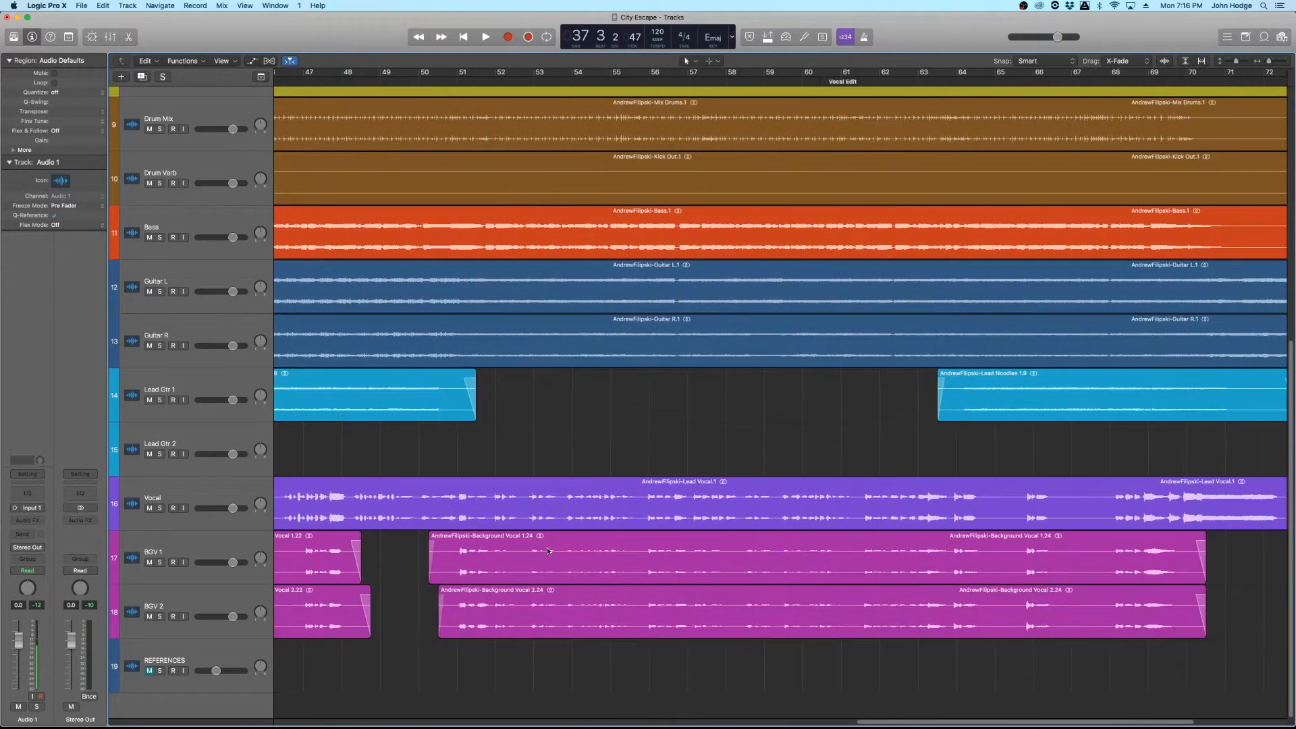
{"action": "scroll", "coordinate": [485, 374], "scroll_direction": "up", "scroll_amount": 5}
{"action": "scroll", "coordinate": [484, 375], "scroll_direction": "down", "scroll_amount": 5}
{"action": "scroll", "coordinate": [435, 387], "scroll_direction": "left", "scroll_amount": 4}
{"action": "left_click", "coordinate": [852, 82]}
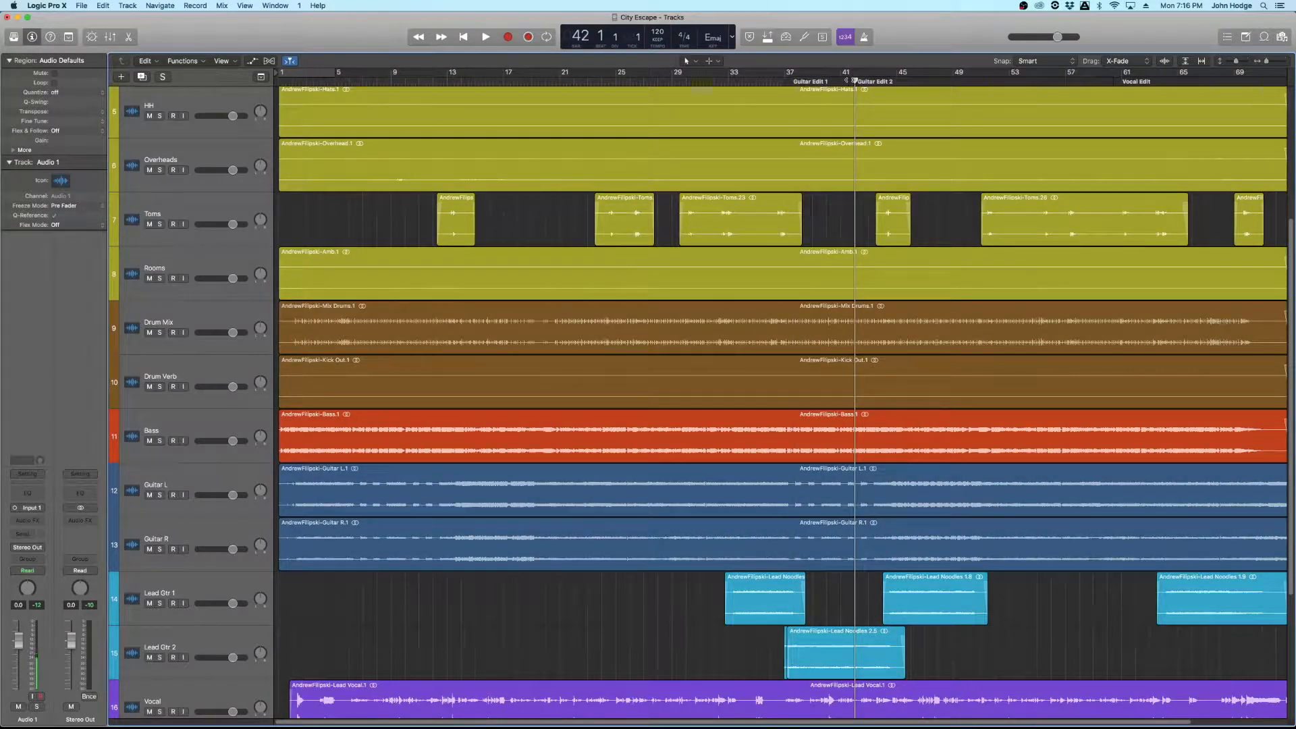
Step: Compare the Guitar L and Guitar R note starts between bars 37 and 42 for timing differences
{"action": "scroll", "coordinate": [861, 366], "scroll_direction": "up", "scroll_amount": 10}
{"action": "scroll", "coordinate": [856, 501], "scroll_direction": "up", "scroll_amount": 5}
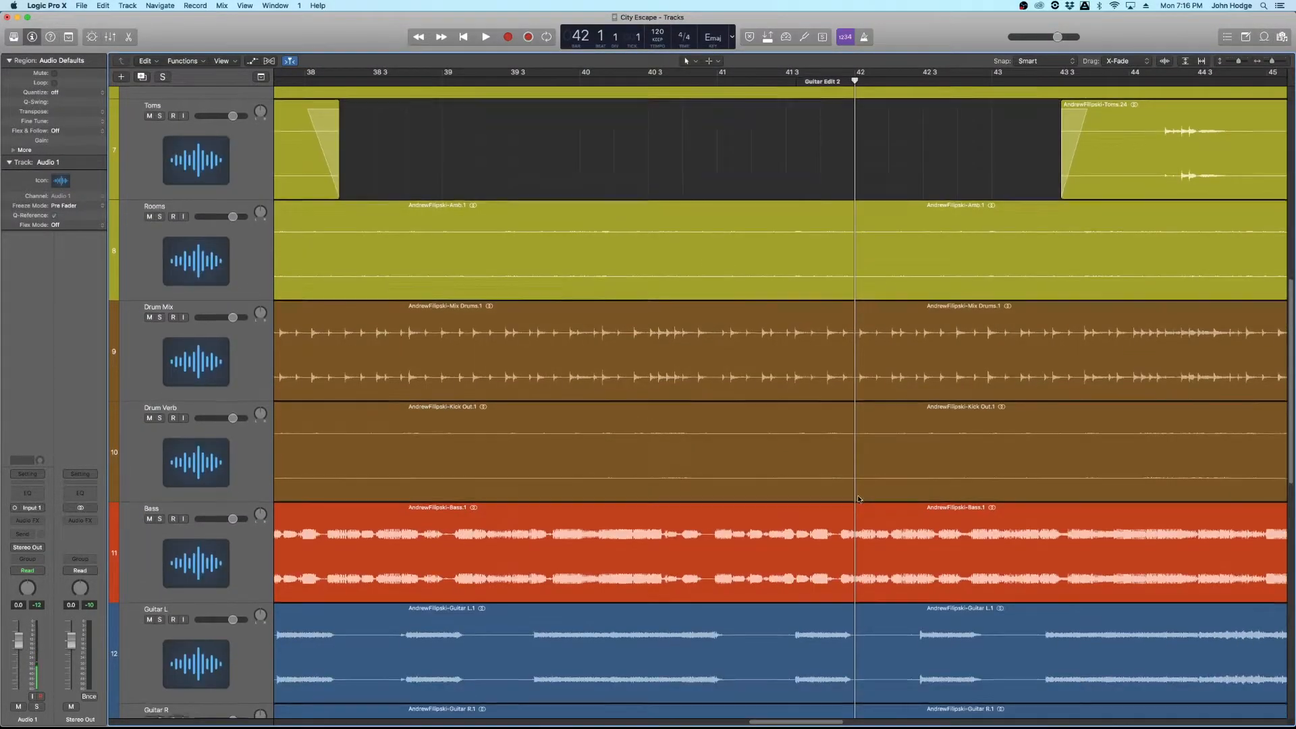
{"action": "scroll", "coordinate": [856, 501], "scroll_direction": "down", "scroll_amount": 2}
{"action": "scroll", "coordinate": [828, 501], "scroll_direction": "up", "scroll_amount": 3}
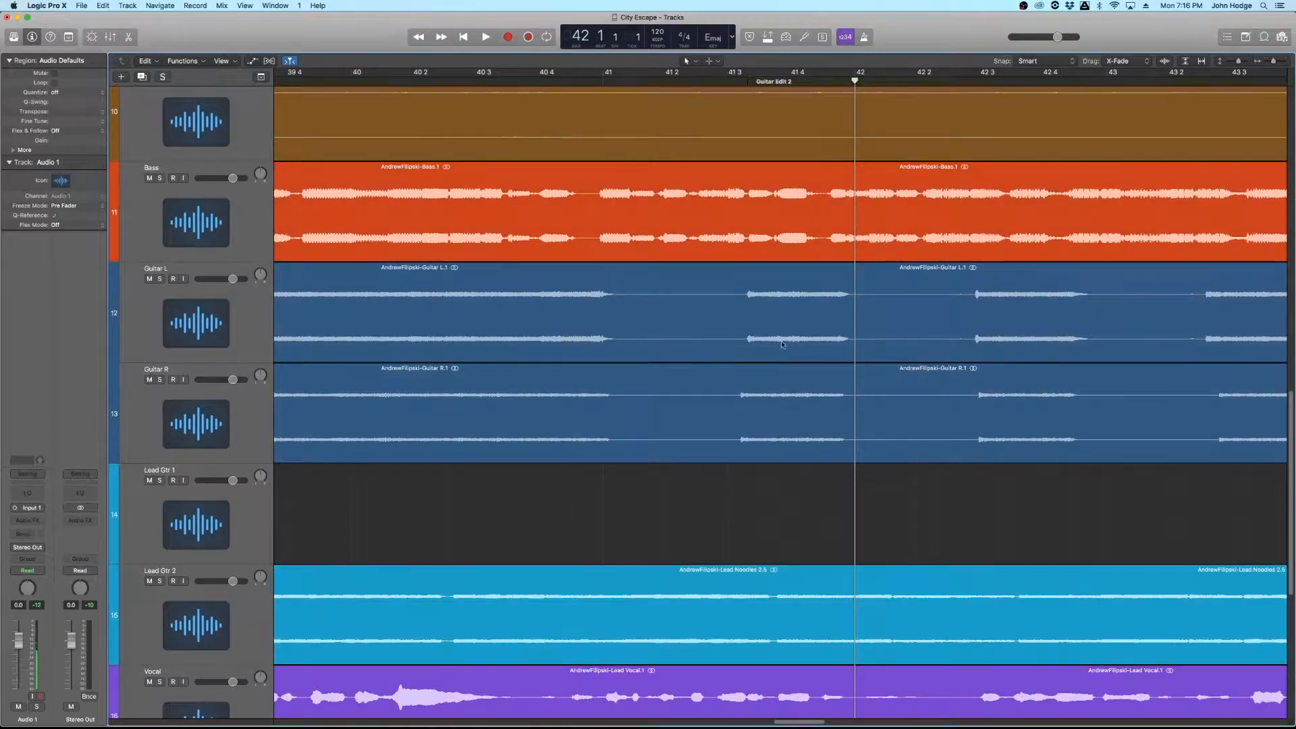
{"action": "scroll", "coordinate": [746, 350], "scroll_direction": "left", "scroll_amount": 10}
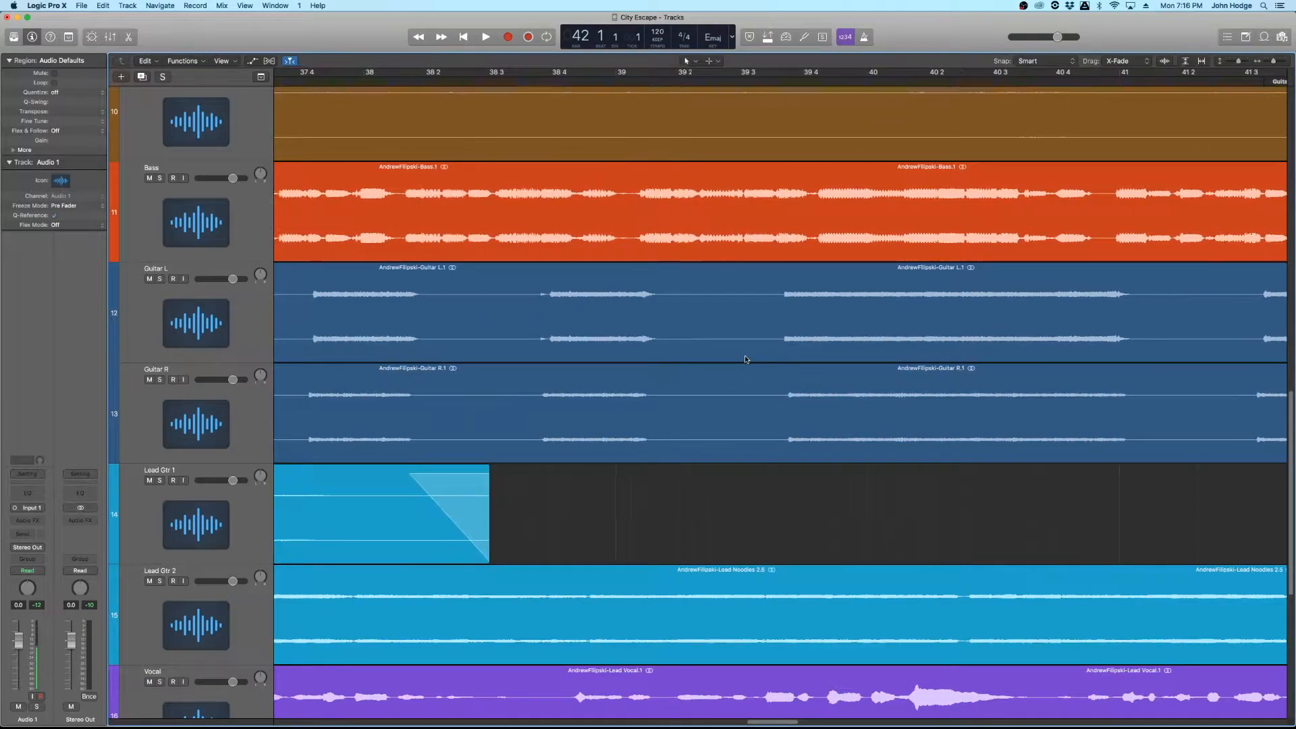
{"action": "scroll", "coordinate": [726, 371], "scroll_direction": "left", "scroll_amount": 4}
{"action": "scroll", "coordinate": [730, 371], "scroll_direction": "right", "scroll_amount": 5}
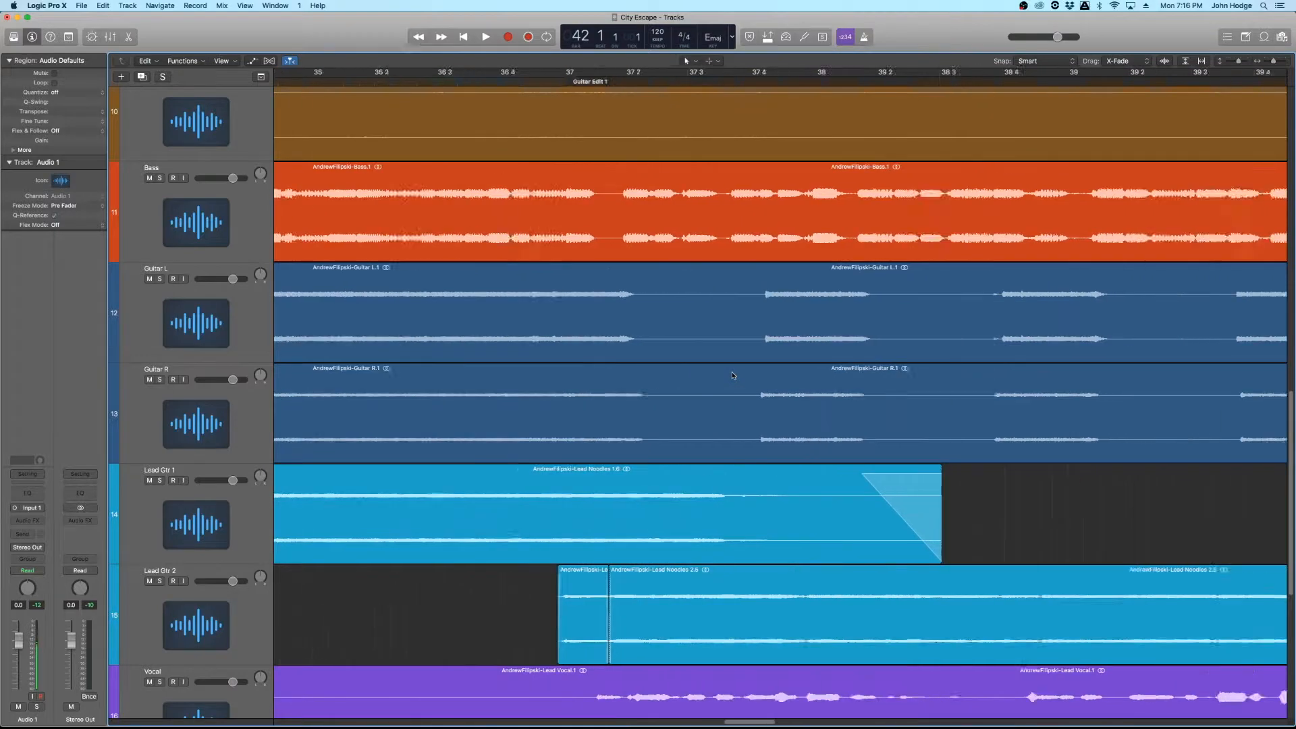
{"action": "scroll", "coordinate": [737, 370], "scroll_direction": "up", "scroll_amount": 3}
{"action": "scroll", "coordinate": [758, 290], "scroll_direction": "right", "scroll_amount": 4}
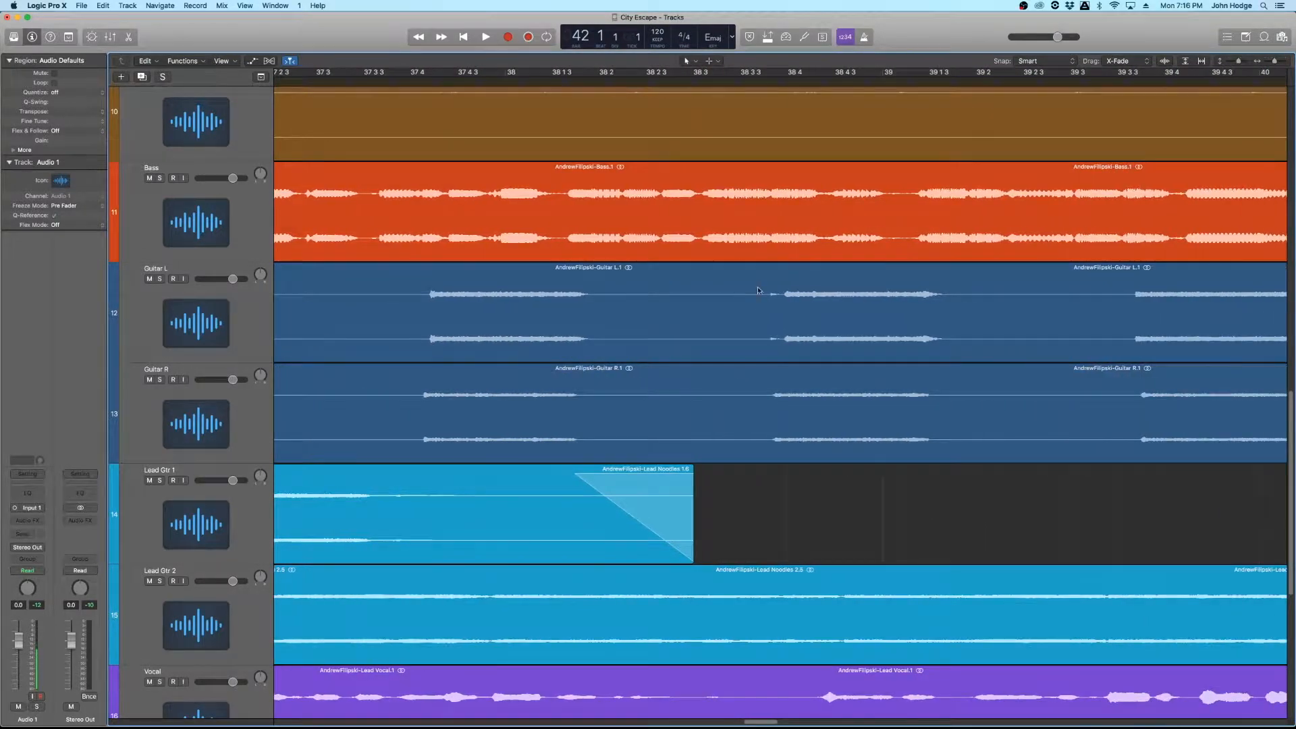
Step: Audition Guitar L and Guitar R together in solo from 38 3 1 1, and turn both solos off
{"action": "left_click", "coordinate": [771, 80]}
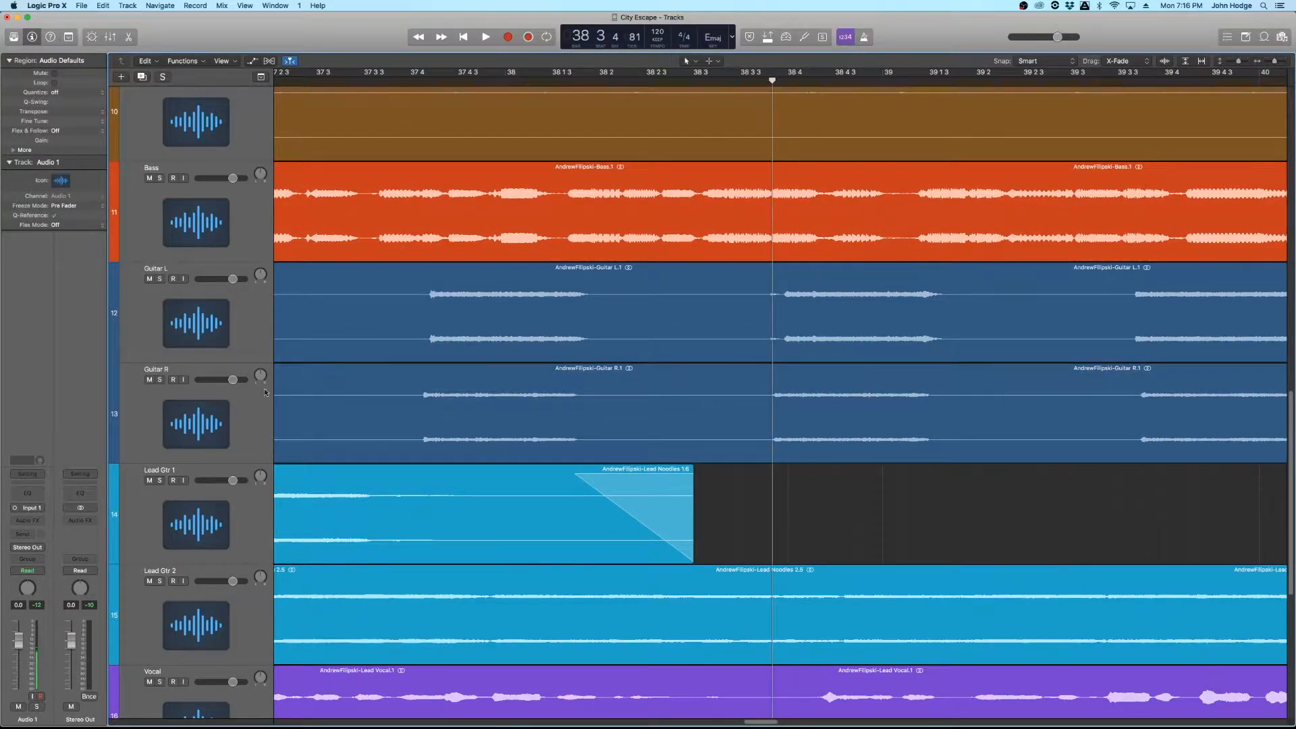
{"action": "left_click", "coordinate": [159, 279]}
{"action": "left_click", "coordinate": [160, 379]}
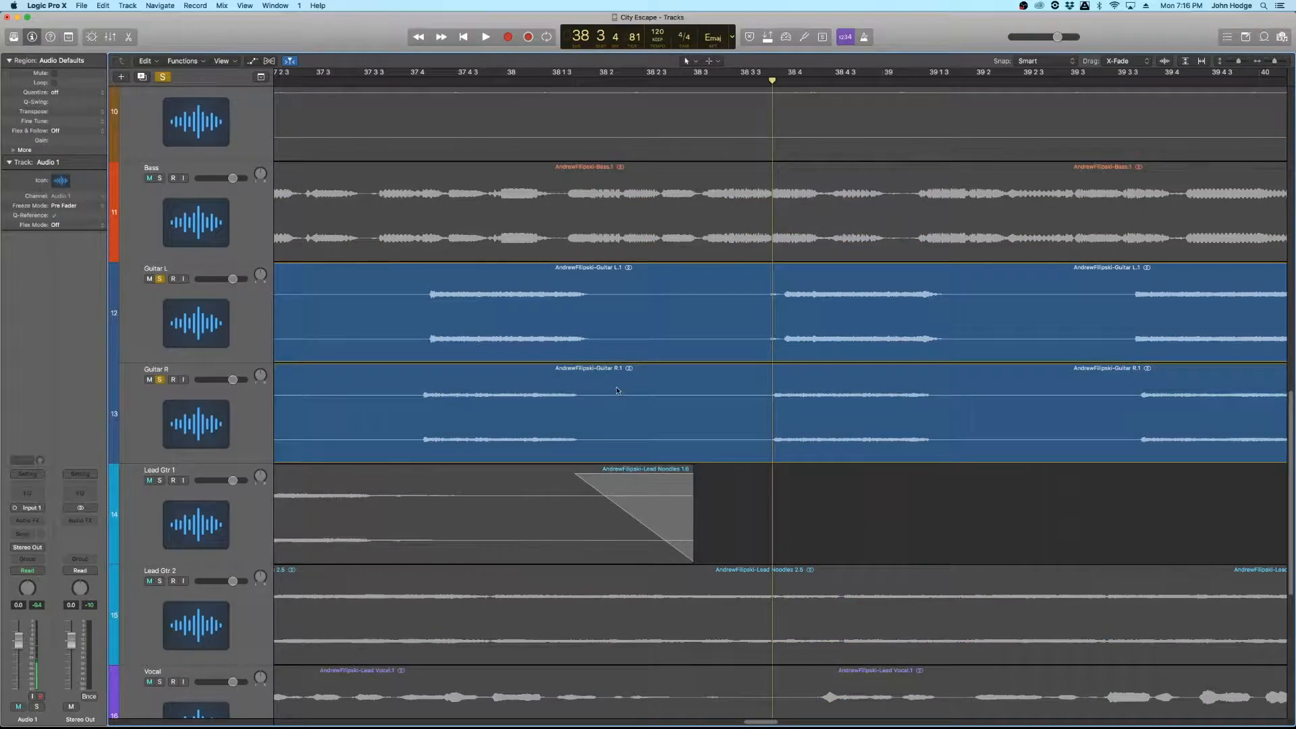
{"action": "left_click", "coordinate": [694, 80]}
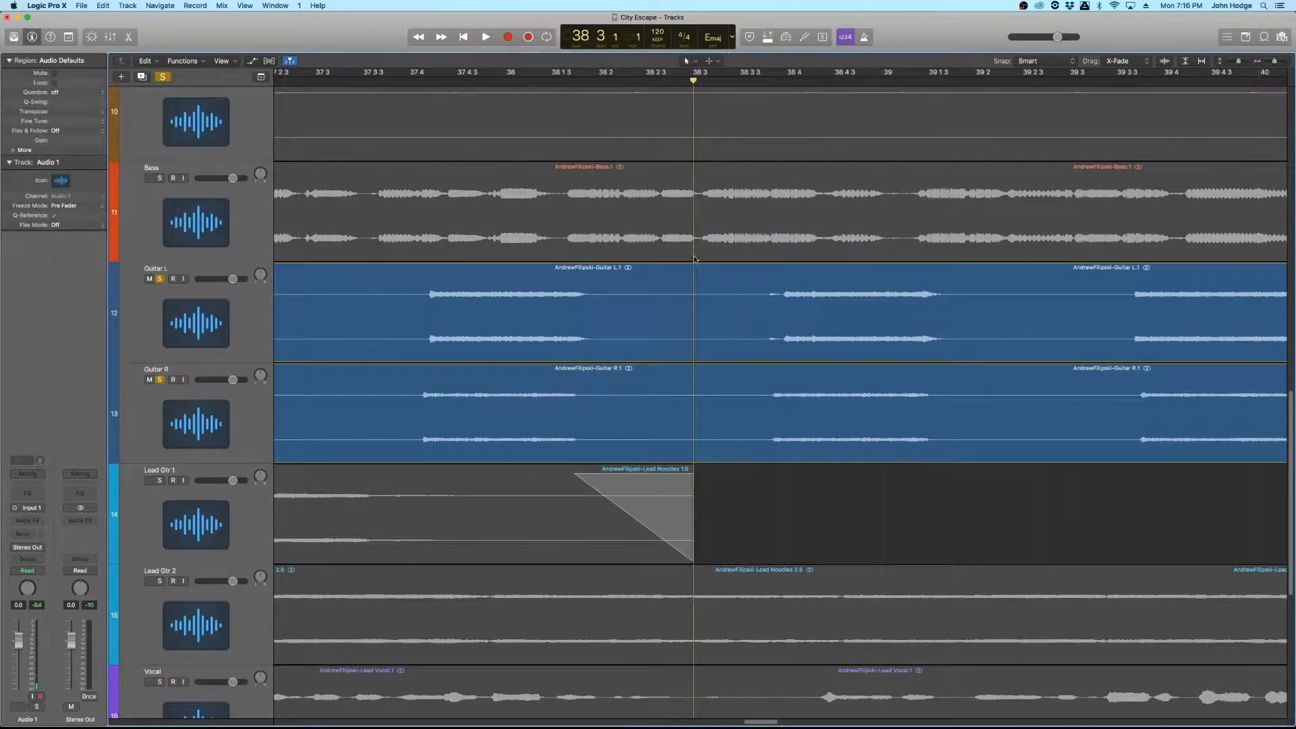
{"action": "scroll", "coordinate": [697, 260], "scroll_direction": "right", "scroll_amount": 2}
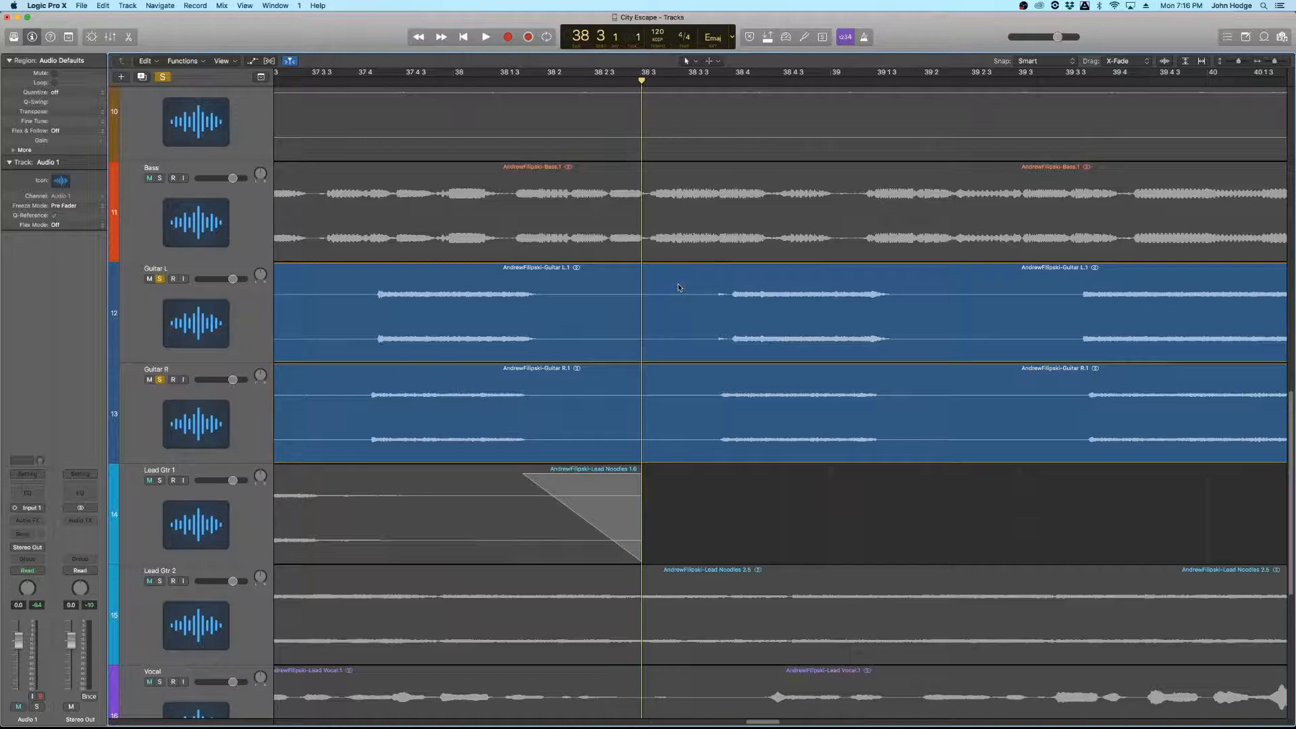
{"action": "key", "text": "space"}
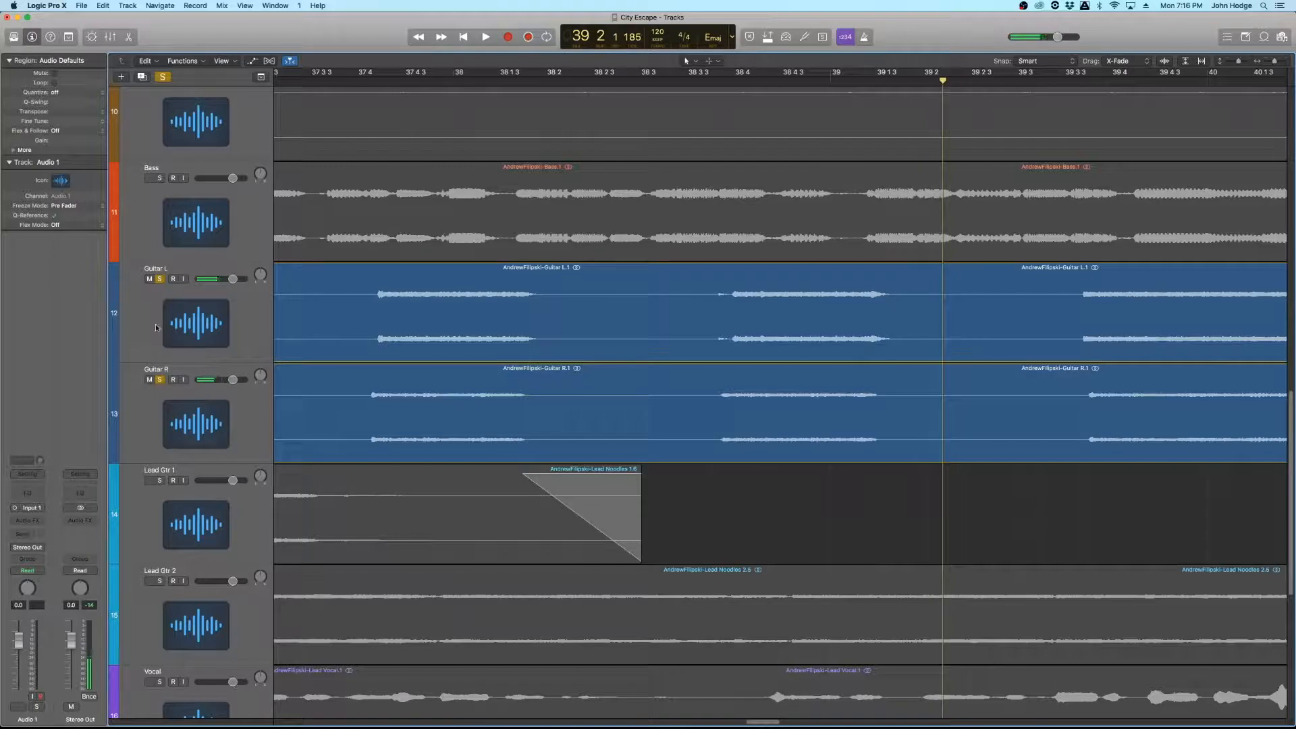
{"action": "left_click", "coordinate": [159, 279]}
{"action": "left_click", "coordinate": [160, 379]}
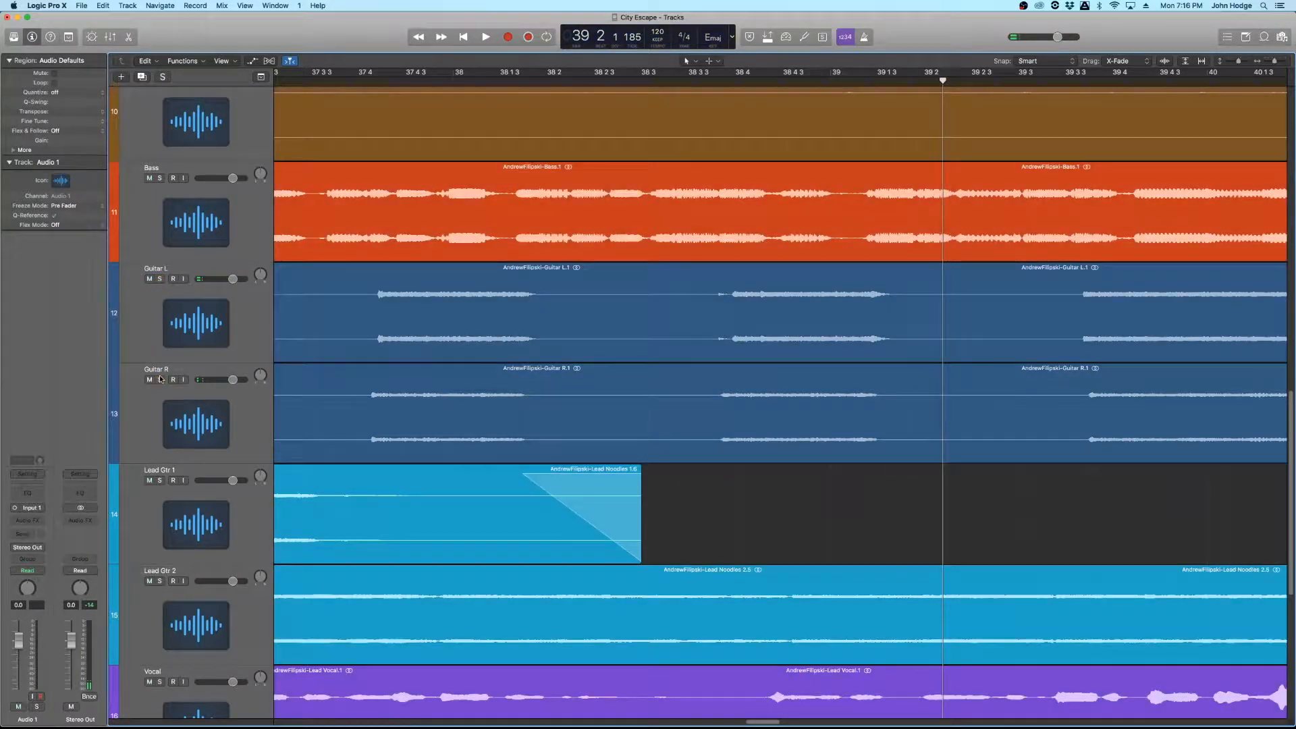
Step: Place the playhead at 41 3 2 near Guitar Edit 2 and examine the Guitar L and Guitar R note attacks up close
{"action": "scroll", "coordinate": [500, 375], "scroll_direction": "right", "scroll_amount": 5}
{"action": "scroll", "coordinate": [511, 374], "scroll_direction": "right", "scroll_amount": 10}
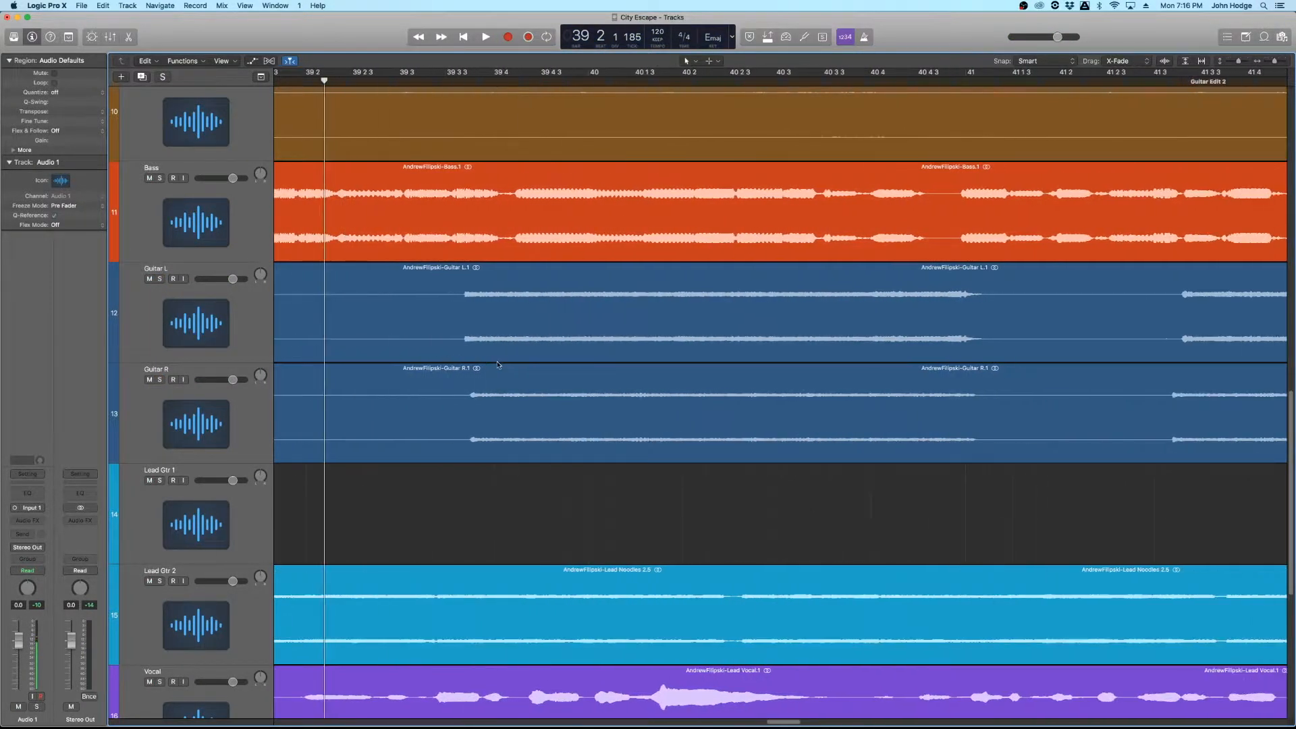
{"action": "left_click", "coordinate": [758, 91]}
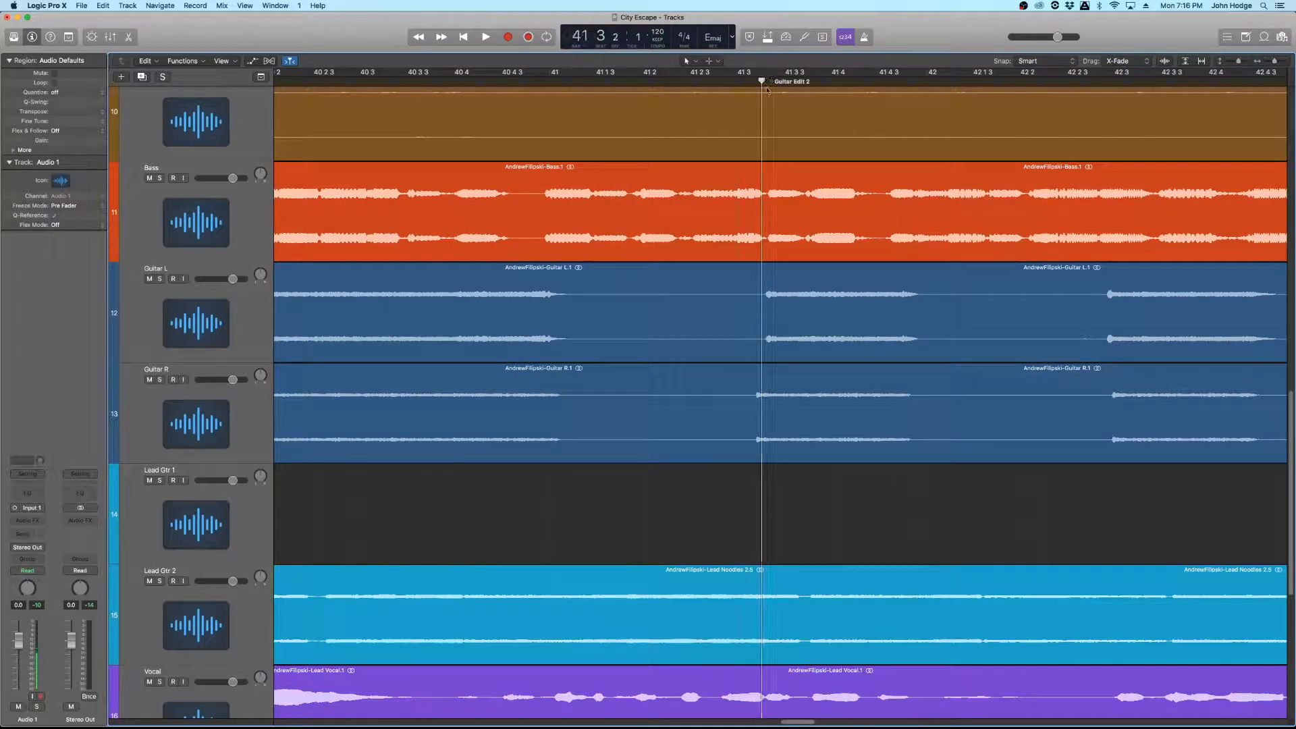
{"action": "key", "text": "super+Right"}
{"action": "key", "text": "super+Right"}
{"action": "key", "text": "super+Right"}
{"action": "key", "text": "super+Left"}
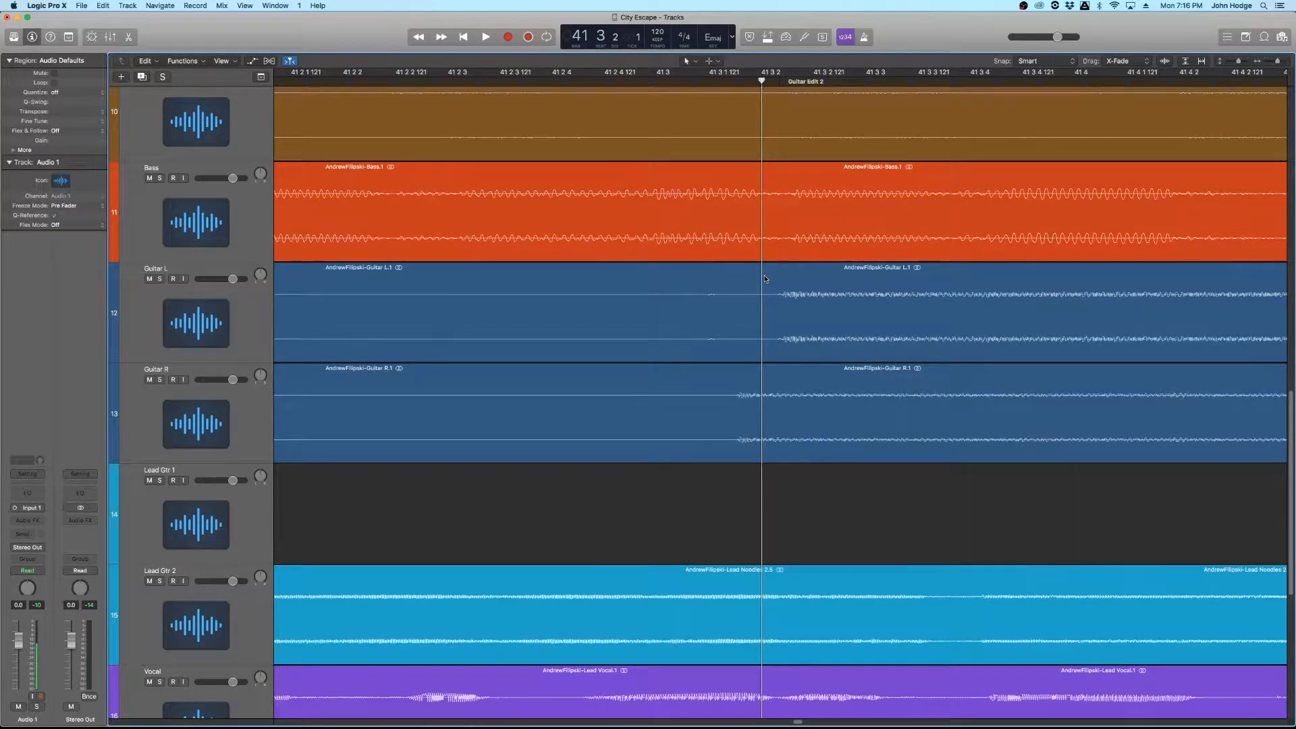
{"action": "key", "text": "super+Down"}
{"action": "key", "text": "super+Down"}
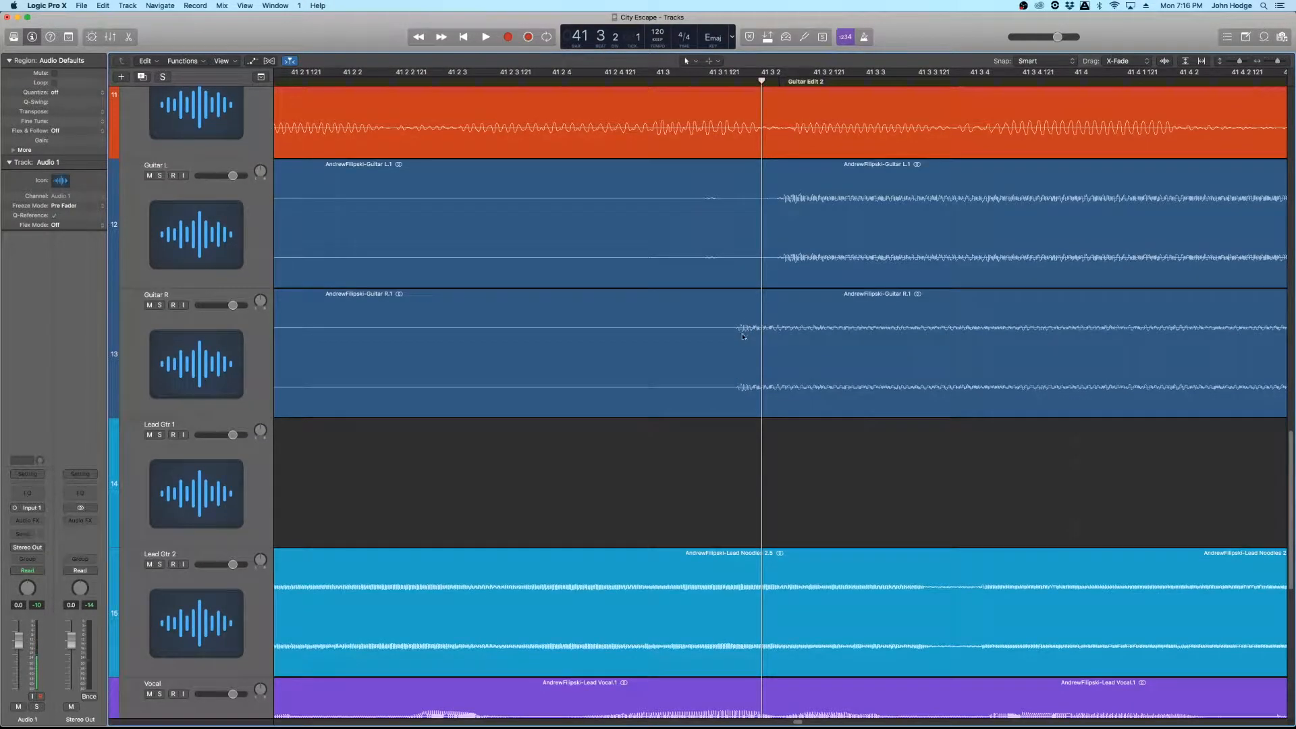
Step: Split the Guitar L and Guitar R regions with the Scissors tool at about 41 3, just before the note attacks
{"action": "key", "text": "t"}
{"action": "key", "text": "i"}
{"action": "left_click", "coordinate": [654, 203]}
{"action": "left_click", "coordinate": [659, 312]}
{"action": "key", "text": "t"}
{"action": "key", "text": "t"}
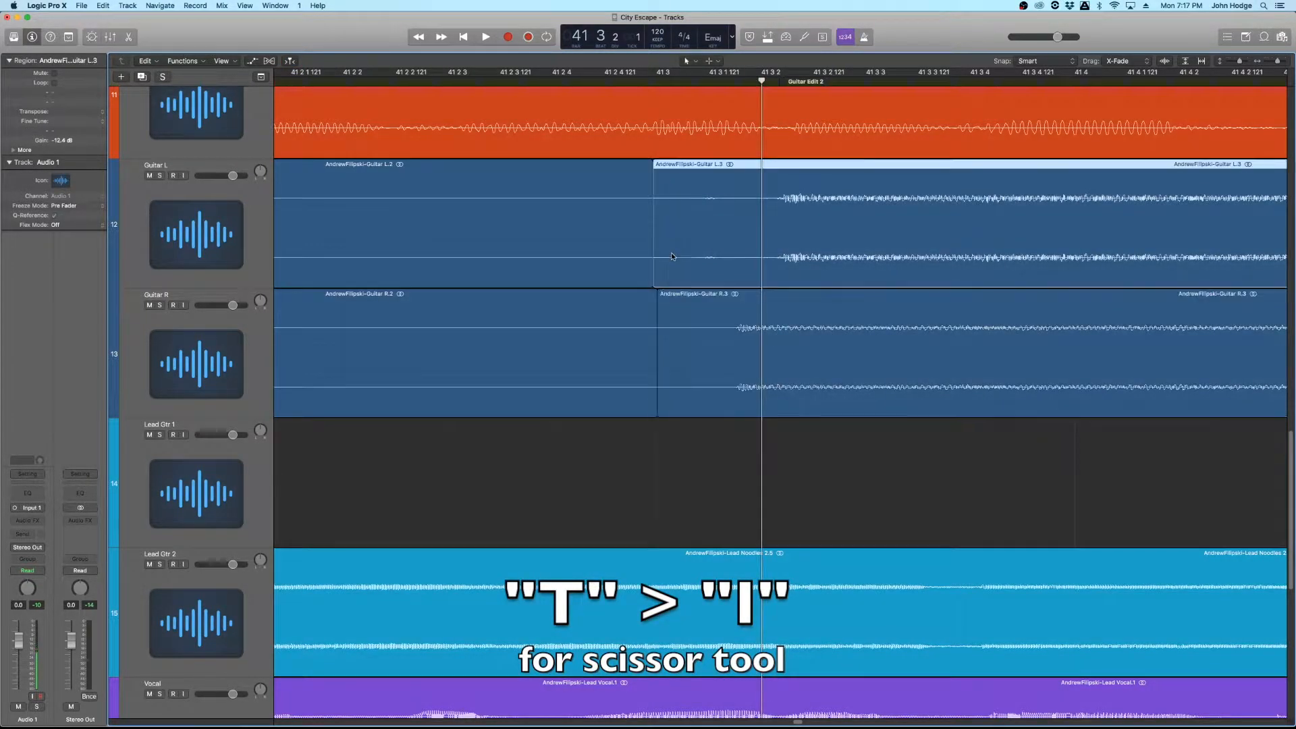
Step: Trim the starts of the Guitar L and Guitar R regions after the cuts closer to the note attacks at Guitar Edit 2
{"action": "left_click_drag", "start_coordinate": [654, 278], "coordinate": [740, 271]}
{"action": "left_click_drag", "start_coordinate": [660, 404], "coordinate": [699, 338]}
{"action": "scroll", "coordinate": [702, 321], "scroll_direction": "right", "scroll_amount": 4}
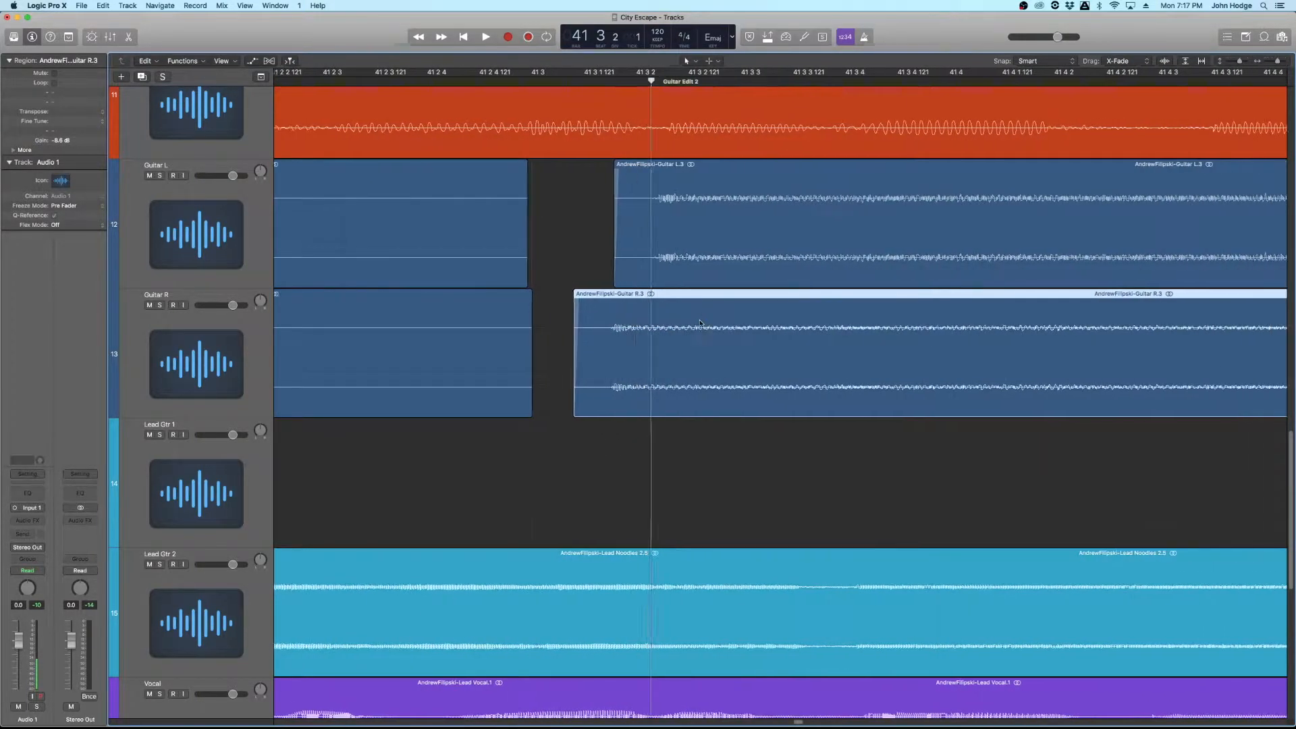
Step: Split the Guitar L and Guitar R regions with the Scissors tool in the silence after the note, at about 42 1 2
{"action": "key", "text": "super+Up"}
{"action": "scroll", "coordinate": [699, 326], "scroll_direction": "right", "scroll_amount": 12}
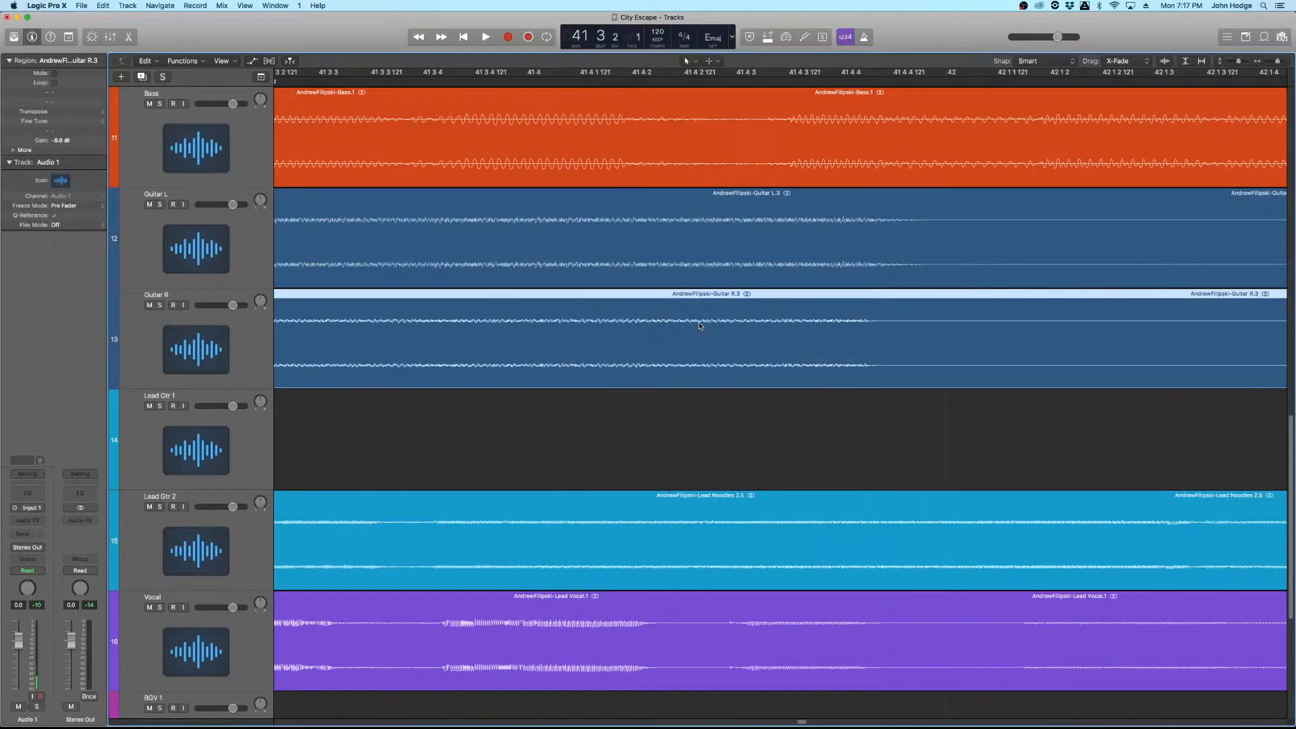
{"action": "key", "text": "t"}
{"action": "key", "text": "i"}
{"action": "left_click", "coordinate": [1076, 237]}
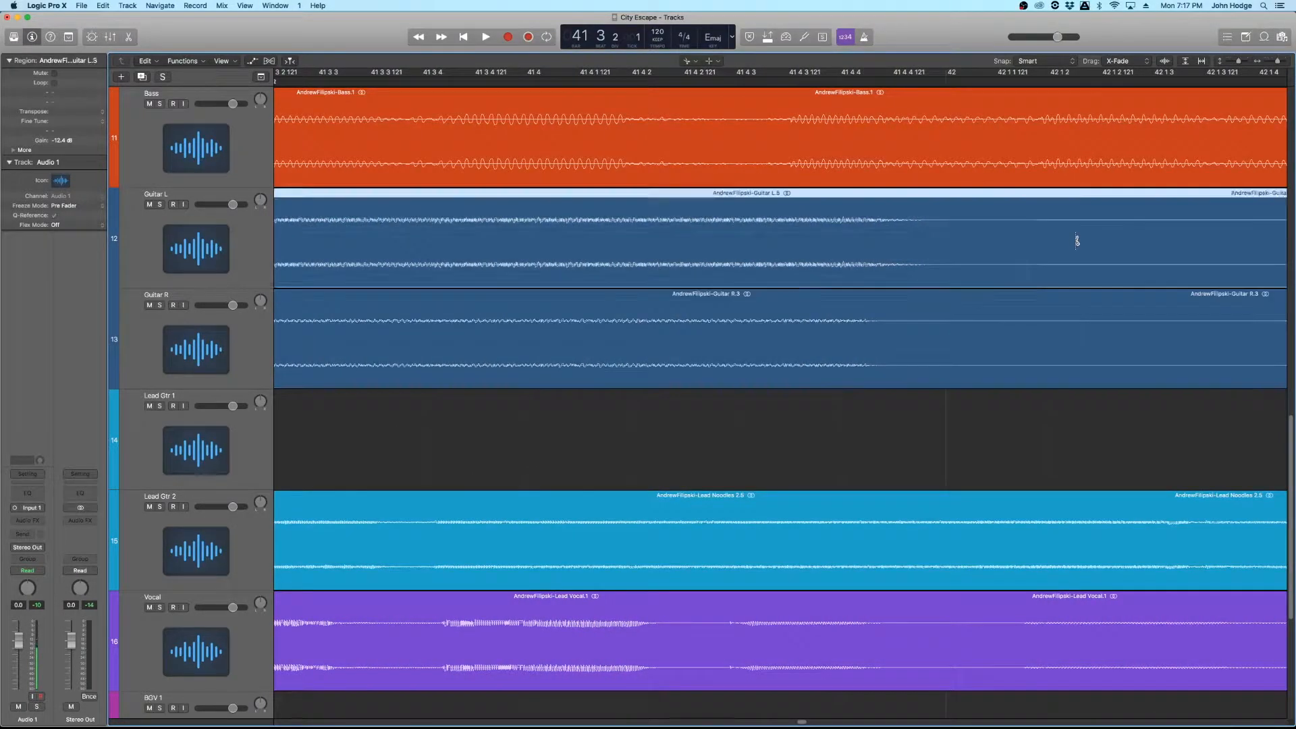
{"action": "left_click", "coordinate": [1077, 331]}
Step: Return to the Pointer tool and trim the ends of both isolated guitar regions together to just past bar 42
{"action": "key", "text": "t"}
{"action": "key", "text": "t"}
{"action": "left_click", "coordinate": [998, 244]}
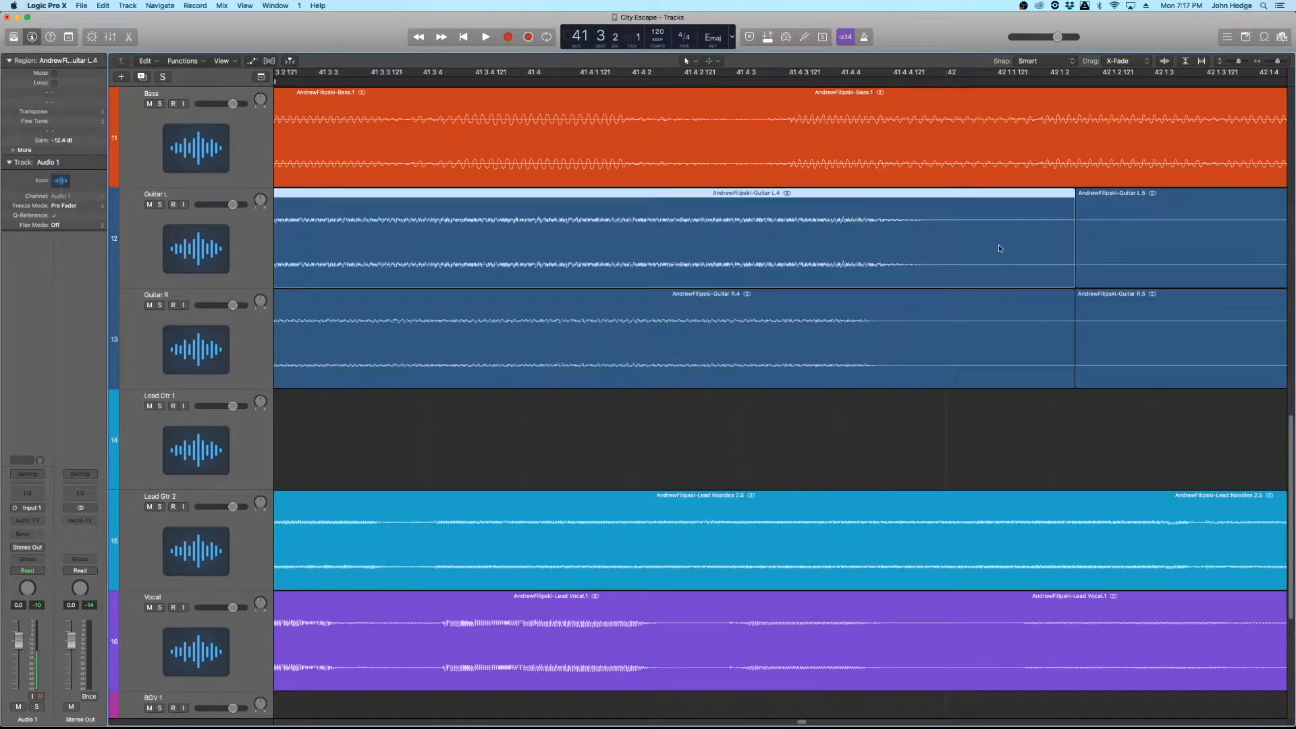
{"action": "left_click", "coordinate": [1010, 326], "text": "shift"}
{"action": "left_click_drag", "start_coordinate": [1071, 383], "coordinate": [975, 382]}
{"action": "scroll", "coordinate": [736, 276], "scroll_direction": "left", "scroll_amount": 5}
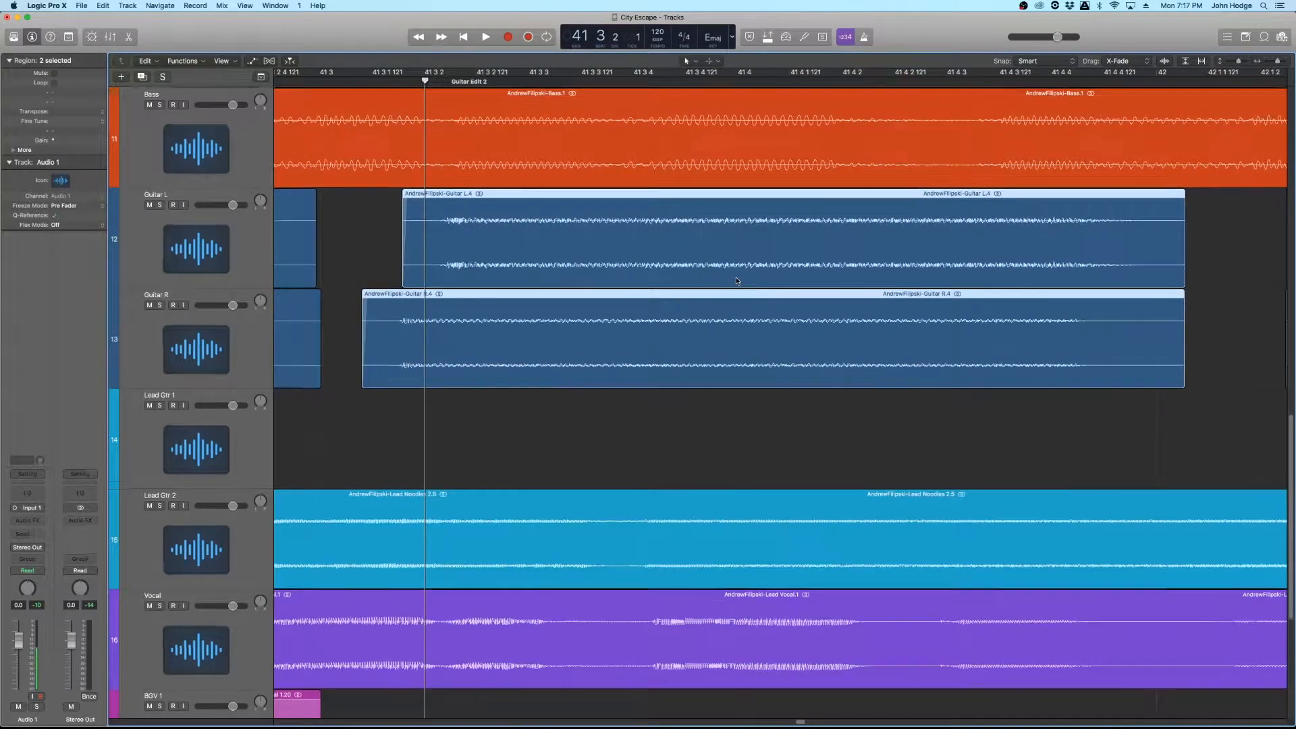
Step: Place the playhead at 41 3 2 41, on the Snare Top hit at Guitar Edit 2
{"action": "scroll", "coordinate": [737, 278], "scroll_direction": "down", "scroll_amount": 5}
{"action": "scroll", "coordinate": [432, 236], "scroll_direction": "up", "scroll_amount": 5}
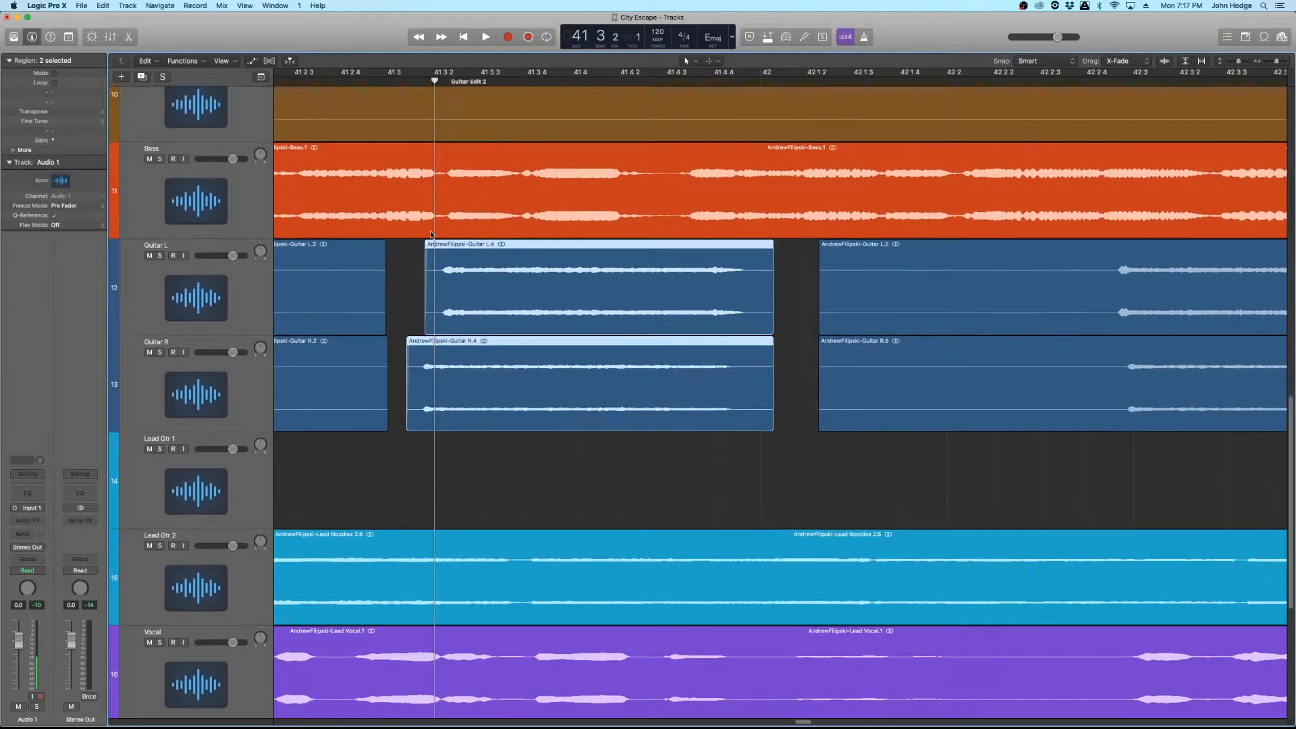
{"action": "scroll", "coordinate": [431, 234], "scroll_direction": "up", "scroll_amount": 10}
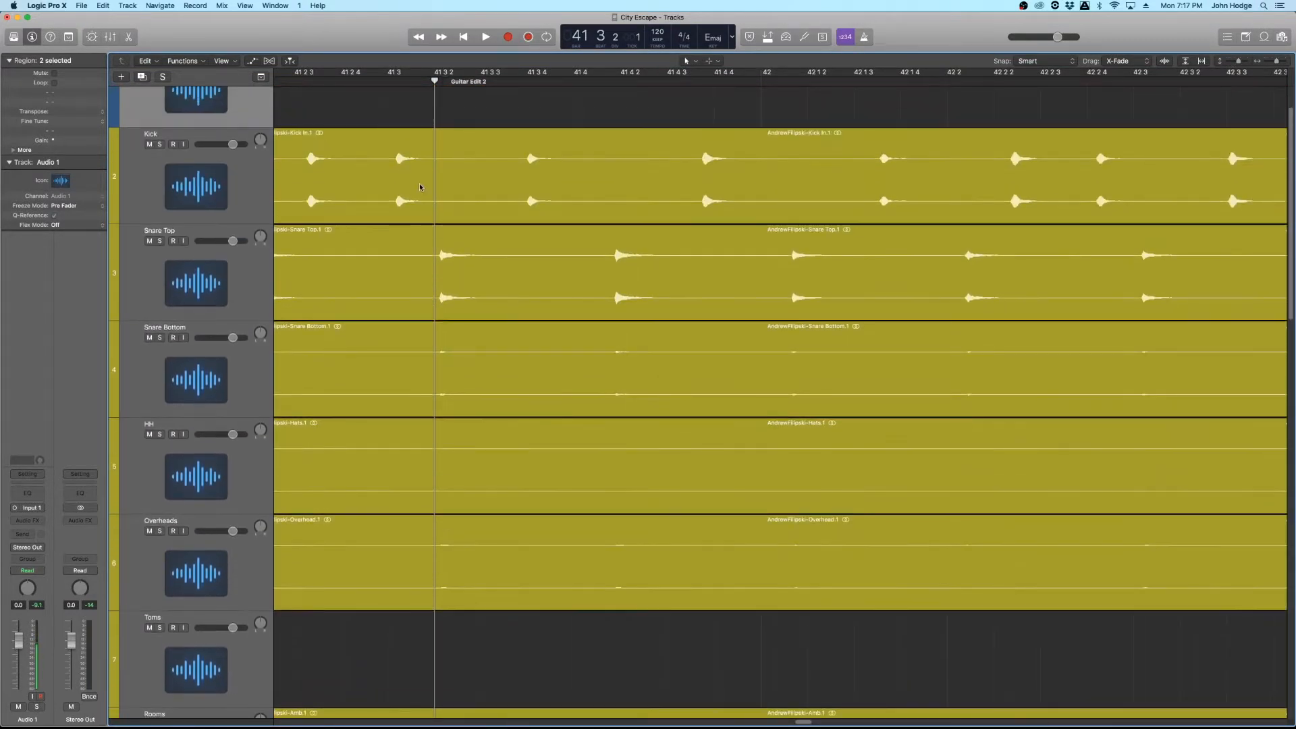
{"action": "scroll", "coordinate": [432, 148], "scroll_direction": "up", "scroll_amount": 2}
{"action": "left_click_drag", "start_coordinate": [436, 81], "coordinate": [441, 82]}
{"action": "scroll", "coordinate": [471, 357], "scroll_direction": "down", "scroll_amount": 2}
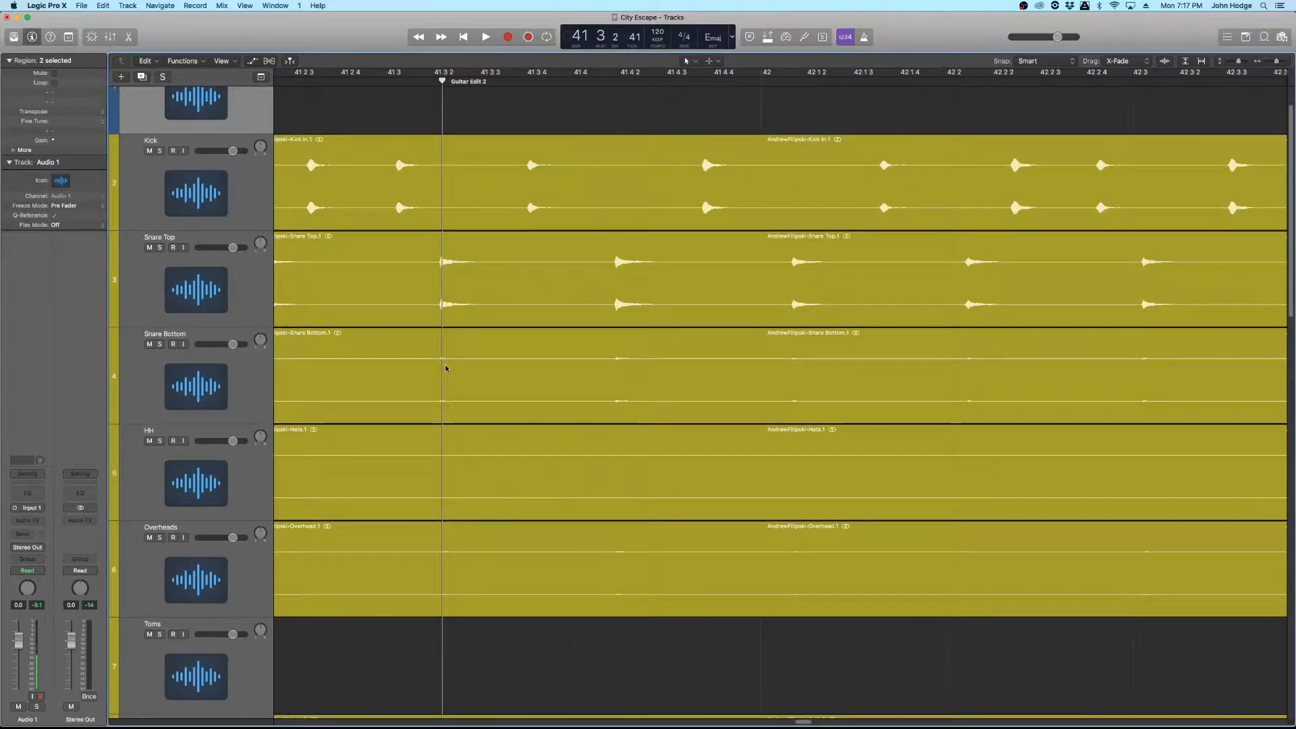
Step: Compare the Guitar L and Guitar R note attacks with the drum hits at the playhead, from overview to close up
{"action": "scroll", "coordinate": [446, 368], "scroll_direction": "down", "scroll_amount": 15}
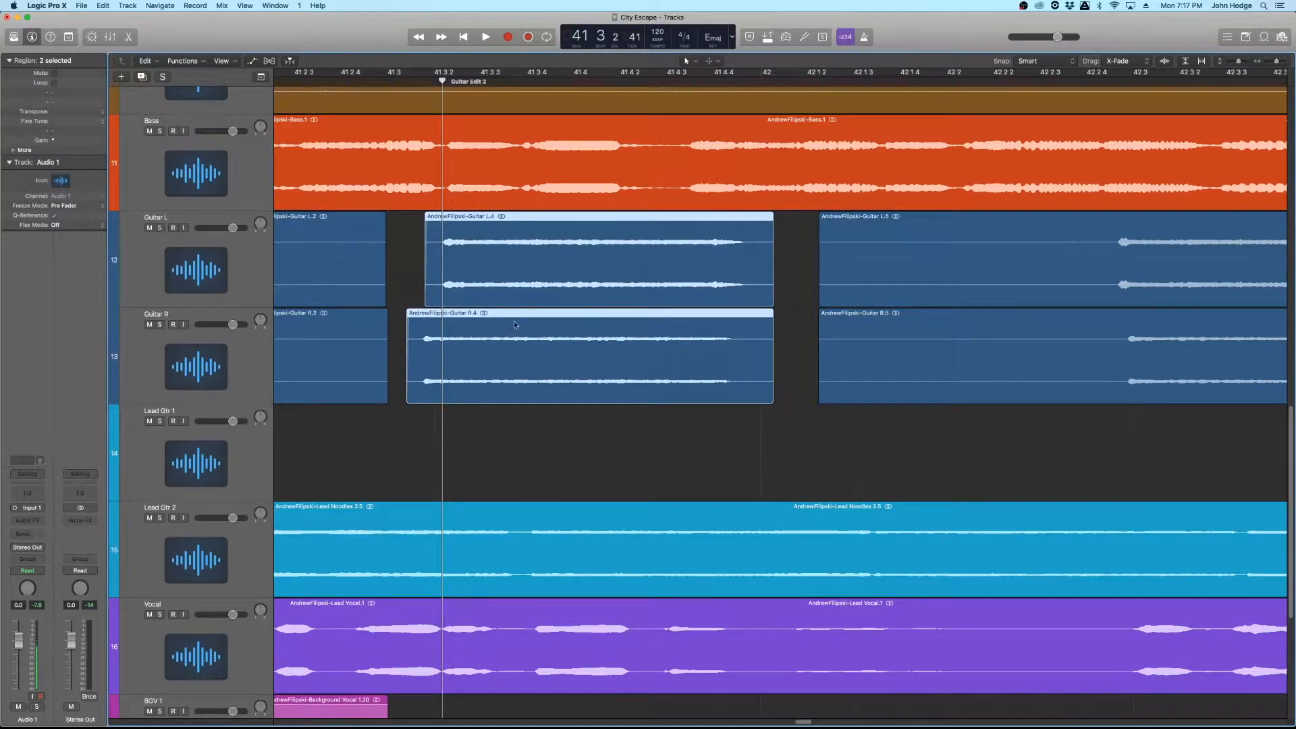
{"action": "scroll", "coordinate": [450, 290], "scroll_direction": "up", "scroll_amount": 15}
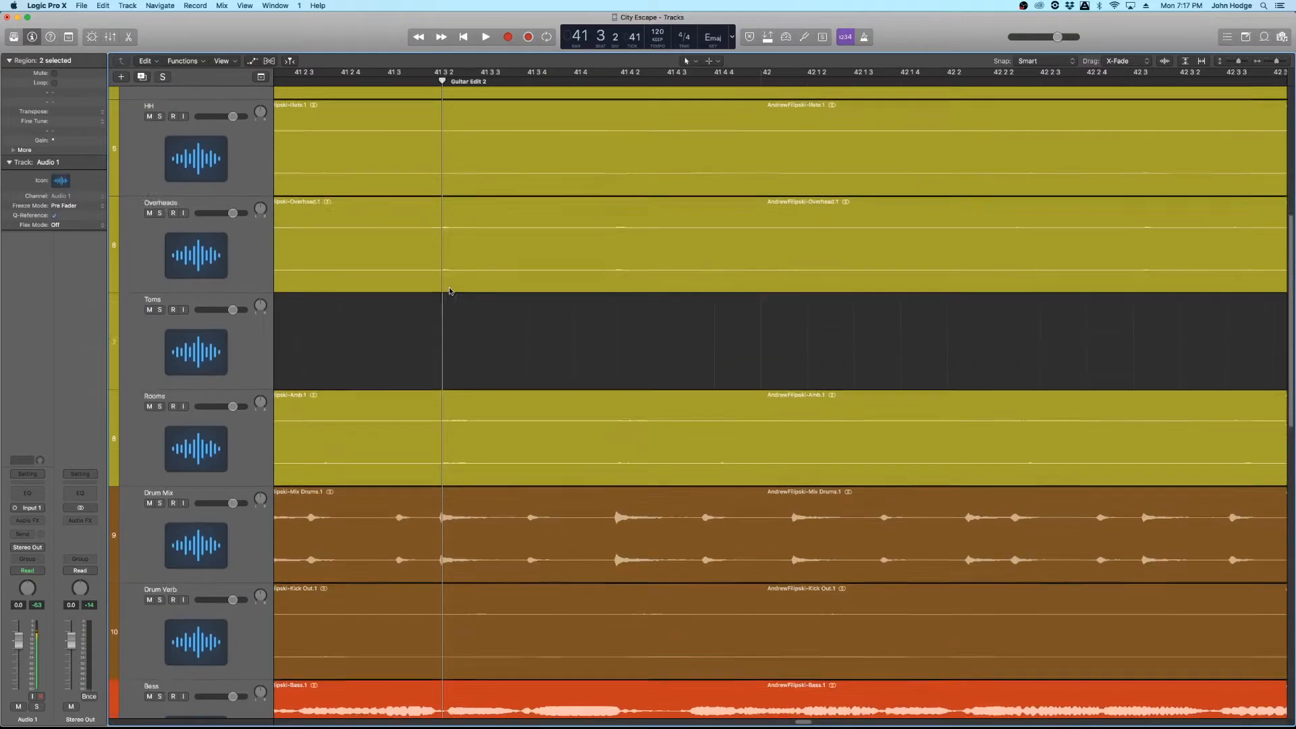
{"action": "key", "text": "super+Down"}
{"action": "scroll", "coordinate": [451, 286], "scroll_direction": "up", "scroll_amount": 8}
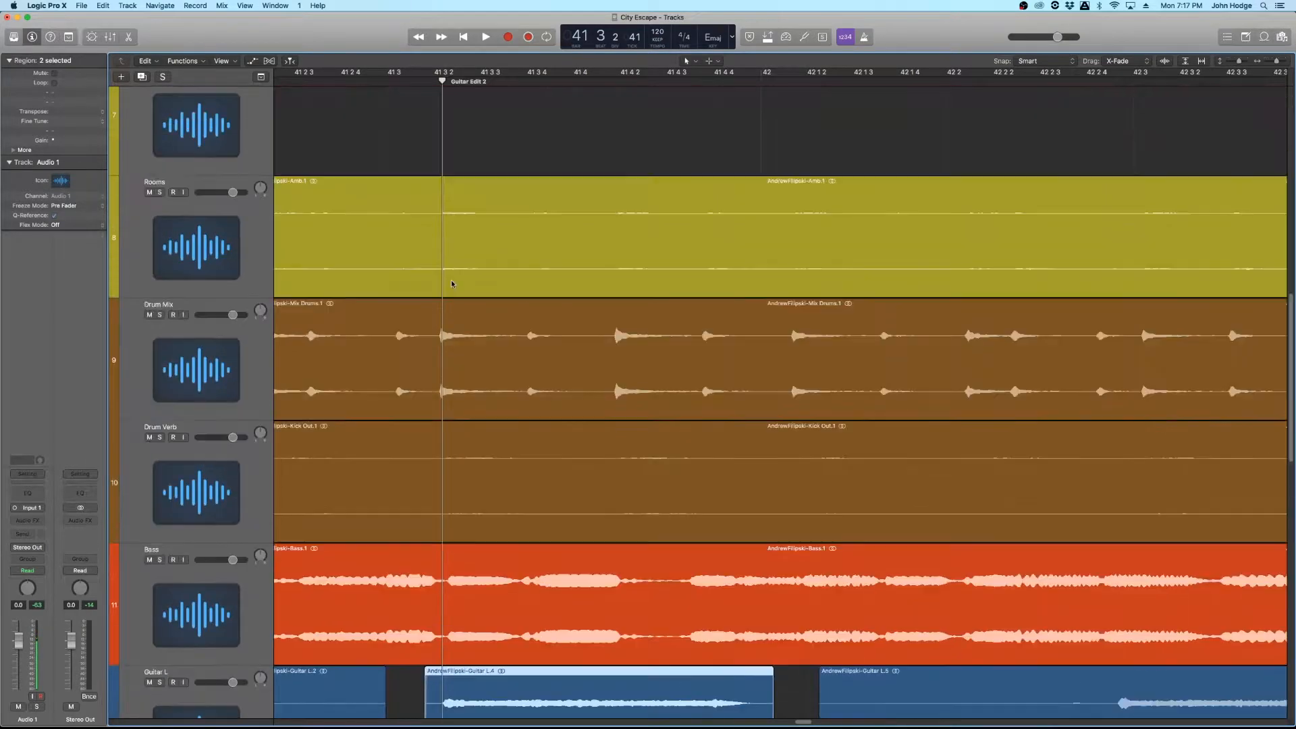
{"action": "scroll", "coordinate": [445, 418], "scroll_direction": "up", "scroll_amount": 10}
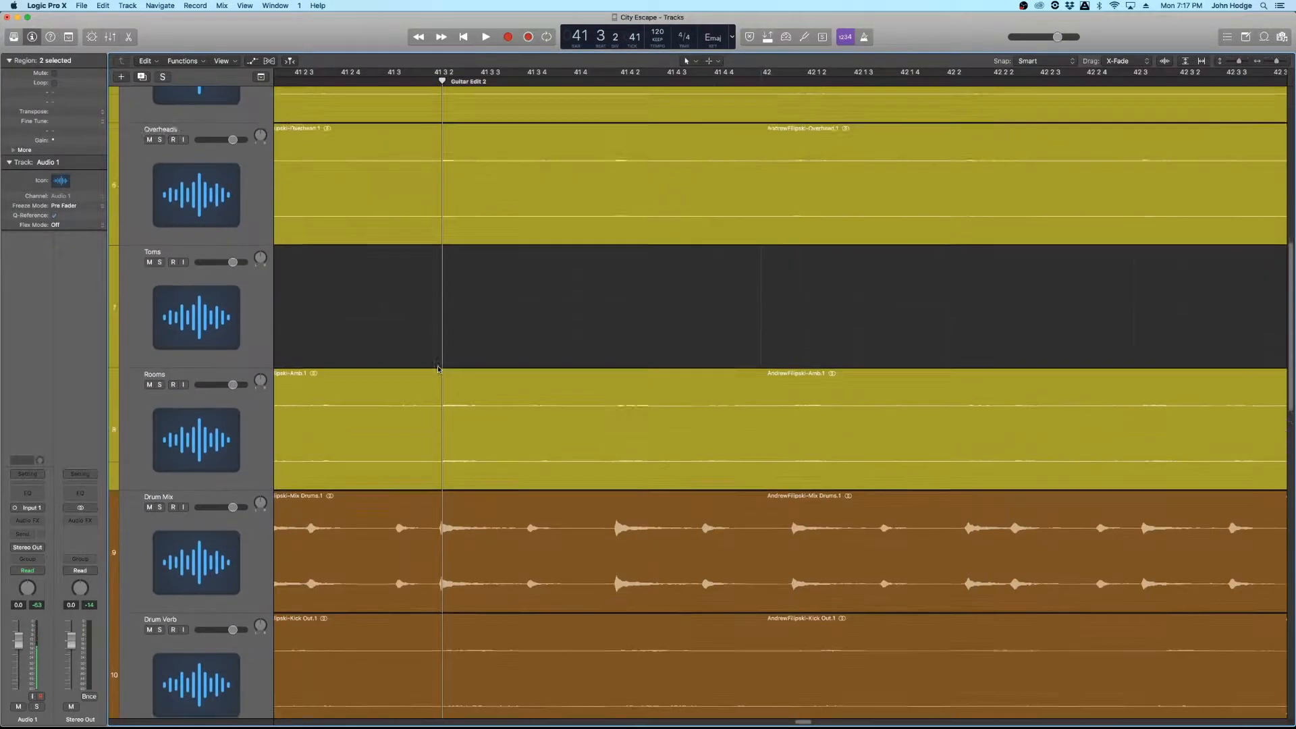
{"action": "scroll", "coordinate": [461, 411], "scroll_direction": "down", "scroll_amount": 15}
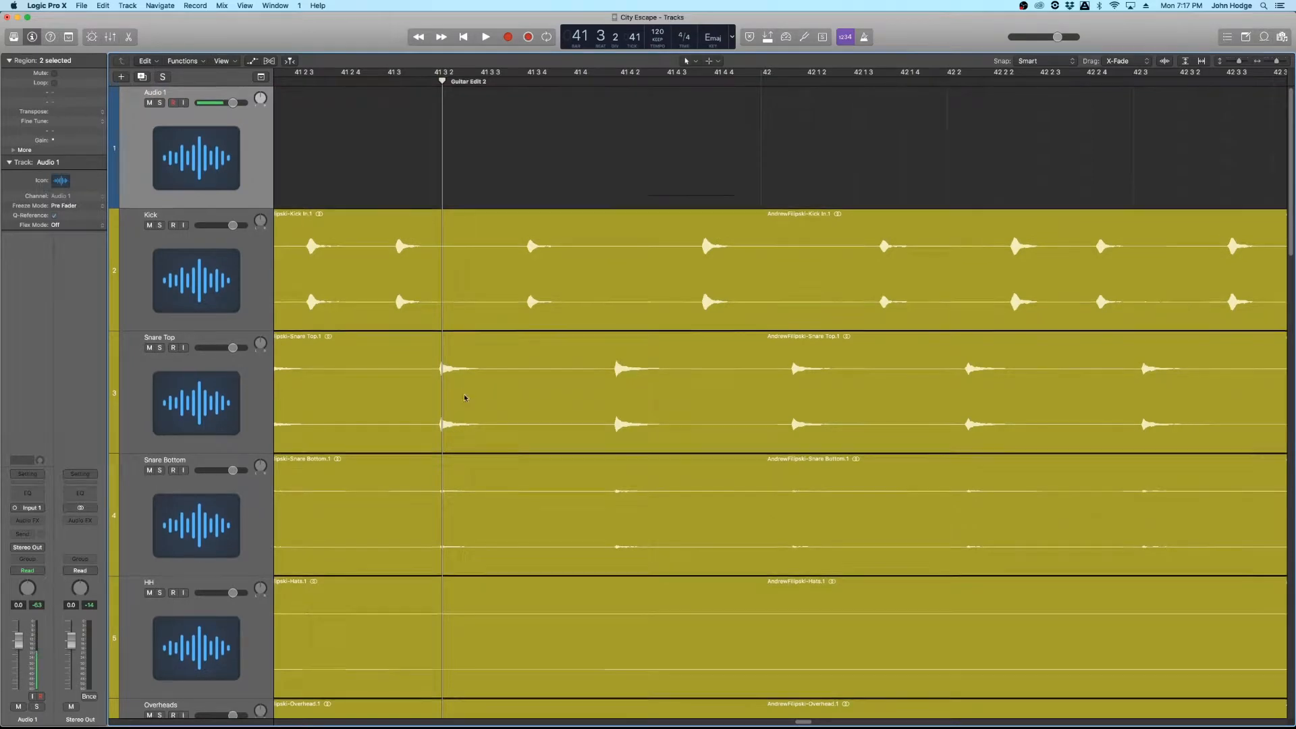
{"action": "scroll", "coordinate": [471, 423], "scroll_direction": "down", "scroll_amount": 2}
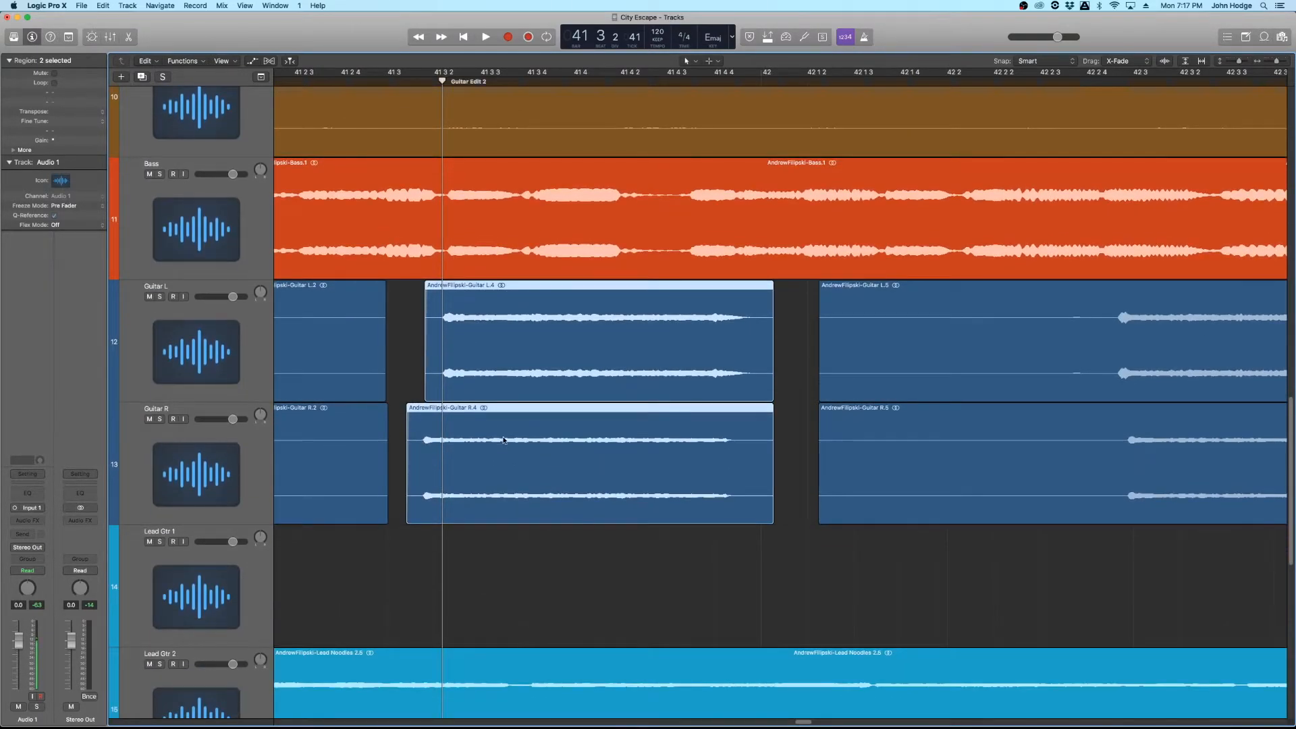
{"action": "key", "text": "super+Right"}
{"action": "key", "text": "super+Right"}
{"action": "key", "text": "super+Right"}
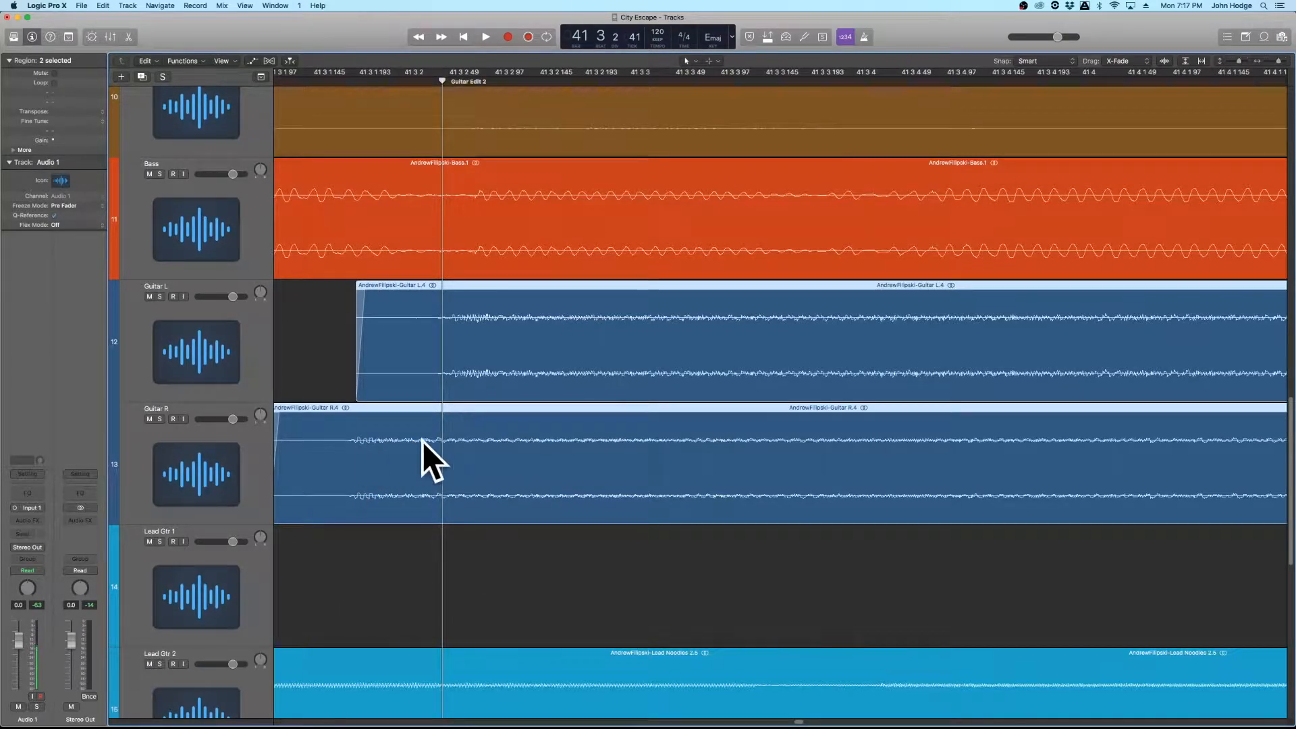
{"action": "key", "text": "super+Left"}
{"action": "key", "text": "super+Left"}
{"action": "key", "text": "super+Left"}
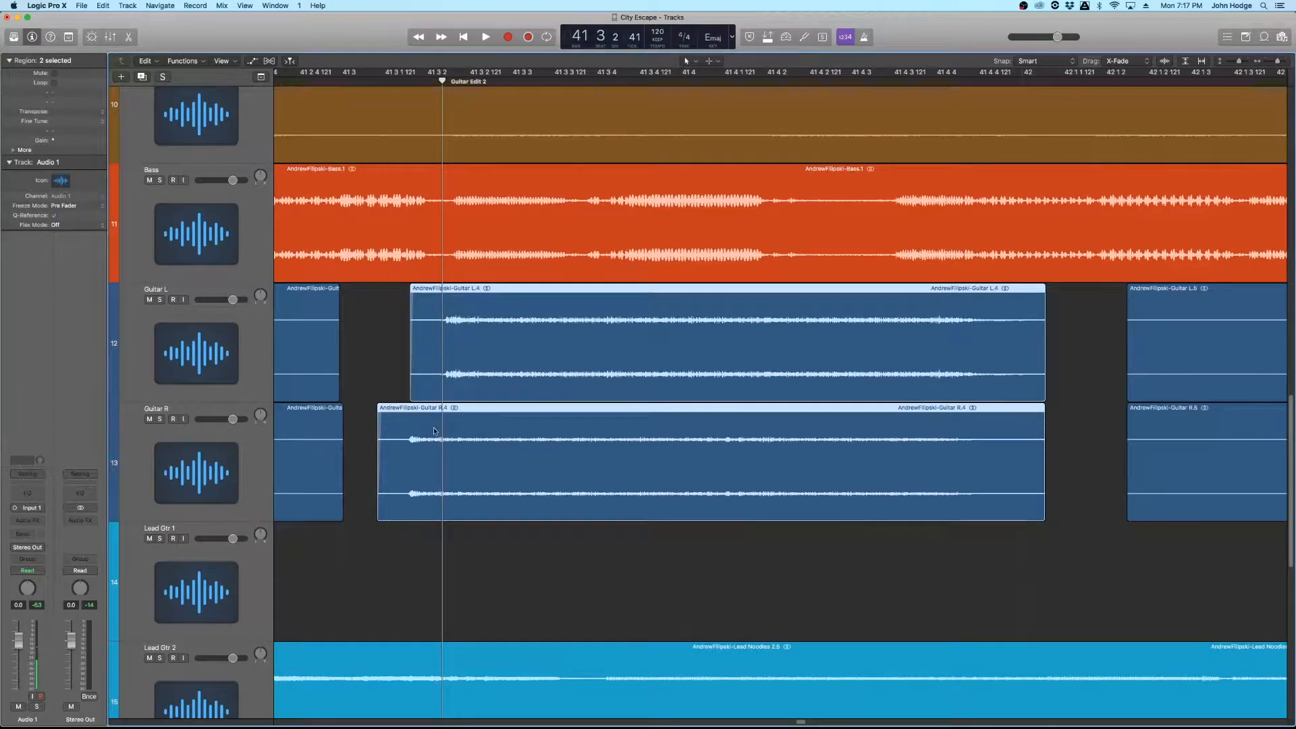
Step: Move the isolated Guitar R region so its attack meets the playhead, and trim its end to match Guitar L
{"action": "left_click", "coordinate": [396, 379]}
{"action": "left_click_drag", "start_coordinate": [414, 410], "coordinate": [446, 409]}
{"action": "scroll", "coordinate": [852, 520], "scroll_direction": "right", "scroll_amount": 5}
{"action": "left_click_drag", "start_coordinate": [870, 511], "coordinate": [841, 514]}
{"action": "left_click", "coordinate": [867, 348]}
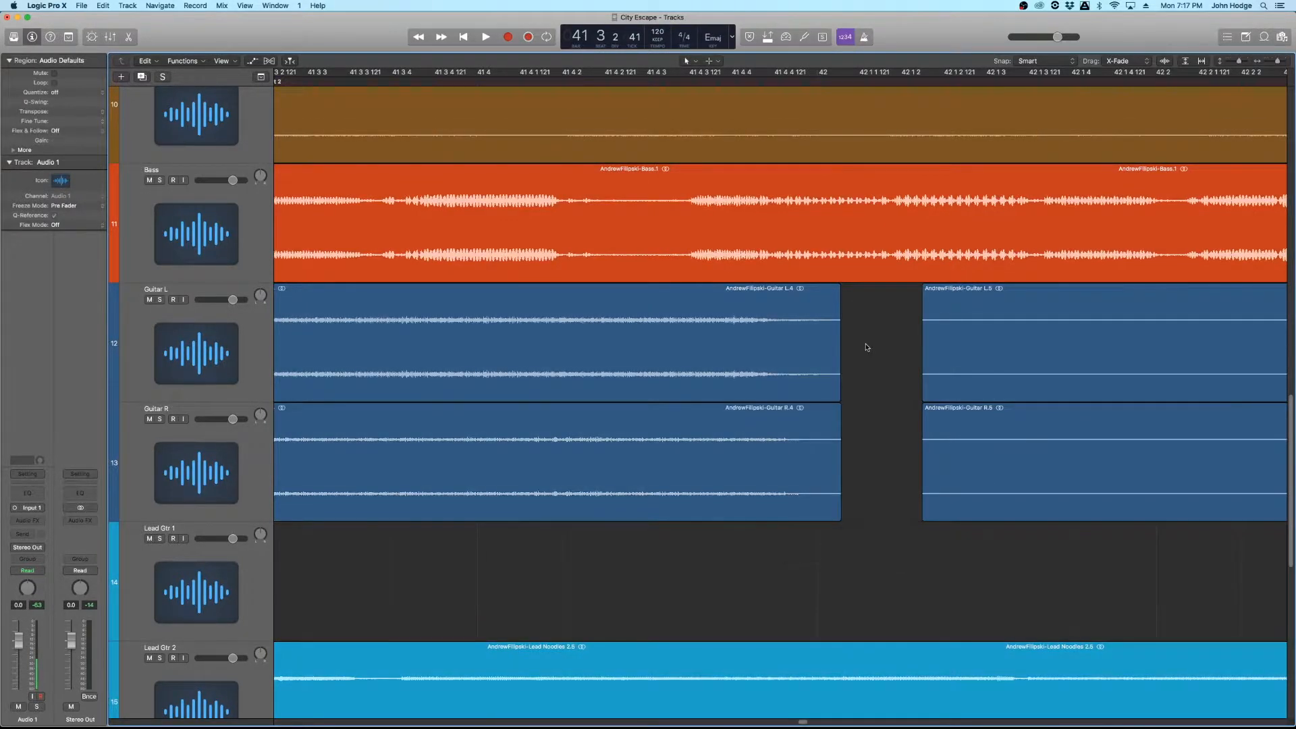
Step: Add matching fade-outs to the ends of the isolated Guitar L and Guitar R regions with the Fade tool
{"action": "left_click_drag", "start_coordinate": [867, 347], "coordinate": [807, 435]}
{"action": "left_click_drag", "start_coordinate": [800, 386], "coordinate": [864, 335]}
{"action": "left_click", "coordinate": [855, 404]}
Step: Audition the aligned guitars in the full mix, starting ahead of the Guitar Edit 2 marker
{"action": "scroll", "coordinate": [848, 484], "scroll_direction": "left", "scroll_amount": 1}
{"action": "scroll", "coordinate": [847, 484], "scroll_direction": "left", "scroll_amount": 5}
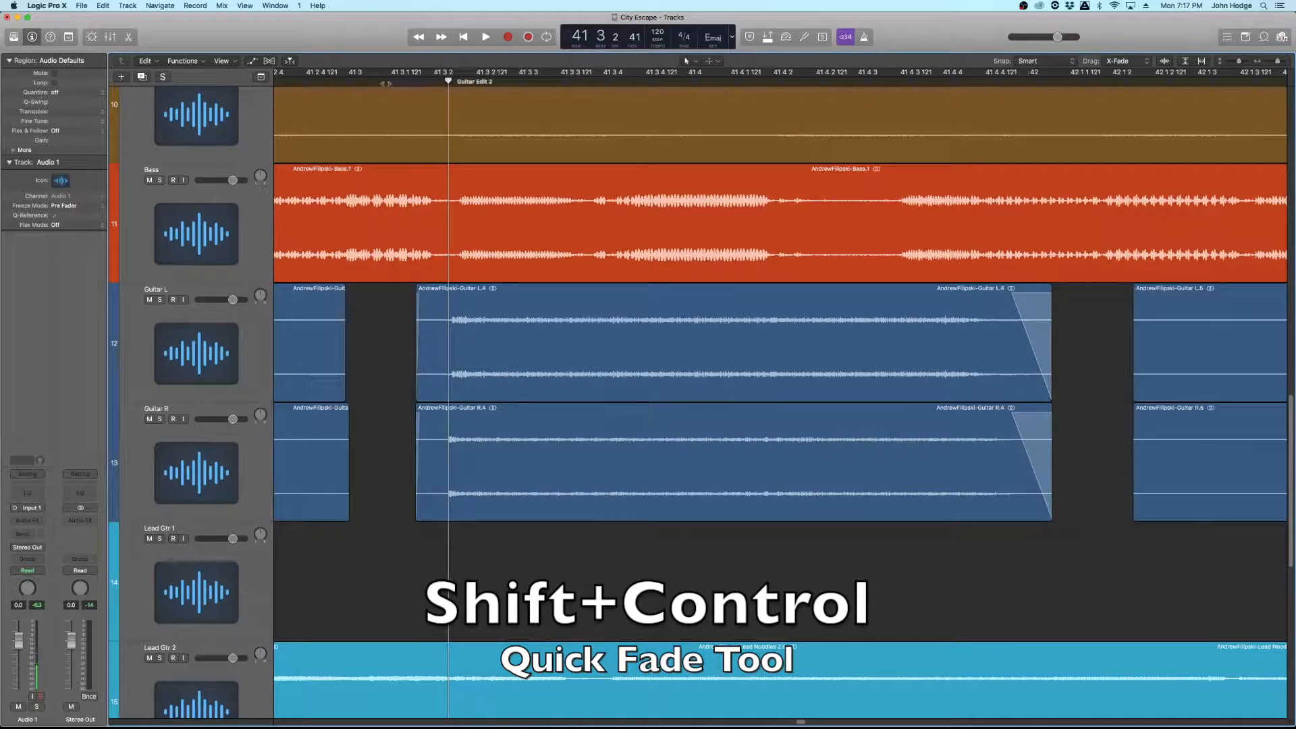
{"action": "scroll", "coordinate": [361, 177], "scroll_direction": "left", "scroll_amount": 5}
{"action": "left_click", "coordinate": [292, 84]}
{"action": "key", "text": "space"}
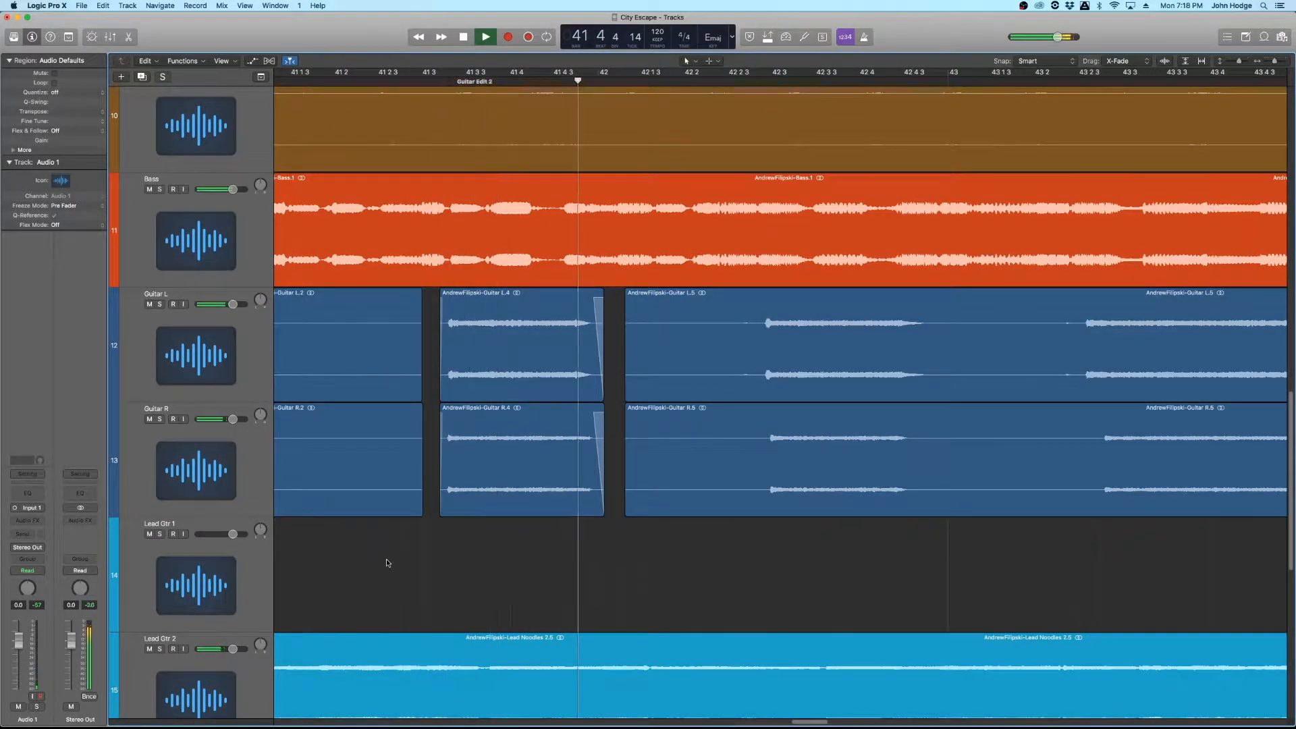
{"action": "key", "text": "space"}
Step: Mute the Vocal, BGV 1 and BGV 2 tracks and replay the passage around Guitar Edit 2
{"action": "scroll", "coordinate": [392, 567], "scroll_direction": "down", "scroll_amount": 10}
{"action": "left_click_drag", "start_coordinate": [149, 339], "coordinate": [149, 569]}
{"action": "scroll", "coordinate": [337, 540], "scroll_direction": "up", "scroll_amount": 8}
{"action": "left_click", "coordinate": [280, 79]}
{"action": "key", "text": "space"}
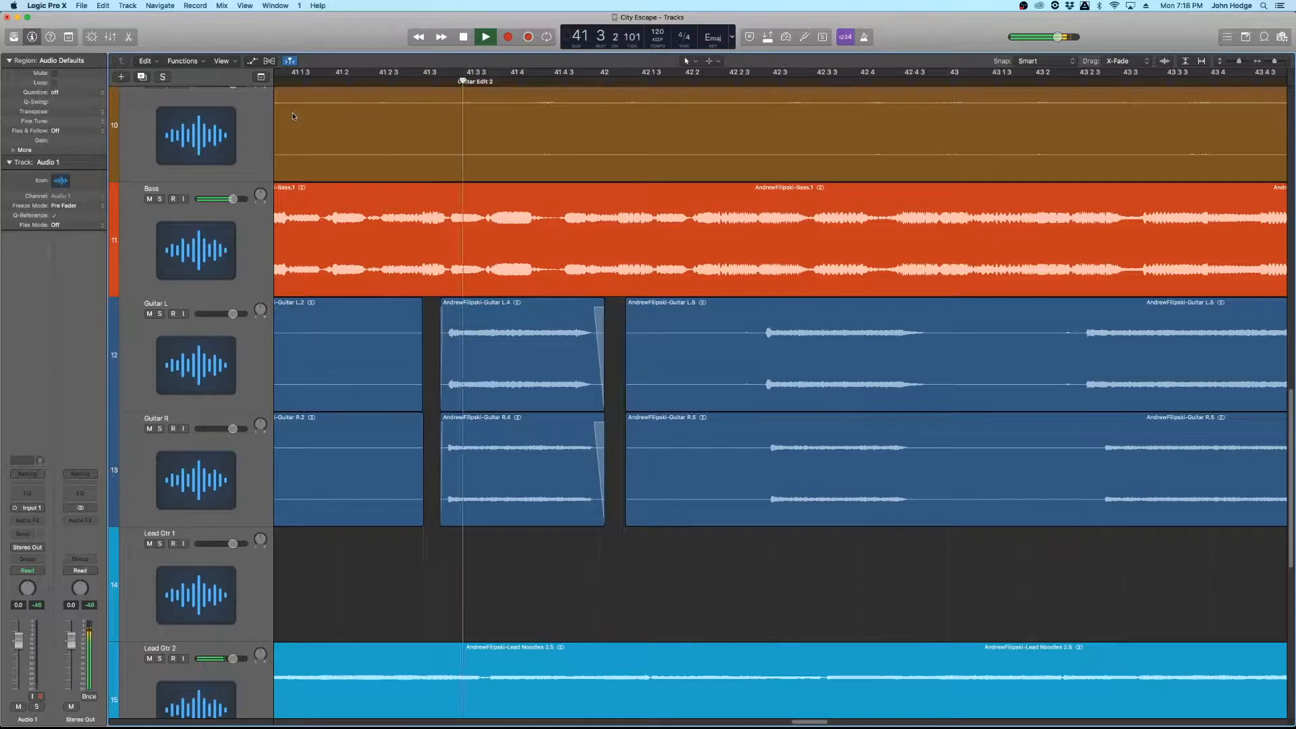
{"action": "key", "text": "space"}
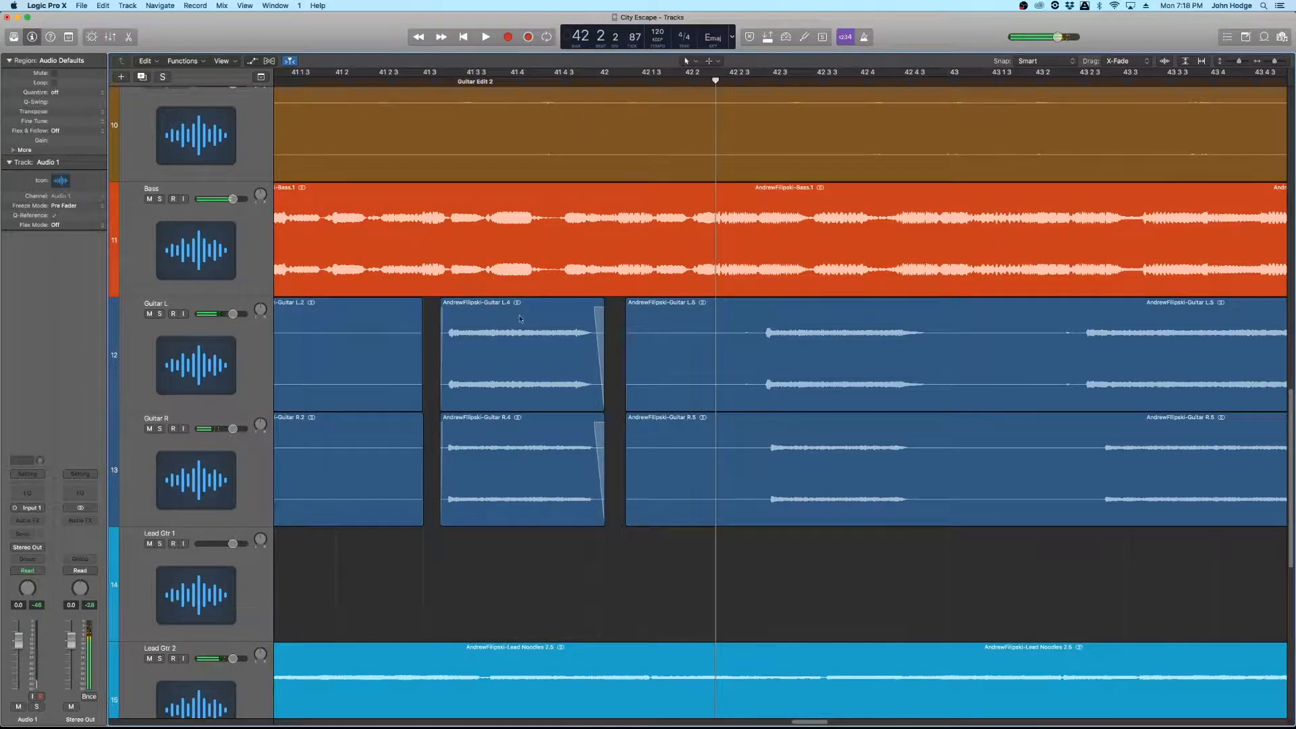
Step: Shift the isolated Guitar R region slightly ahead of Guitar L and audition the timing offset
{"action": "scroll", "coordinate": [520, 320], "scroll_direction": "left", "scroll_amount": 2}
{"action": "key", "text": "super+Right"}
{"action": "key", "text": "super+Right"}
{"action": "key", "text": "super+Right"}
{"action": "key", "text": "super+Right"}
{"action": "key", "text": "super+Right"}
{"action": "scroll", "coordinate": [515, 410], "scroll_direction": "left", "scroll_amount": 10}
{"action": "left_click_drag", "start_coordinate": [665, 424], "coordinate": [654, 423]}
{"action": "left_click", "coordinate": [290, 84]}
{"action": "key", "text": "space"}
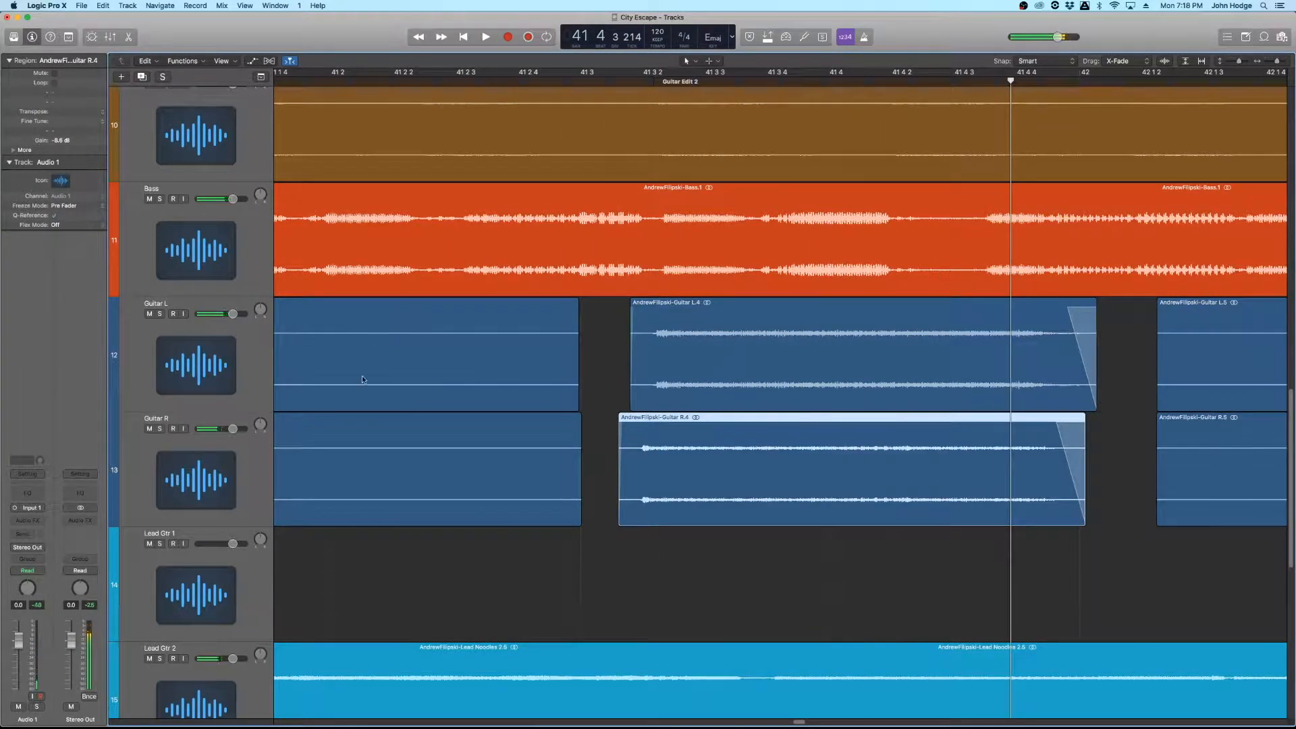
Step: Pan Guitar R to the right and Guitar L to -64, and replay the offset guitars
{"action": "left_click_drag", "start_coordinate": [262, 425], "coordinate": [262, 385]}
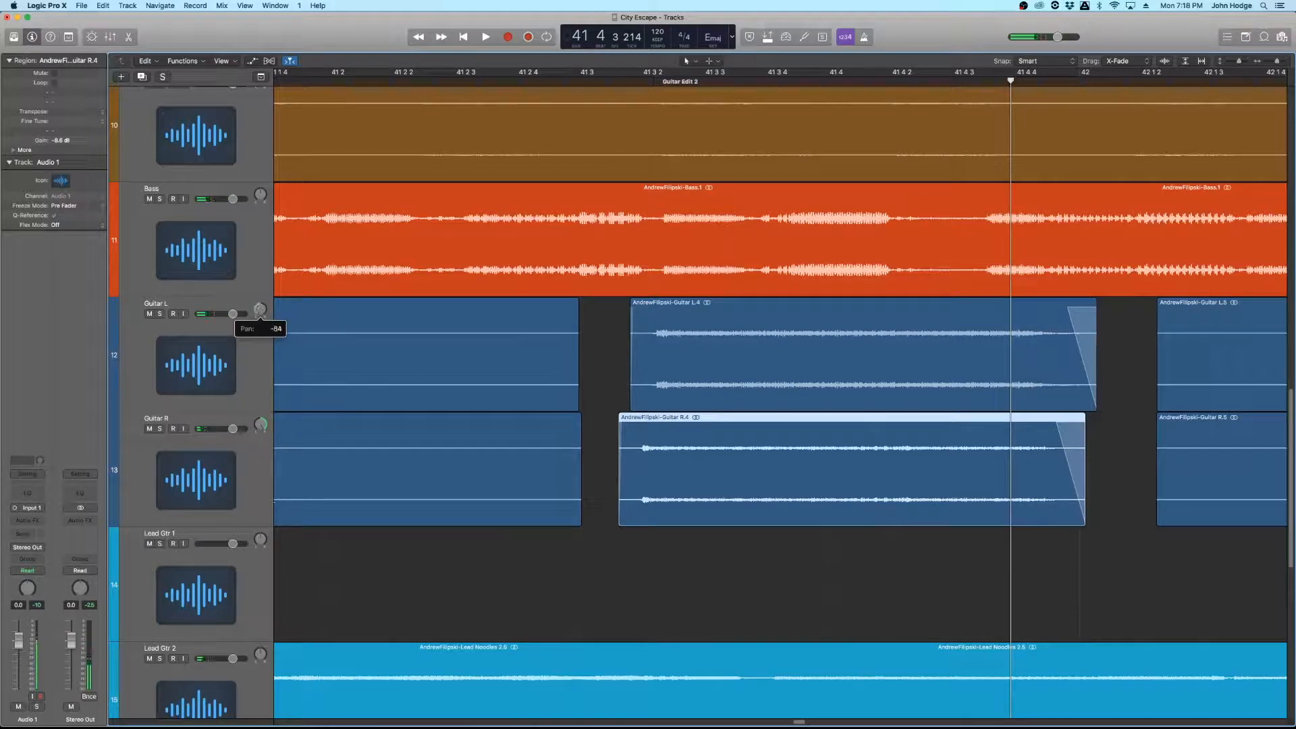
{"action": "left_click", "coordinate": [281, 81]}
{"action": "key", "text": "space"}
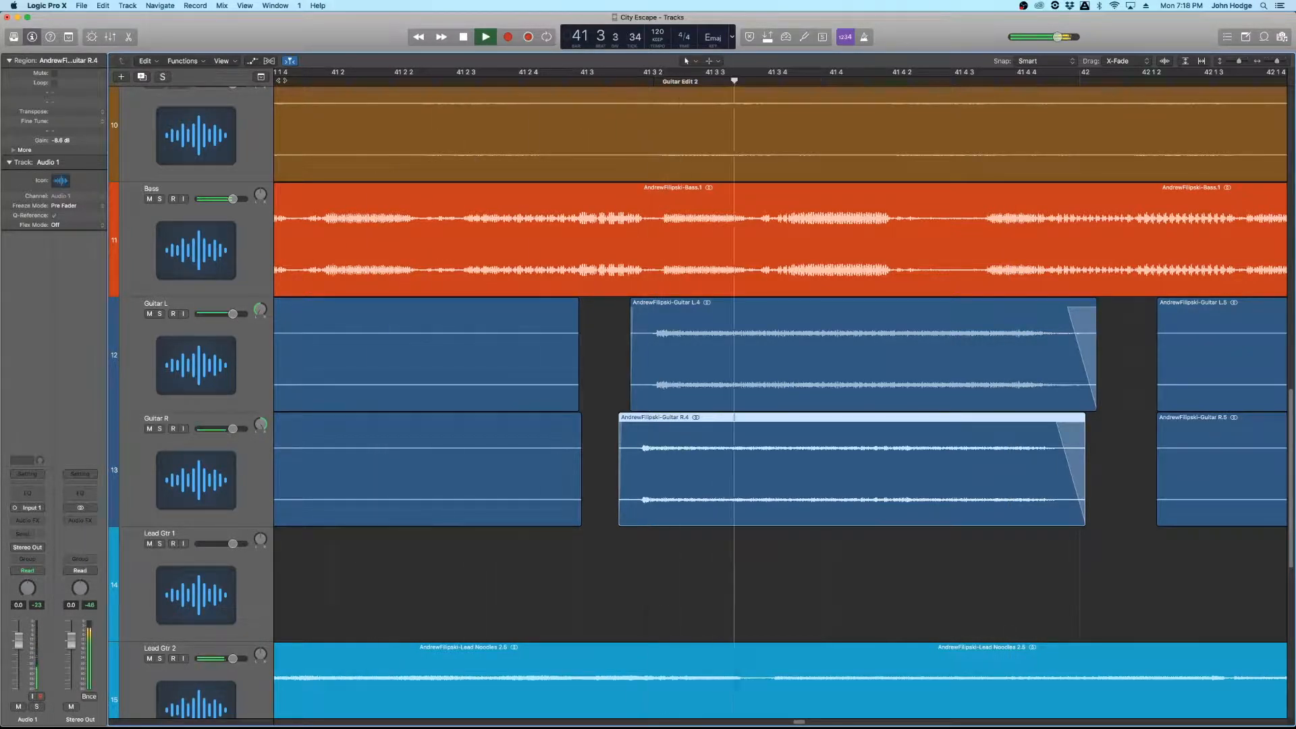
{"action": "key", "text": "space"}
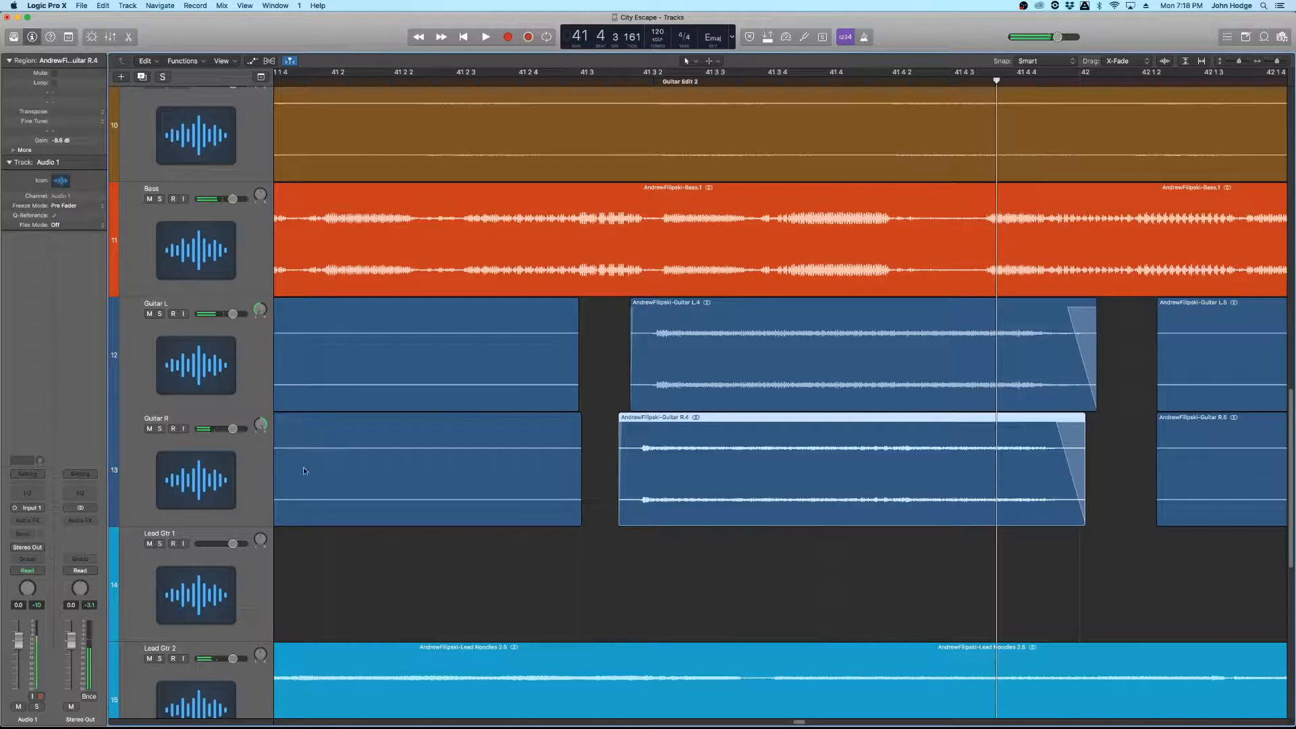
Step: Move the isolated Guitar R region back in line with the Guitar L attack, using the playhead at 41 3 2 49 as reference
{"action": "left_click_drag", "start_coordinate": [661, 425], "coordinate": [675, 425]}
{"action": "left_click", "coordinate": [655, 81]}
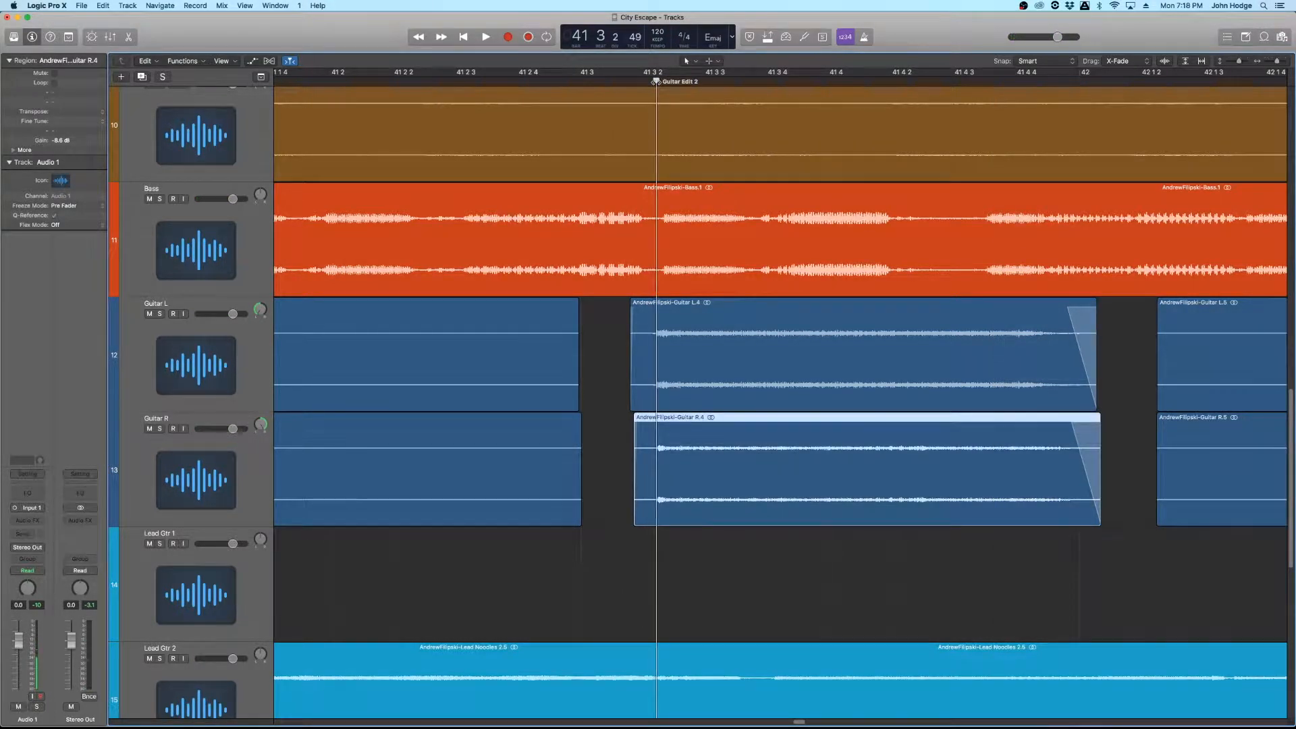
{"action": "key", "text": "super+Right"}
{"action": "key", "text": "super+Down"}
{"action": "left_click_drag", "start_coordinate": [703, 420], "coordinate": [700, 420]}
Step: Tighten the starts of the isolated Guitar L and Guitar R regions to just before their note attacks
{"action": "left_click", "coordinate": [569, 366]}
{"action": "left_click_drag", "start_coordinate": [584, 363], "coordinate": [639, 556]}
{"action": "left_click", "coordinate": [613, 433]}
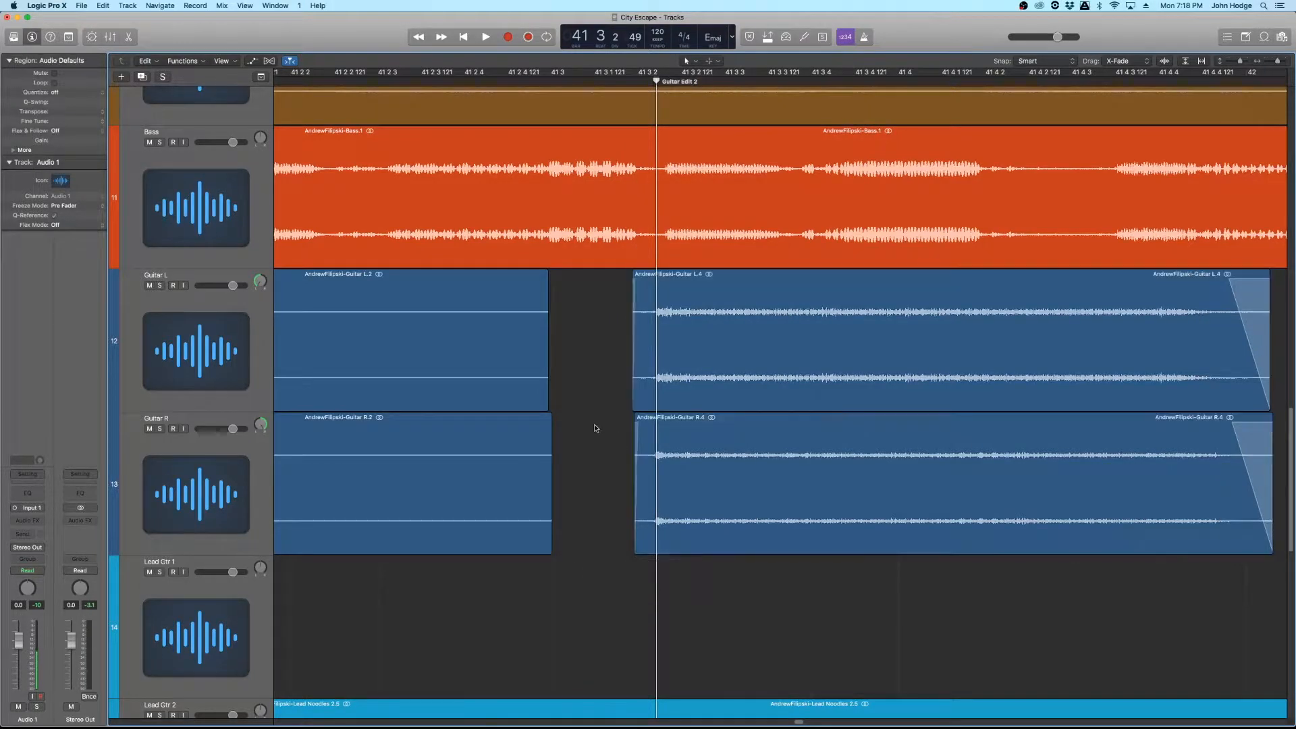
Step: Reset the pan of the Guitar L and Guitar R tracks to centre
{"action": "scroll", "coordinate": [606, 431], "scroll_direction": "up", "scroll_amount": 5}
{"action": "key", "text": "super+Up"}
{"action": "key", "text": "super+Left"}
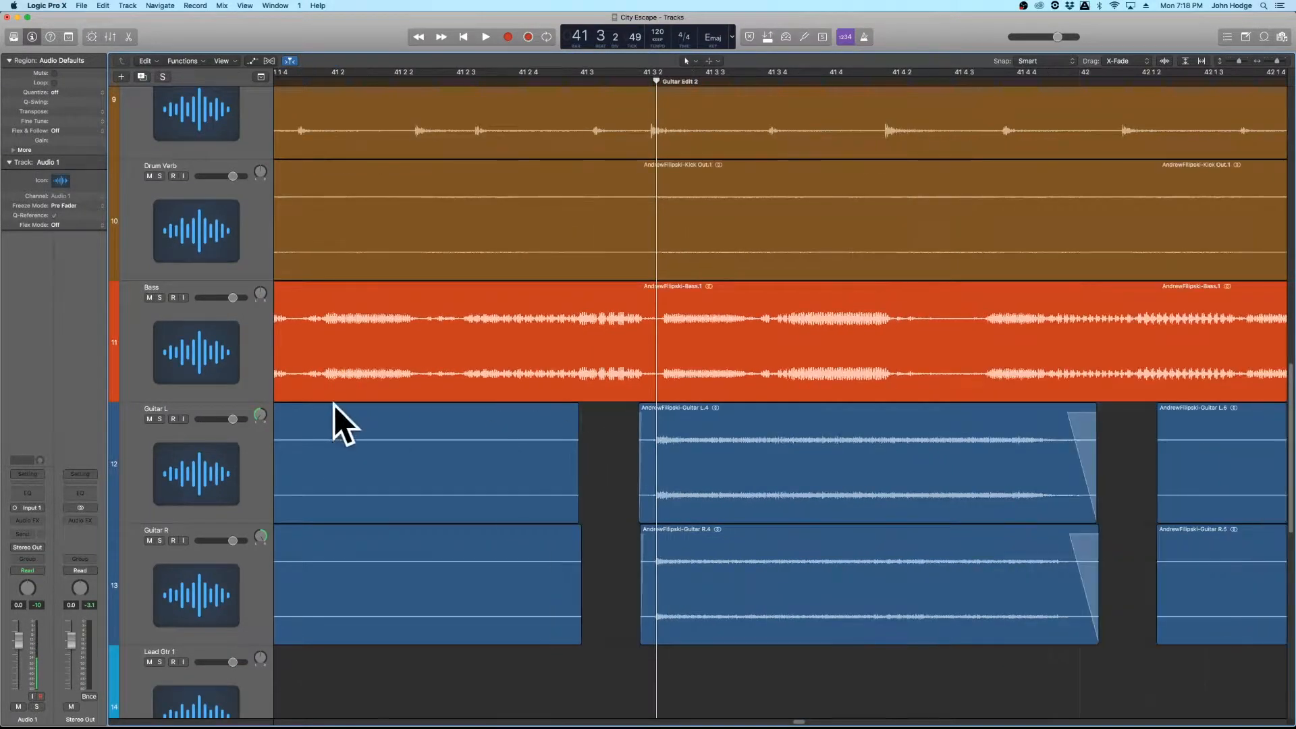
{"action": "left_click", "coordinate": [260, 416], "text": "alt"}
{"action": "left_click", "coordinate": [260, 536], "text": "alt"}
Step: Find the Vocal Edit marker further along the song and place the playhead there at 60 3 1 1
{"action": "scroll", "coordinate": [675, 513], "scroll_direction": "right", "scroll_amount": 10}
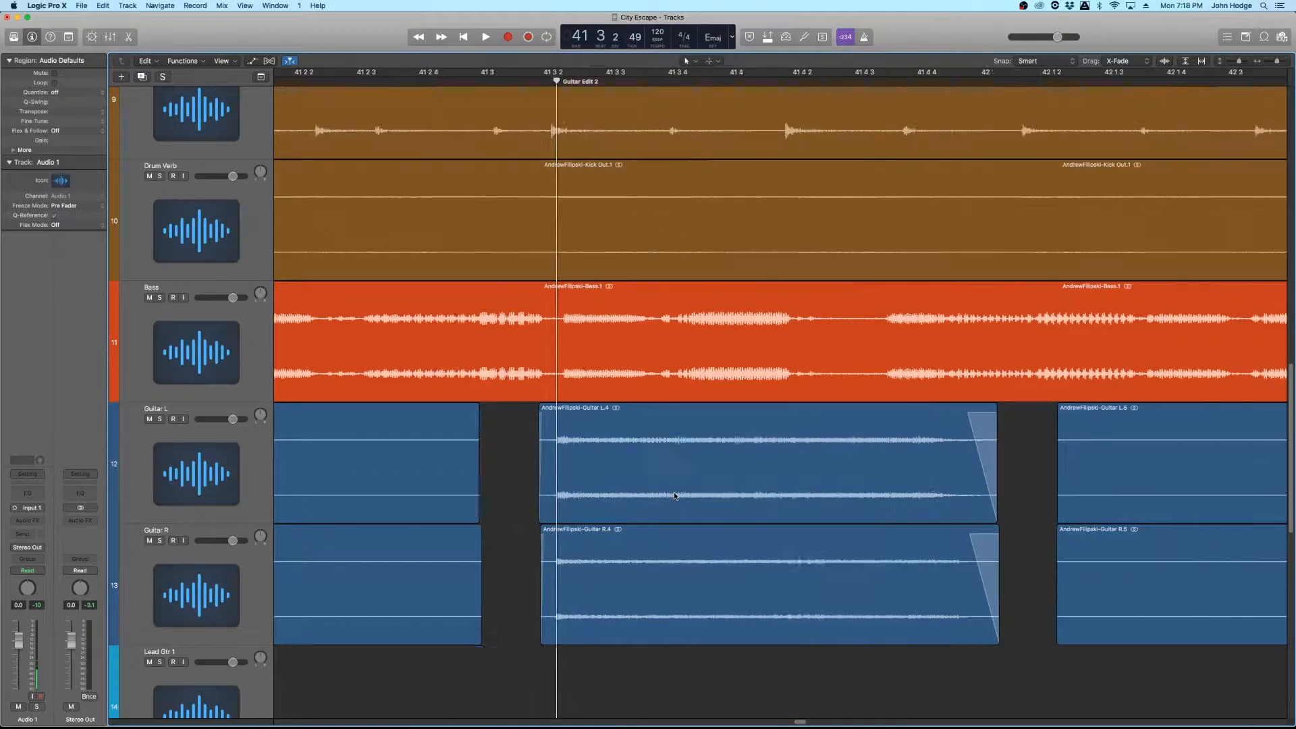
{"action": "key", "text": "super+Left"}
{"action": "key", "text": "super+Up"}
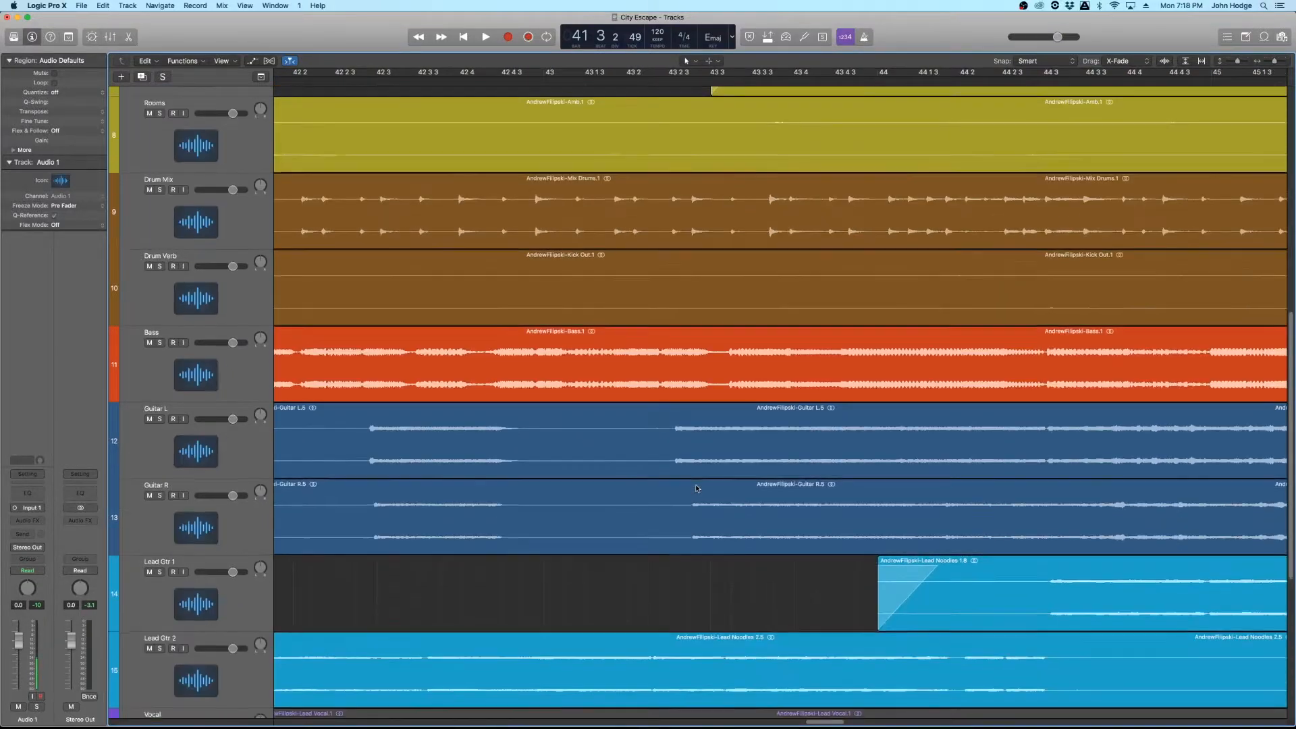
{"action": "scroll", "coordinate": [697, 488], "scroll_direction": "right", "scroll_amount": 15}
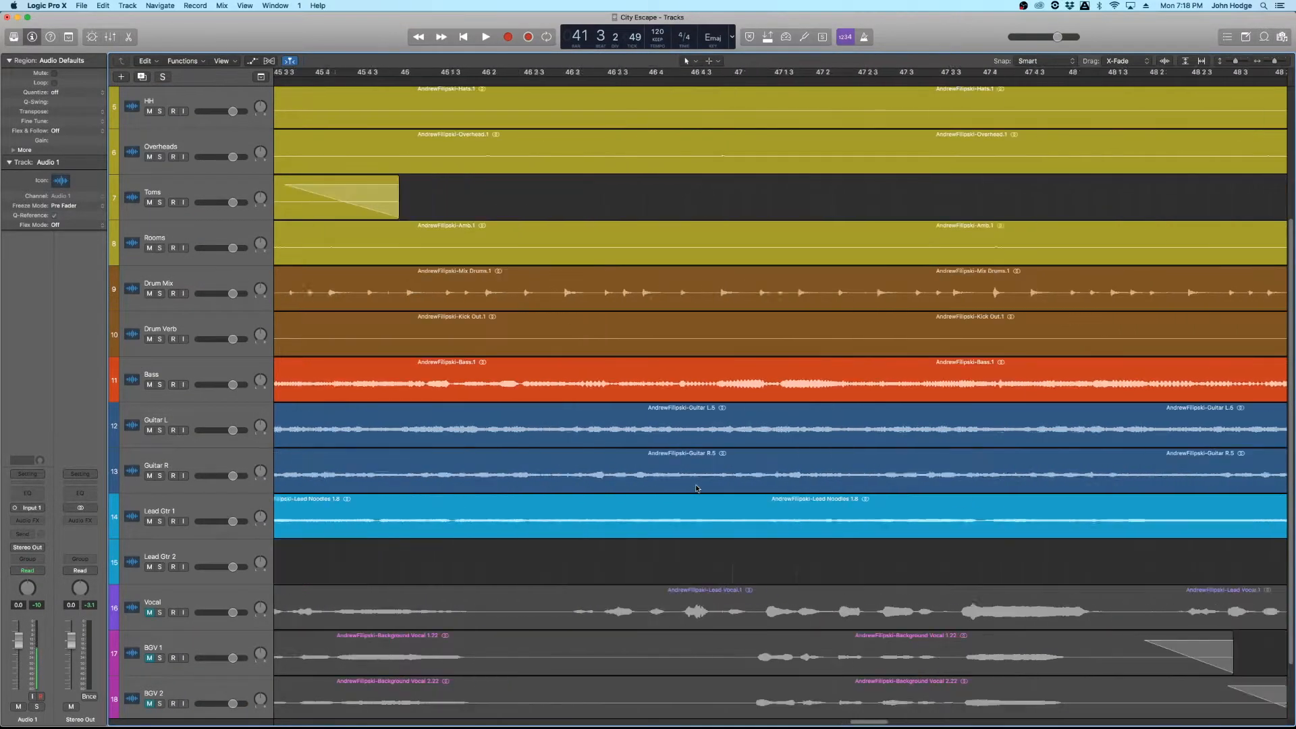
{"action": "scroll", "coordinate": [696, 488], "scroll_direction": "down", "scroll_amount": 2}
{"action": "key", "text": "super+Left"}
{"action": "key", "text": "super+Left"}
{"action": "key", "text": "super+Left"}
{"action": "key", "text": "super+Left"}
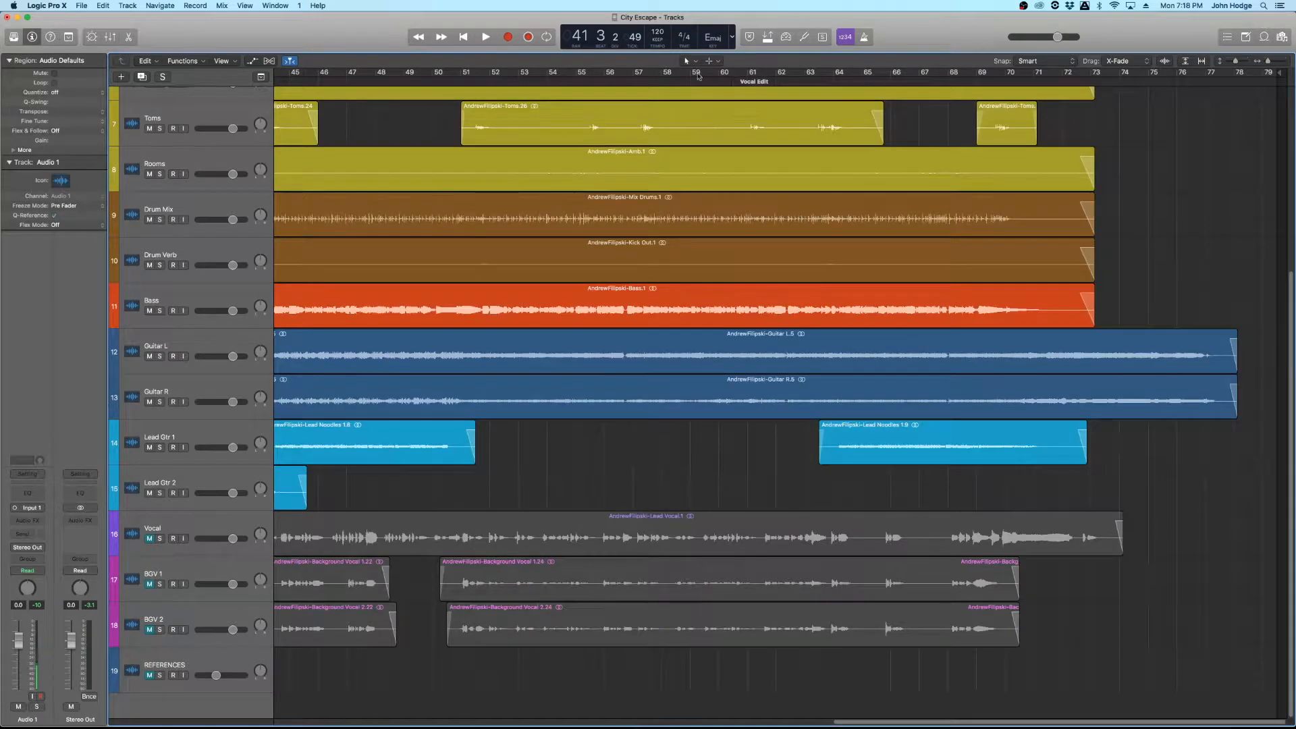
{"action": "left_click", "coordinate": [734, 82]}
Step: Unmute the Vocal track and place the playhead at 59 1 1 1, ahead of the Vocal Edit marker
{"action": "key", "text": "super+Right"}
{"action": "key", "text": "super+Right"}
{"action": "key", "text": "super+Right"}
{"action": "key", "text": "super+Down"}
{"action": "key", "text": "super+Down"}
{"action": "key", "text": "super+Down"}
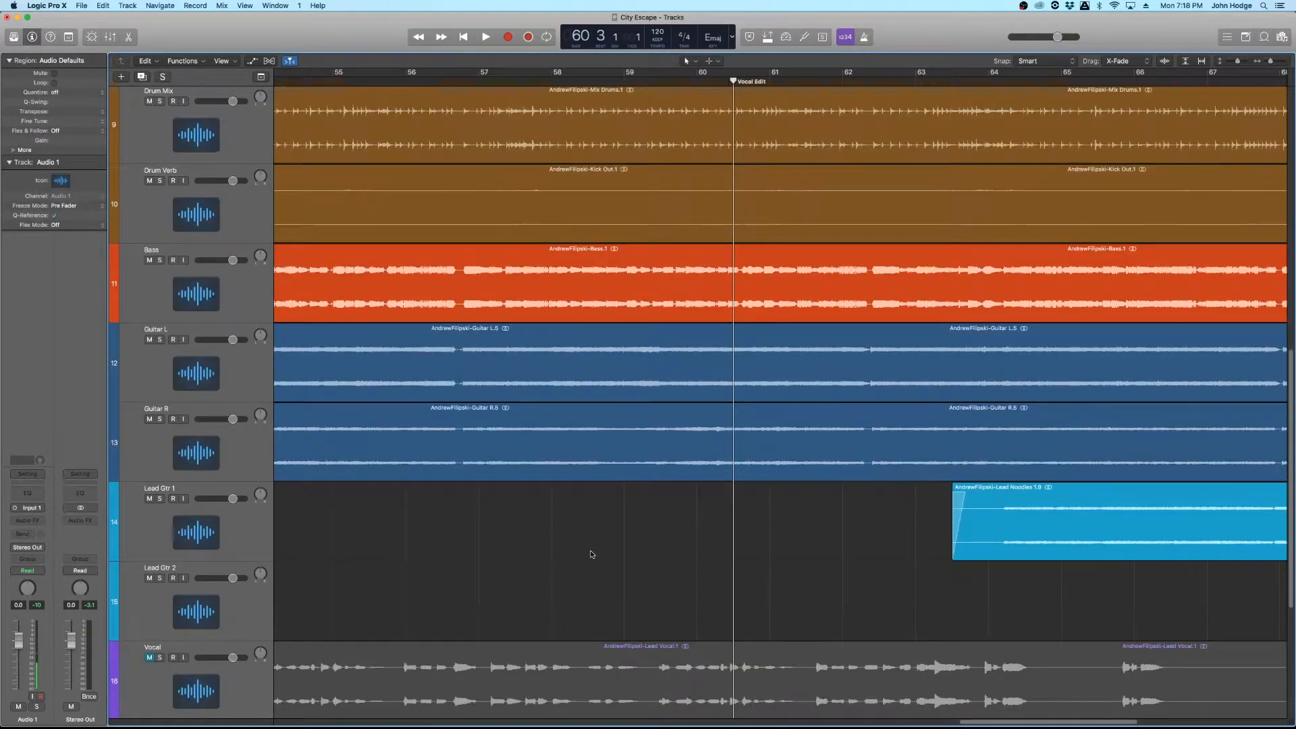
{"action": "left_click", "coordinate": [154, 395]}
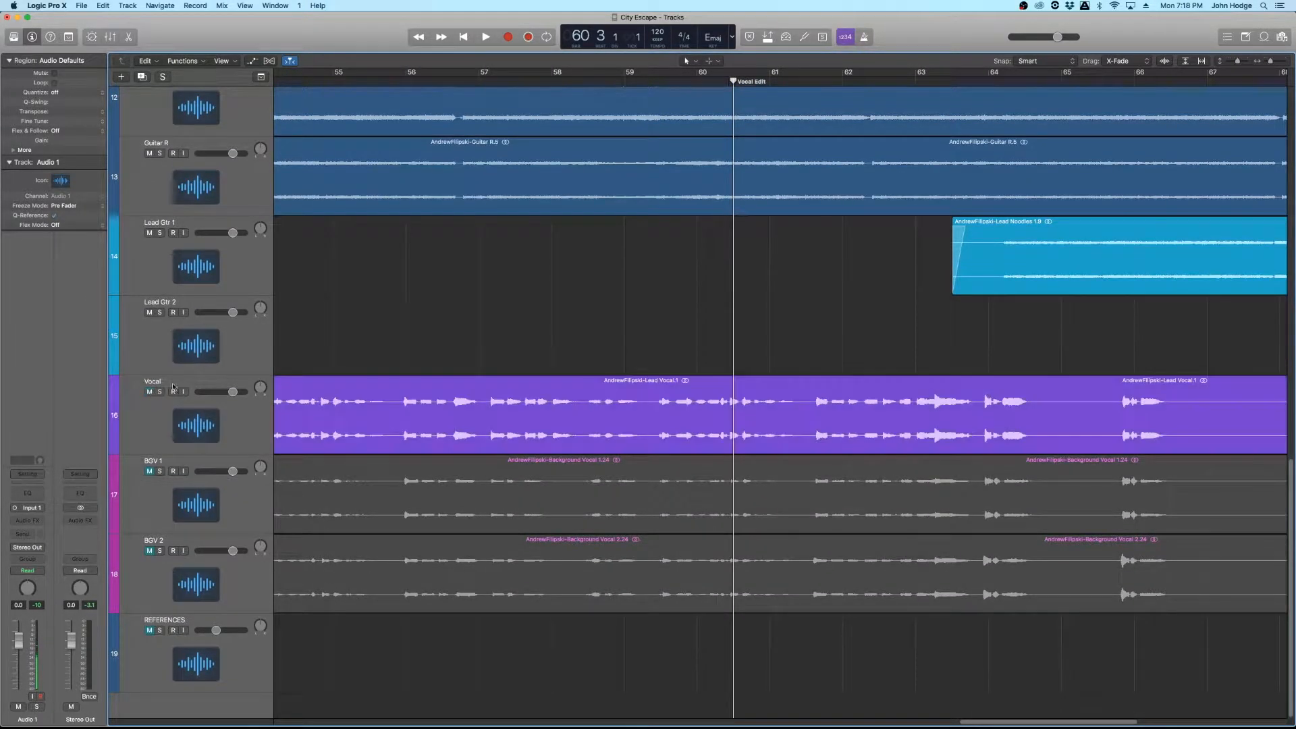
{"action": "left_click", "coordinate": [621, 81]}
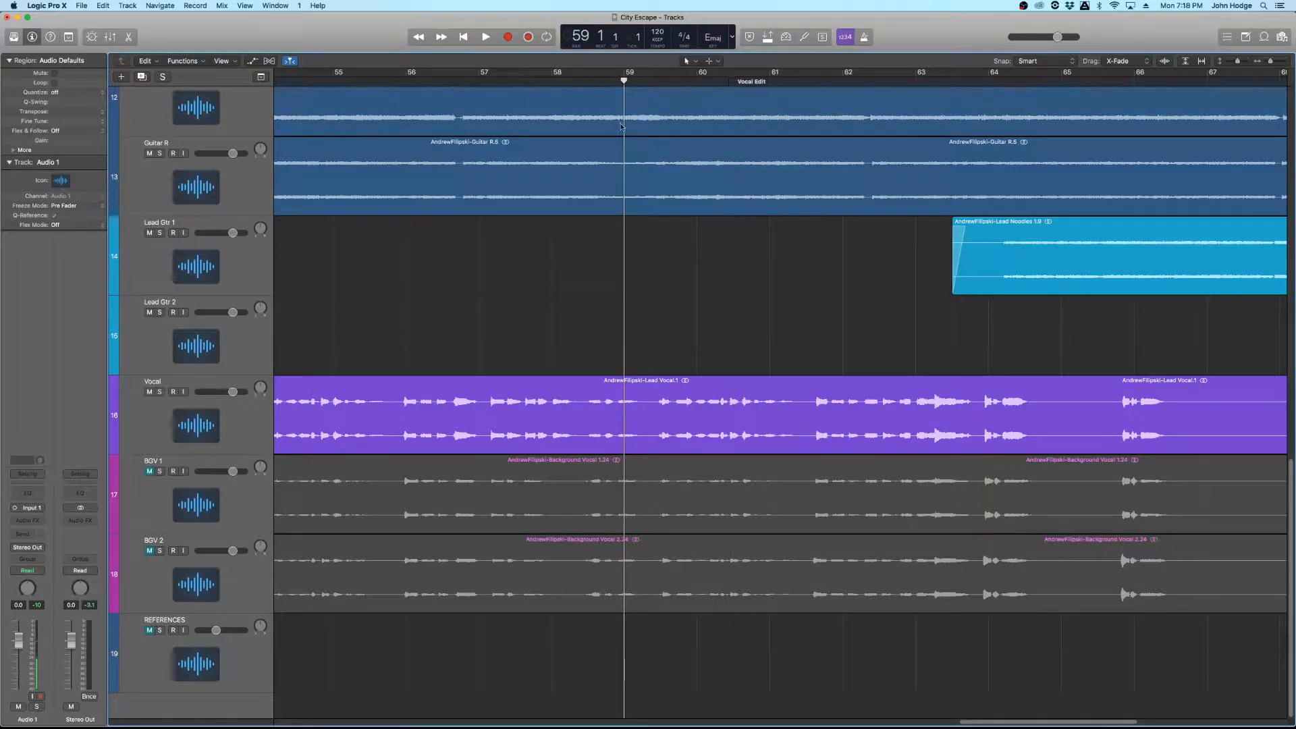
Step: Play the mix from 59 1 1 1 towards the Vocal Edit marker
{"action": "key", "text": "super+Right"}
{"action": "key", "text": "space"}
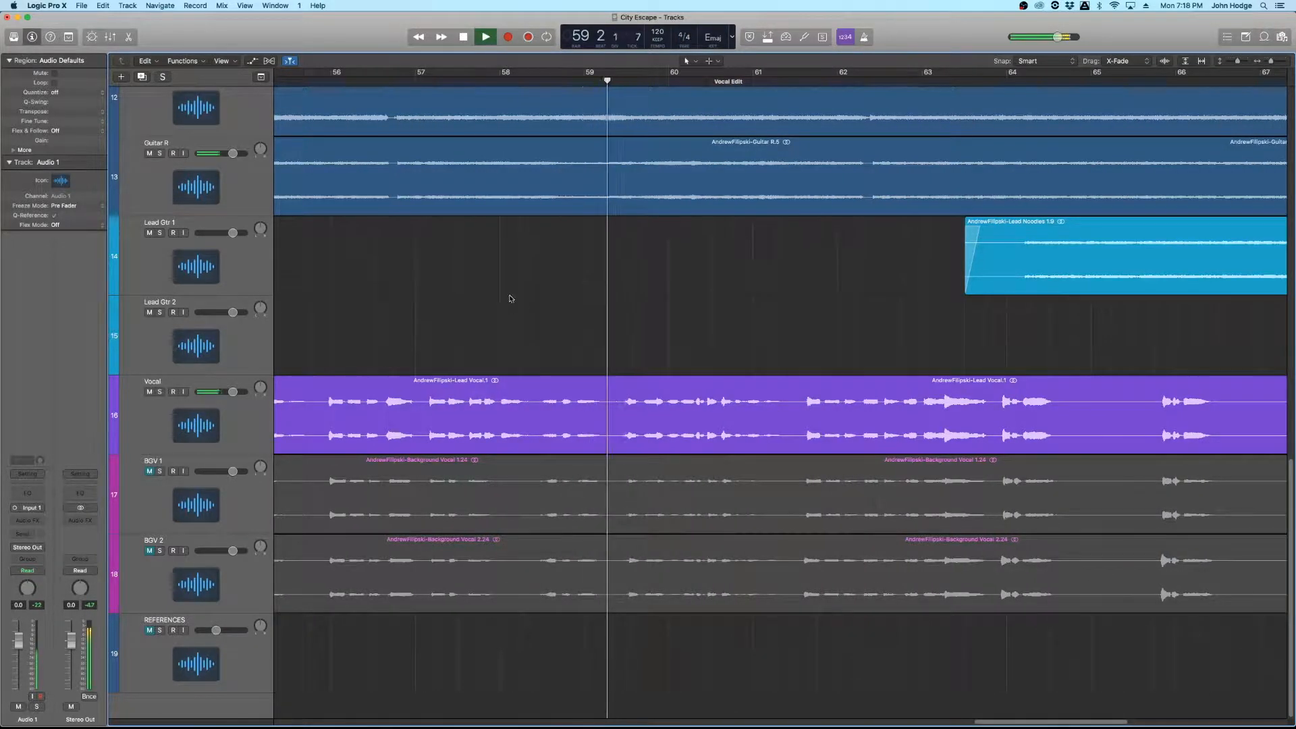
{"action": "key", "text": "space"}
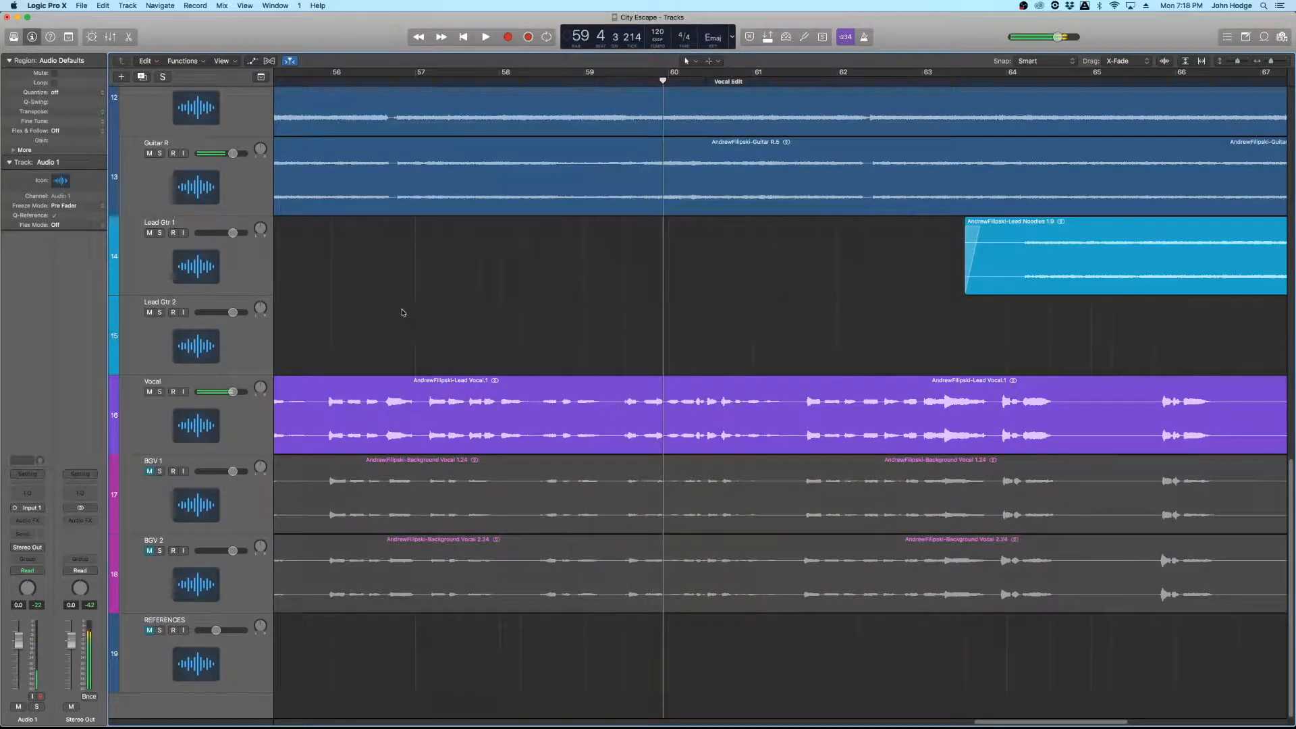
Step: Lower the volume of the Guitar L and Guitar R tracks together and play the song through the Vocal Edit marker
{"action": "left_click", "coordinate": [167, 120]}
{"action": "left_click", "coordinate": [203, 204], "text": "shift"}
{"action": "left_click_drag", "start_coordinate": [233, 184], "coordinate": [220, 183]}
{"action": "left_click", "coordinate": [522, 81]}
{"action": "key", "text": "space"}
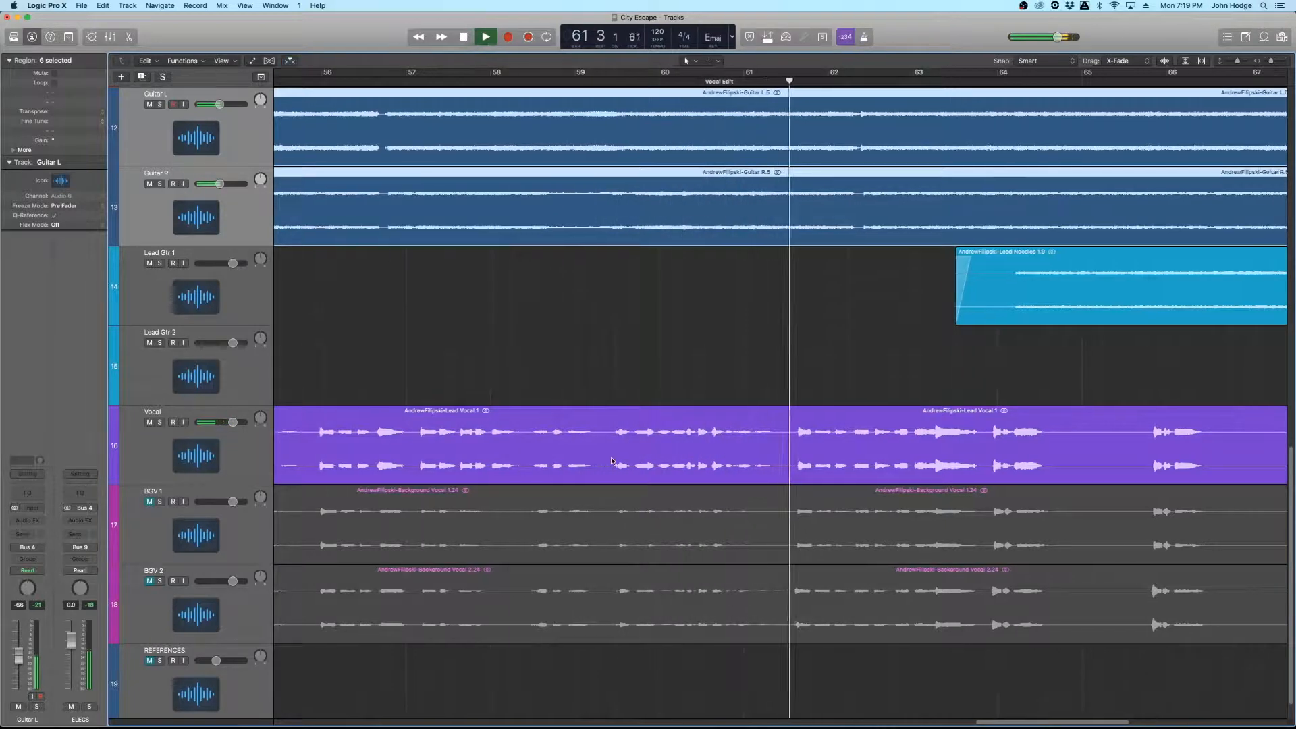
{"action": "key", "text": "space"}
Step: Audition the vocal around the Vocal Edit marker up close and set the playhead at 60 2 4 1
{"action": "left_click", "coordinate": [665, 81]}
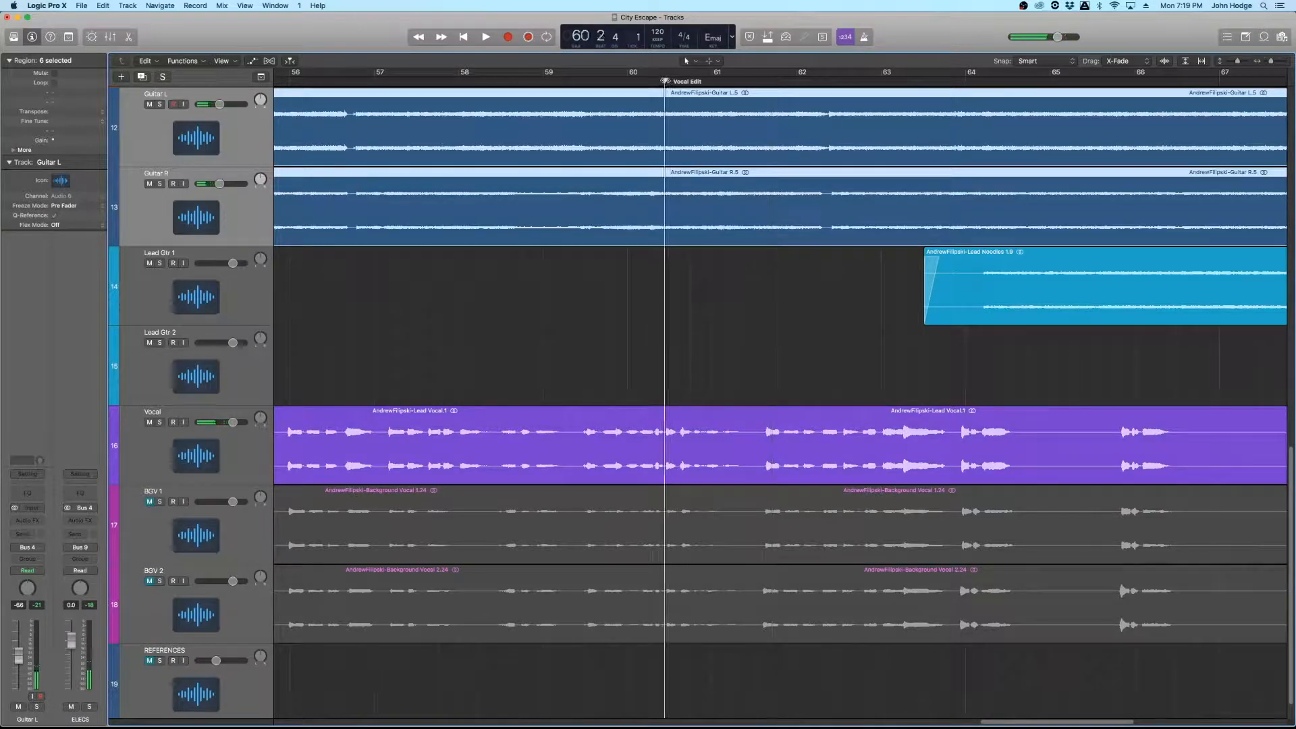
{"action": "key", "text": "super+Right"}
{"action": "key", "text": "super+Right"}
{"action": "key", "text": "super+Right"}
{"action": "key", "text": "super+Right"}
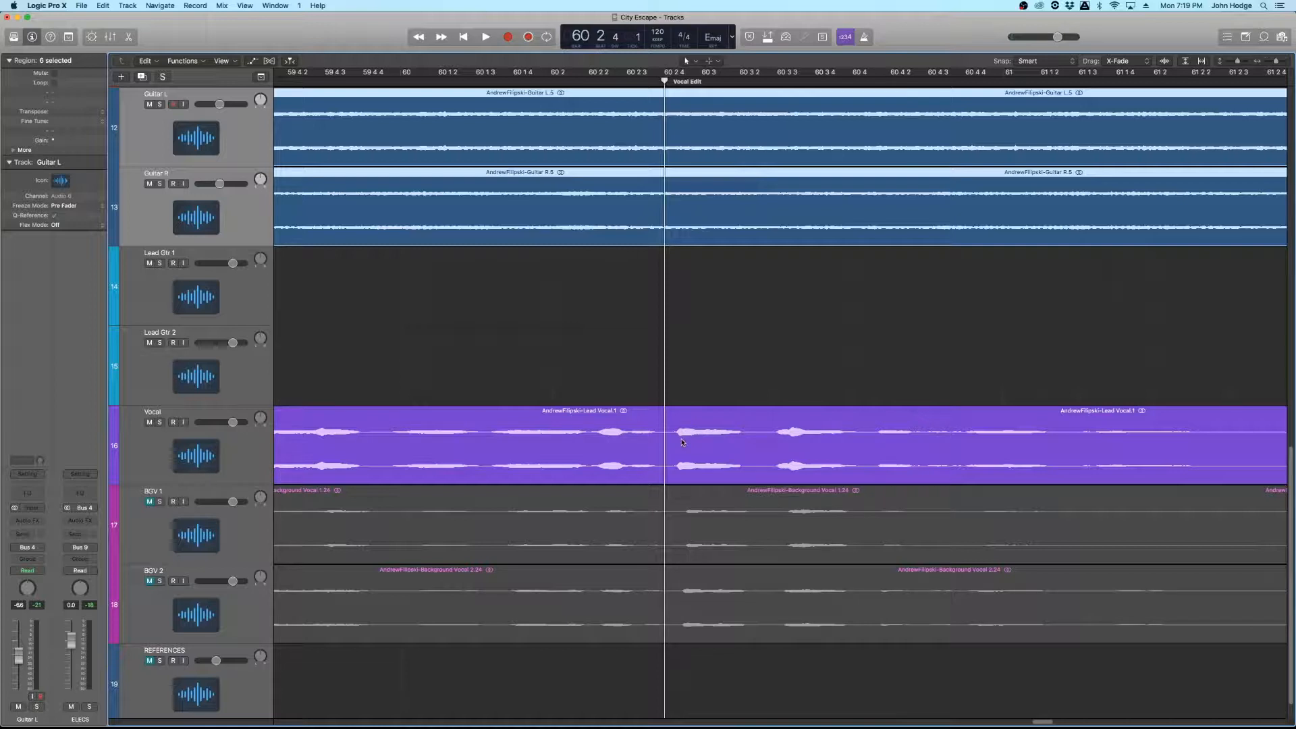
{"action": "left_click", "coordinate": [456, 83]}
{"action": "key", "text": "space"}
{"action": "scroll", "coordinate": [694, 391], "scroll_direction": "up", "scroll_amount": 1}
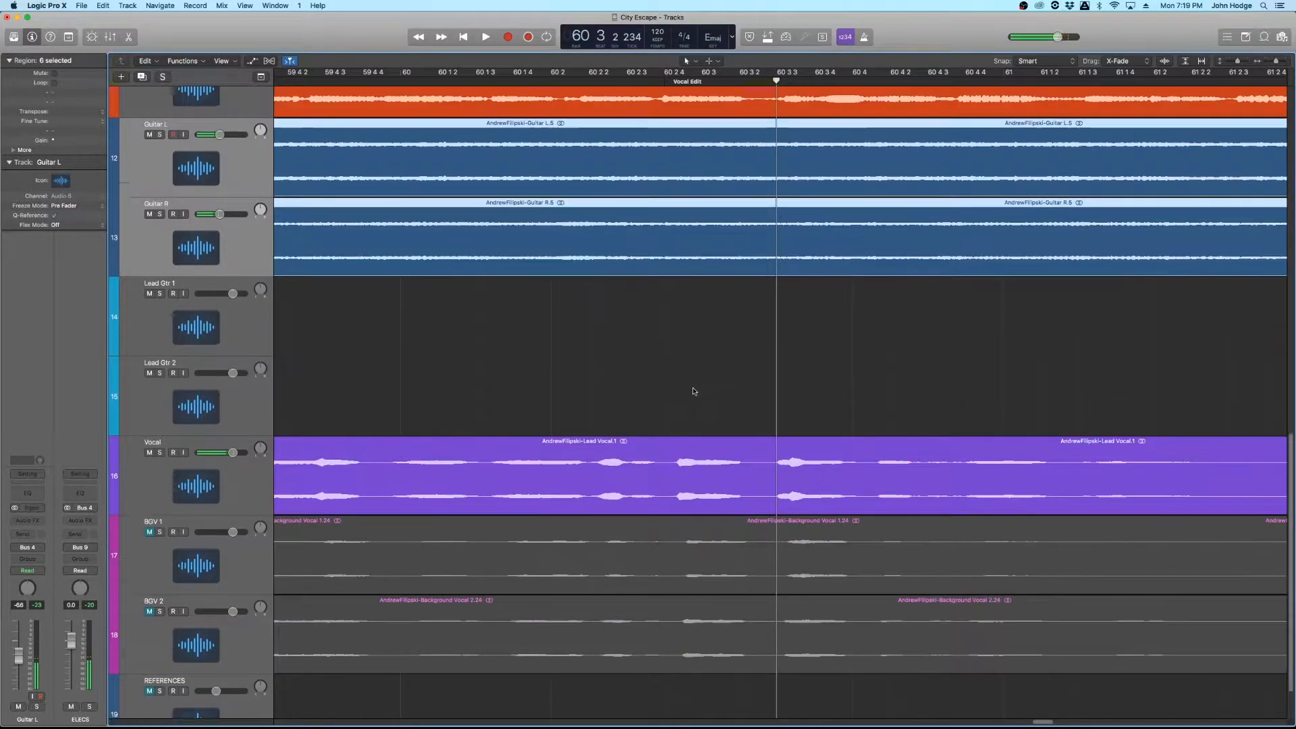
{"action": "scroll", "coordinate": [694, 391], "scroll_direction": "up", "scroll_amount": 1}
{"action": "left_click", "coordinate": [666, 81]}
Step: Check the Kick track's hit against the playhead at 60 2 4 1 up close
{"action": "scroll", "coordinate": [671, 397], "scroll_direction": "up", "scroll_amount": 3}
{"action": "scroll", "coordinate": [672, 398], "scroll_direction": "down", "scroll_amount": 2}
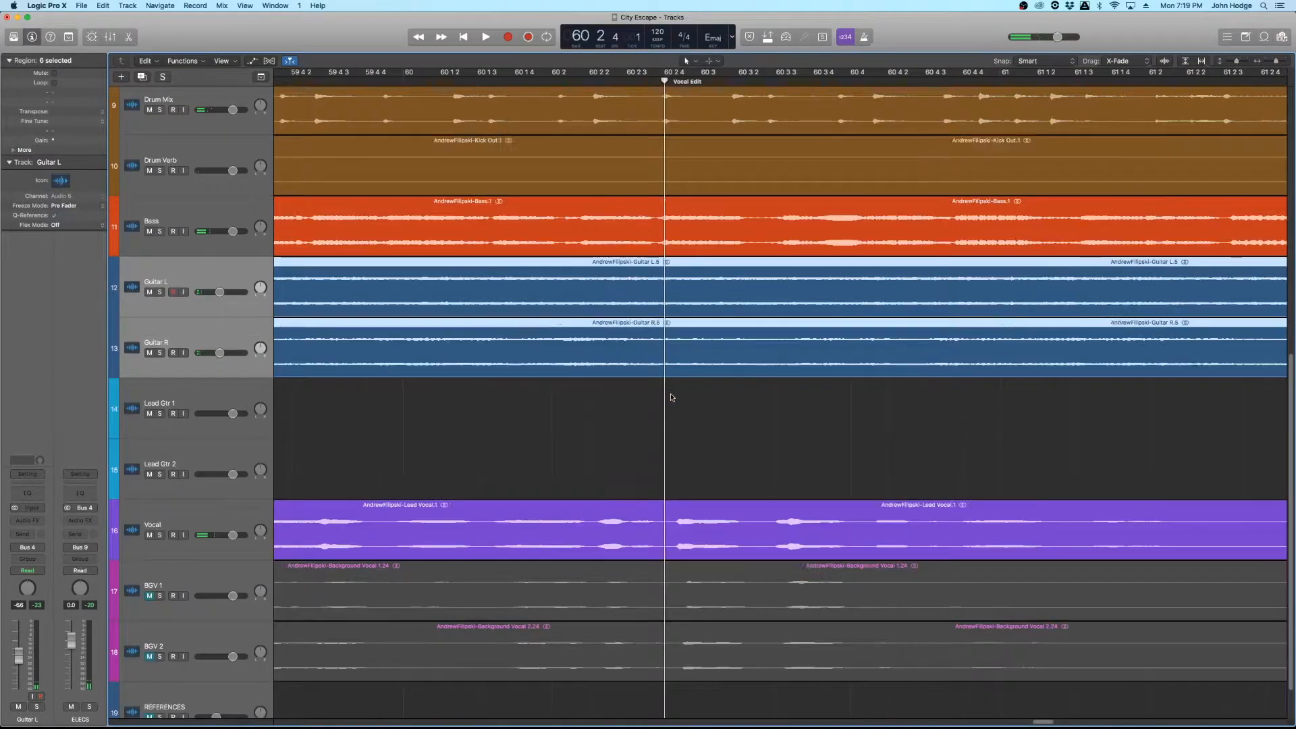
{"action": "scroll", "coordinate": [671, 398], "scroll_direction": "left", "scroll_amount": 2}
{"action": "scroll", "coordinate": [672, 397], "scroll_direction": "up", "scroll_amount": 6}
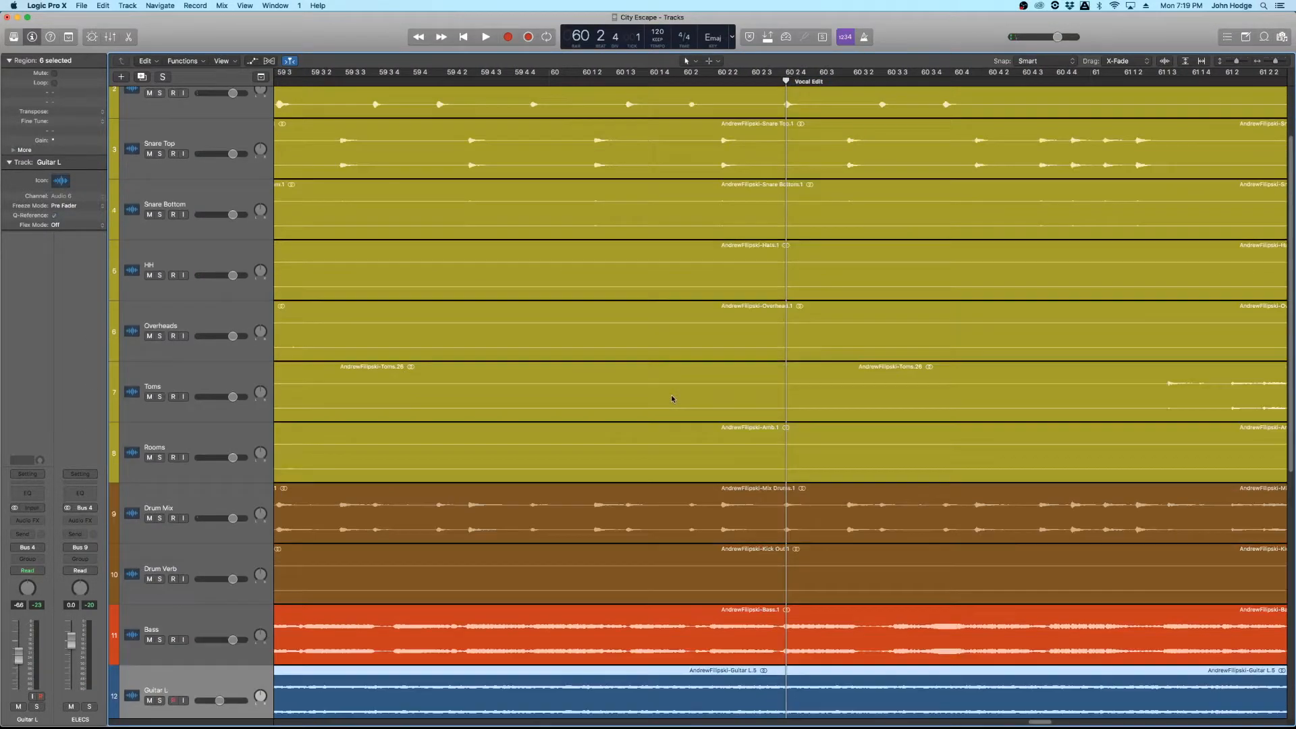
{"action": "scroll", "coordinate": [671, 400], "scroll_direction": "left", "scroll_amount": 4}
{"action": "scroll", "coordinate": [672, 399], "scroll_direction": "up", "scroll_amount": 2}
{"action": "scroll", "coordinate": [672, 400], "scroll_direction": "right", "scroll_amount": 6}
{"action": "scroll", "coordinate": [672, 400], "scroll_direction": "up", "scroll_amount": 2}
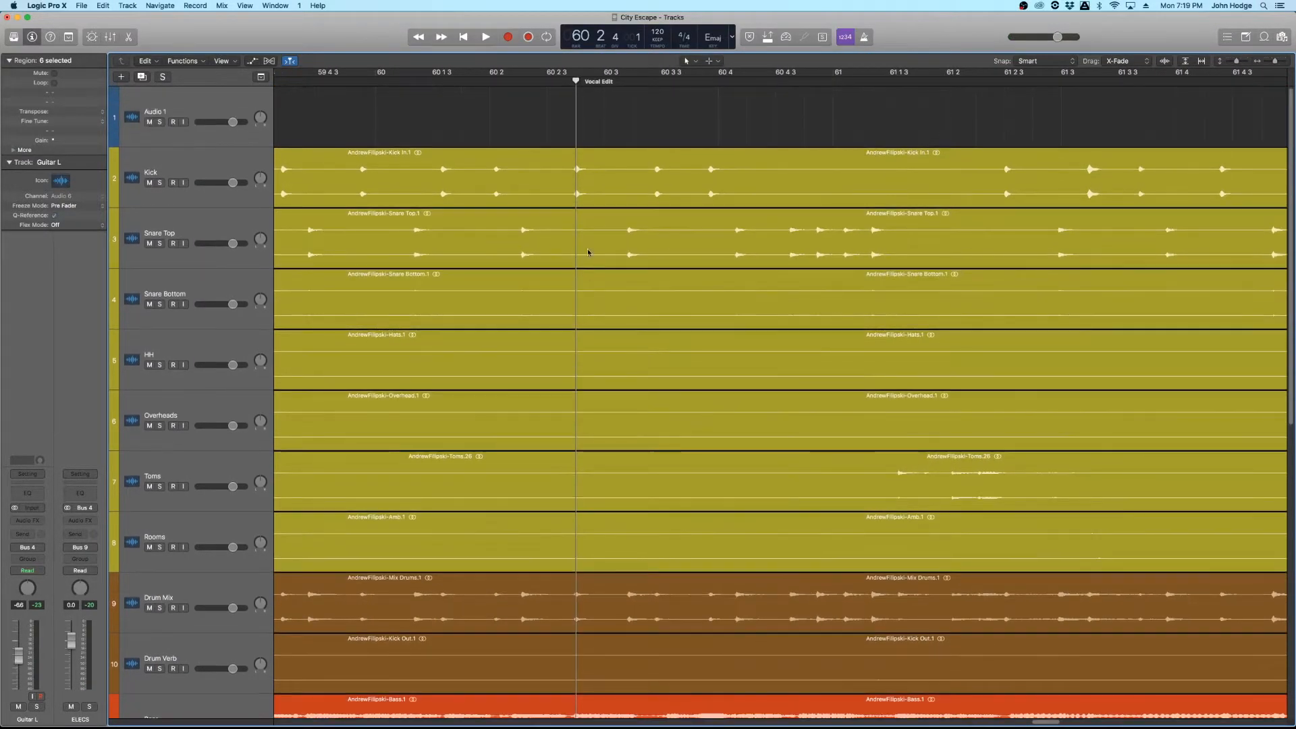
{"action": "key", "text": "super+Right"}
{"action": "key", "text": "super+Right"}
{"action": "key", "text": "super+Right"}
{"action": "key", "text": "super+Right"}
{"action": "key", "text": "super+Right"}
{"action": "key", "text": "super+Right"}
{"action": "key", "text": "super+Right"}
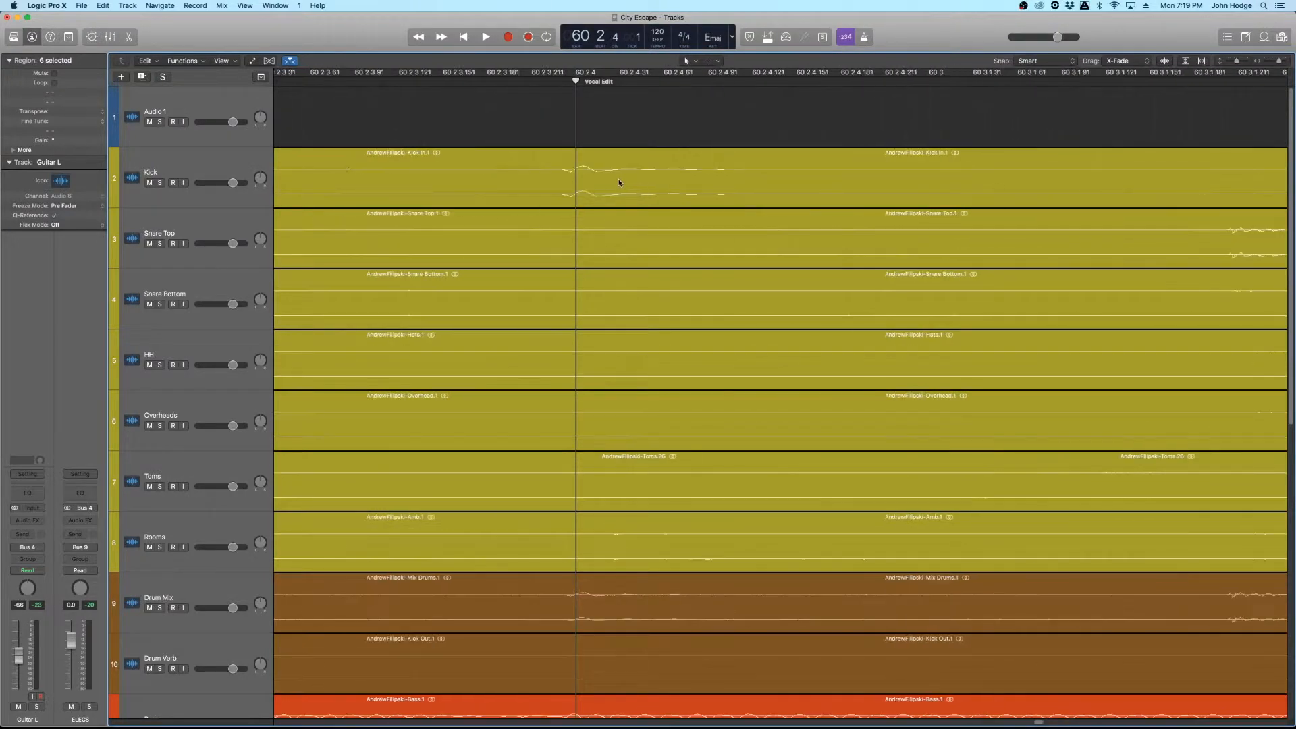
Step: Isolate the vocal word from 60 2 4 to just before 60 3 3 as its own region on the Vocal track
{"action": "key", "text": "super+Down"}
{"action": "scroll", "coordinate": [609, 191], "scroll_direction": "up", "scroll_amount": 5}
{"action": "key", "text": "z"}
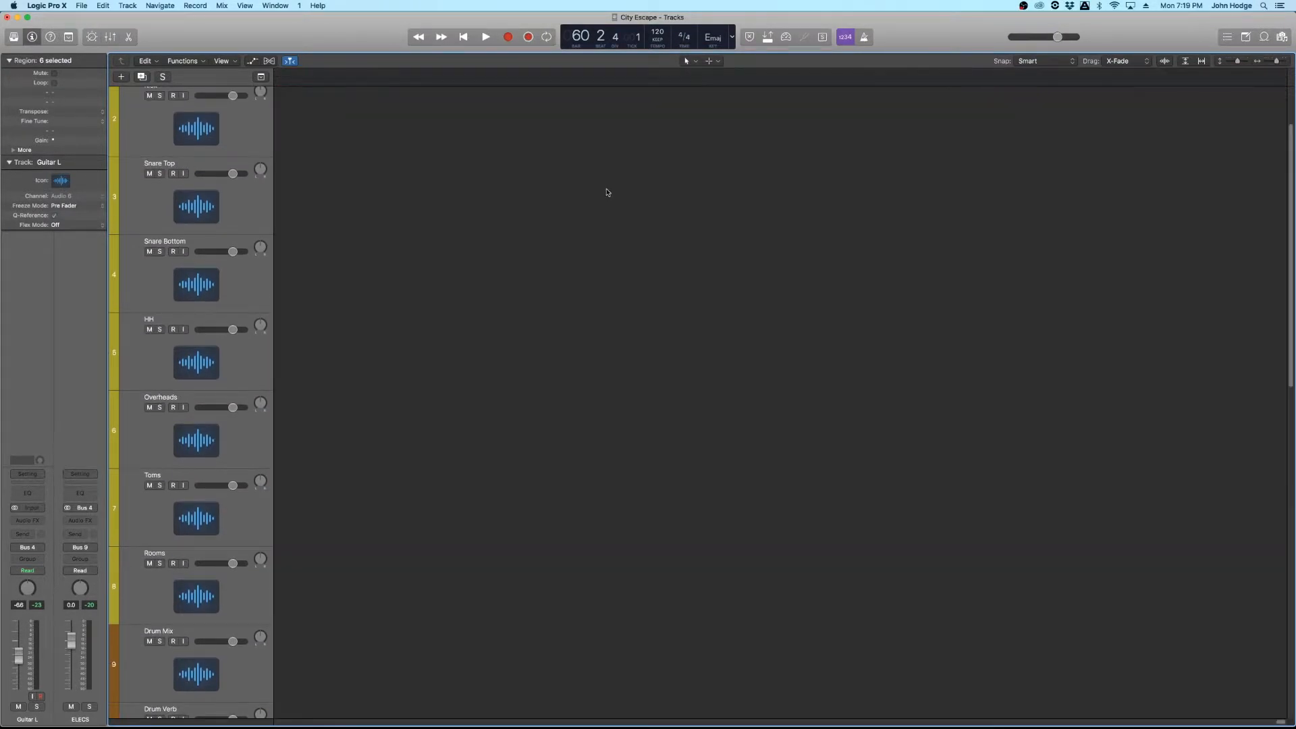
{"action": "scroll", "coordinate": [889, 116], "scroll_direction": "up", "scroll_amount": 5}
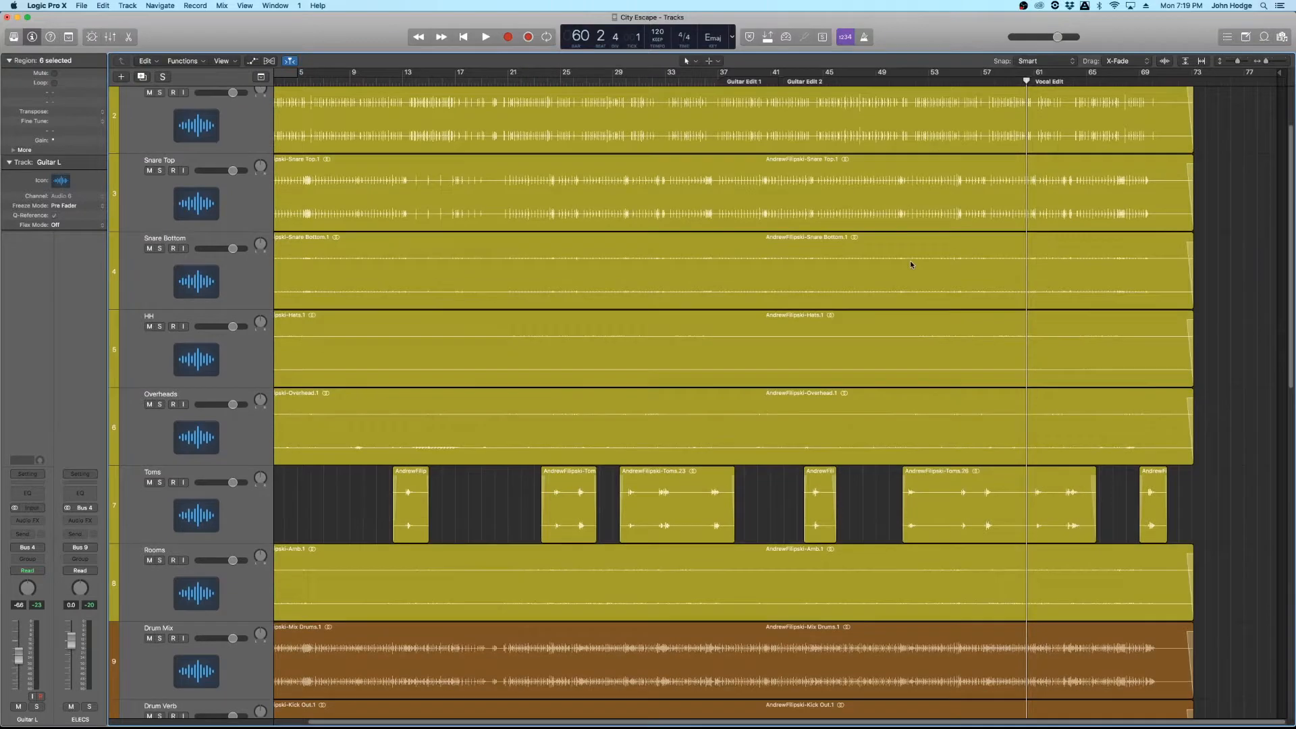
{"action": "left_click", "coordinate": [1023, 198]}
{"action": "key", "text": "z"}
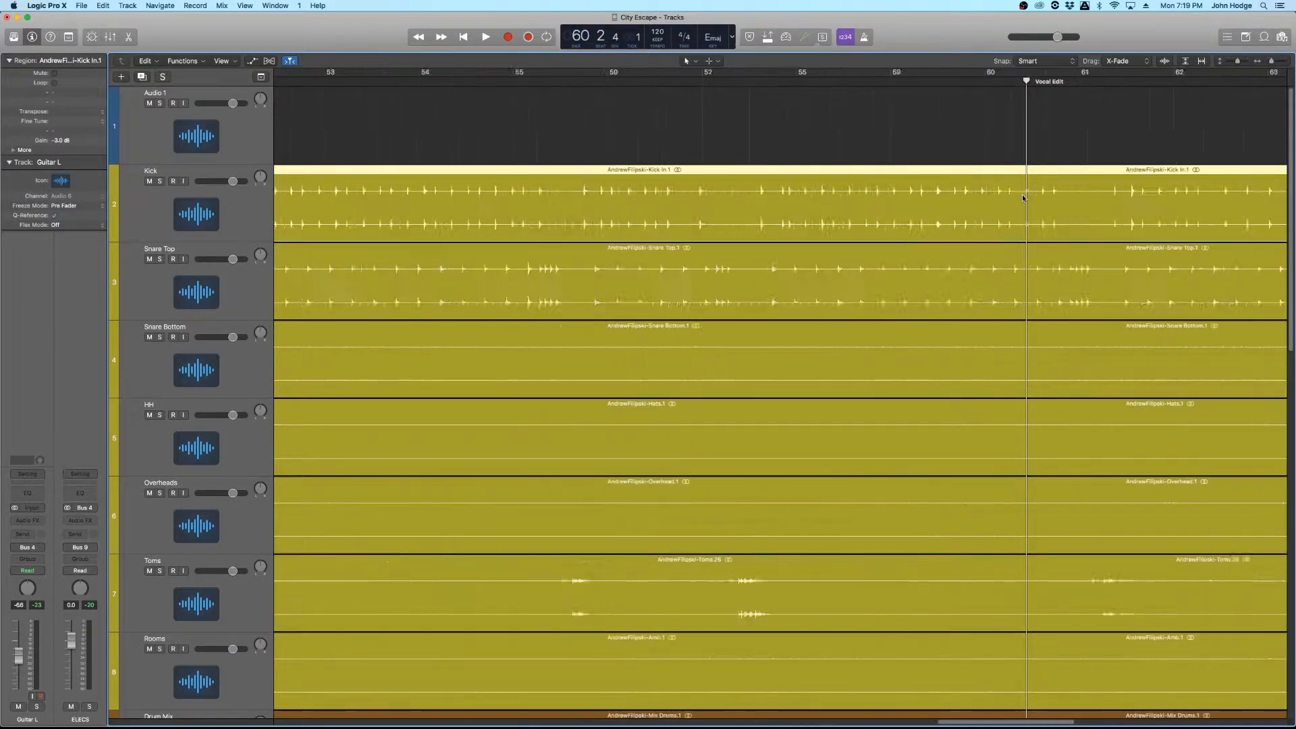
{"action": "scroll", "coordinate": [966, 214], "scroll_direction": "up", "scroll_amount": 2, "text": "alt"}
{"action": "scroll", "coordinate": [850, 258], "scroll_direction": "down", "scroll_amount": 8}
{"action": "scroll", "coordinate": [837, 430], "scroll_direction": "down", "scroll_amount": 4}
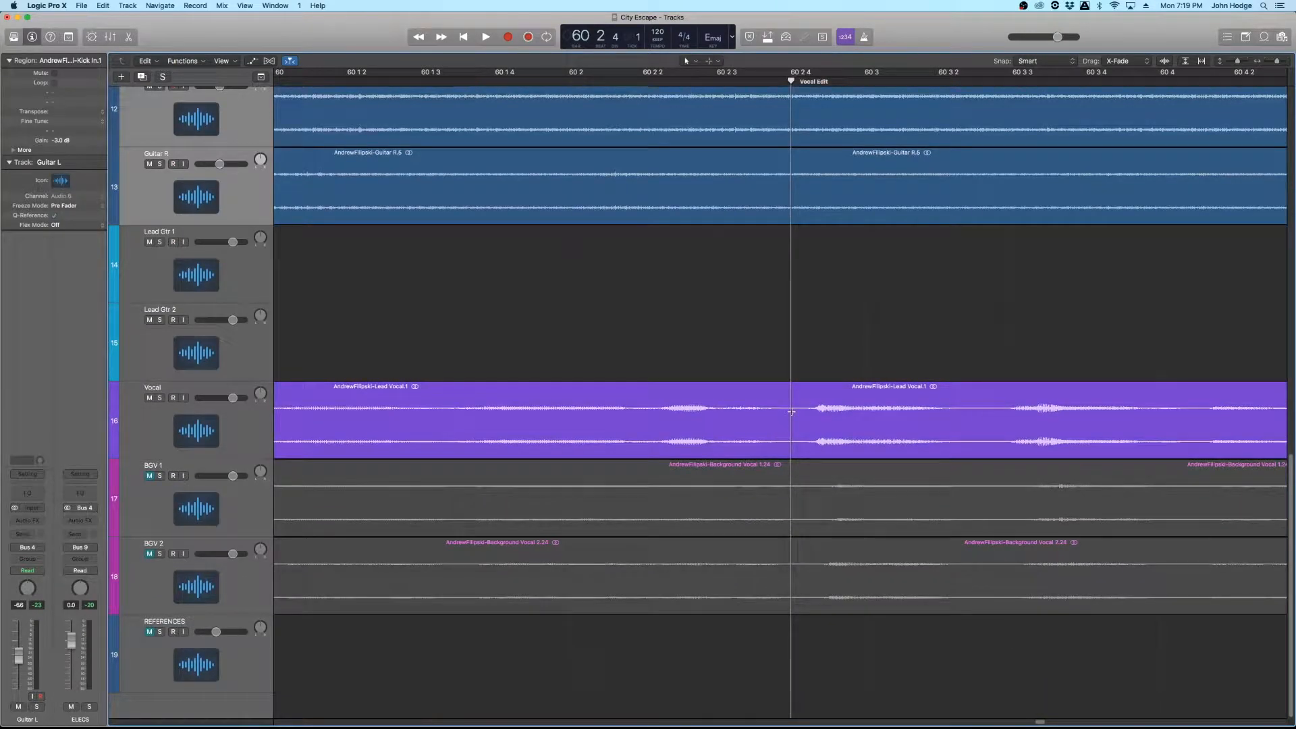
{"action": "left_click_drag", "start_coordinate": [792, 412], "coordinate": [1000, 432]}
{"action": "left_click", "coordinate": [875, 408]}
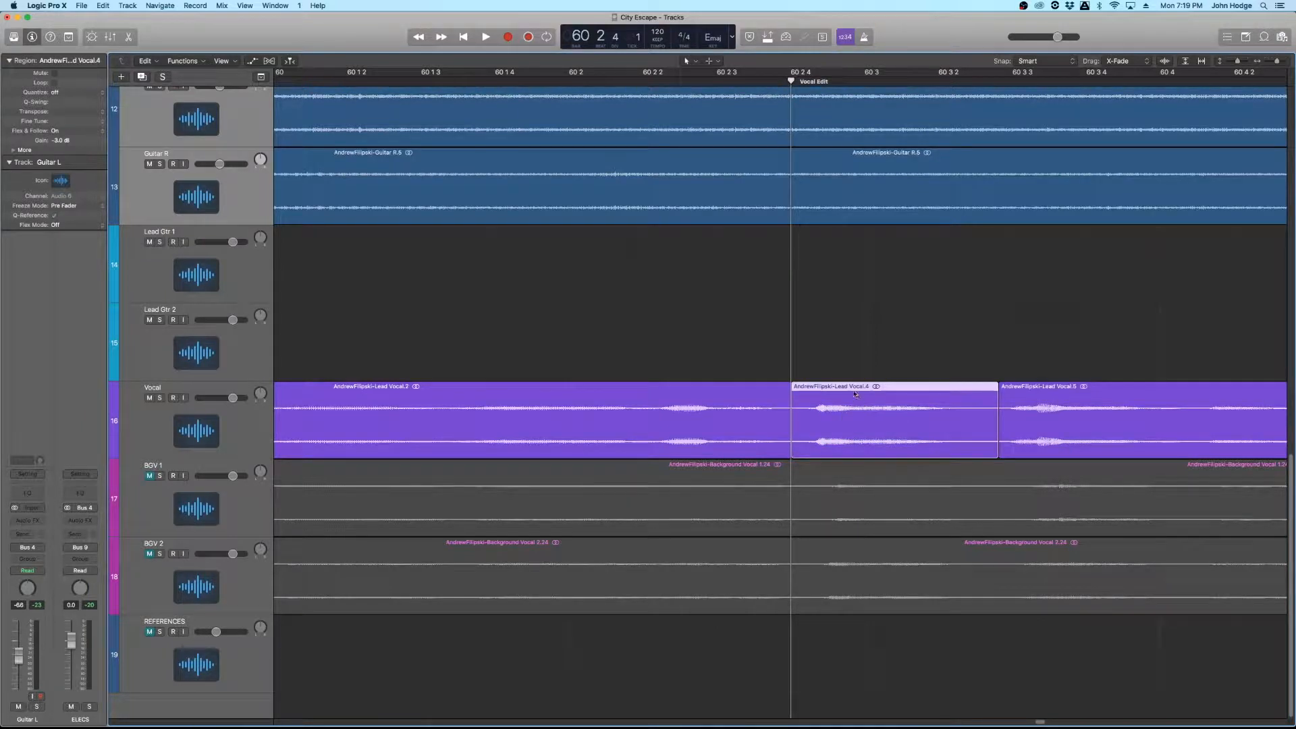
Step: Move the isolated vocal region slightly earlier so its attack meets 60 2 4, and adjust its start edge with a short crossfade
{"action": "left_click_drag", "start_coordinate": [853, 389], "coordinate": [831, 398]}
{"action": "left_click", "coordinate": [745, 345]}
{"action": "mouse_move", "coordinate": [789, 440]}
{"action": "left_mouse_down"}
{"action": "mouse_move", "coordinate": [809, 442]}
{"action": "mouse_move", "coordinate": [781, 460]}
{"action": "left_mouse_up"}
{"action": "left_click", "coordinate": [773, 435]}
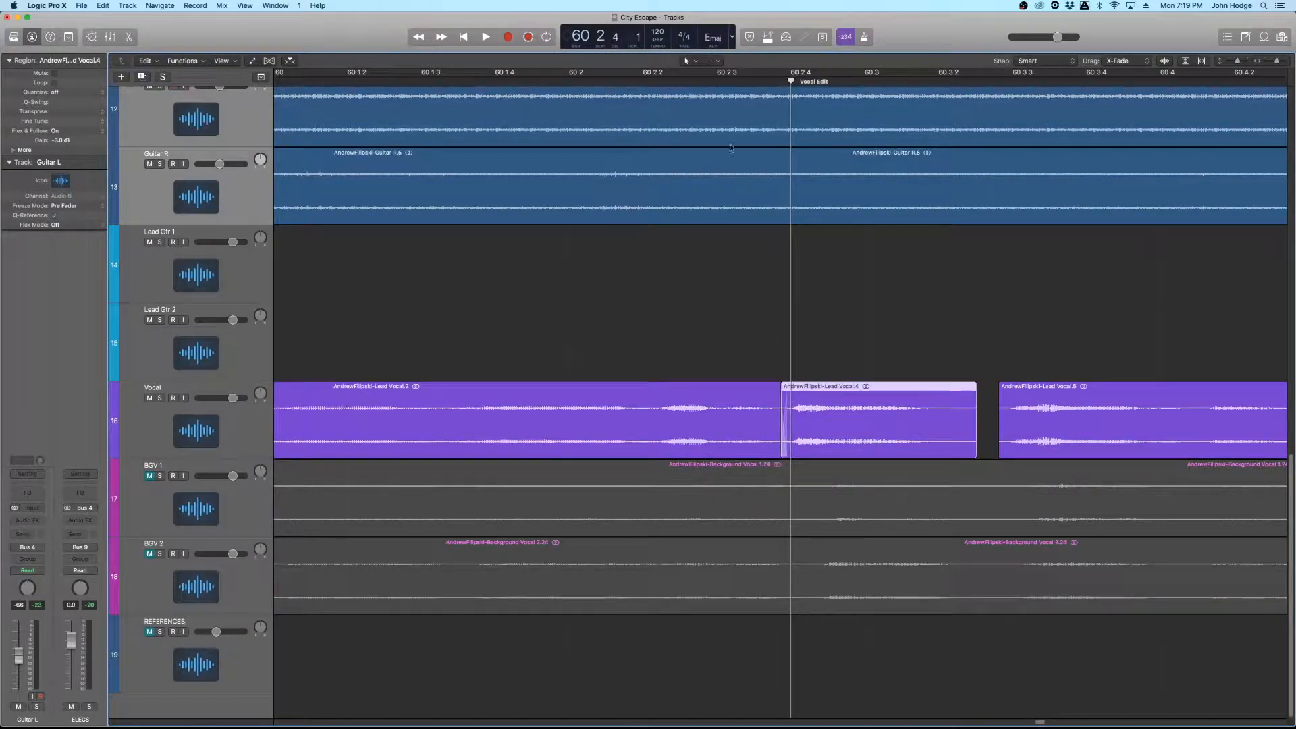
Step: Play the moved vocal word in the mix, first from just before the edit and again from 59 2 3 1
{"action": "left_click", "coordinate": [595, 78]}
{"action": "key", "text": "space"}
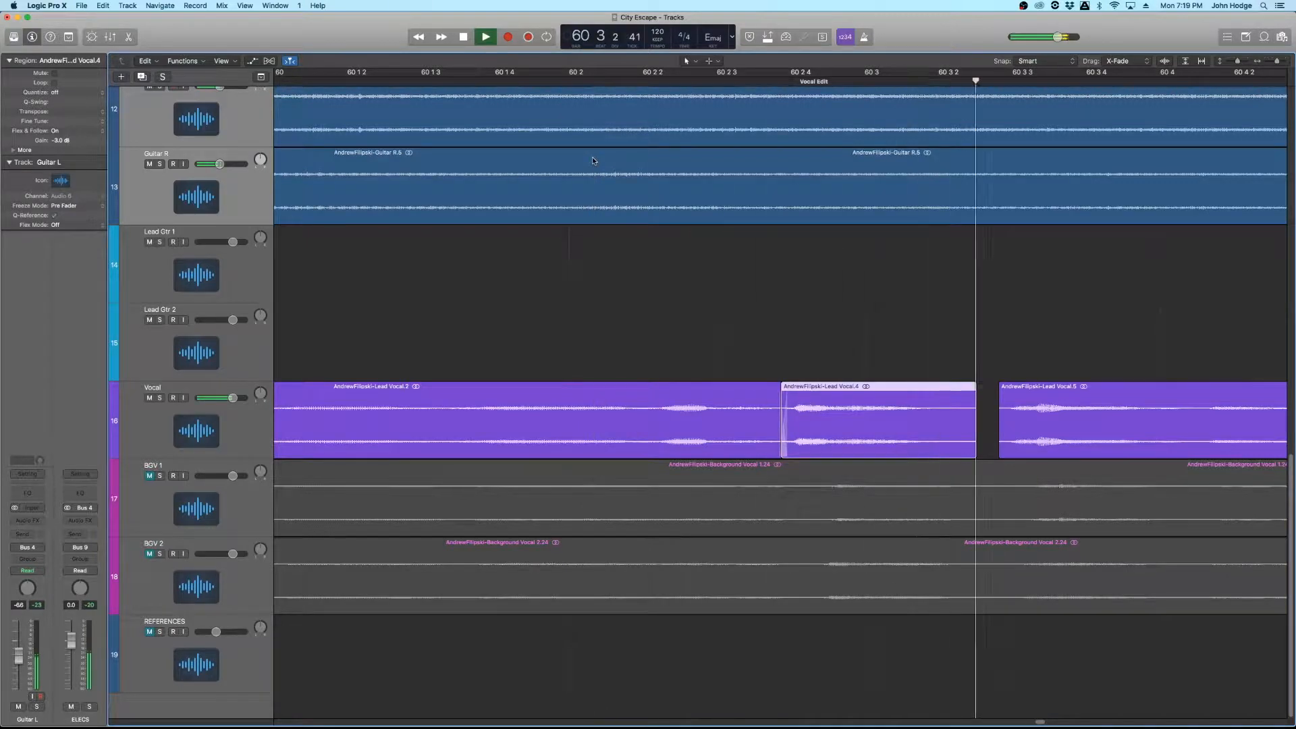
{"action": "key", "text": "space"}
{"action": "scroll", "coordinate": [512, 299], "scroll_direction": "left", "scroll_amount": 2}
{"action": "scroll", "coordinate": [510, 306], "scroll_direction": "down", "scroll_amount": 10}
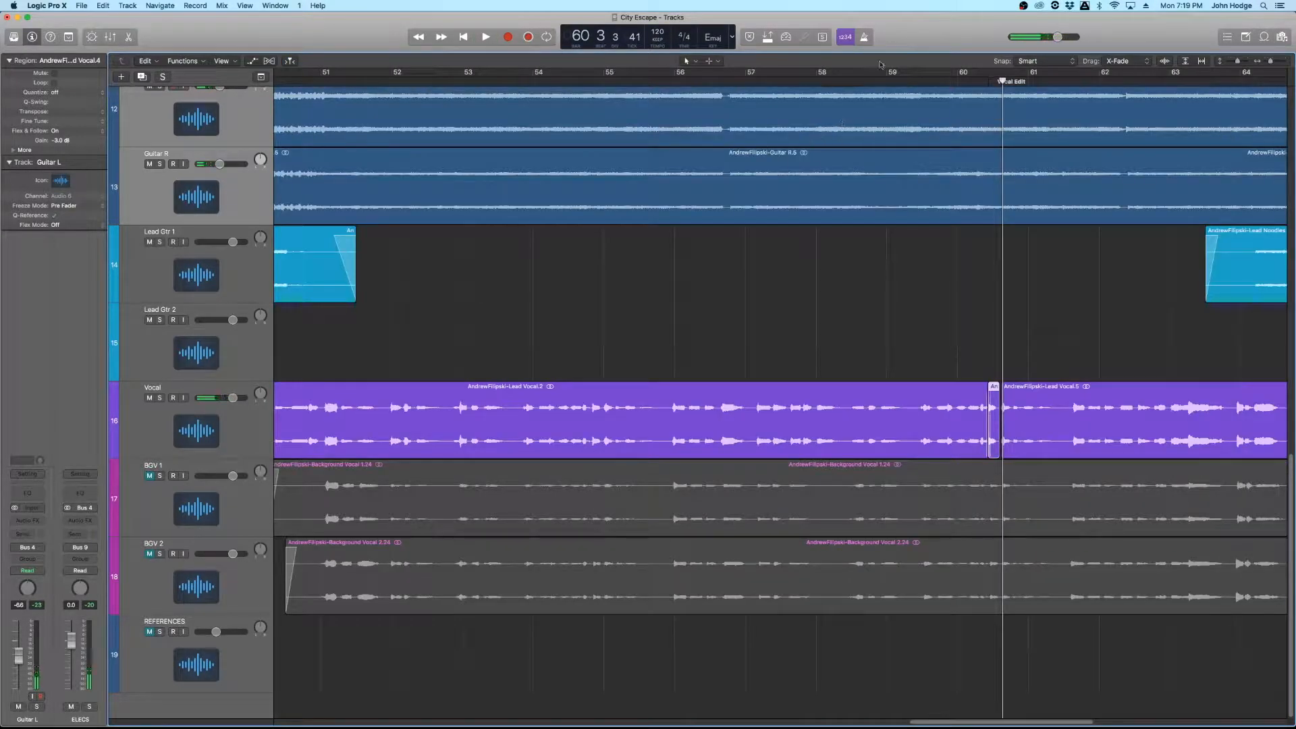
{"action": "left_click", "coordinate": [914, 82]}
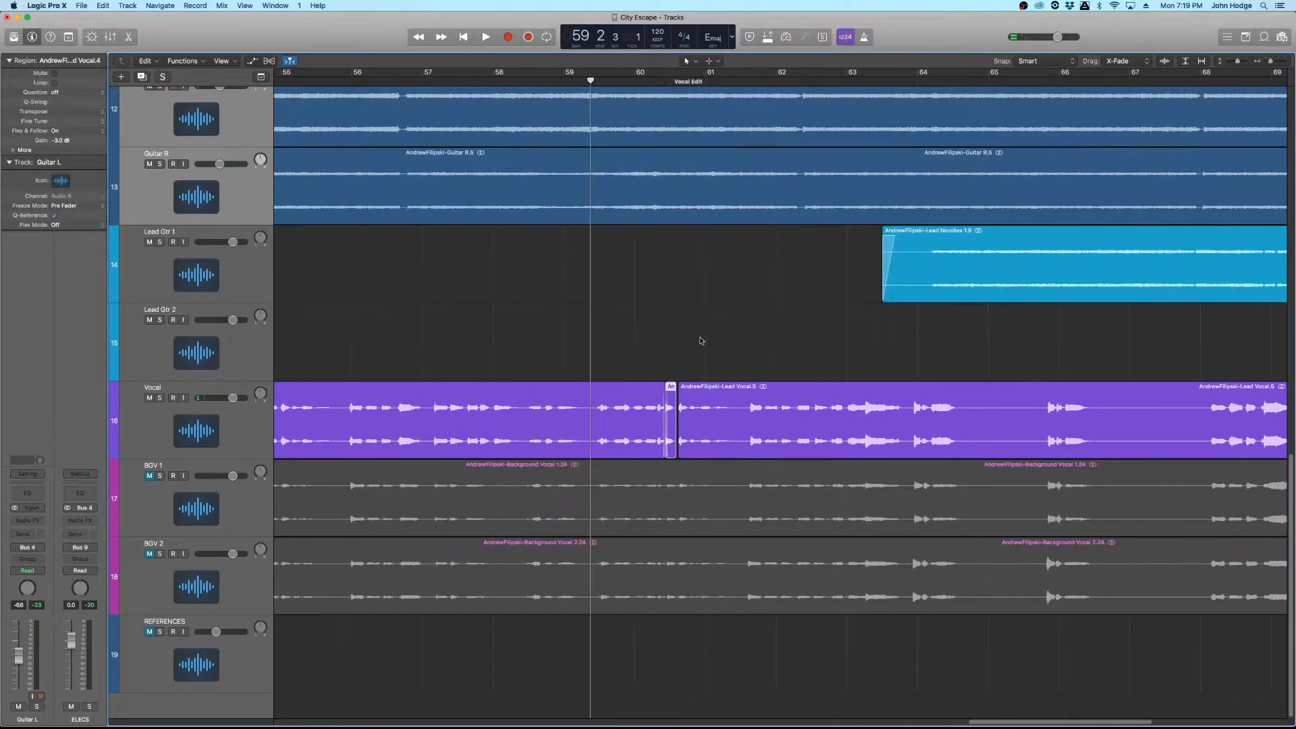
{"action": "key", "text": "space"}
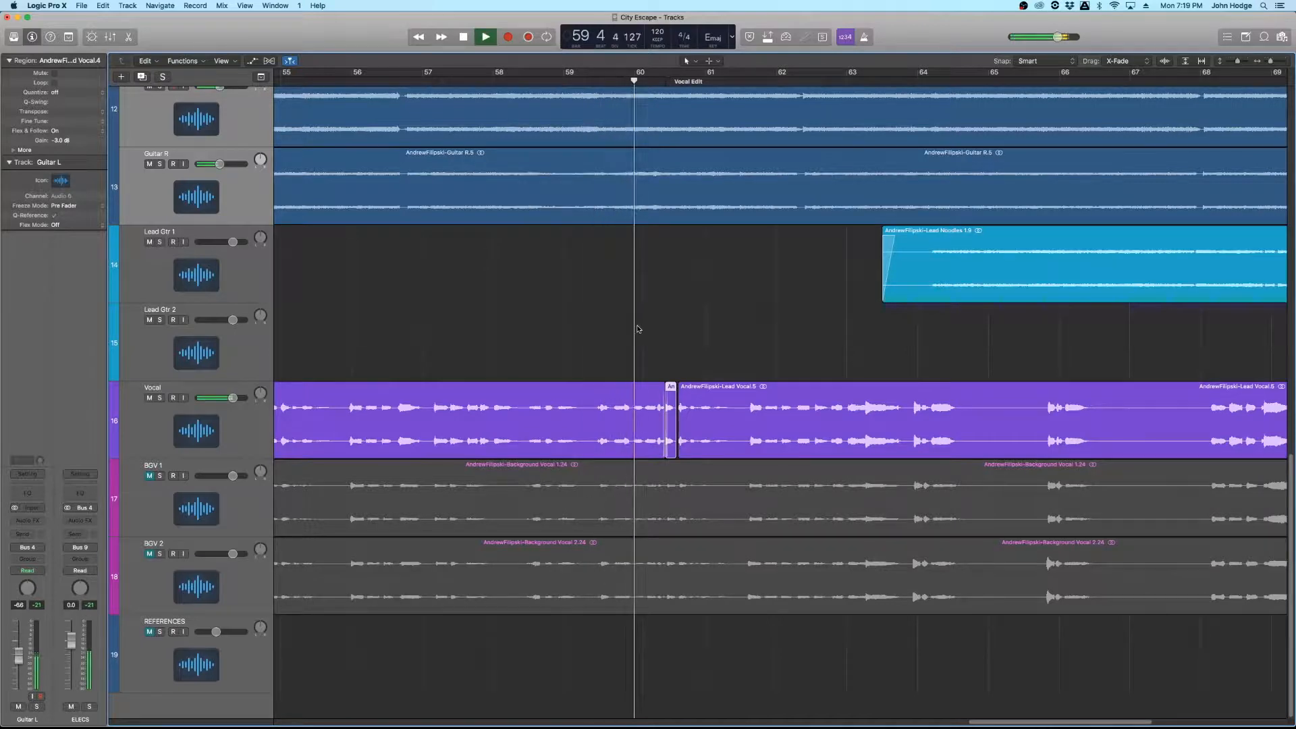
{"action": "key", "text": "space"}
{"action": "scroll", "coordinate": [639, 330], "scroll_direction": "up", "scroll_amount": 3}
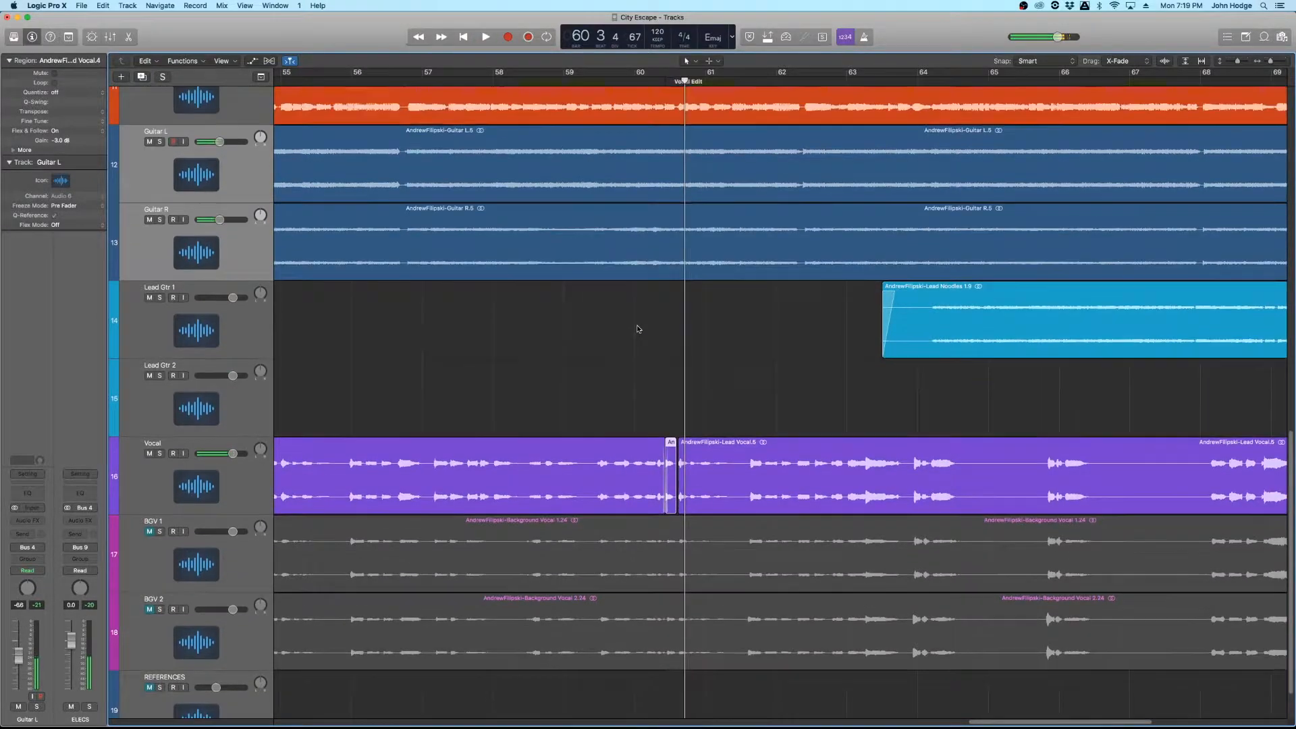
Step: Solo the Vocal and Kick tracks
{"action": "key", "text": "super+Up"}
{"action": "key", "text": "super+Up"}
{"action": "key", "text": "super+Up"}
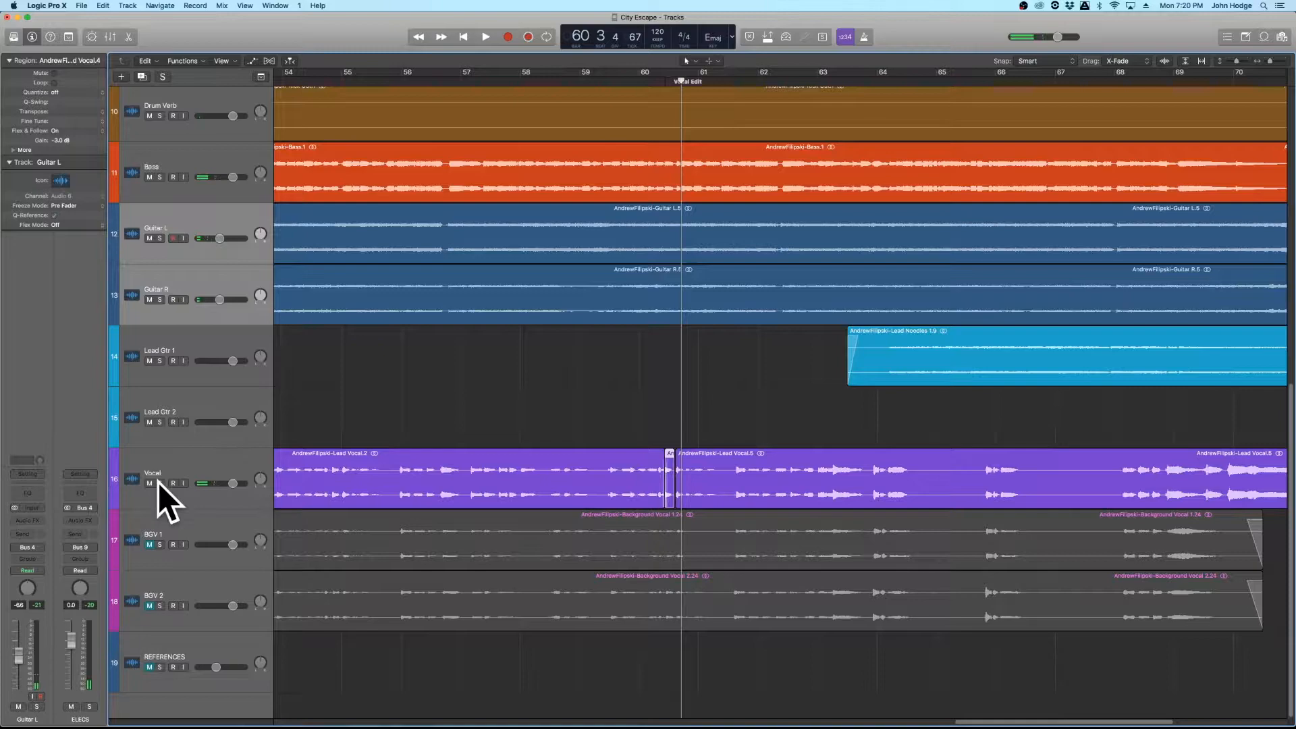
{"action": "left_click", "coordinate": [160, 484]}
{"action": "scroll", "coordinate": [165, 476], "scroll_direction": "up", "scroll_amount": 10}
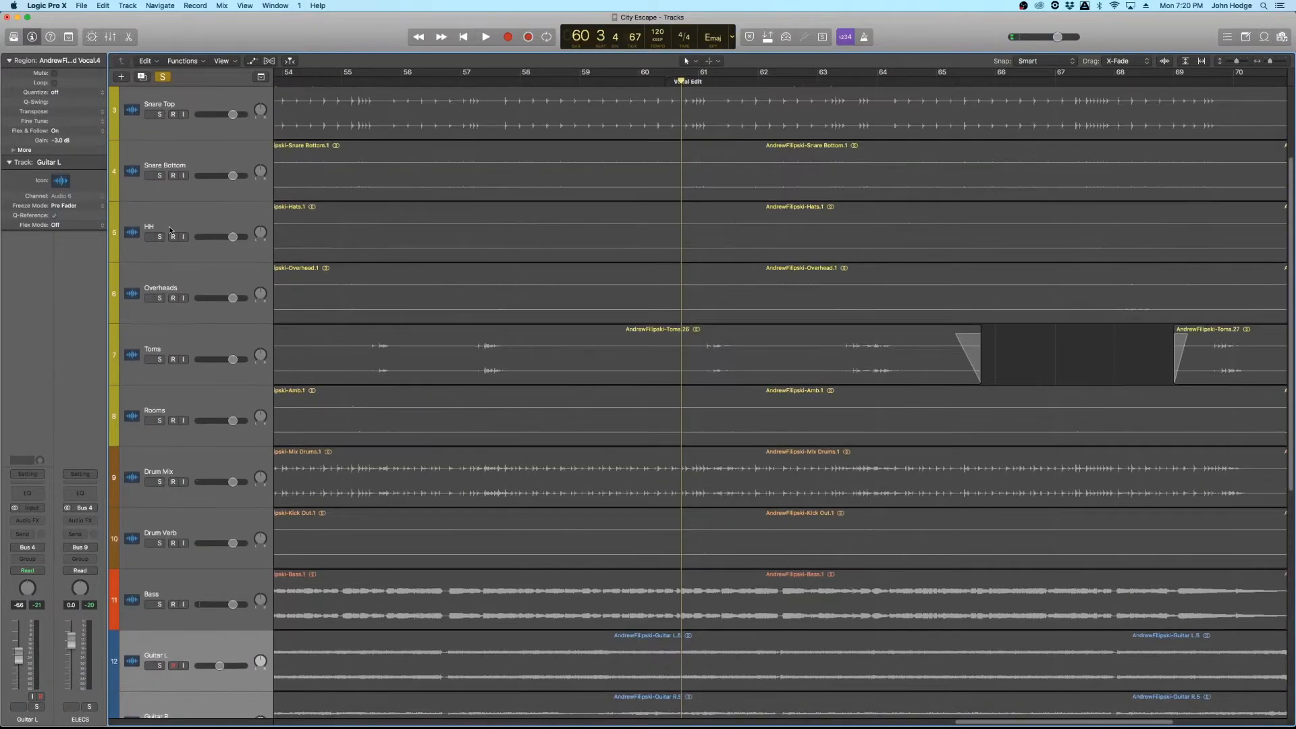
{"action": "scroll", "coordinate": [170, 230], "scroll_direction": "up", "scroll_amount": 3}
{"action": "left_click", "coordinate": [160, 184]}
{"action": "scroll", "coordinate": [574, 317], "scroll_direction": "down", "scroll_amount": 10}
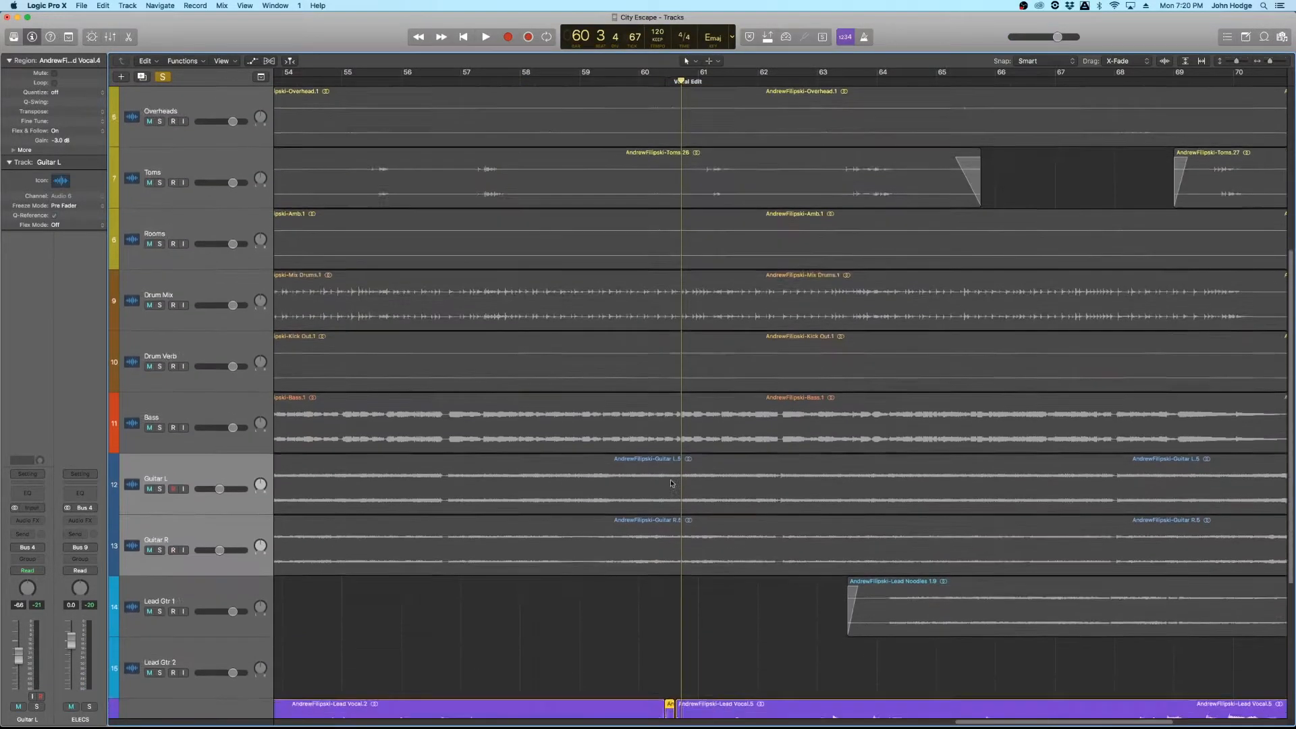
Step: Play the soloed tracks through the Vocal Edit marker twice to check the moved word's timing
{"action": "left_click", "coordinate": [625, 81]}
{"action": "key", "text": "space"}
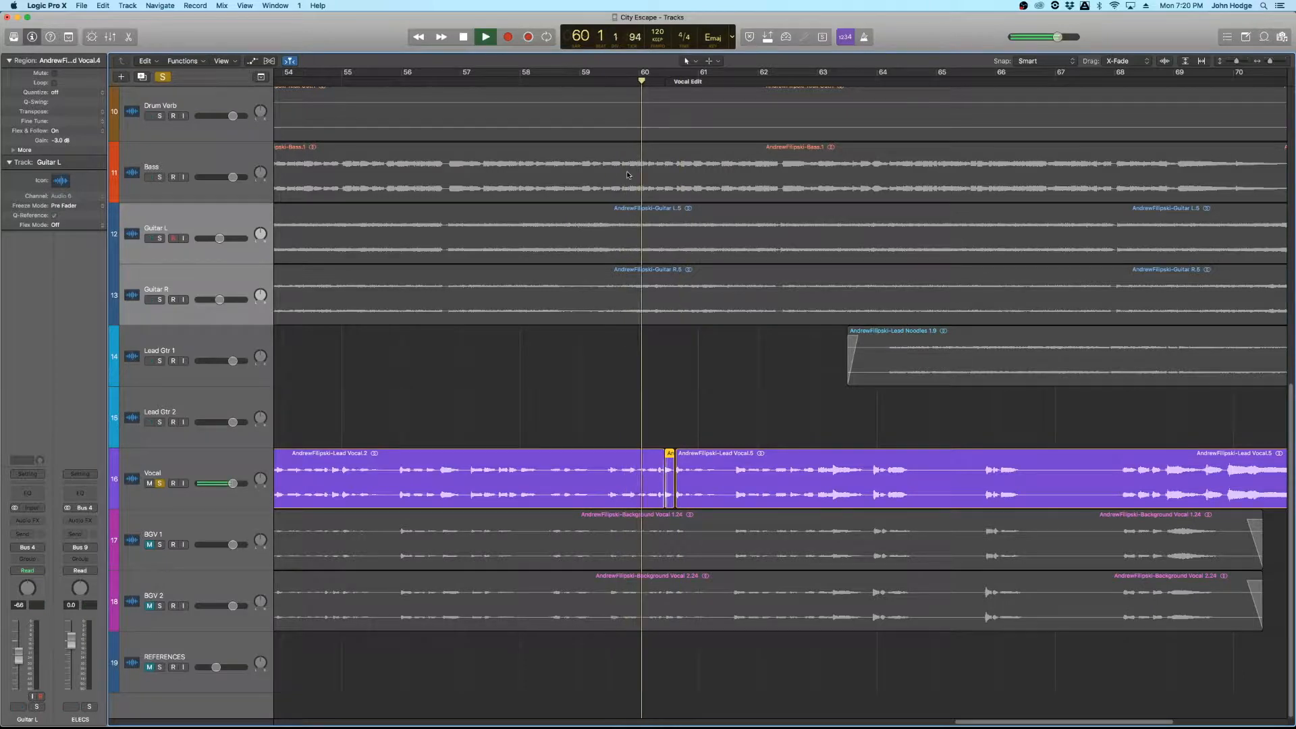
{"action": "key", "text": "space"}
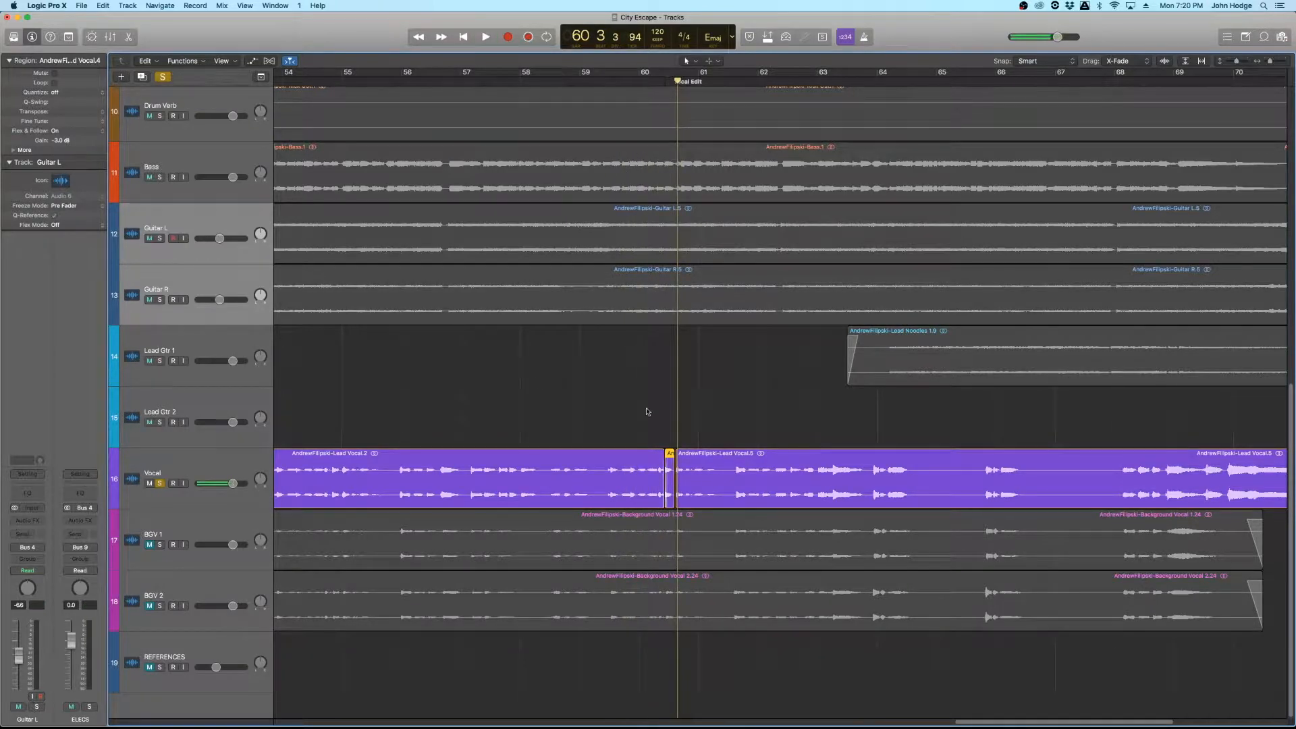
{"action": "key", "text": "super+Right"}
{"action": "key", "text": "super+Right"}
{"action": "key", "text": "super+Right"}
{"action": "left_click", "coordinate": [506, 82]}
{"action": "key", "text": "space"}
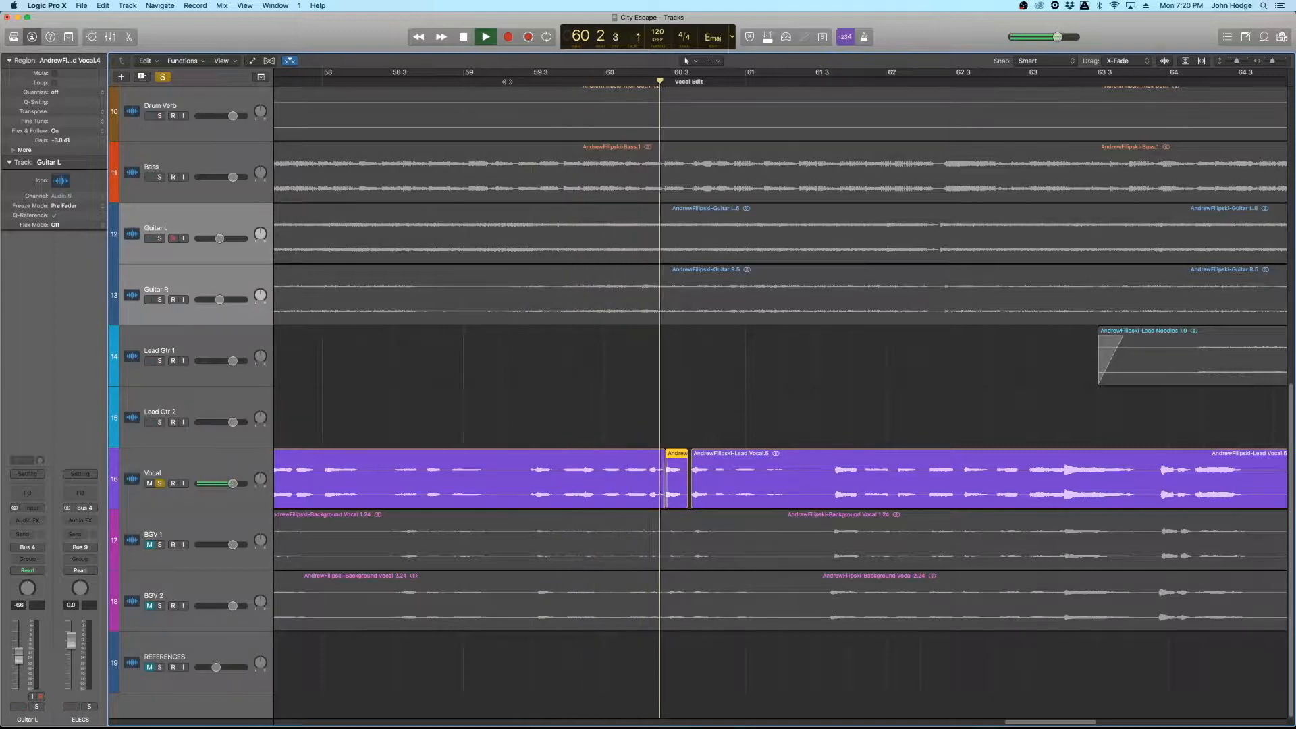
{"action": "key", "text": "space"}
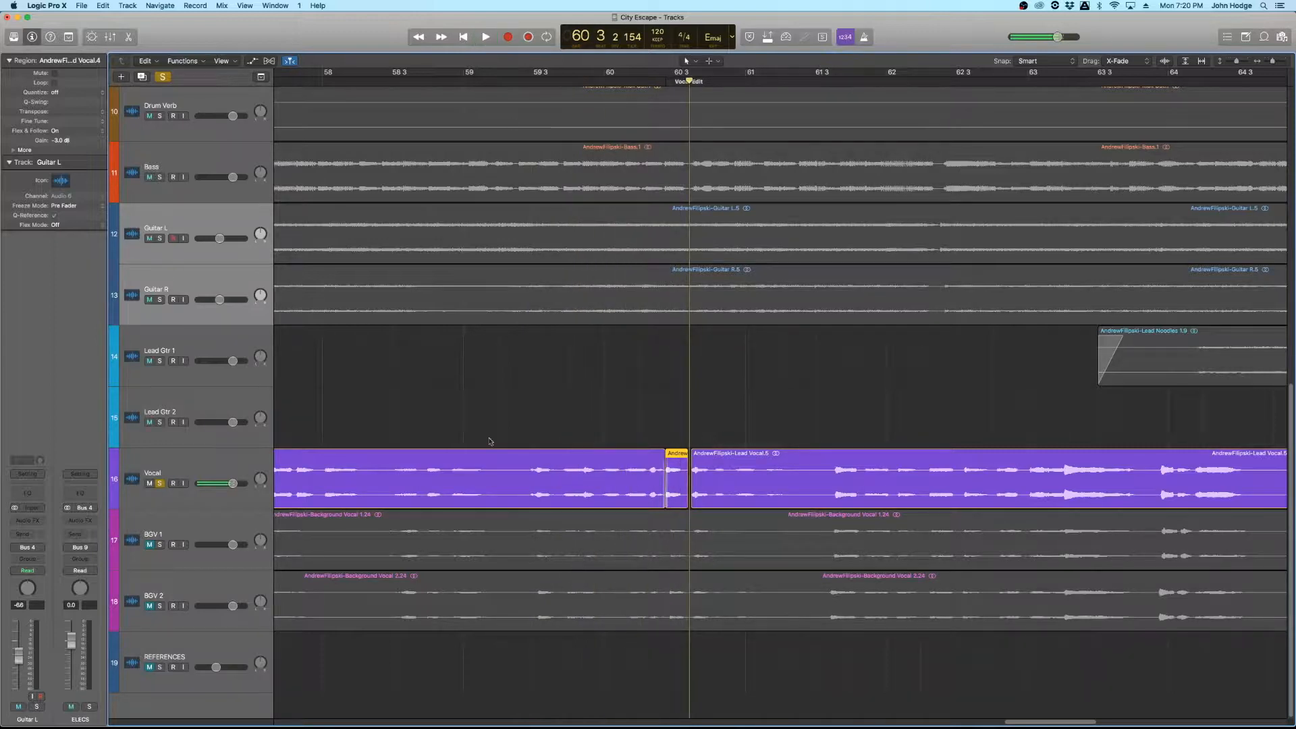
Step: Clear all track solos, deselect the vocal region and bring the whole song into view
{"action": "left_click", "coordinate": [164, 77]}
{"action": "left_click", "coordinate": [700, 405]}
{"action": "key", "text": "super+Up"}
{"action": "key", "text": "super+Left"}
{"action": "key", "text": "super+Left"}
{"action": "key", "text": "super+Left"}
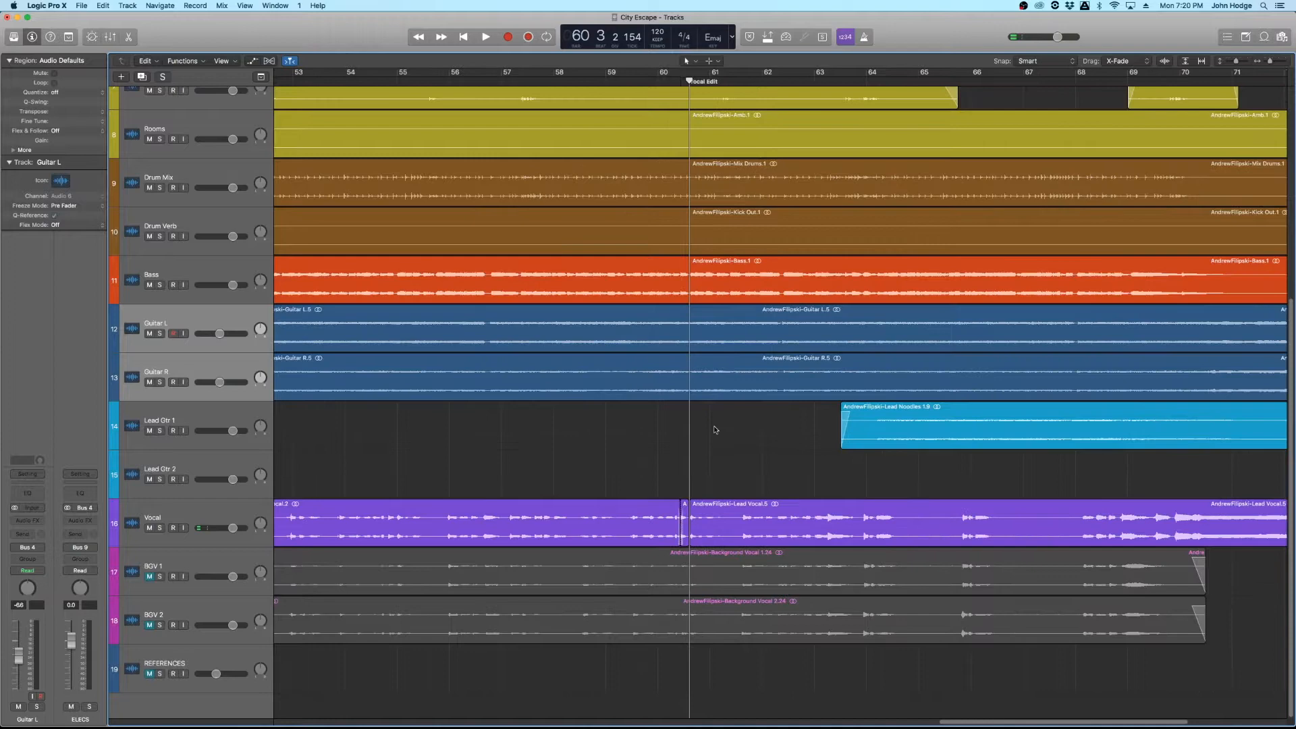
{"action": "key", "text": "super+Left"}
{"action": "key", "text": "super+Left"}
{"action": "key", "text": "super+Left"}
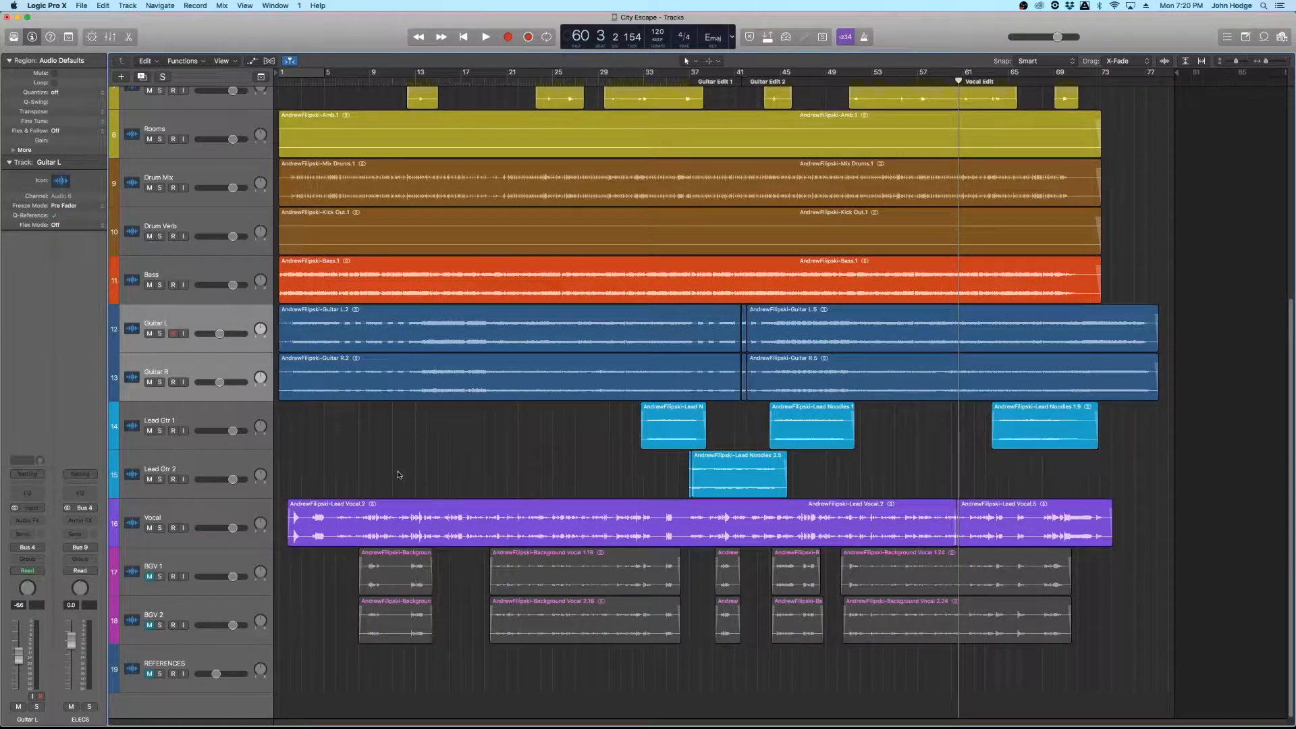
Step: Look over the guitar and vocal edits at the edit markers and across the full arrangement
{"action": "key", "text": "super+Right"}
{"action": "key", "text": "super+Right"}
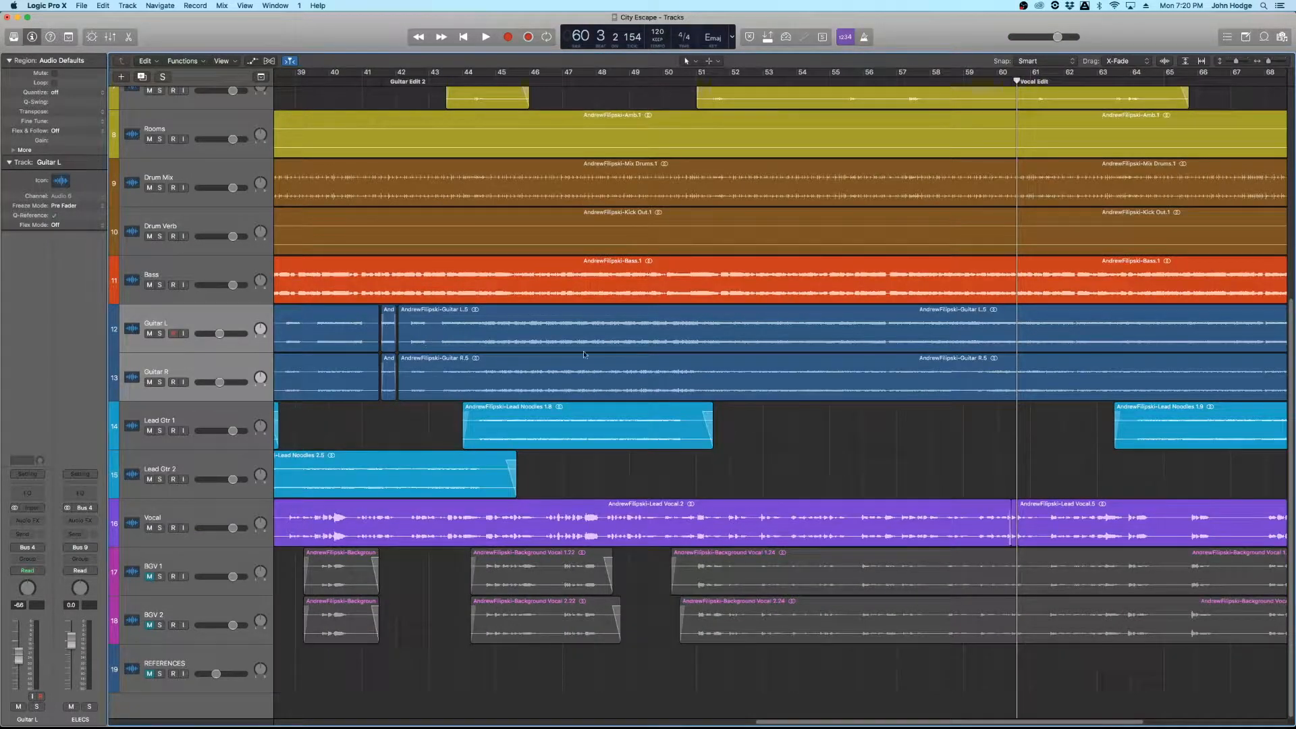
{"action": "scroll", "coordinate": [829, 352], "scroll_direction": "left", "scroll_amount": 6}
{"action": "key", "text": "super+Up"}
{"action": "scroll", "coordinate": [809, 372], "scroll_direction": "left", "scroll_amount": 2}
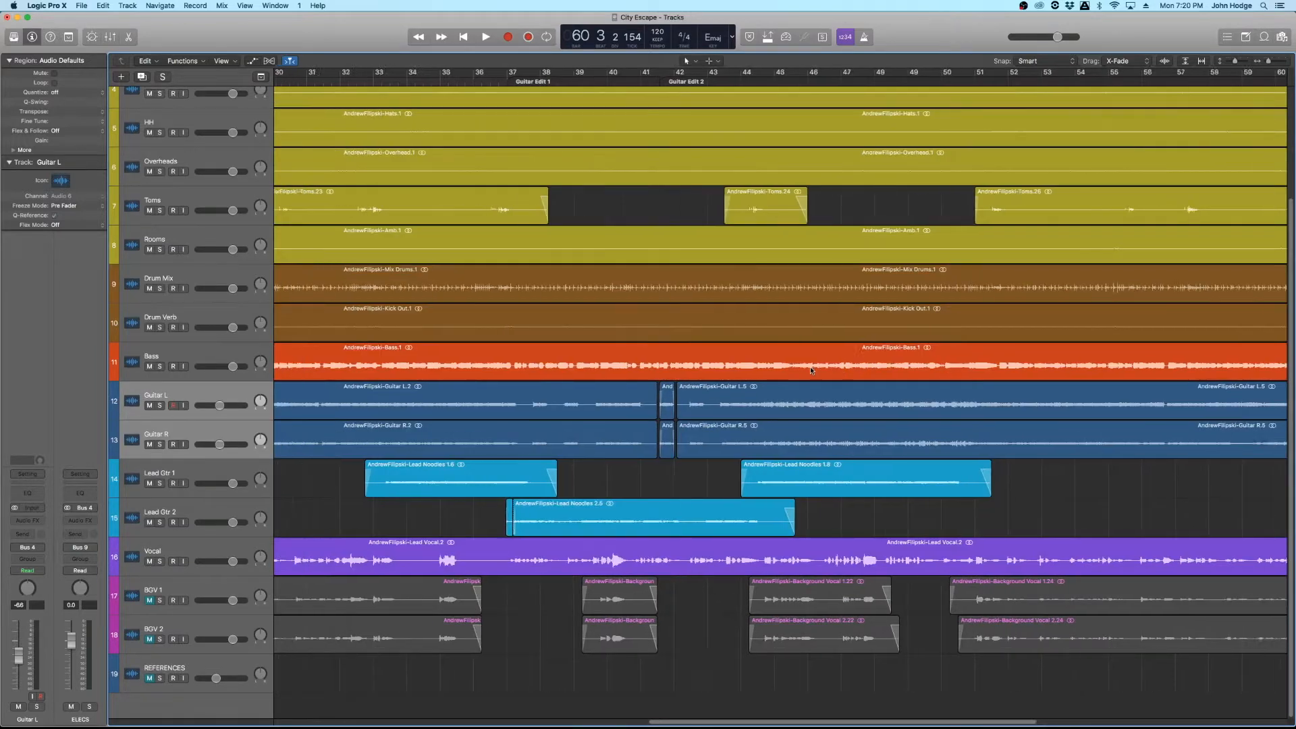
{"action": "key", "text": "super+Left"}
{"action": "key", "text": "super+Left"}
{"action": "key", "text": "super+Left"}
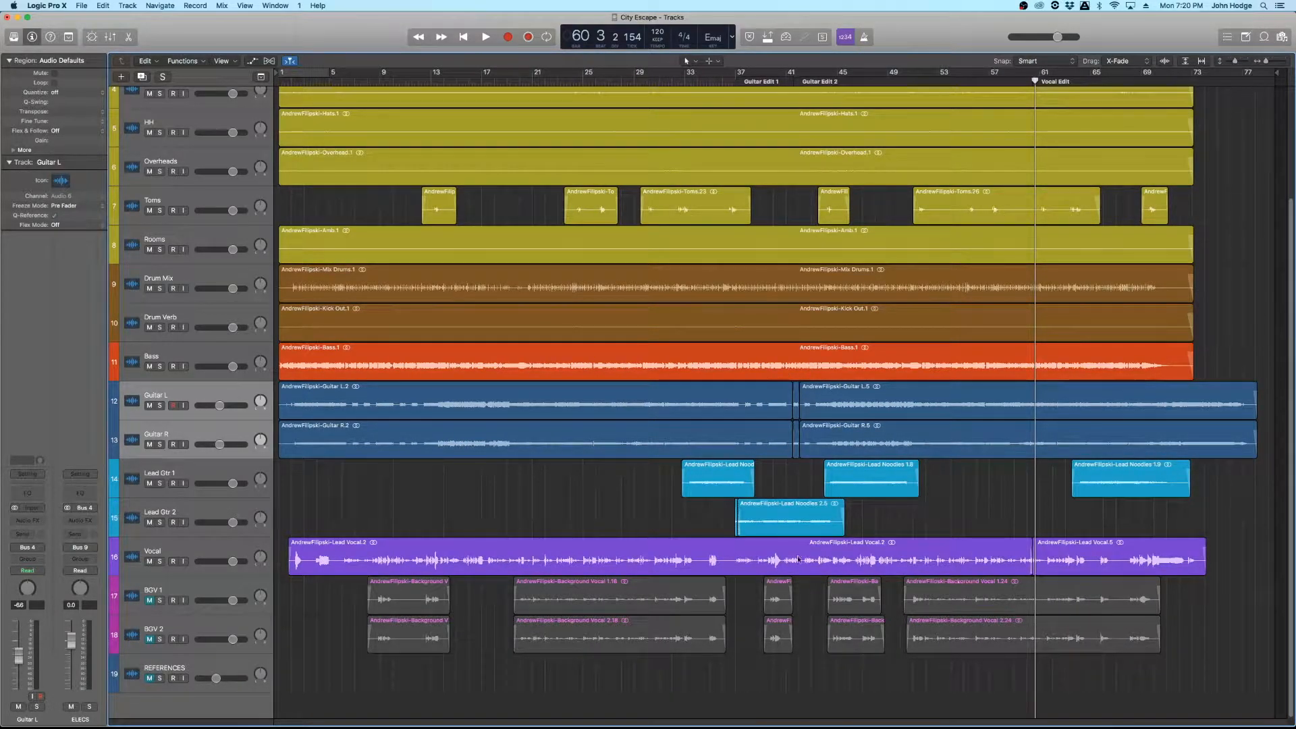
Step: Open the first lead vocal region in the audio track editor and close the editor again
{"action": "double_click", "coordinate": [938, 555]}
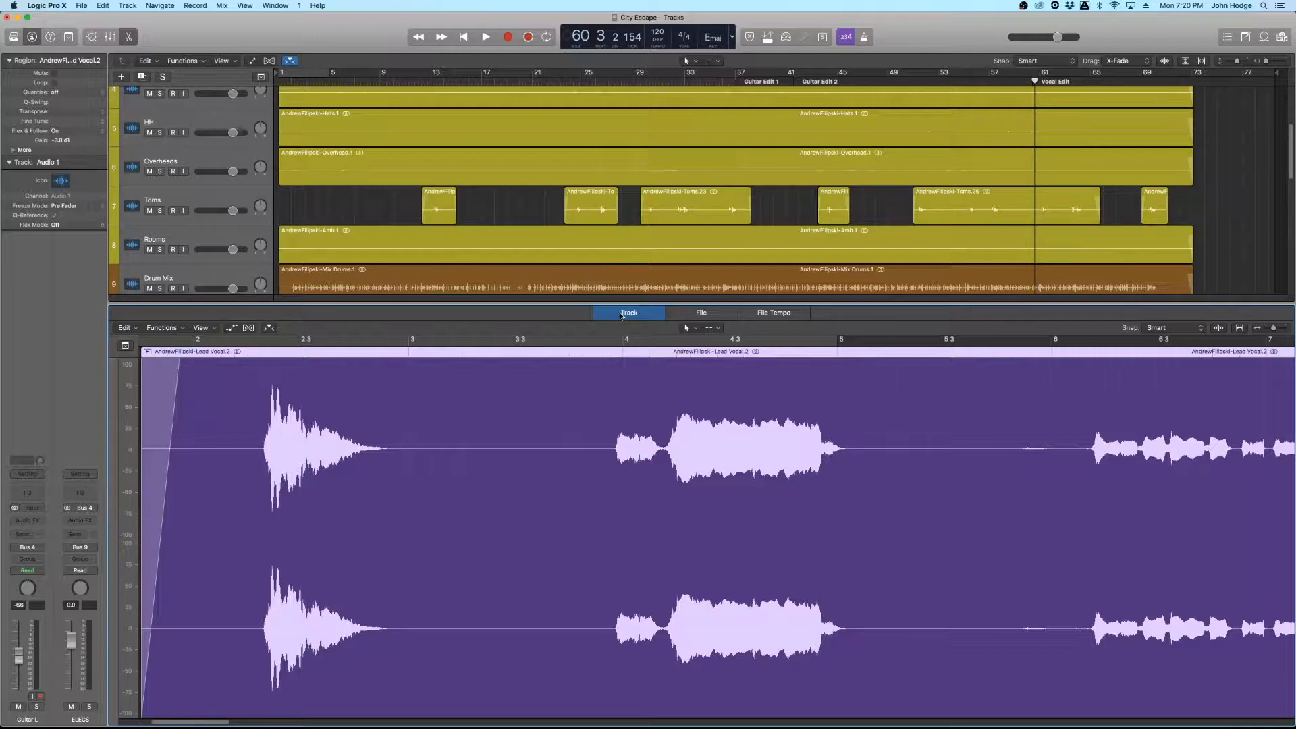
{"action": "key", "text": "e"}
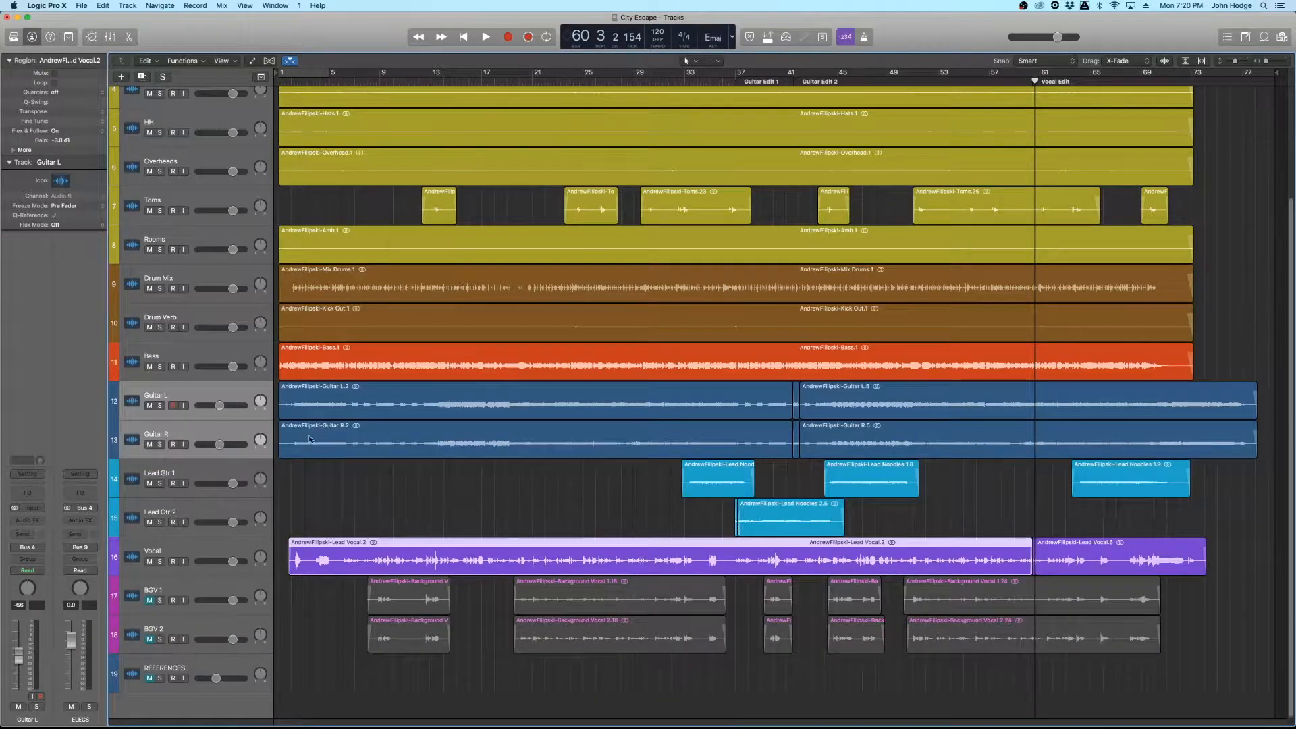
Step: Insert a stereo Pitch Correction plug-in on the Vocal track and move its window over the arrangement
{"action": "left_click", "coordinate": [187, 546]}
{"action": "left_click", "coordinate": [40, 514]}
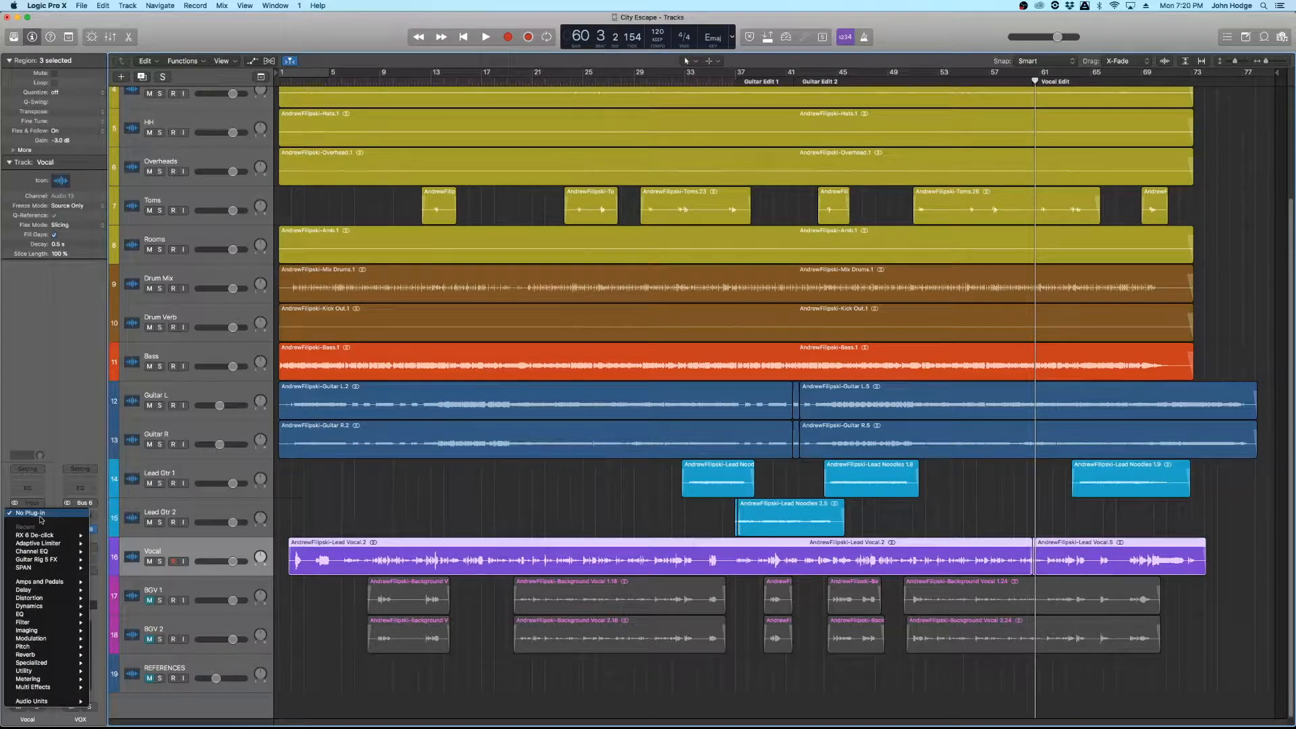
{"action": "mouse_move", "coordinate": [43, 647]}
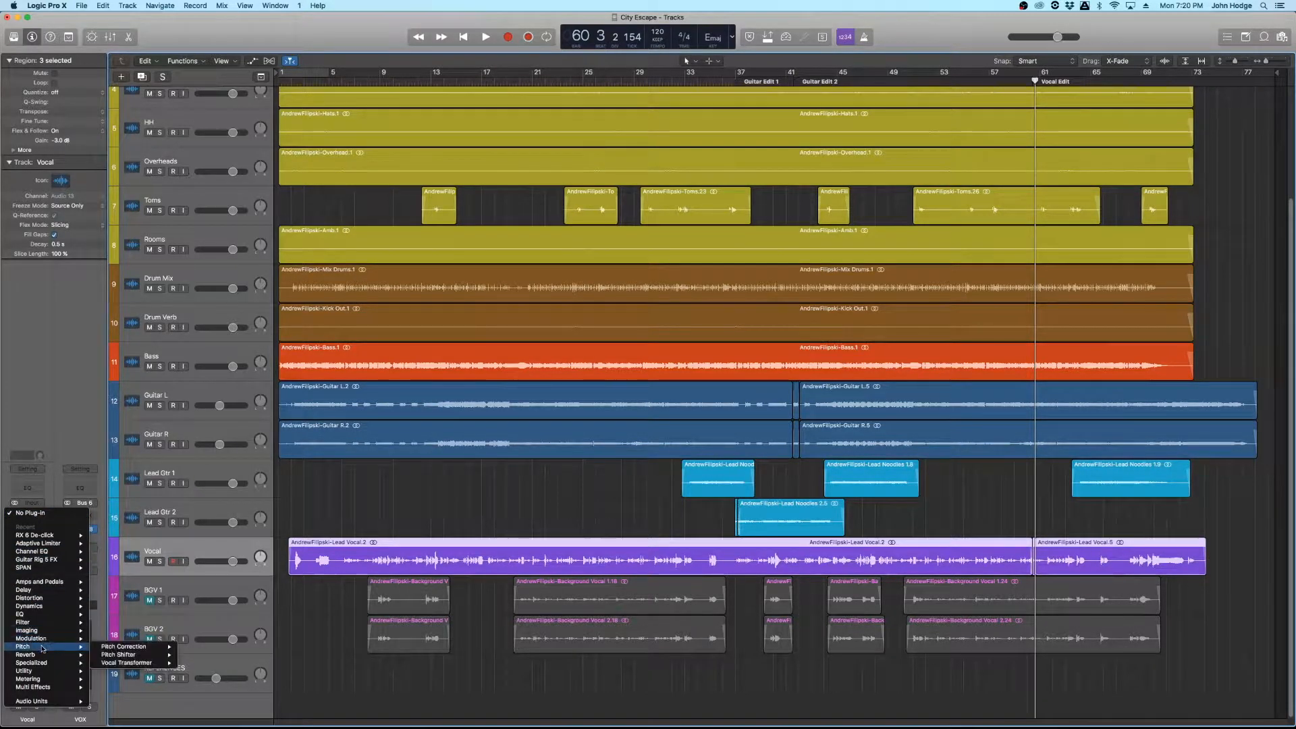
{"action": "mouse_move", "coordinate": [156, 647]}
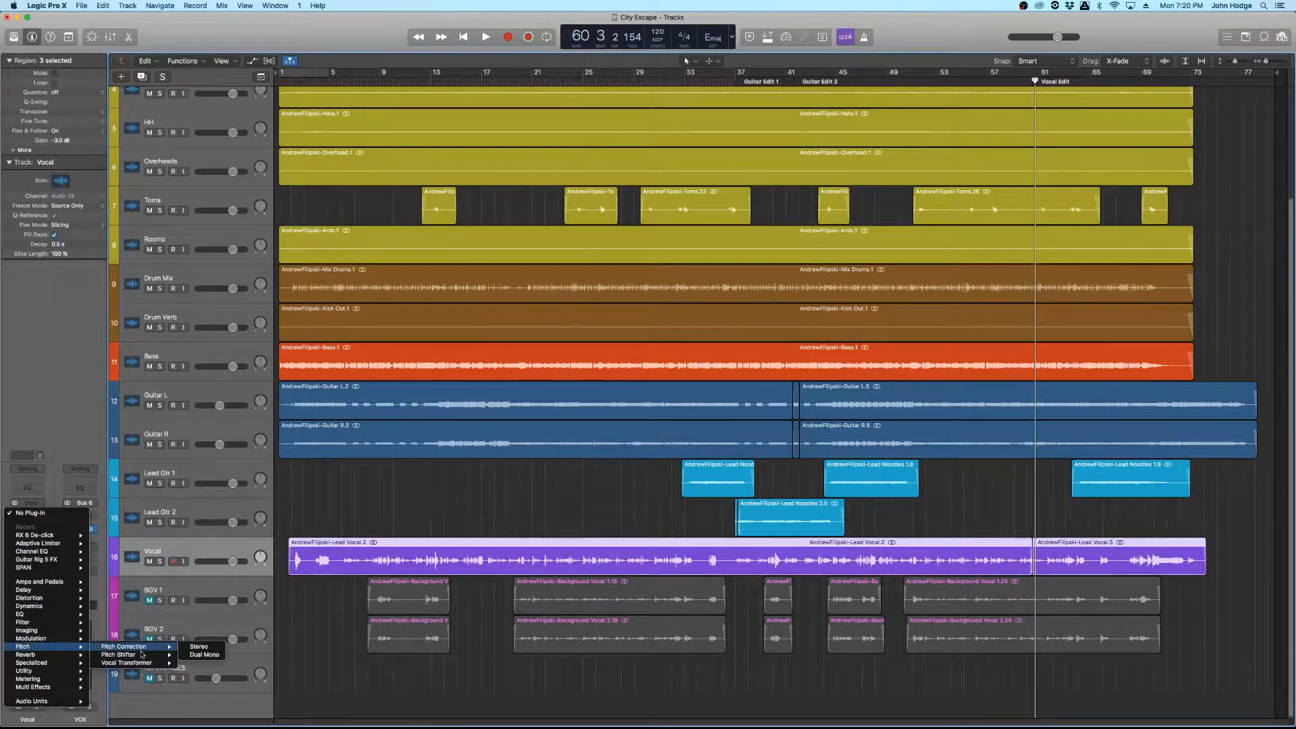
{"action": "left_click", "coordinate": [193, 648]}
{"action": "left_click_drag", "start_coordinate": [226, 47], "coordinate": [591, 259]}
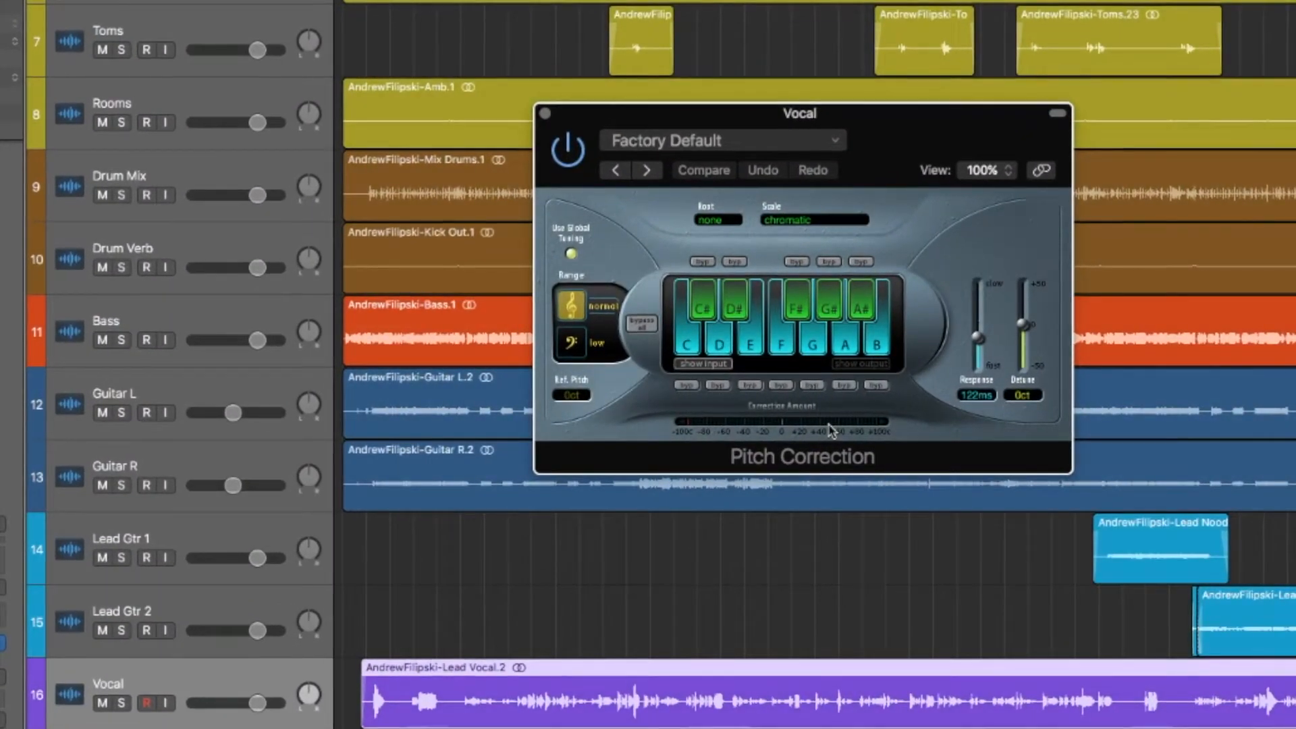
Step: Set the Pitch Correction response to 416 ms and try switching individual keyboard notes off and on again
{"action": "left_click_drag", "start_coordinate": [977, 337], "coordinate": [870, 326]}
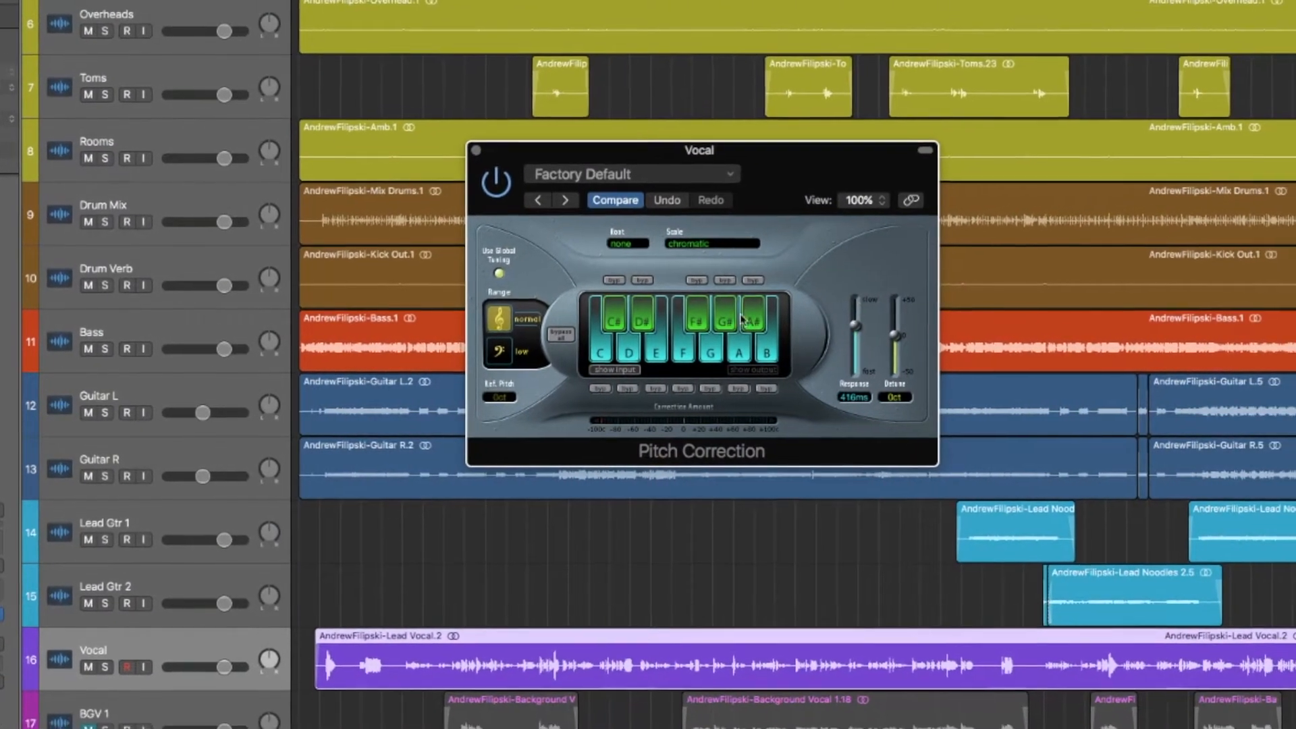
{"action": "left_click", "coordinate": [739, 320]}
{"action": "left_click", "coordinate": [758, 351]}
{"action": "left_click", "coordinate": [711, 358]}
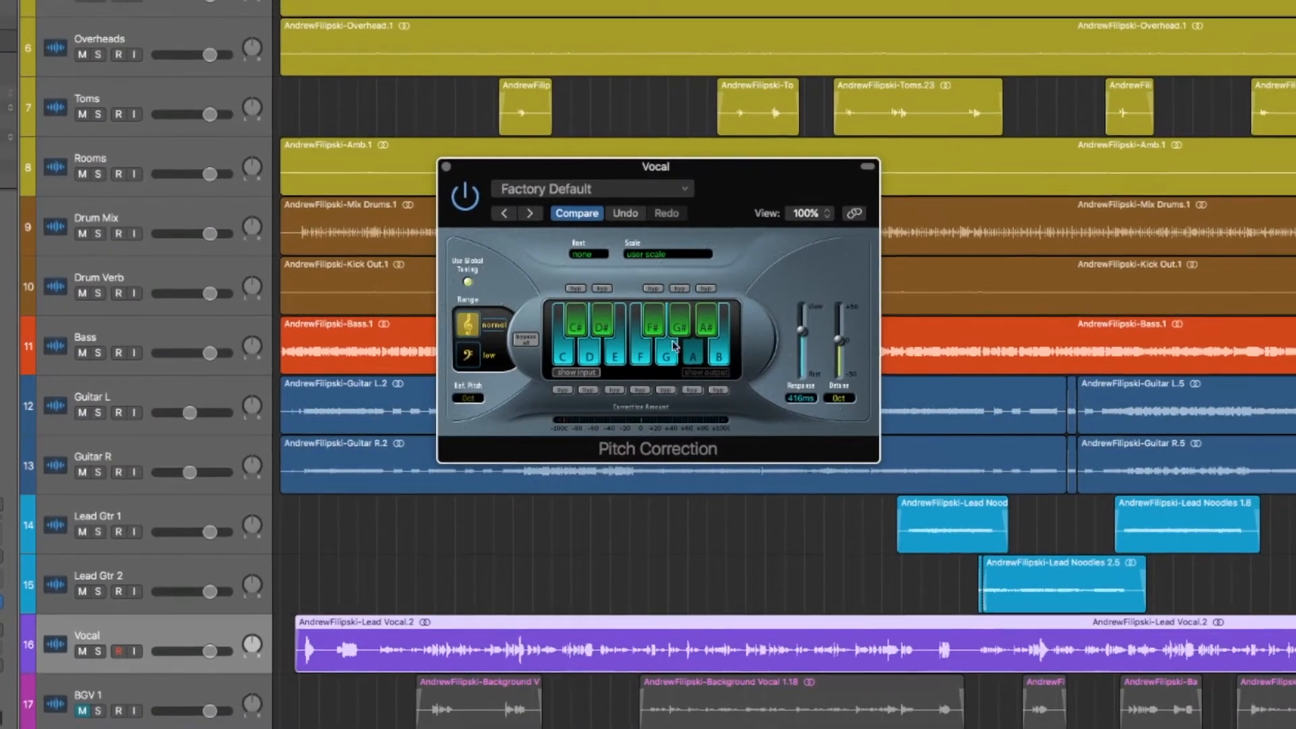
{"action": "left_click", "coordinate": [678, 355]}
{"action": "left_click", "coordinate": [654, 335]}
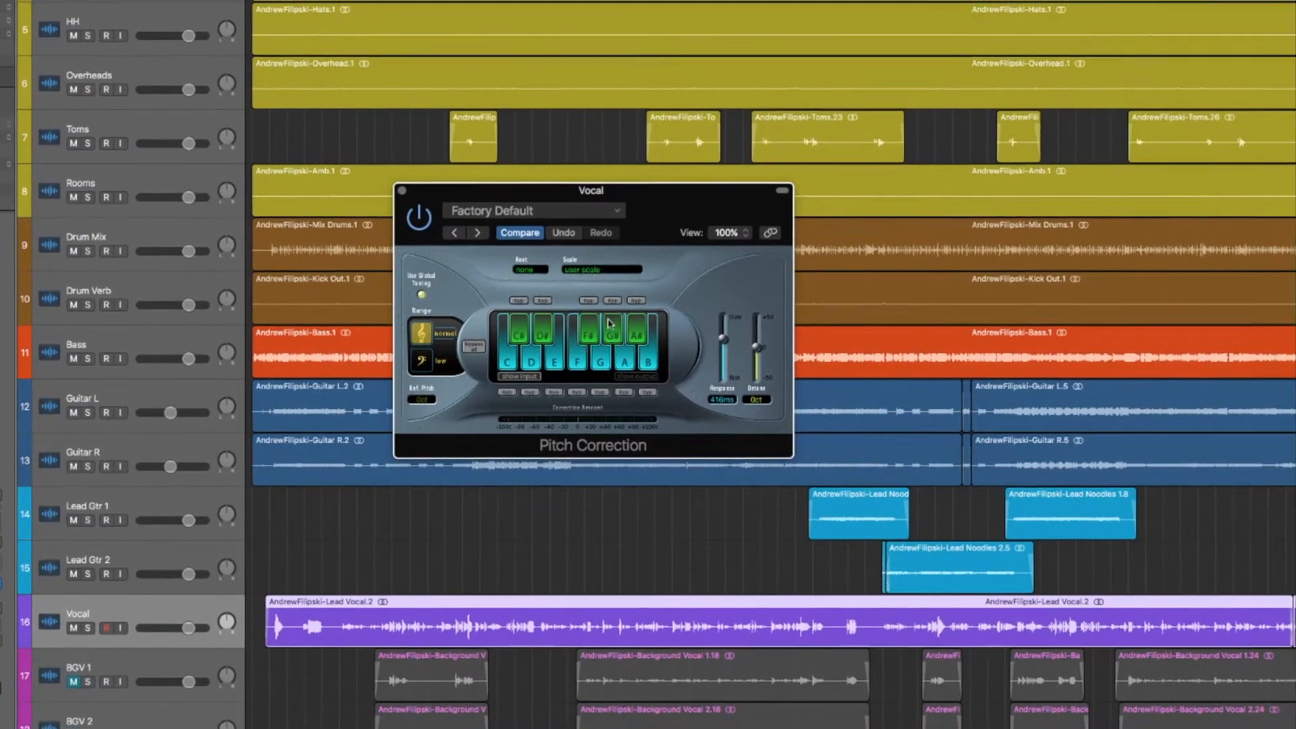
Step: Look through the available Pitch Correction scales without choosing one and close the plug-in window
{"action": "left_click", "coordinate": [601, 269]}
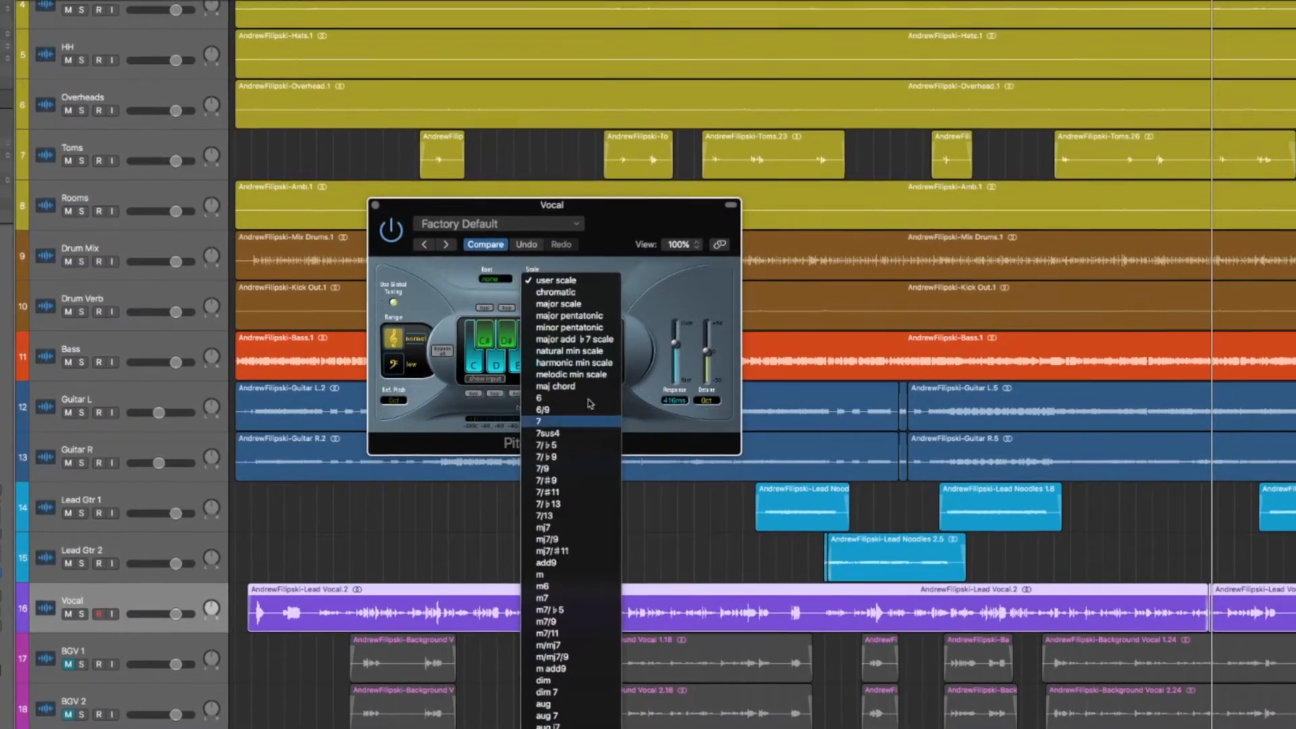
{"action": "left_click", "coordinate": [625, 274]}
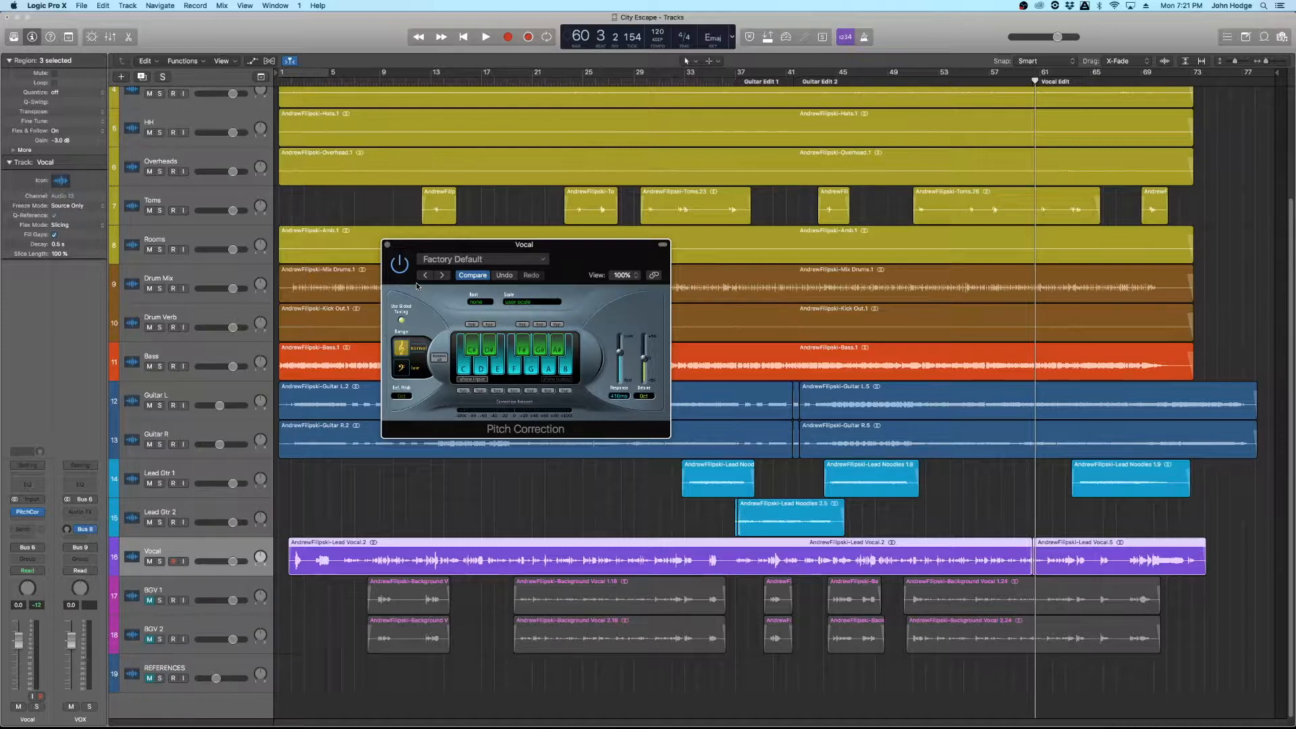
{"action": "left_click", "coordinate": [388, 246]}
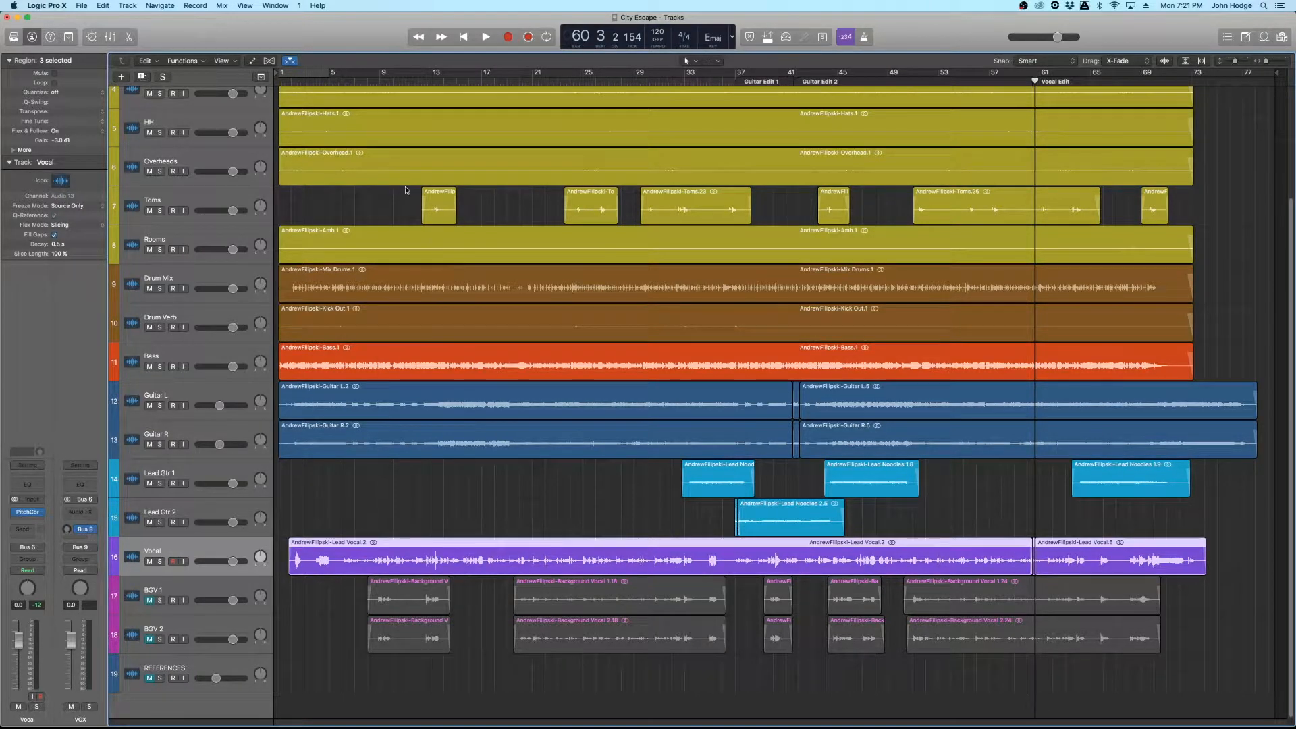
Step: Place the playhead at bar 7 and open the lead vocal in the audio track editor
{"action": "left_click", "coordinate": [356, 80]}
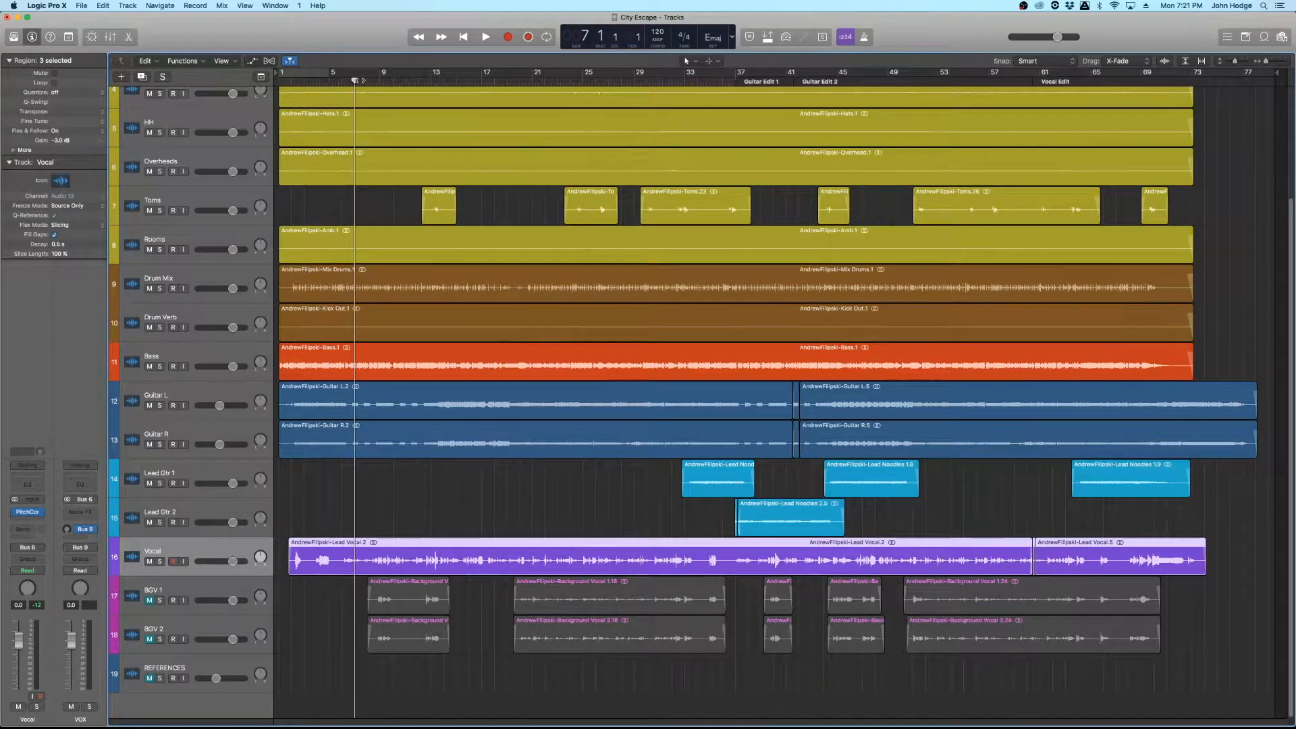
{"action": "double_click", "coordinate": [475, 563]}
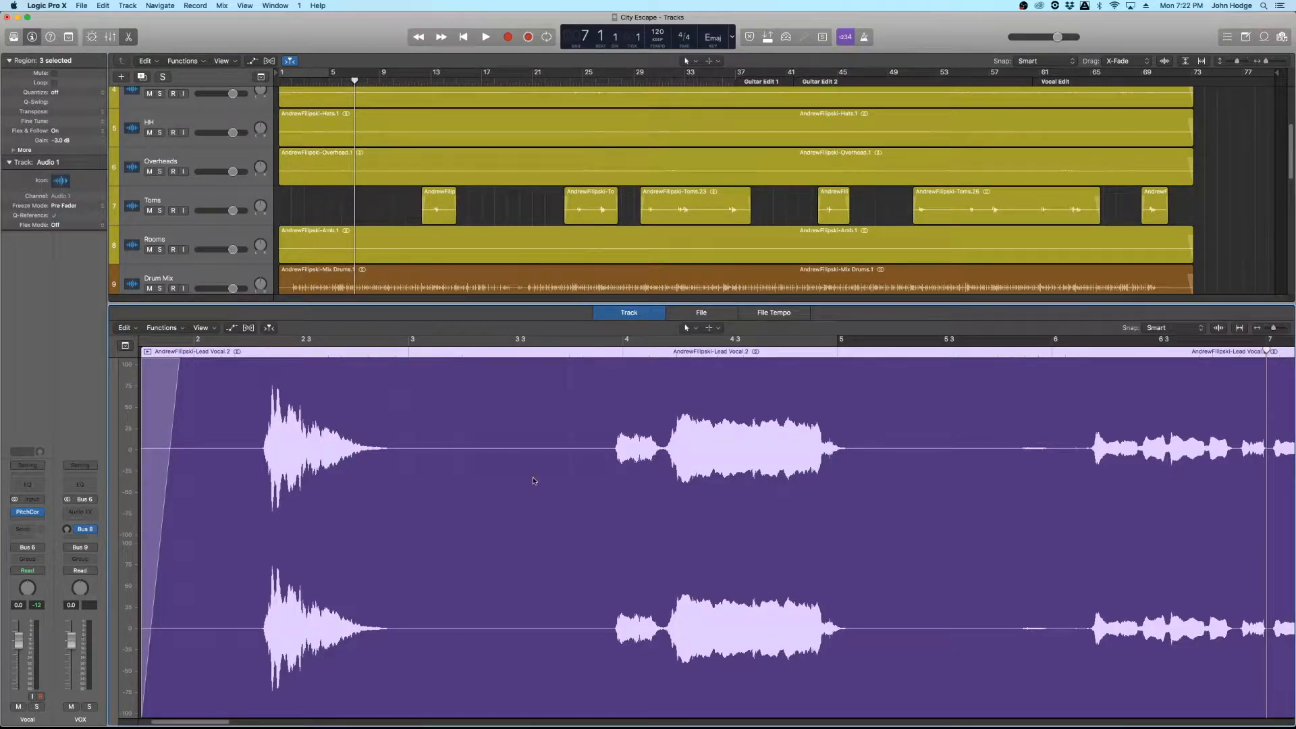
{"action": "key", "text": "super+Left"}
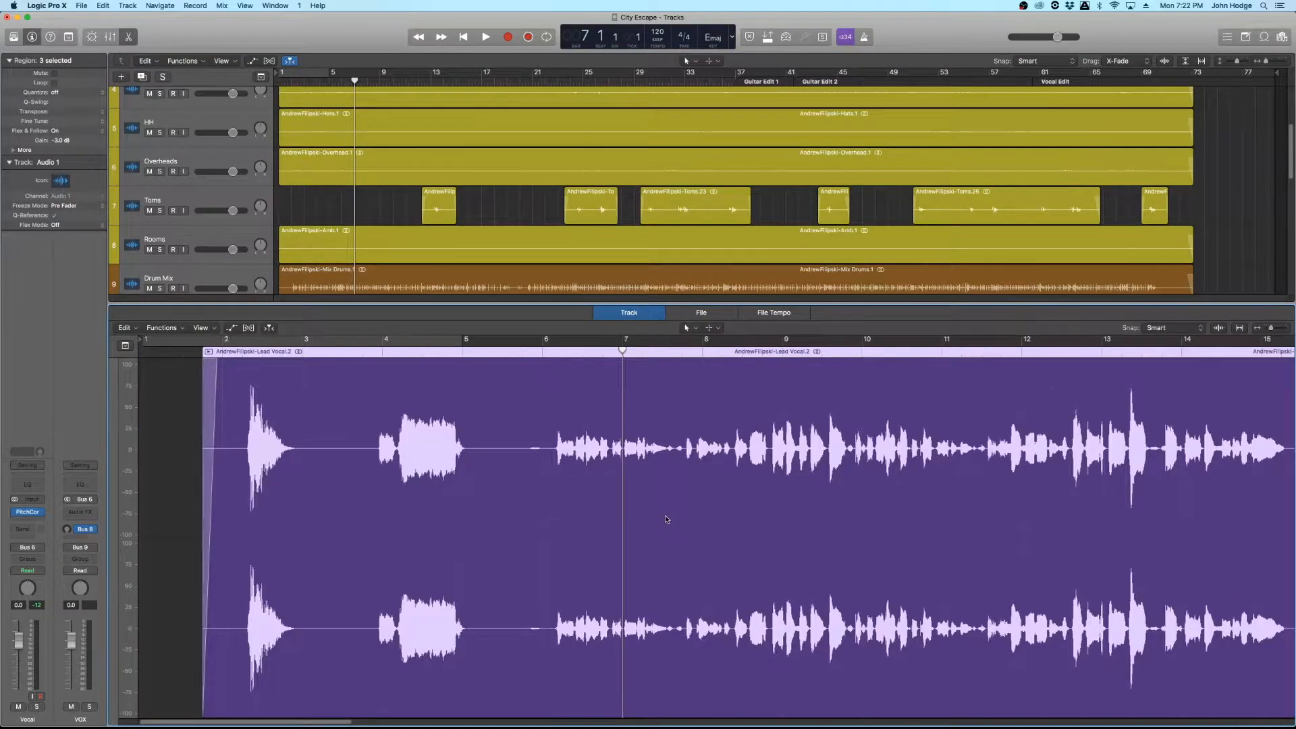
{"action": "scroll", "coordinate": [666, 520], "scroll_direction": "right", "scroll_amount": 3}
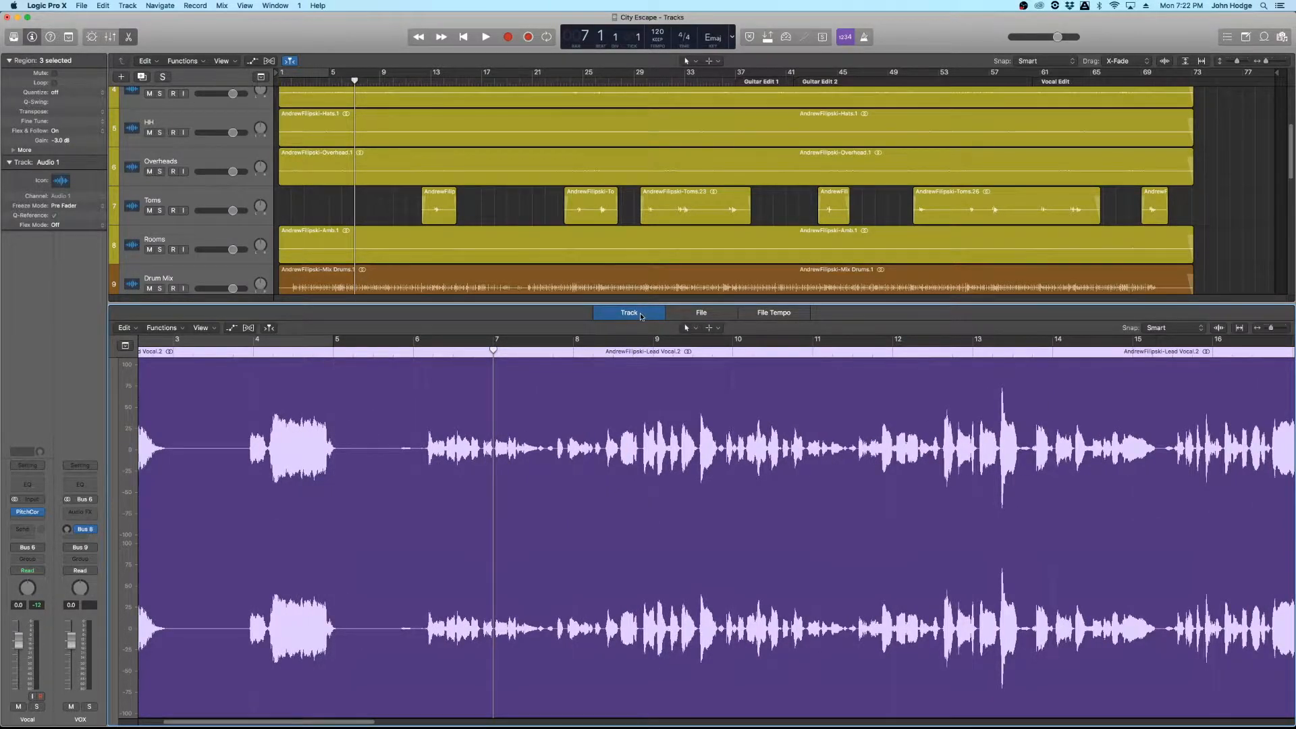
{"action": "key", "text": "e"}
{"action": "key", "text": "e"}
Step: Enable Flex for the vocal in the track editor and set its mode to Flex Pitch
{"action": "left_click", "coordinate": [249, 328]}
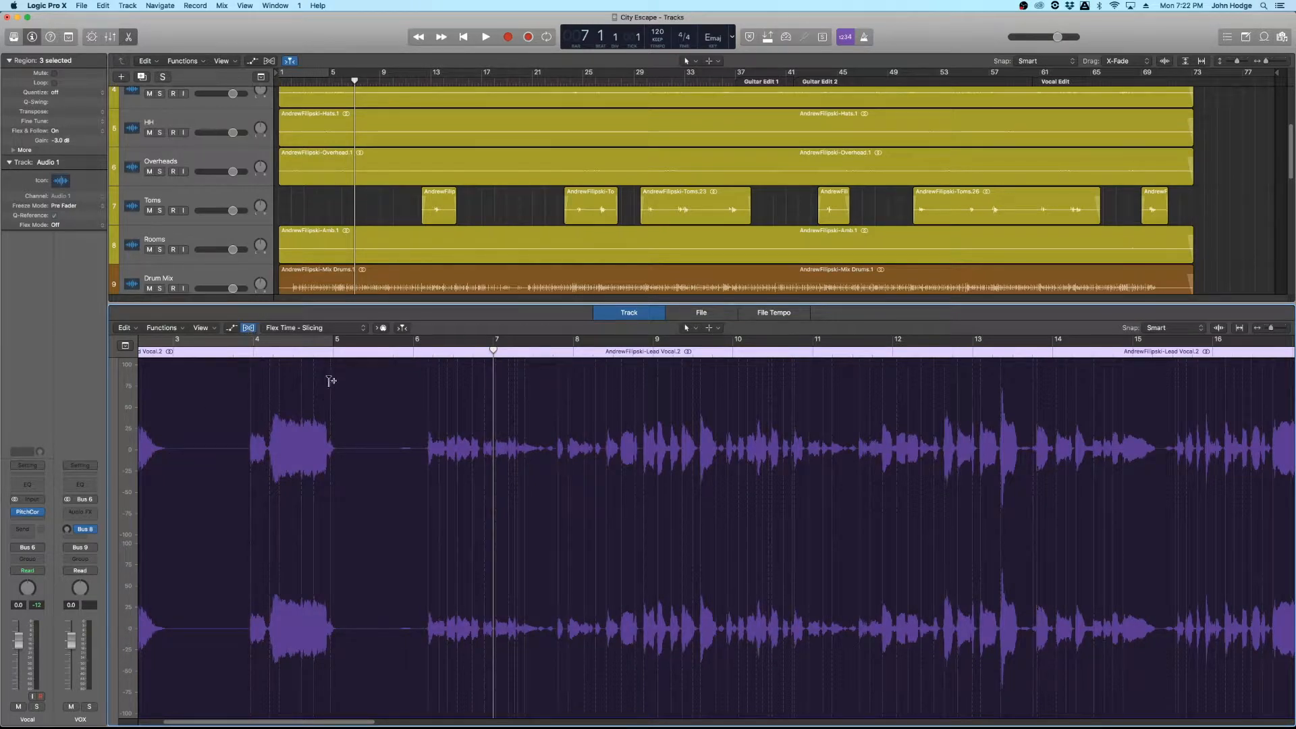
{"action": "left_click", "coordinate": [344, 331]}
{"action": "left_click", "coordinate": [324, 317]}
{"action": "left_click", "coordinate": [353, 329]}
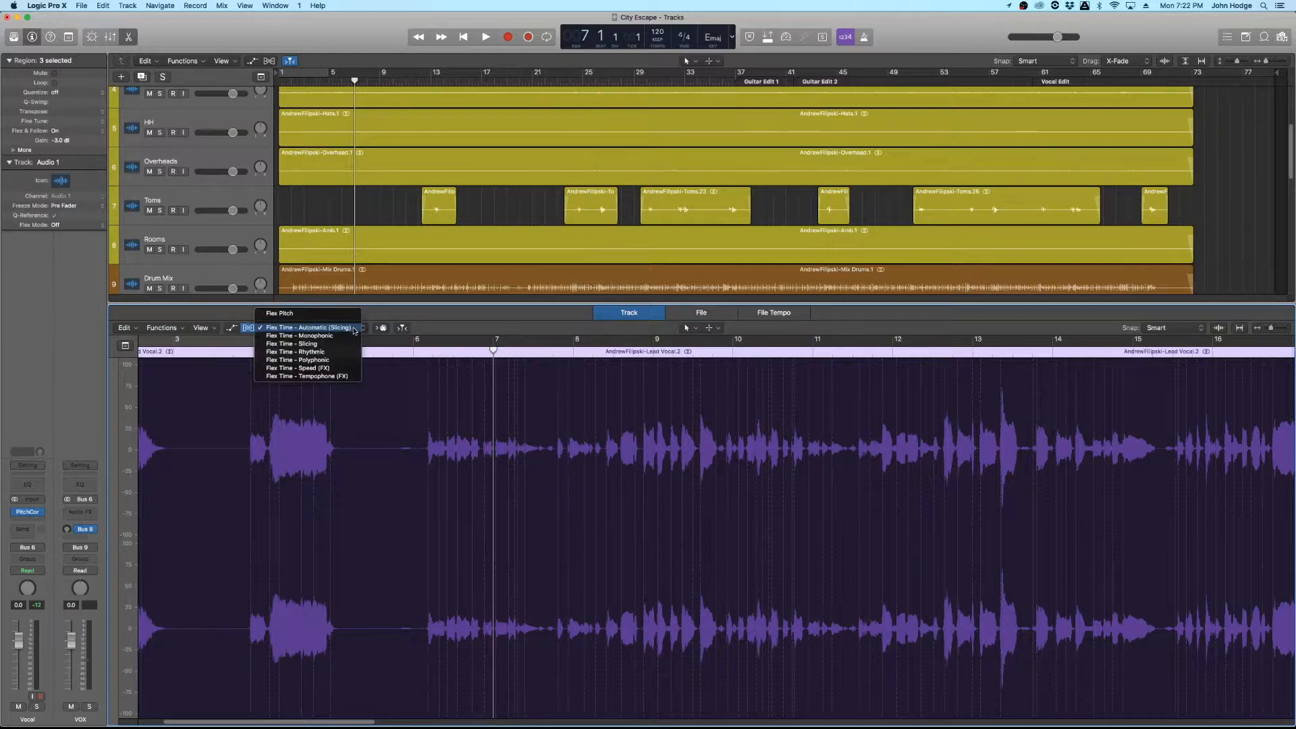
{"action": "left_click", "coordinate": [326, 314]}
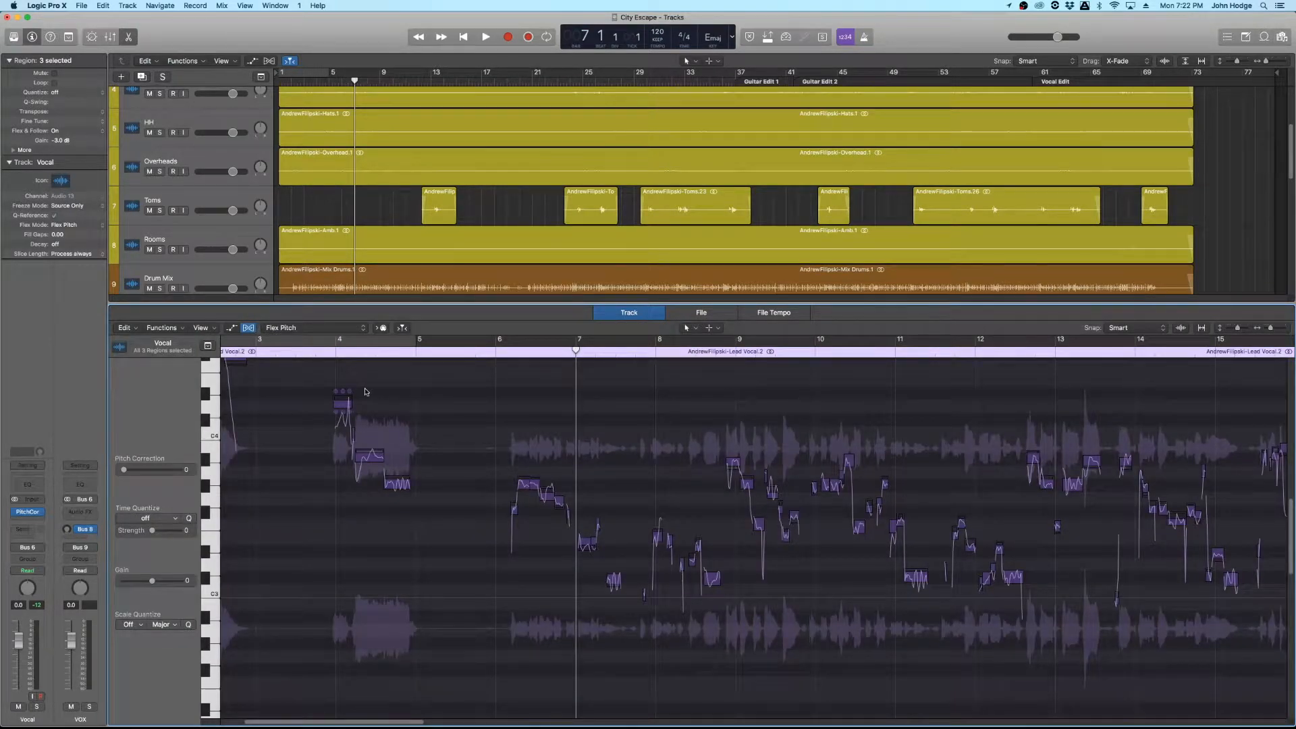
Step: Examine the lead vocal's detected pitch notes in detail and across the length of the song
{"action": "key", "text": "super+Left"}
{"action": "key", "text": "super+Left"}
{"action": "key", "text": "super+Left"}
{"action": "key", "text": "super+Left"}
{"action": "key", "text": "super+Left"}
{"action": "key", "text": "super+Left"}
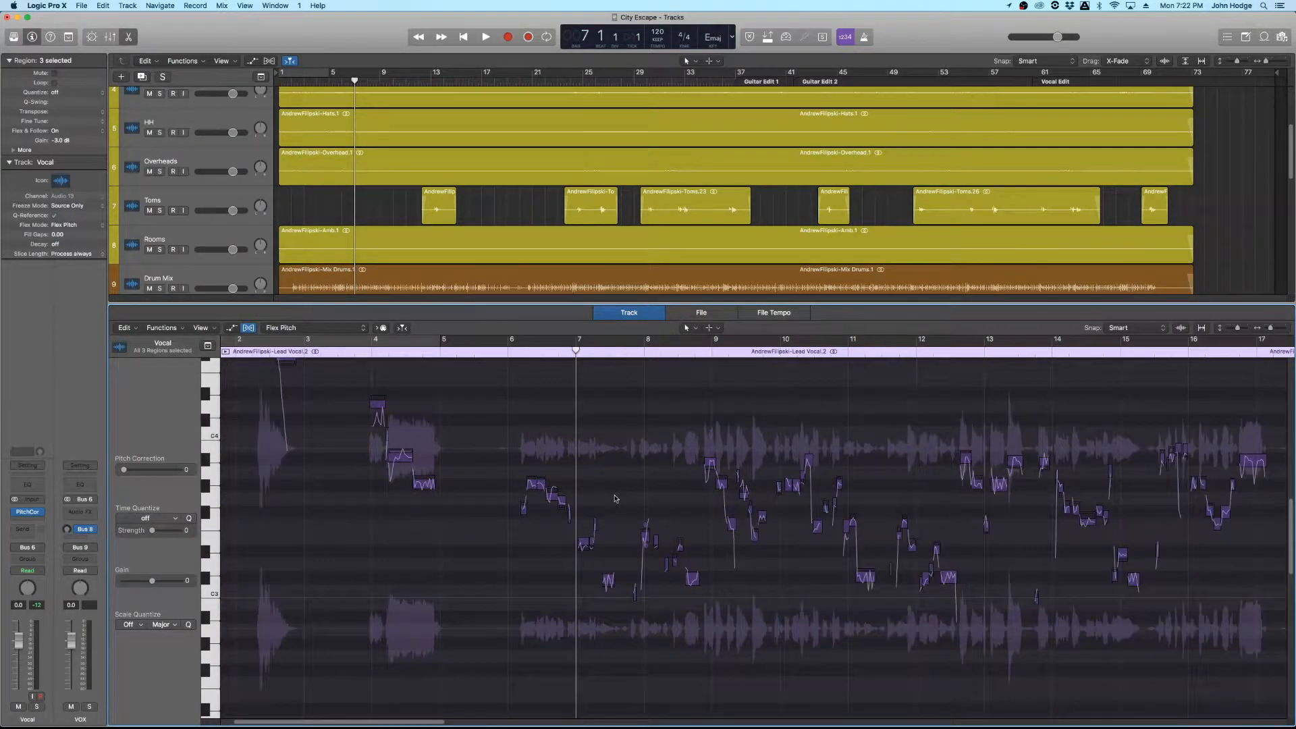
{"action": "key", "text": "super+Right"}
{"action": "key", "text": "super+Right"}
{"action": "key", "text": "super+Right"}
{"action": "key", "text": "super+Right"}
{"action": "key", "text": "super+Right"}
{"action": "key", "text": "super+Right"}
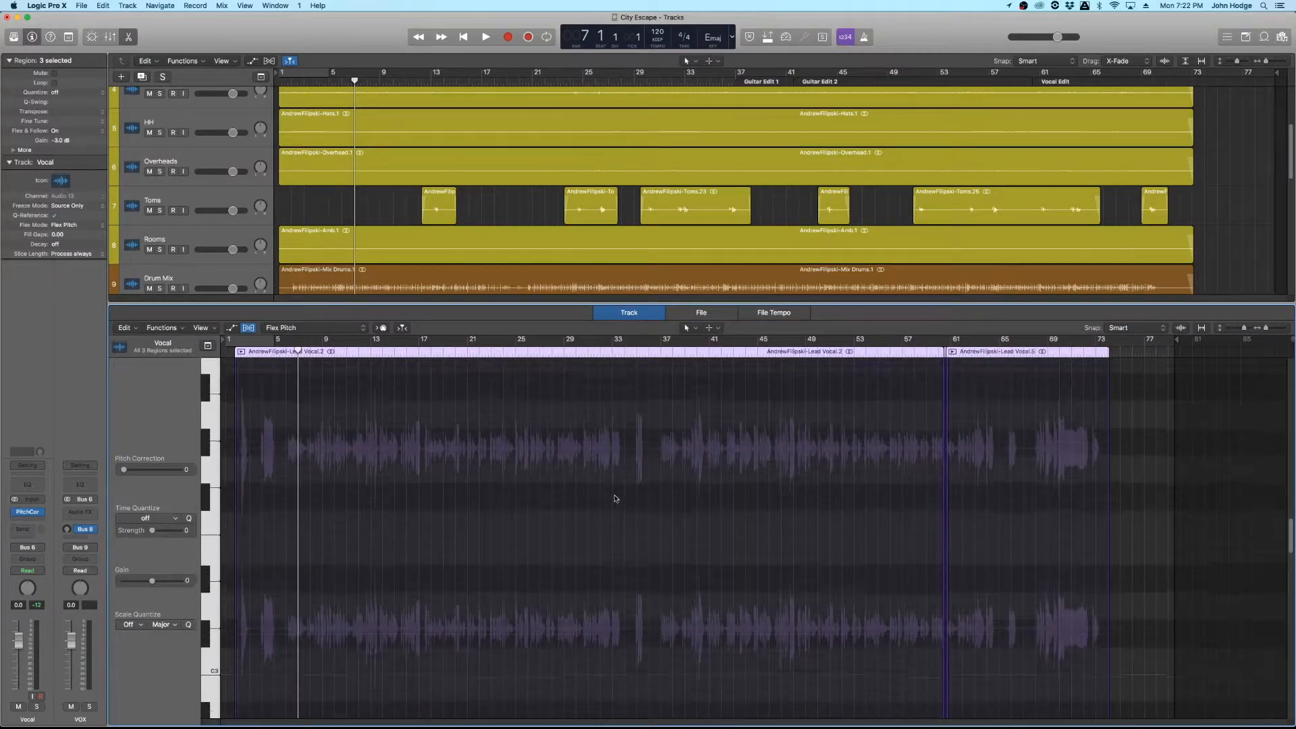
{"action": "key", "text": "super+Left"}
{"action": "key", "text": "super+Left"}
{"action": "key", "text": "super+Left"}
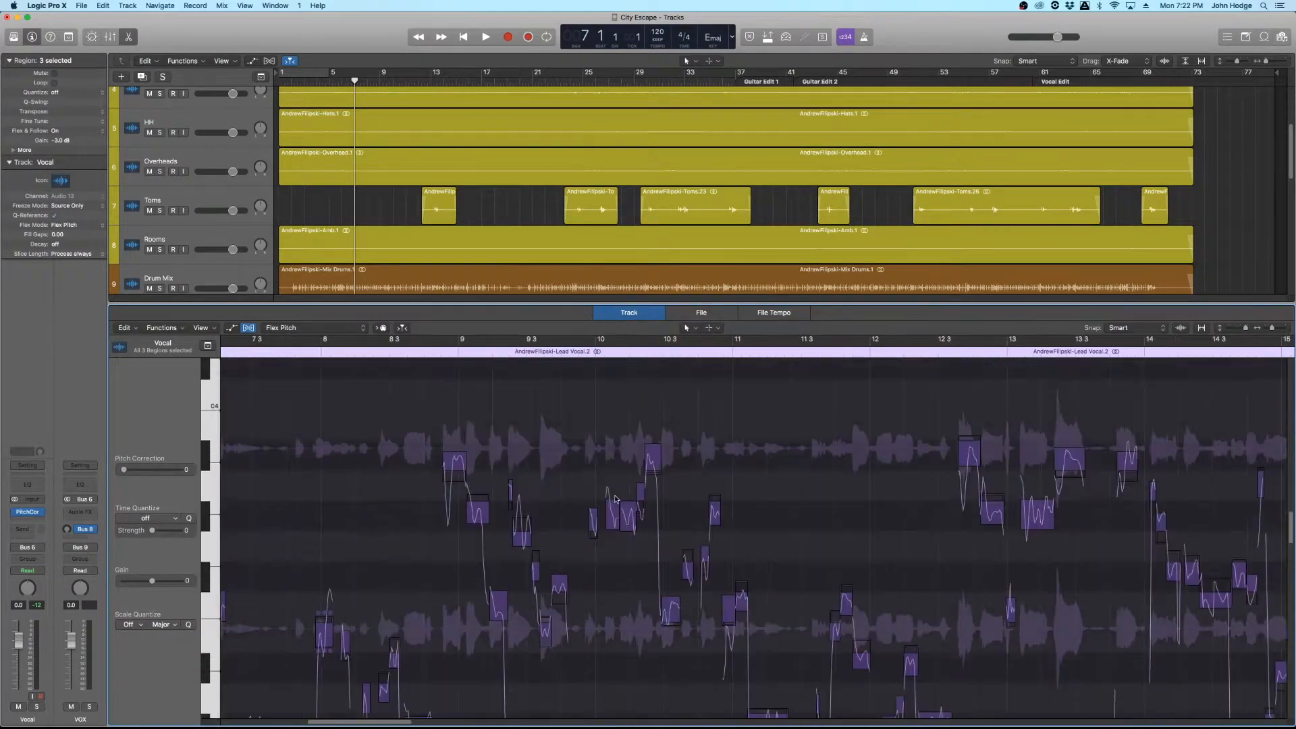
{"action": "scroll", "coordinate": [612, 515], "scroll_direction": "down", "scroll_amount": 5}
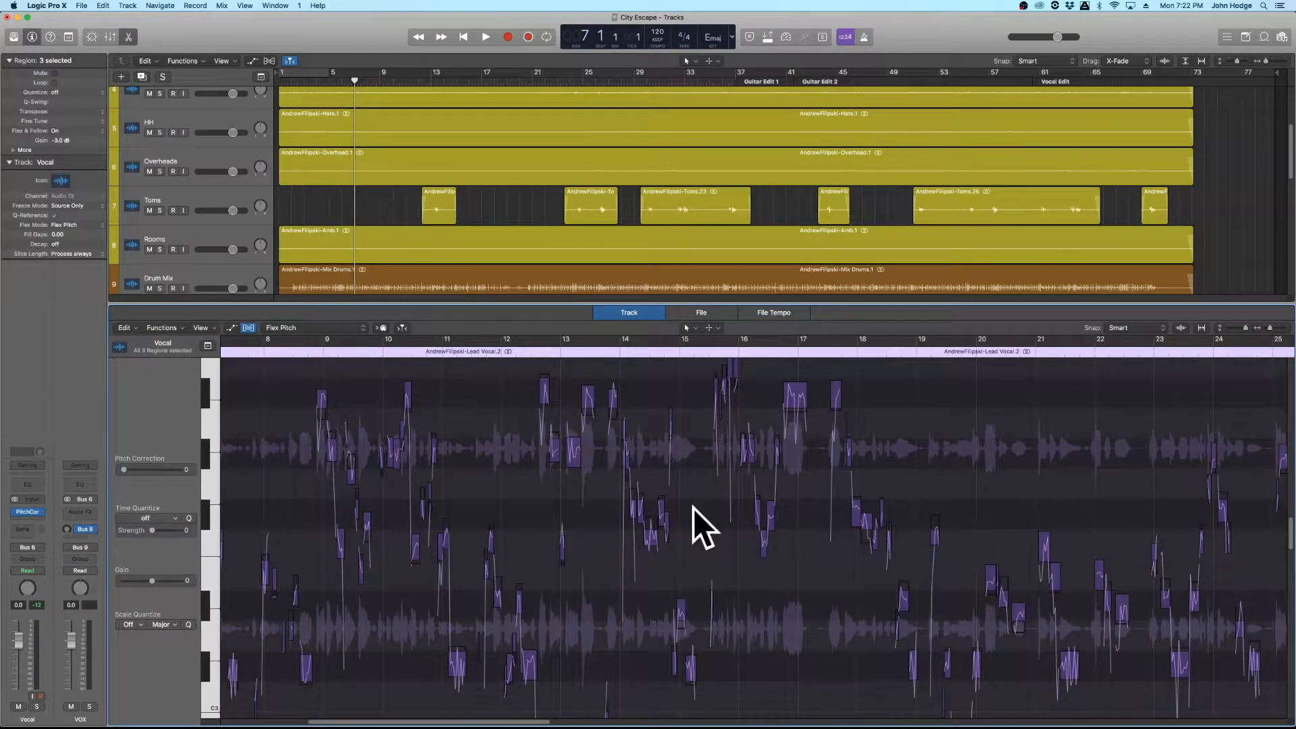
{"action": "key", "text": "super+Left"}
{"action": "key", "text": "super+Left"}
{"action": "key", "text": "super+Left"}
{"action": "key", "text": "super+Left"}
{"action": "key", "text": "super+Up"}
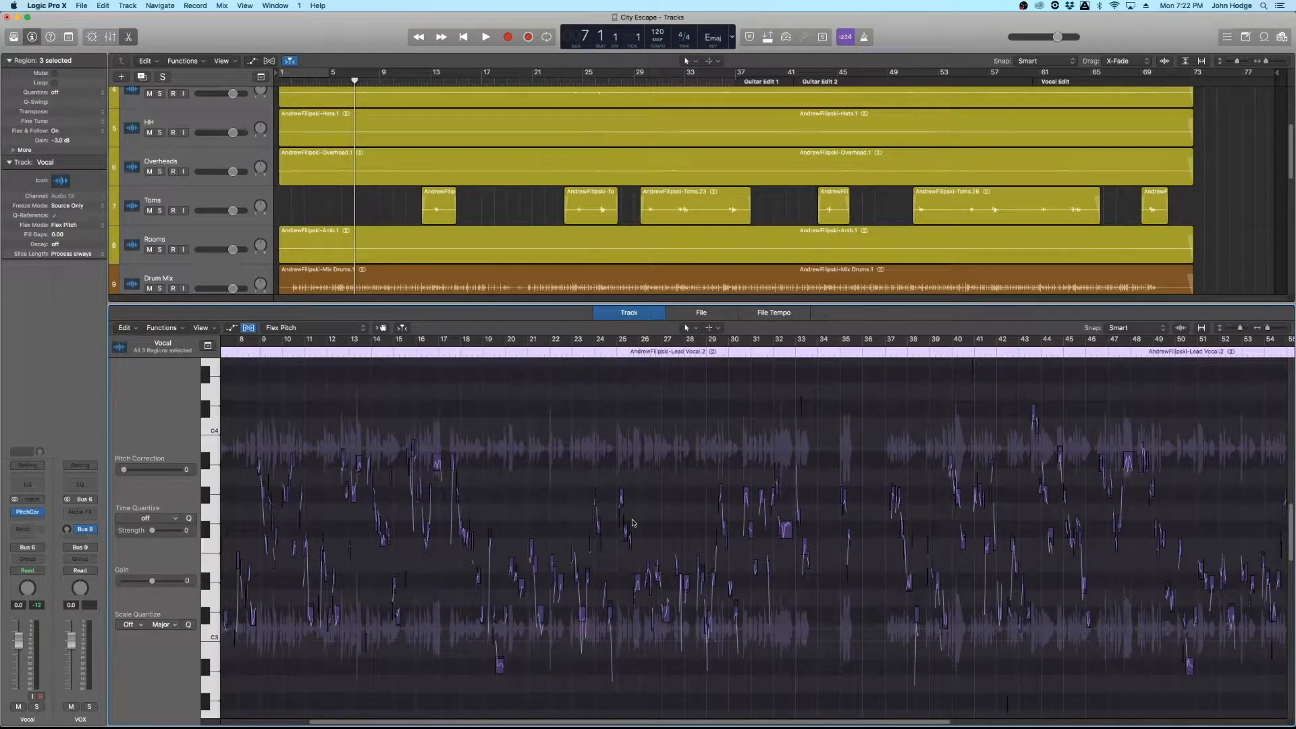
{"action": "scroll", "coordinate": [632, 522], "scroll_direction": "left", "scroll_amount": 5}
Step: Split the short lead vocal phrase between about bars 3 and 5 into its own region
{"action": "scroll", "coordinate": [488, 169], "scroll_direction": "down", "scroll_amount": 5}
{"action": "scroll", "coordinate": [488, 170], "scroll_direction": "down", "scroll_amount": 5}
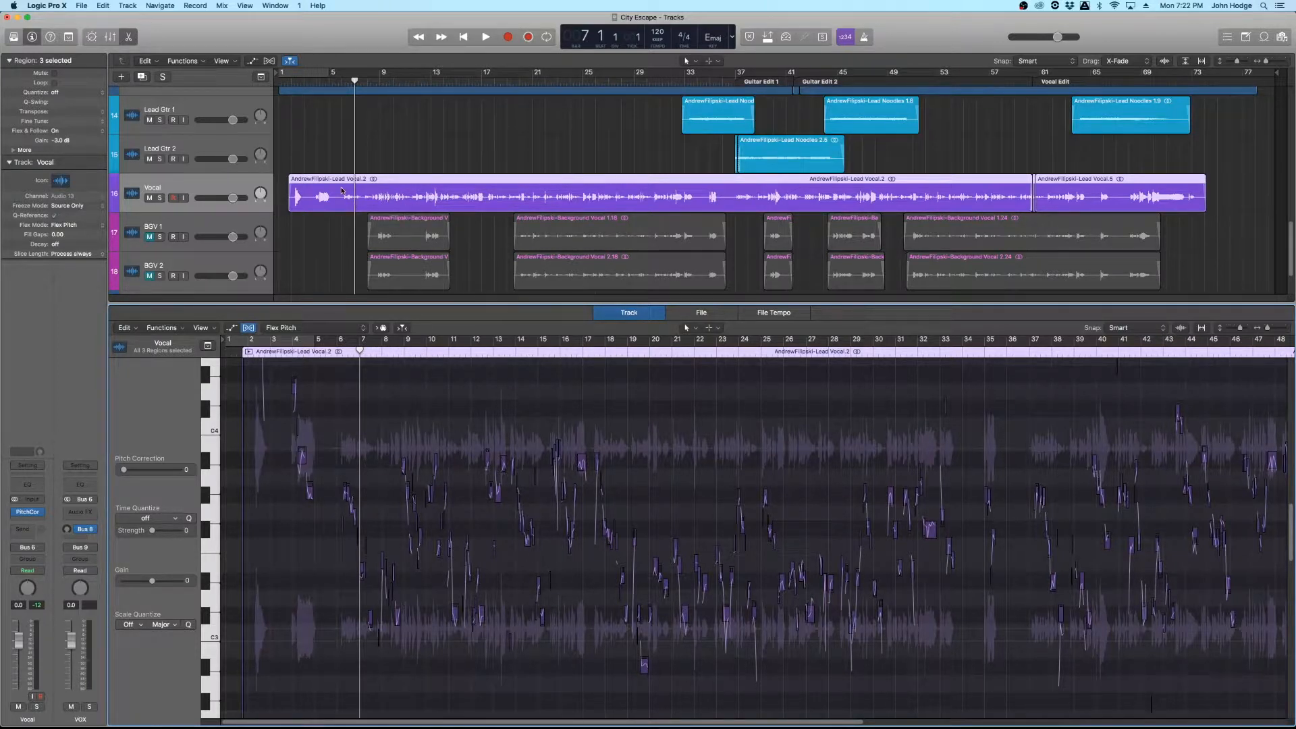
{"action": "left_click_drag", "start_coordinate": [286, 178], "coordinate": [332, 198]}
{"action": "left_click", "coordinate": [321, 167]}
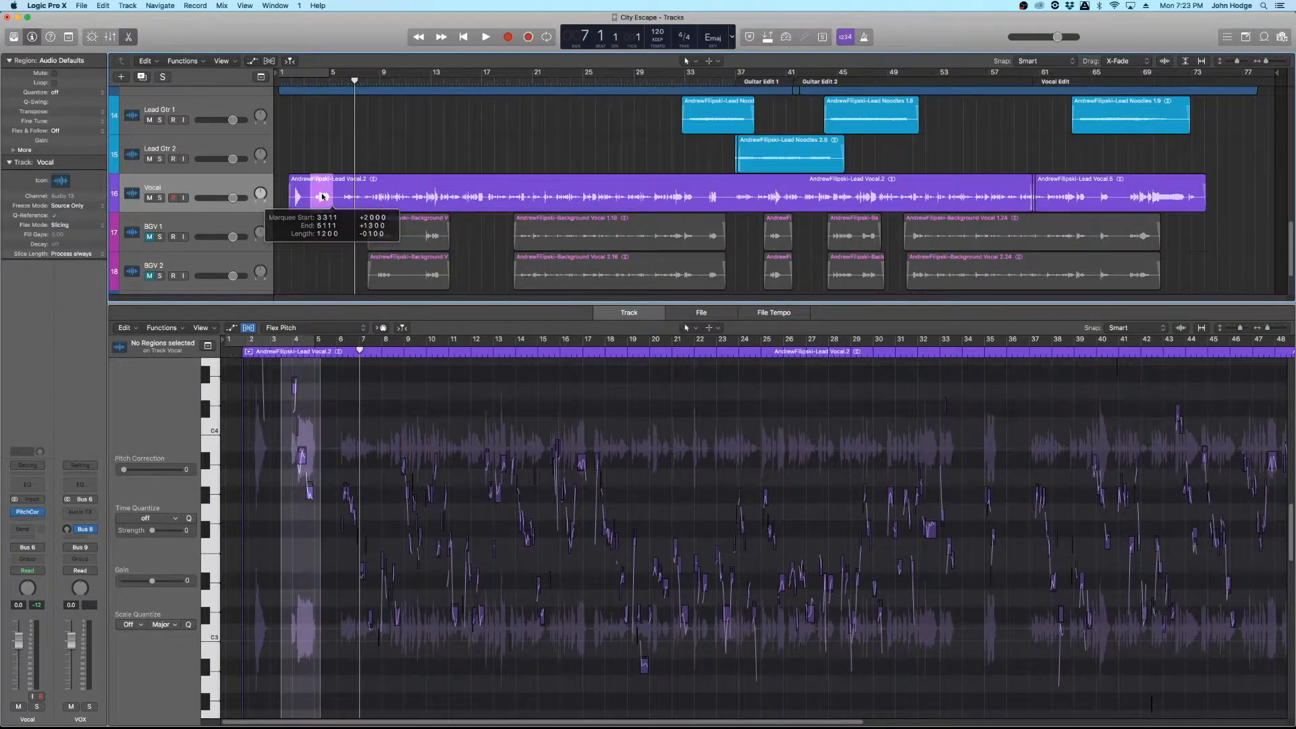
{"action": "left_click", "coordinate": [321, 183]}
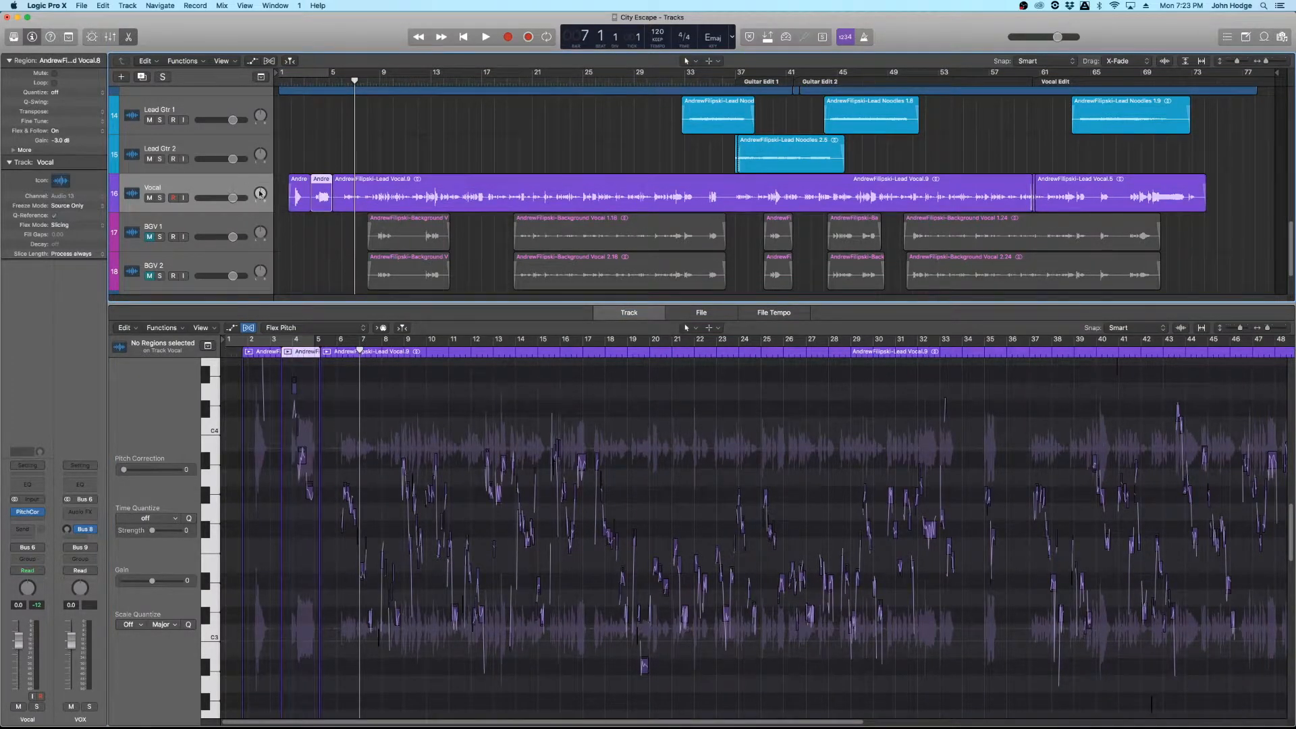
Step: Duplicate the Vocal track with Flex hidden in the editor and move the split phrase onto the new track
{"action": "left_click", "coordinate": [249, 328]}
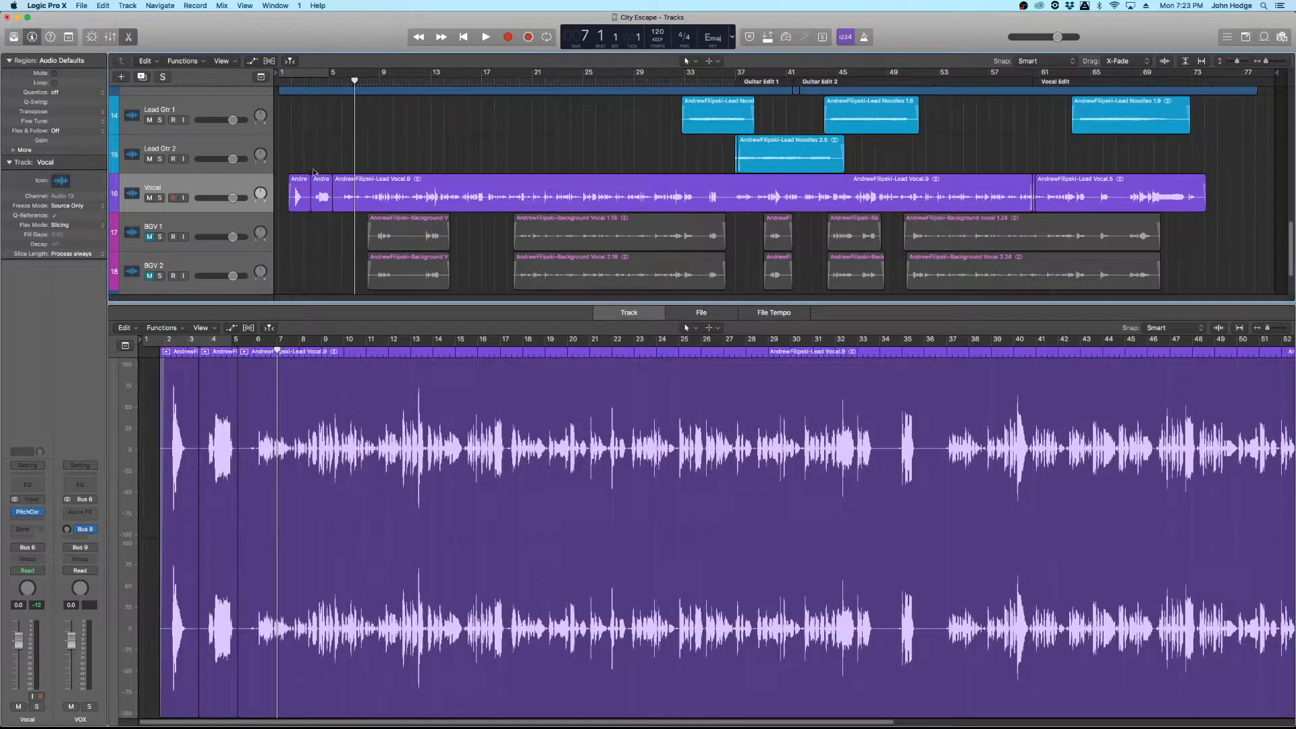
{"action": "left_click", "coordinate": [215, 186]}
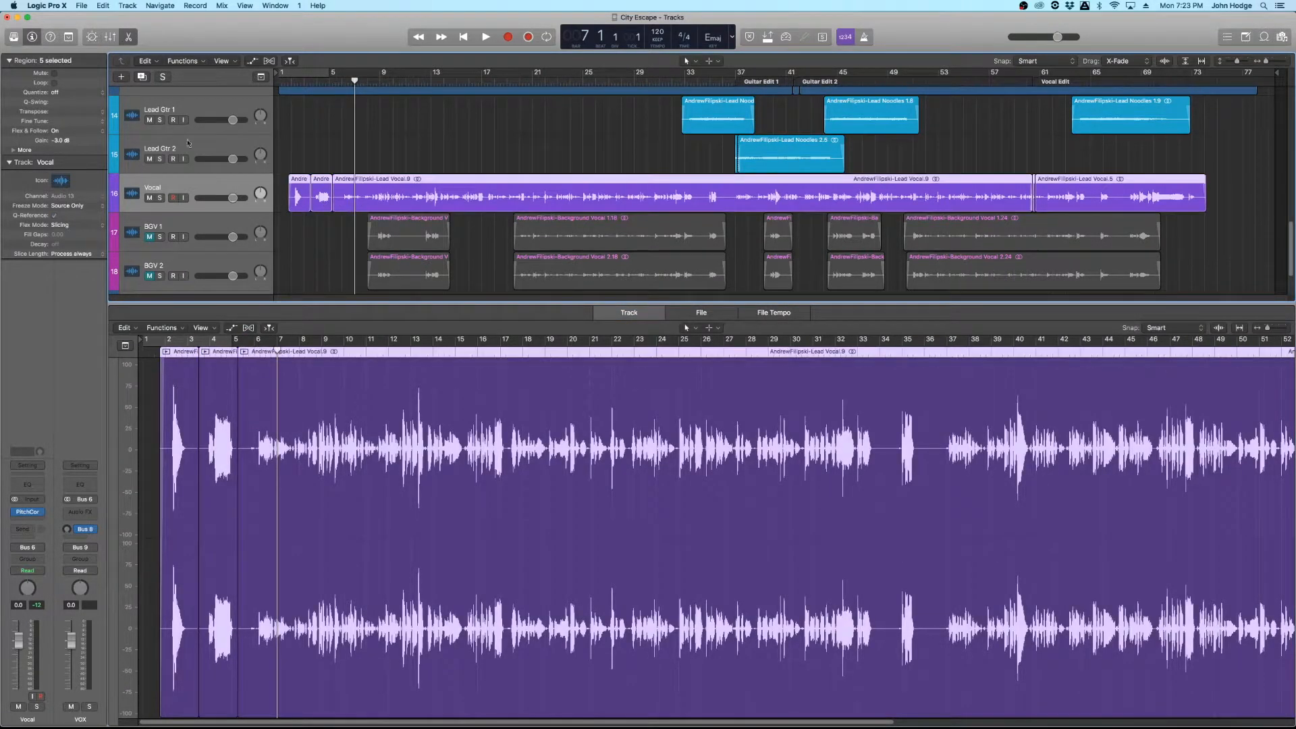
{"action": "left_click", "coordinate": [142, 76]}
{"action": "left_click_drag", "start_coordinate": [324, 199], "coordinate": [321, 235]}
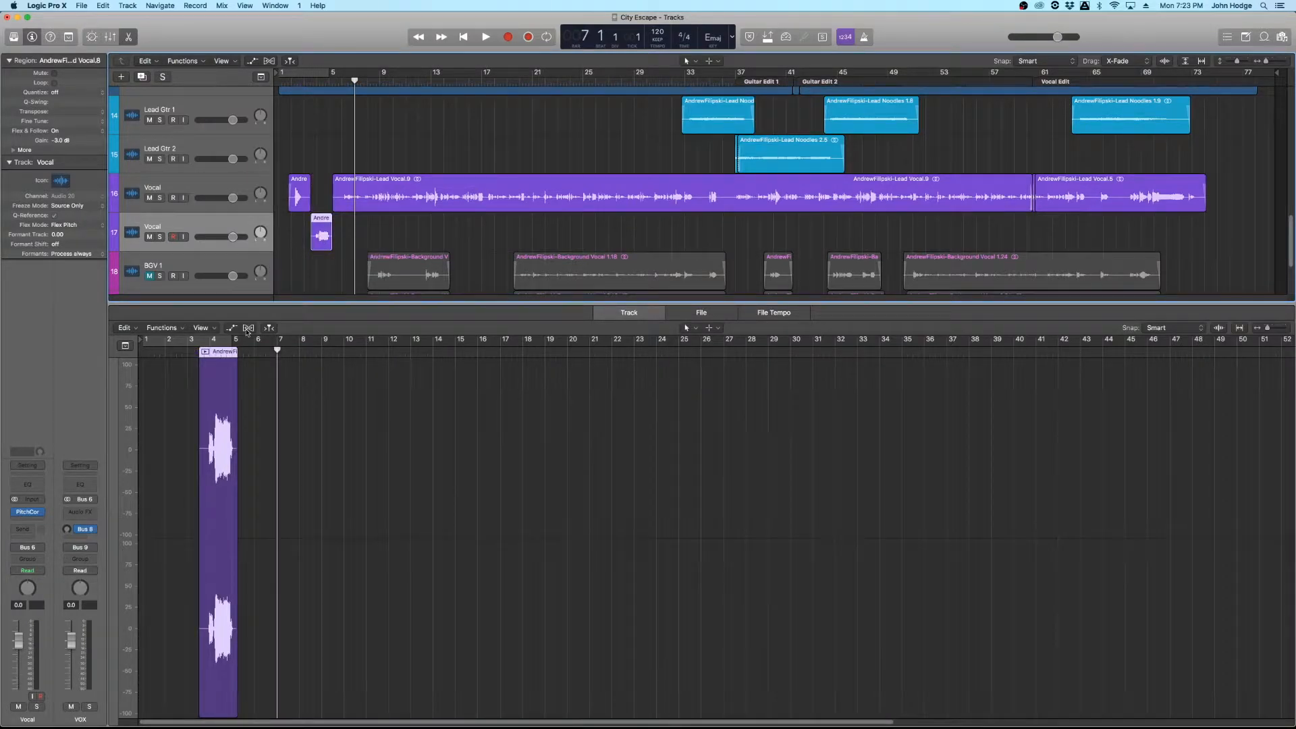
Step: Show Flex Pitch for the moved phrase and examine its notes up close
{"action": "left_click", "coordinate": [248, 328]}
{"action": "key", "text": "super+Right"}
{"action": "key", "text": "super+Right"}
{"action": "key", "text": "super+Right"}
{"action": "key", "text": "super+Right"}
{"action": "key", "text": "super+Right"}
{"action": "key", "text": "super+Right"}
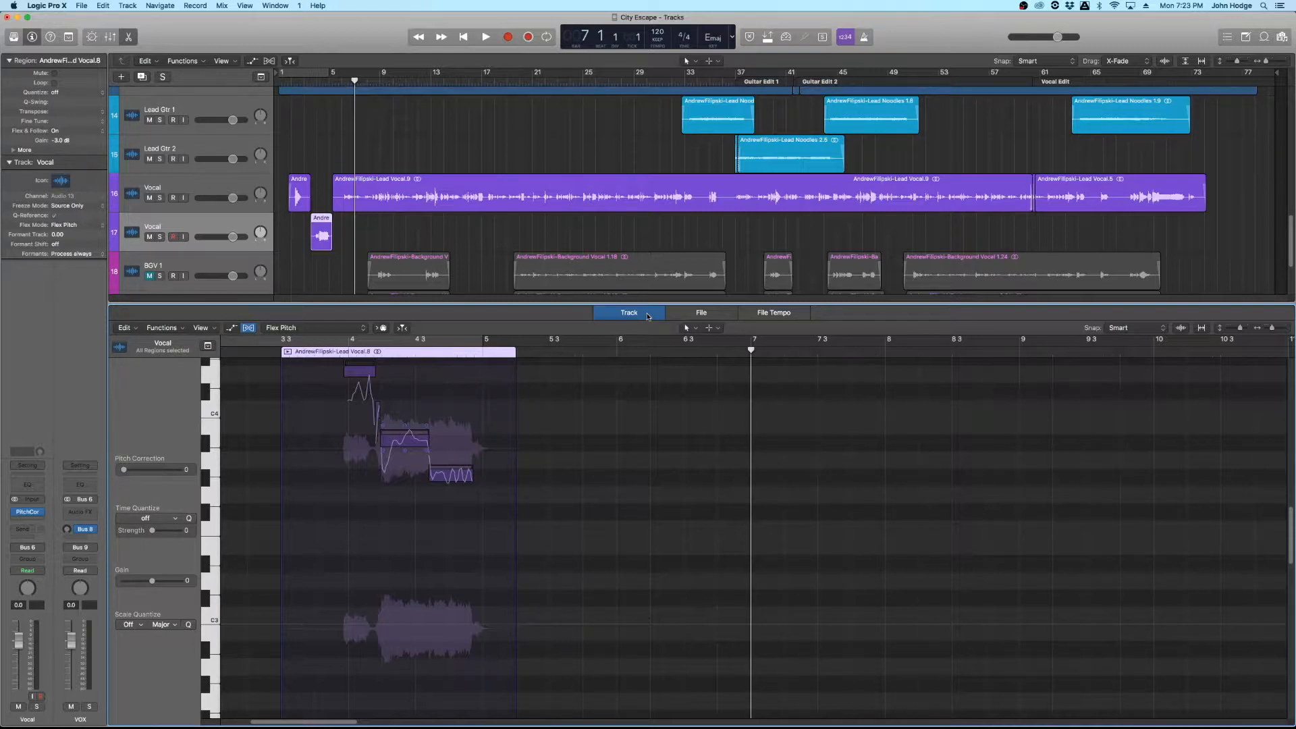
Step: Undo the phrase move, the duplicated Vocal track and the region split
{"action": "key", "text": "super+z"}
{"action": "key", "text": "super+z"}
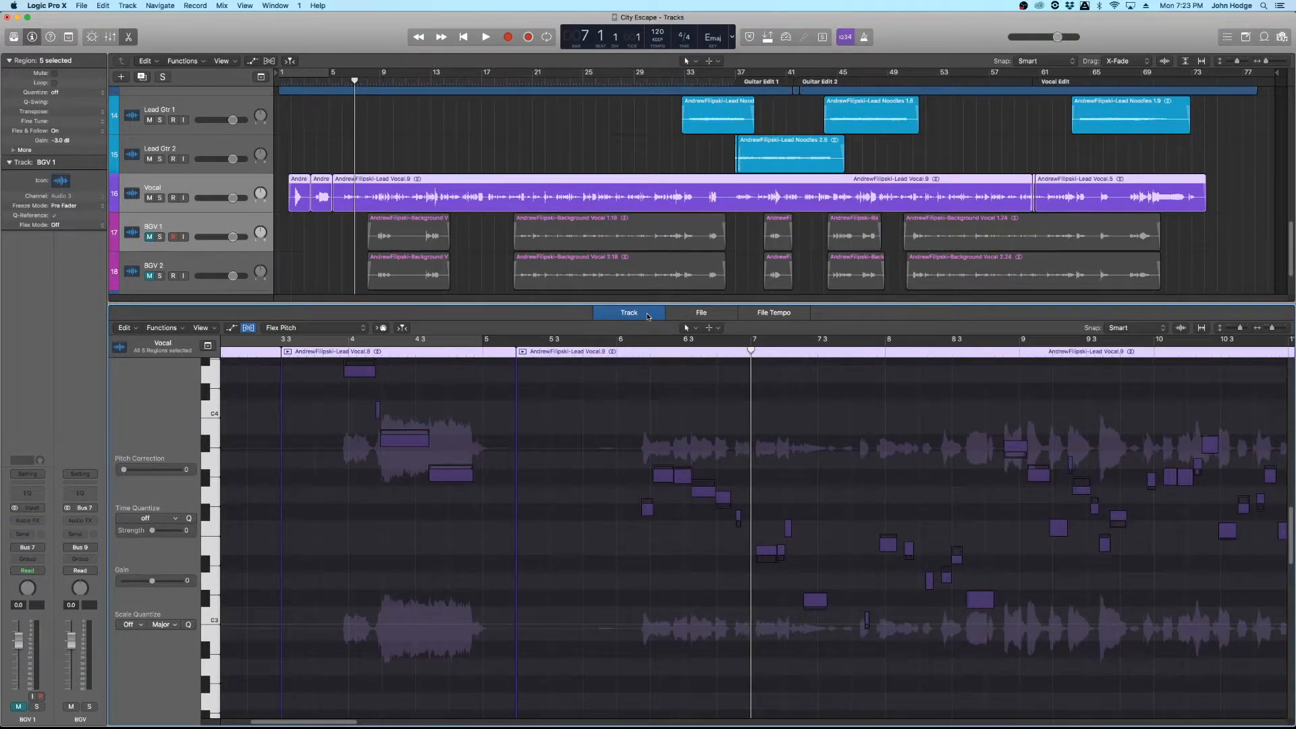
{"action": "key", "text": "super+z"}
{"action": "left_click", "coordinate": [551, 134]}
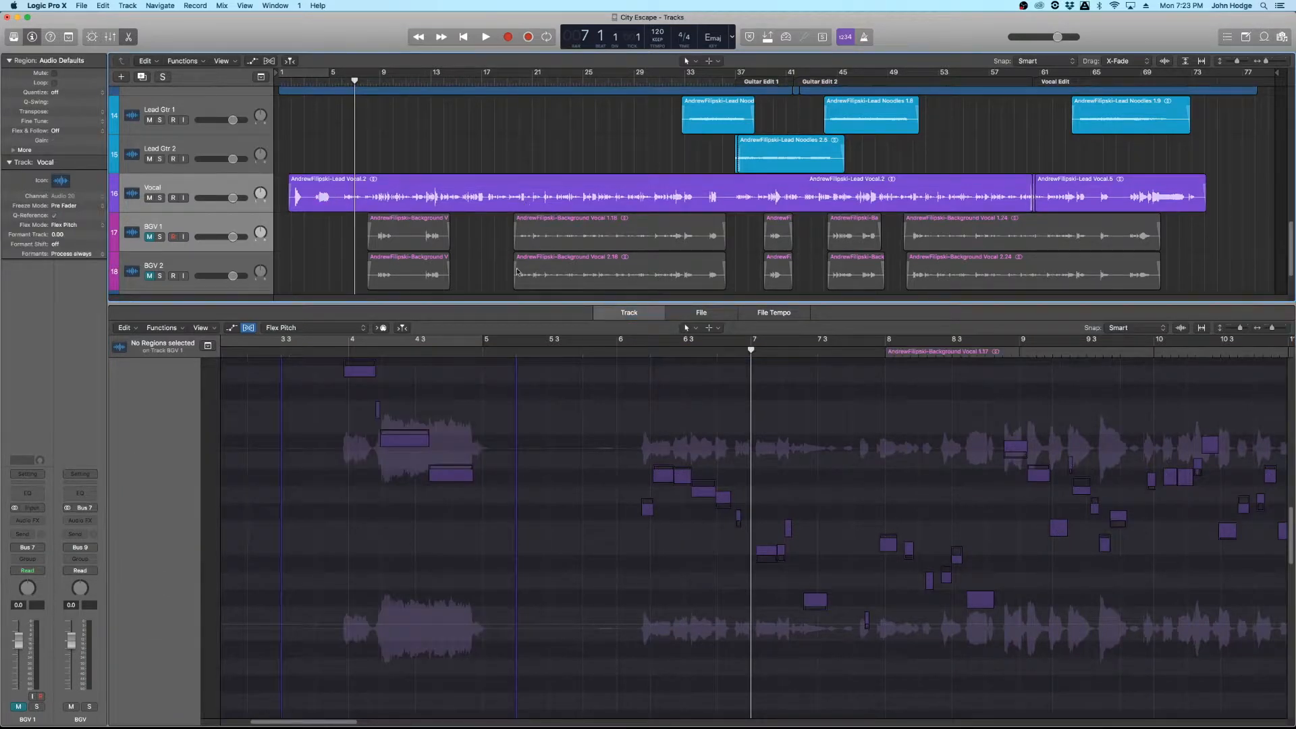
{"action": "key", "text": "super+z"}
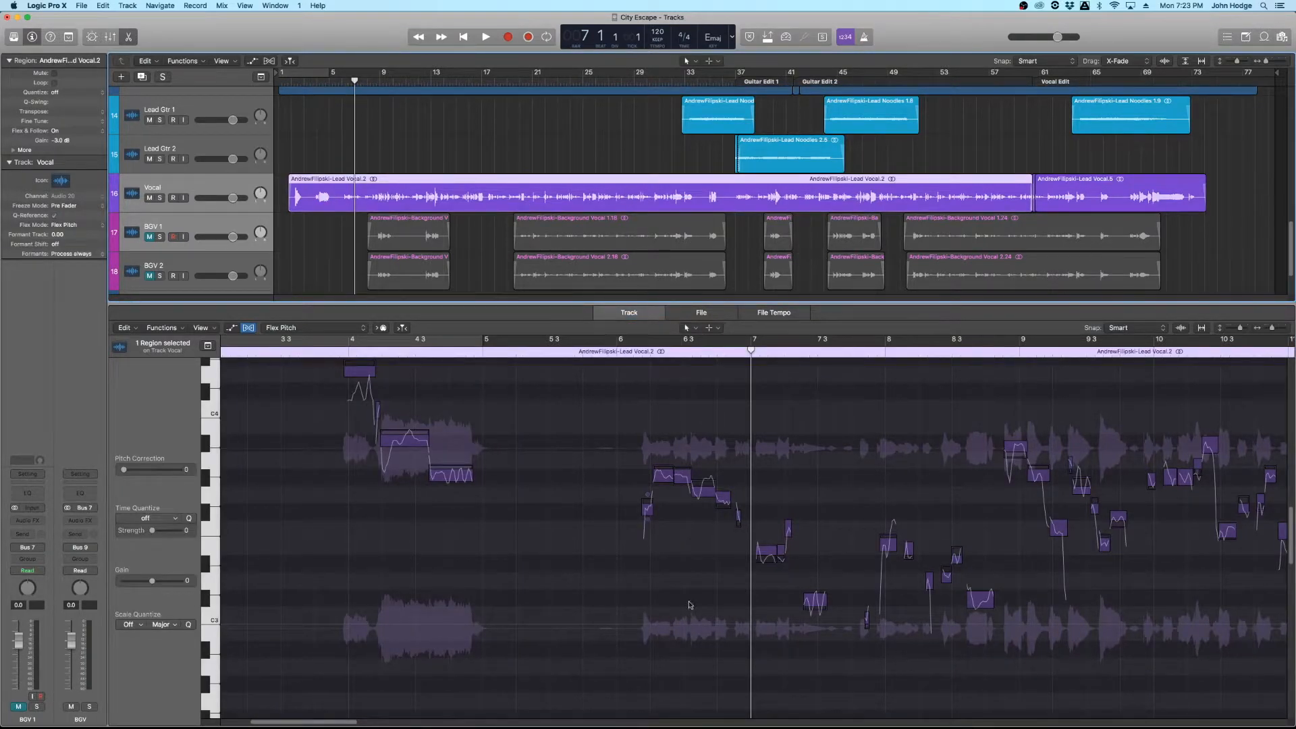
Step: Play the lead vocal through bars 10 and 11 and inspect its pitch notes there more closely
{"action": "scroll", "coordinate": [690, 605], "scroll_direction": "right", "scroll_amount": 6}
{"action": "scroll", "coordinate": [671, 542], "scroll_direction": "right", "scroll_amount": 5}
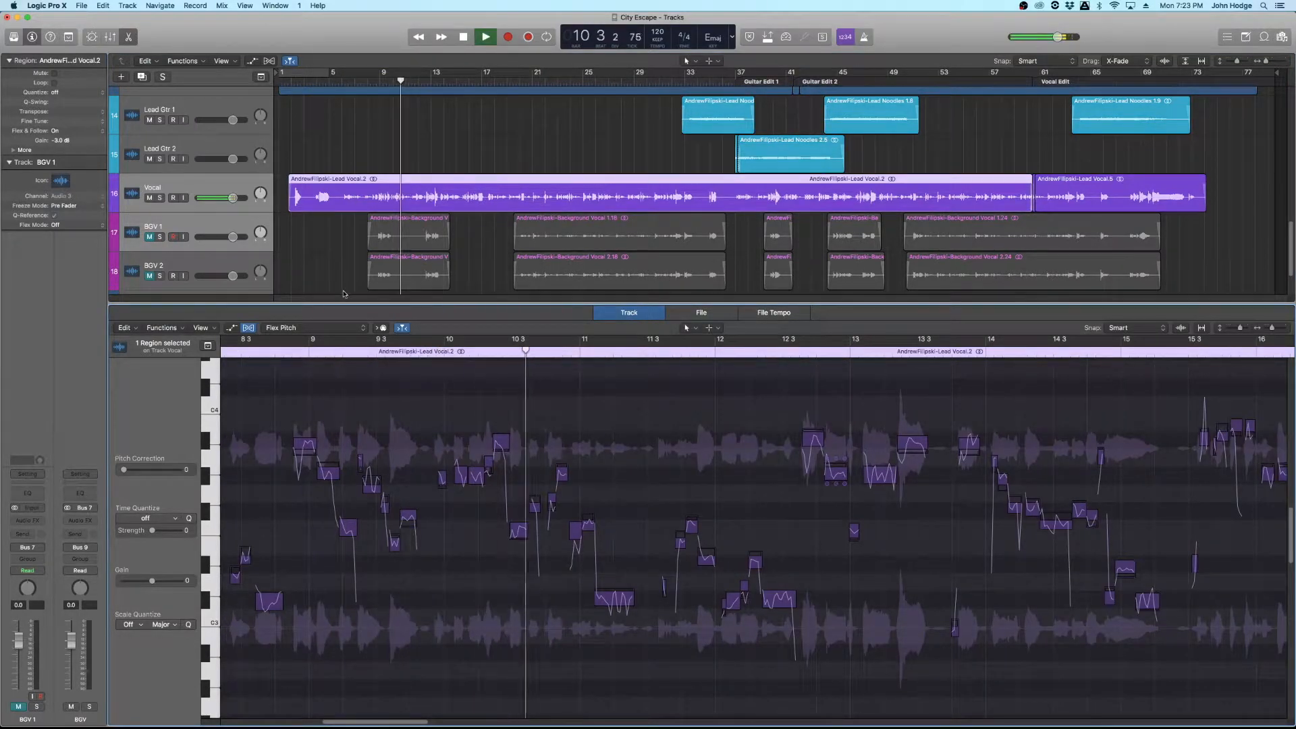
{"action": "key", "text": "space"}
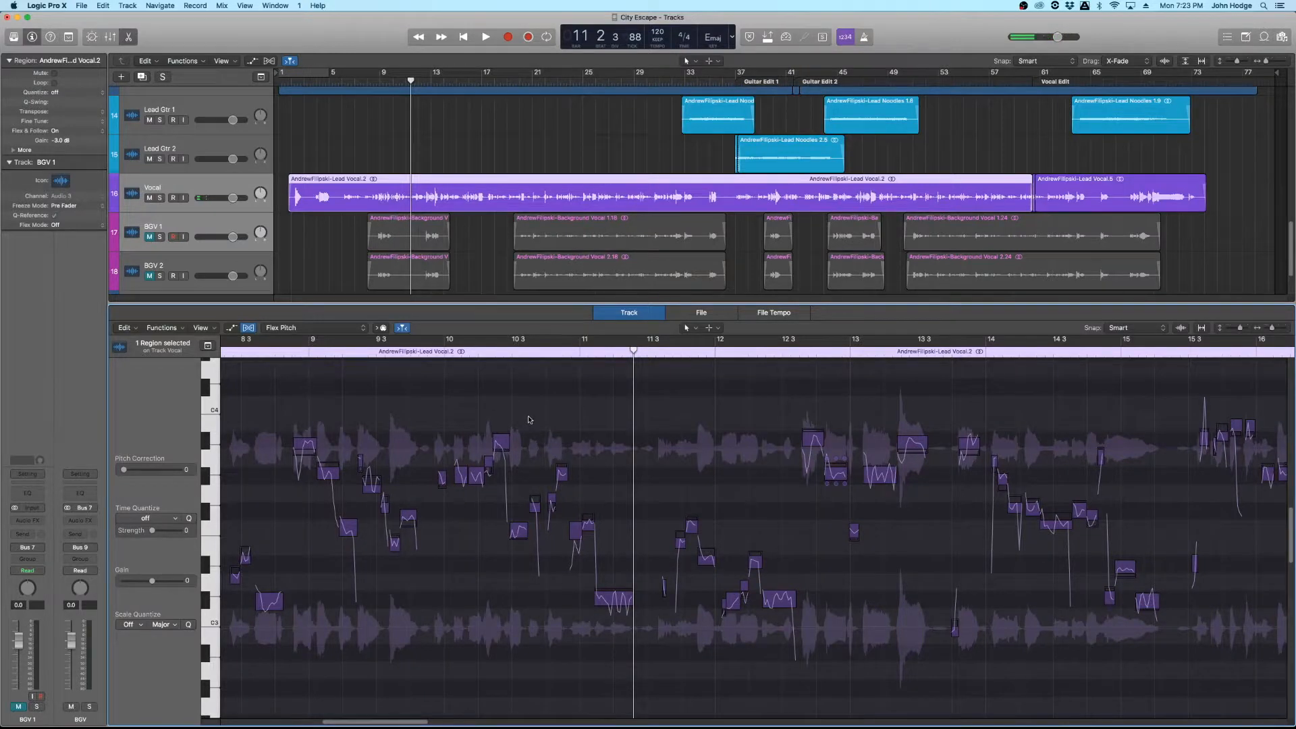
{"action": "scroll", "coordinate": [530, 420], "scroll_direction": "up", "scroll_amount": 5}
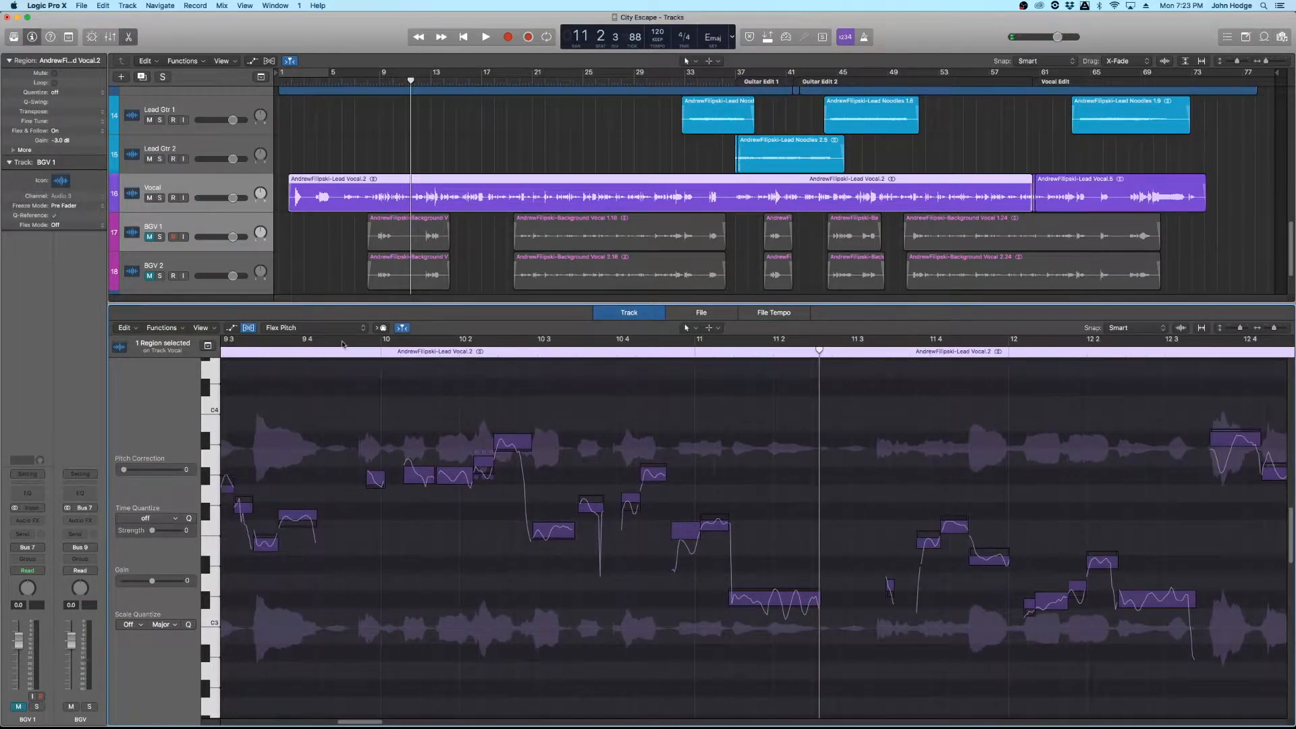
Step: Set a cycle range from just before bar 10 to just before 11 3 and play the lead vocal through it
{"action": "left_click_drag", "start_coordinate": [354, 343], "coordinate": [848, 343]}
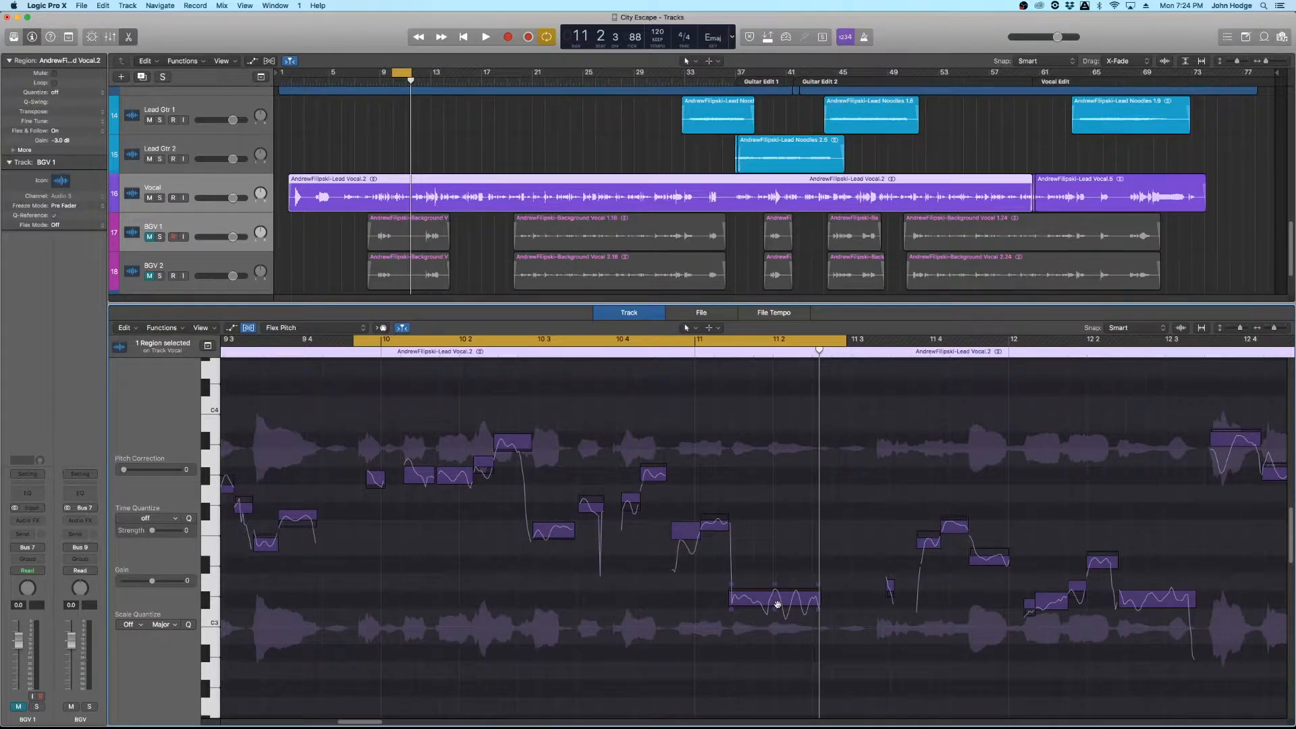
{"action": "left_click", "coordinate": [778, 602]}
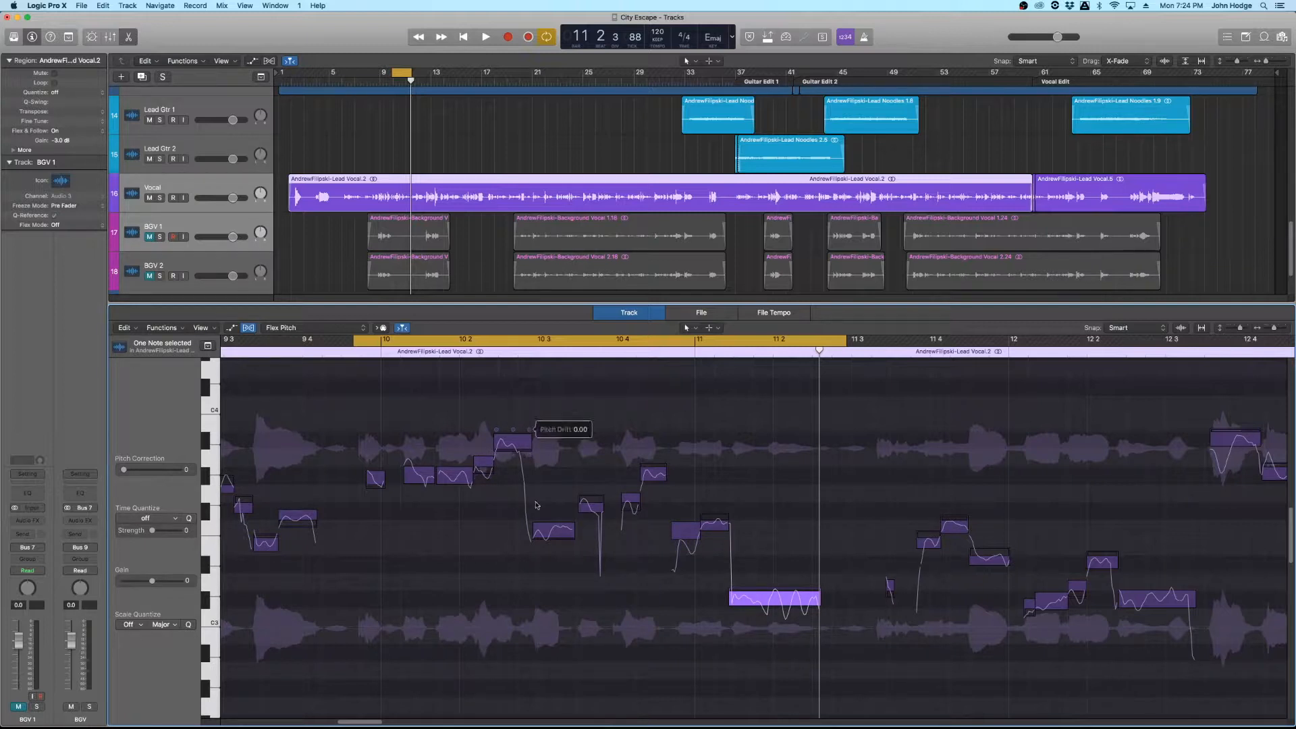
{"action": "key", "text": "space"}
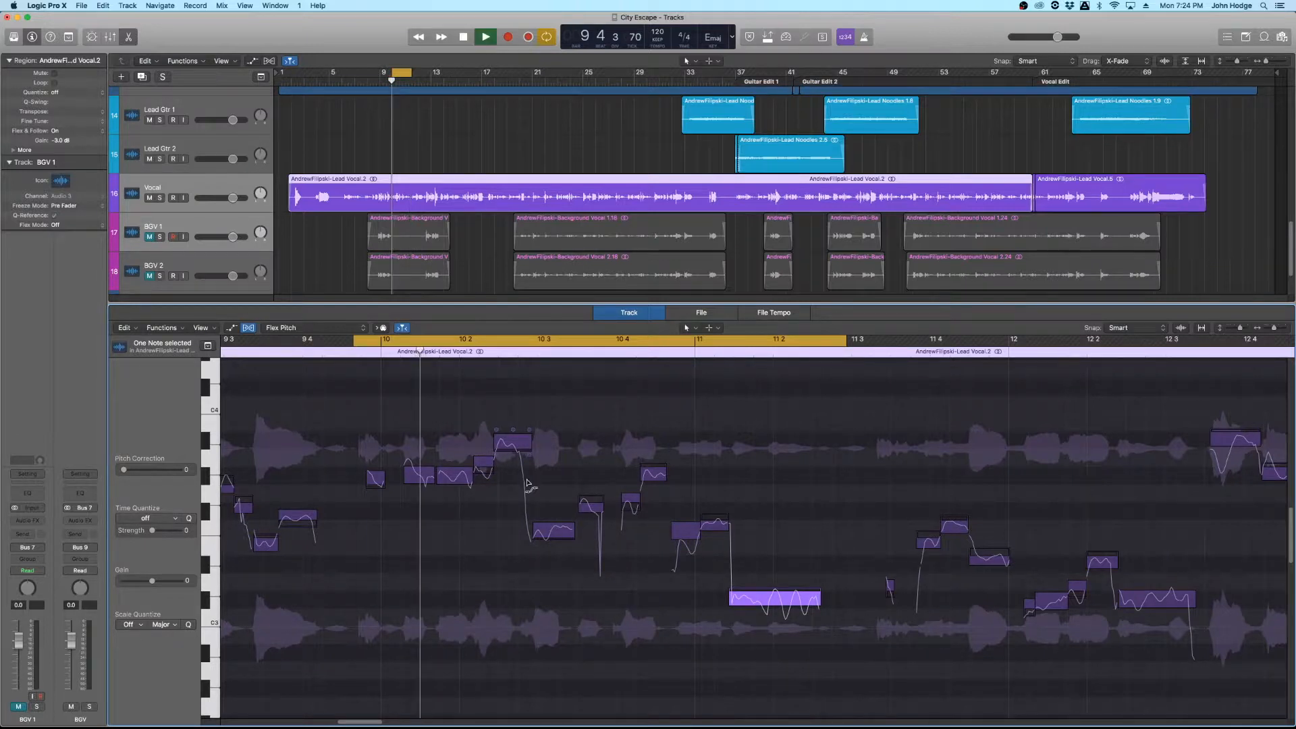
Step: Raise the F3 vocal note at 10 2 4 by one semitone to F♯3 and set its fine pitch to -20
{"action": "left_click", "coordinate": [554, 531]}
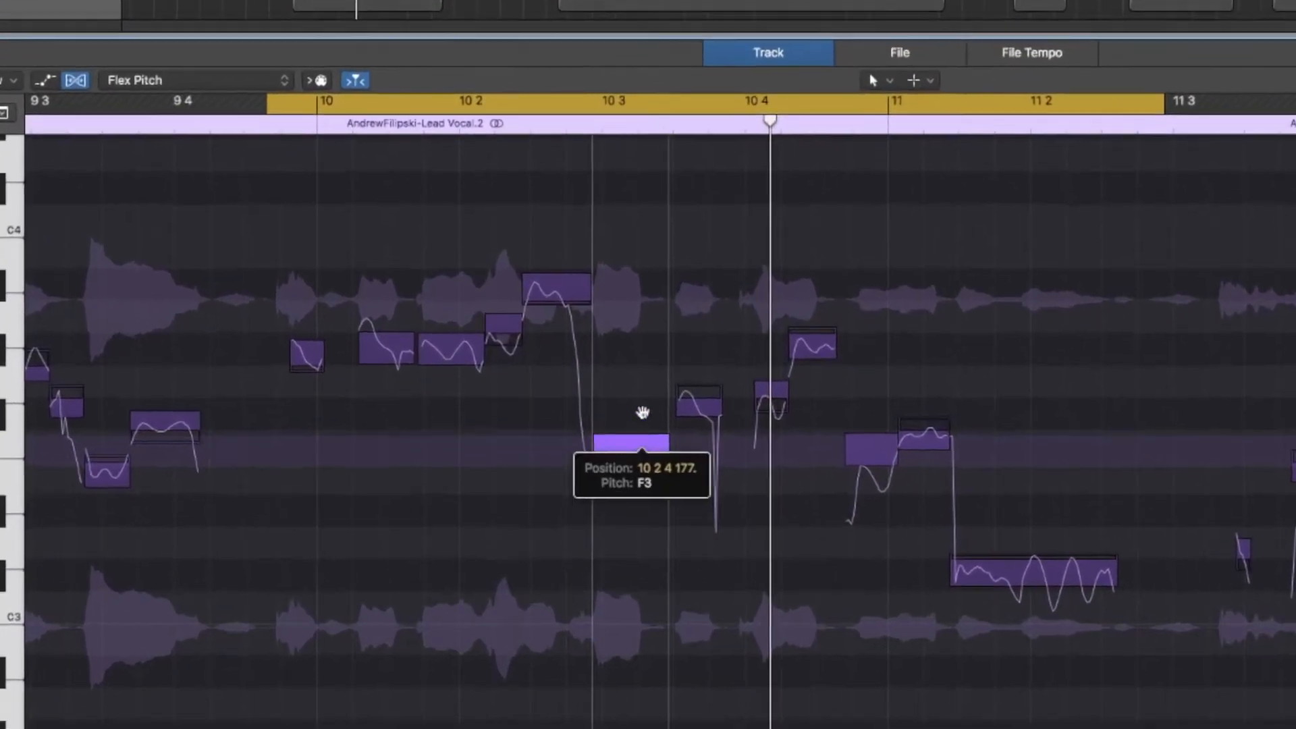
{"action": "left_click_drag", "start_coordinate": [586, 507], "coordinate": [572, 487]}
{"action": "mouse_move", "coordinate": [669, 347]}
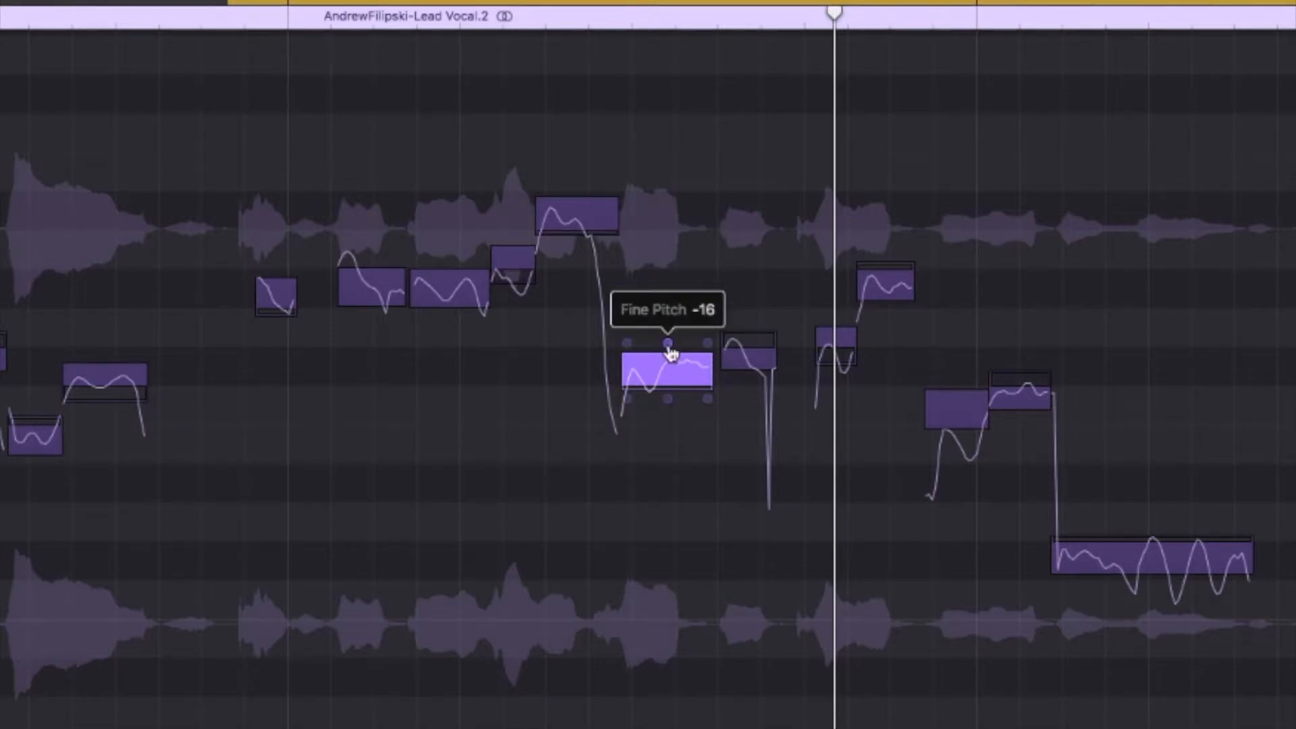
{"action": "left_click_drag", "start_coordinate": [669, 347], "coordinate": [671, 371]}
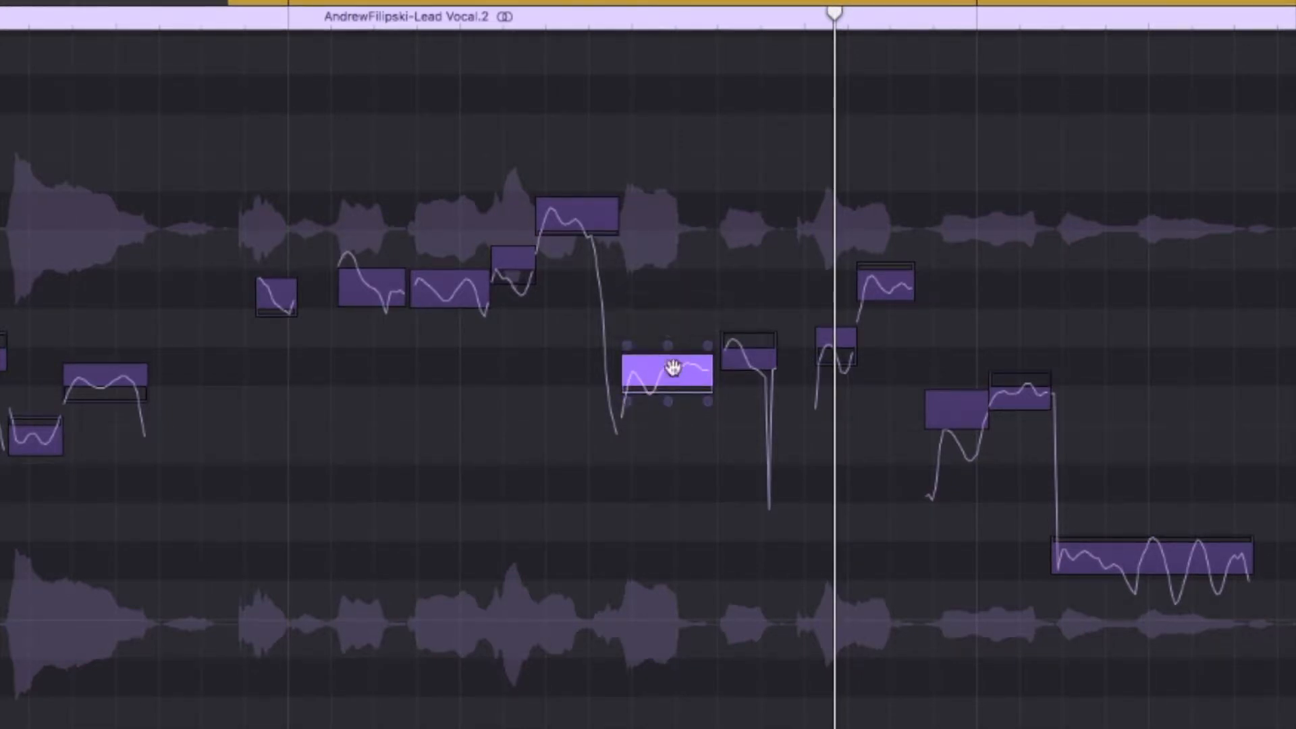
{"action": "mouse_move", "coordinate": [667, 413]}
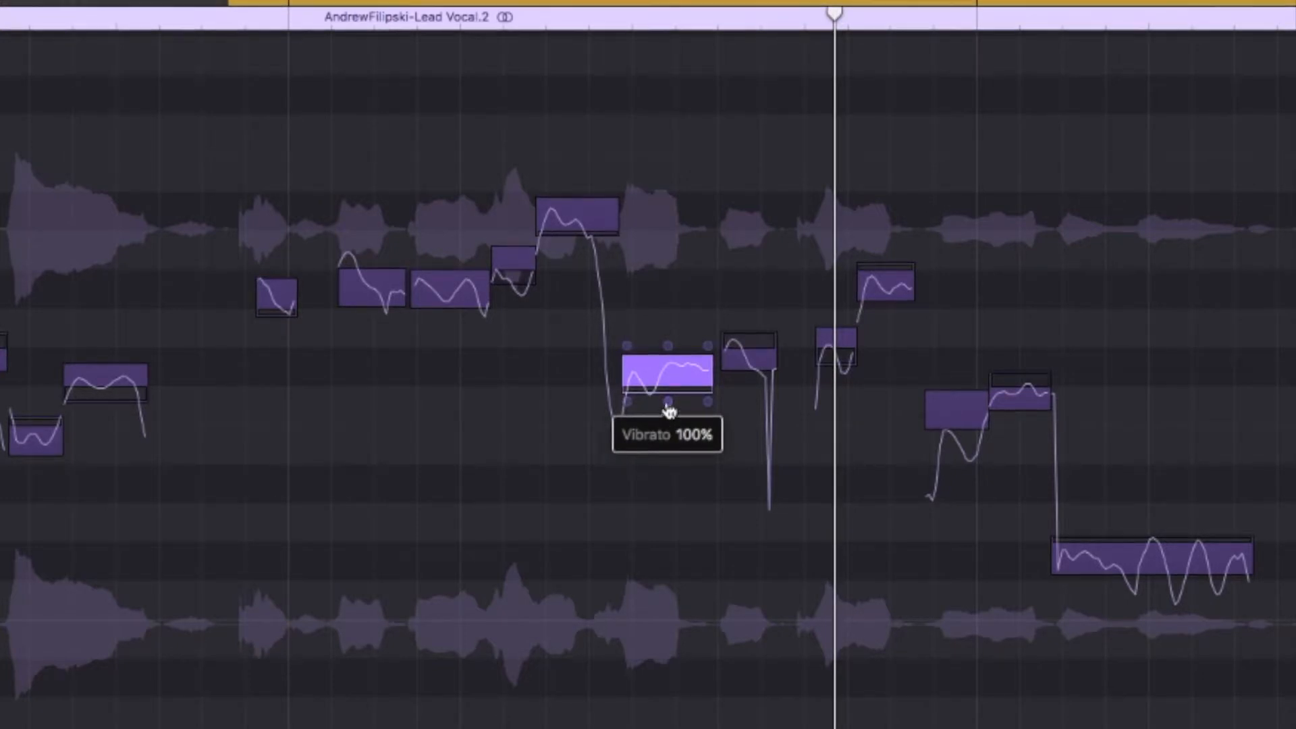
{"action": "mouse_move", "coordinate": [668, 410]}
{"action": "left_mouse_down"}
{"action": "mouse_move", "coordinate": [668, 439]}
{"action": "mouse_move", "coordinate": [675, 408]}
{"action": "left_mouse_up"}
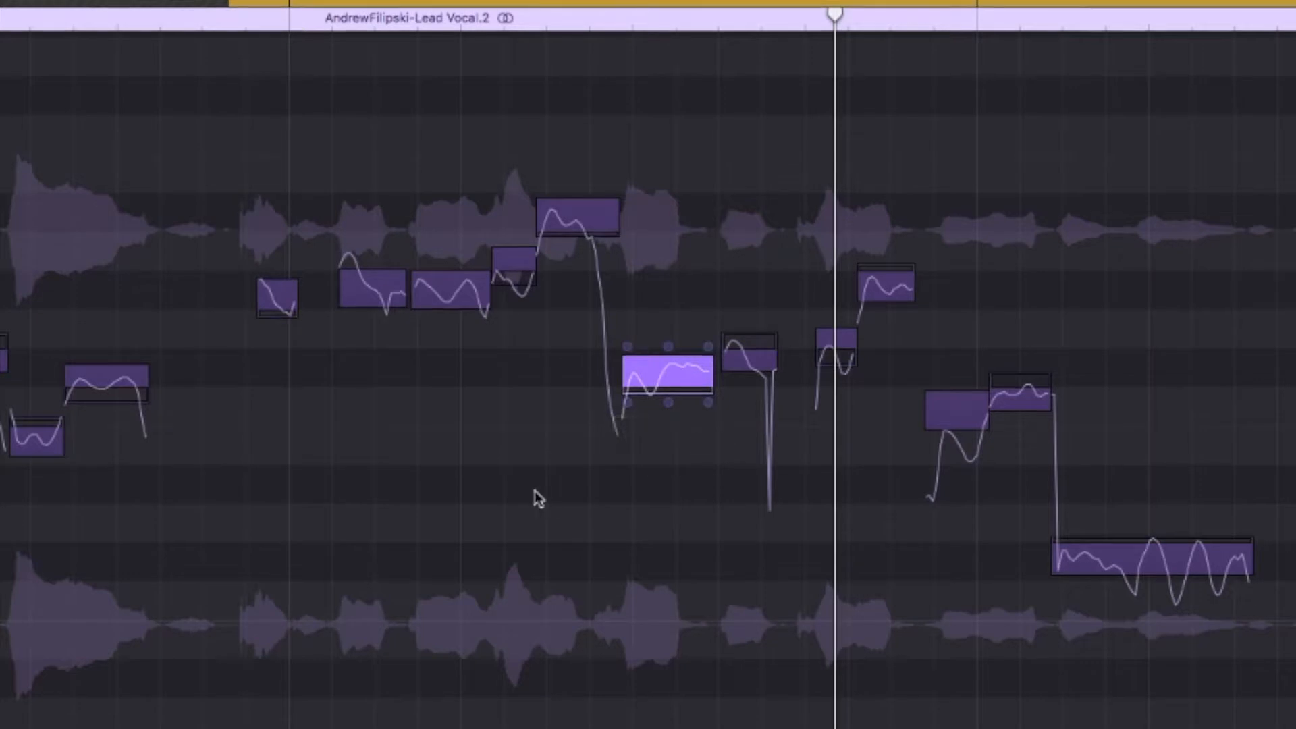
Step: Play the phrase and lower the vocal note at 10 2 4 two semitones to E3
{"action": "key", "text": "super+Right"}
{"action": "key", "text": "super+Right"}
{"action": "key", "text": "super+Right"}
{"action": "key", "text": "super+Right"}
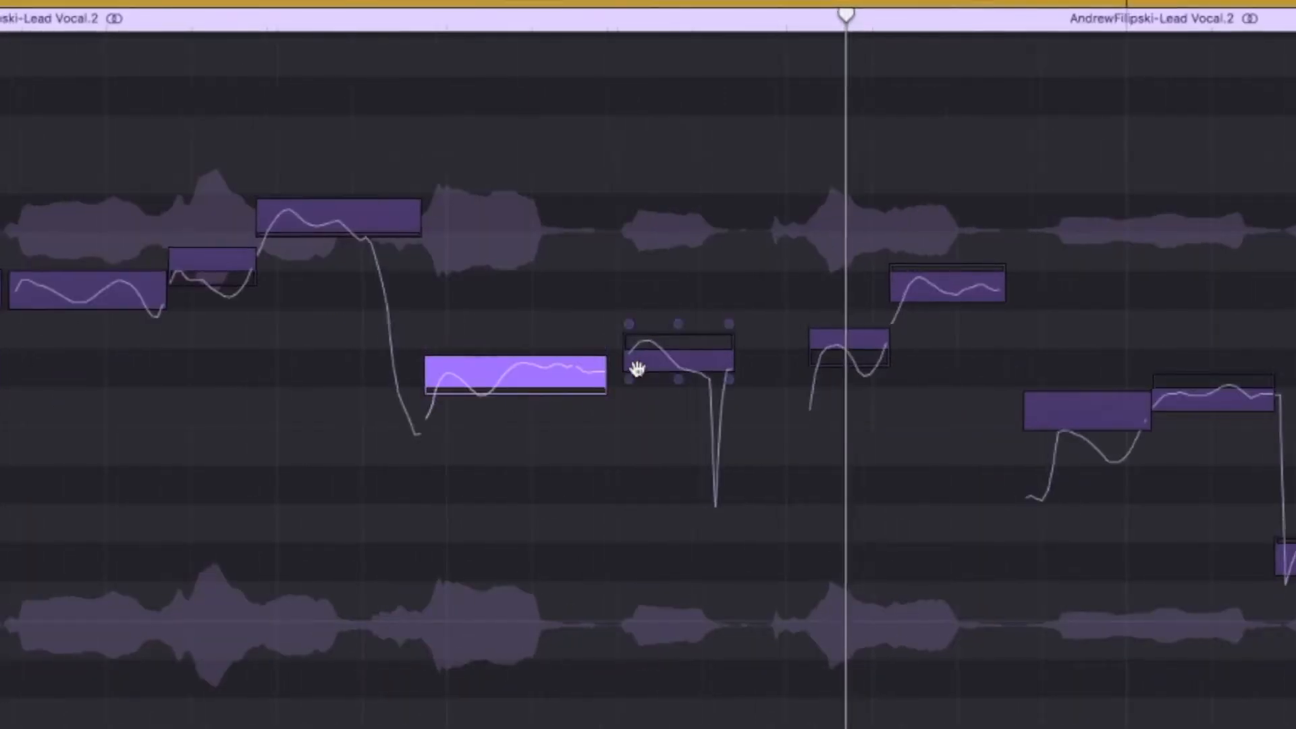
{"action": "scroll", "coordinate": [637, 370], "scroll_direction": "left", "scroll_amount": 4}
{"action": "scroll", "coordinate": [399, 140], "scroll_direction": "left", "scroll_amount": 4}
{"action": "key", "text": "space"}
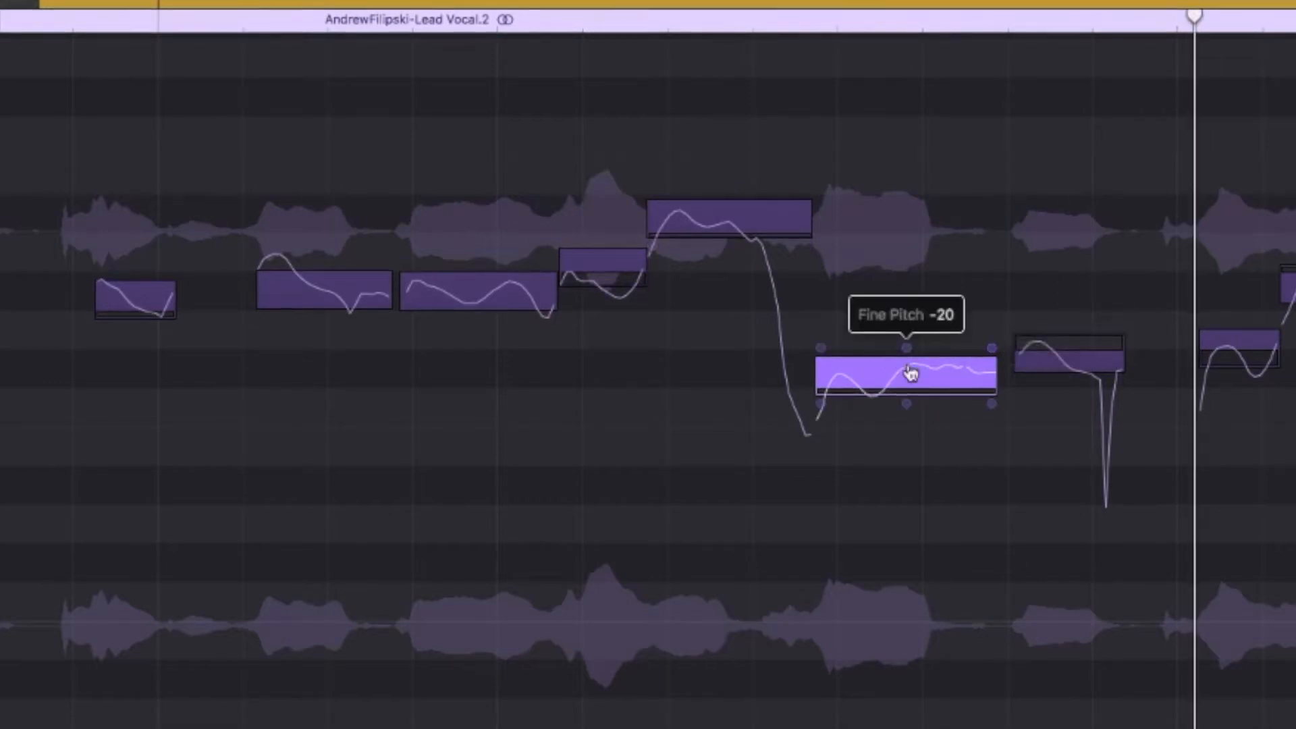
{"action": "left_click_drag", "start_coordinate": [914, 398], "coordinate": [914, 457]}
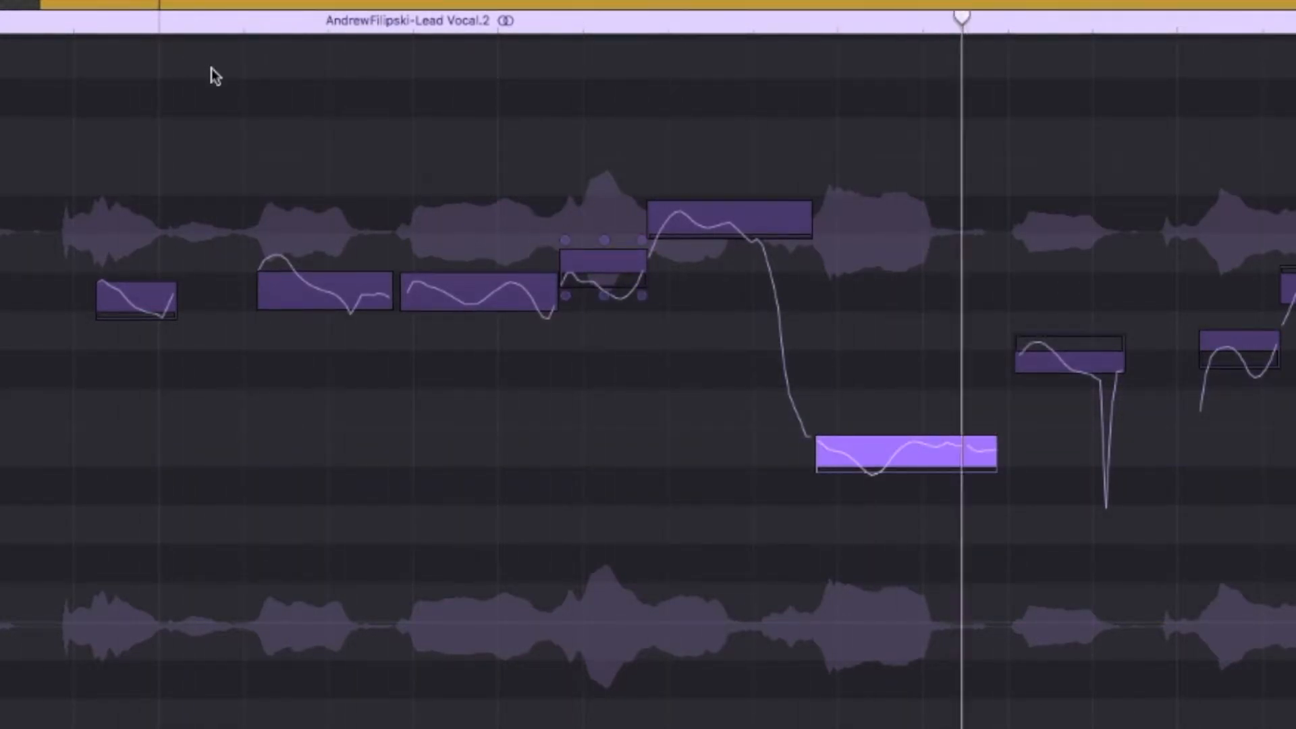
Step: Raise the note at 10 2 4 back to F♯3 and centre the following note at 10 3 3 on F♯3
{"action": "left_click_drag", "start_coordinate": [914, 452], "coordinate": [906, 341]}
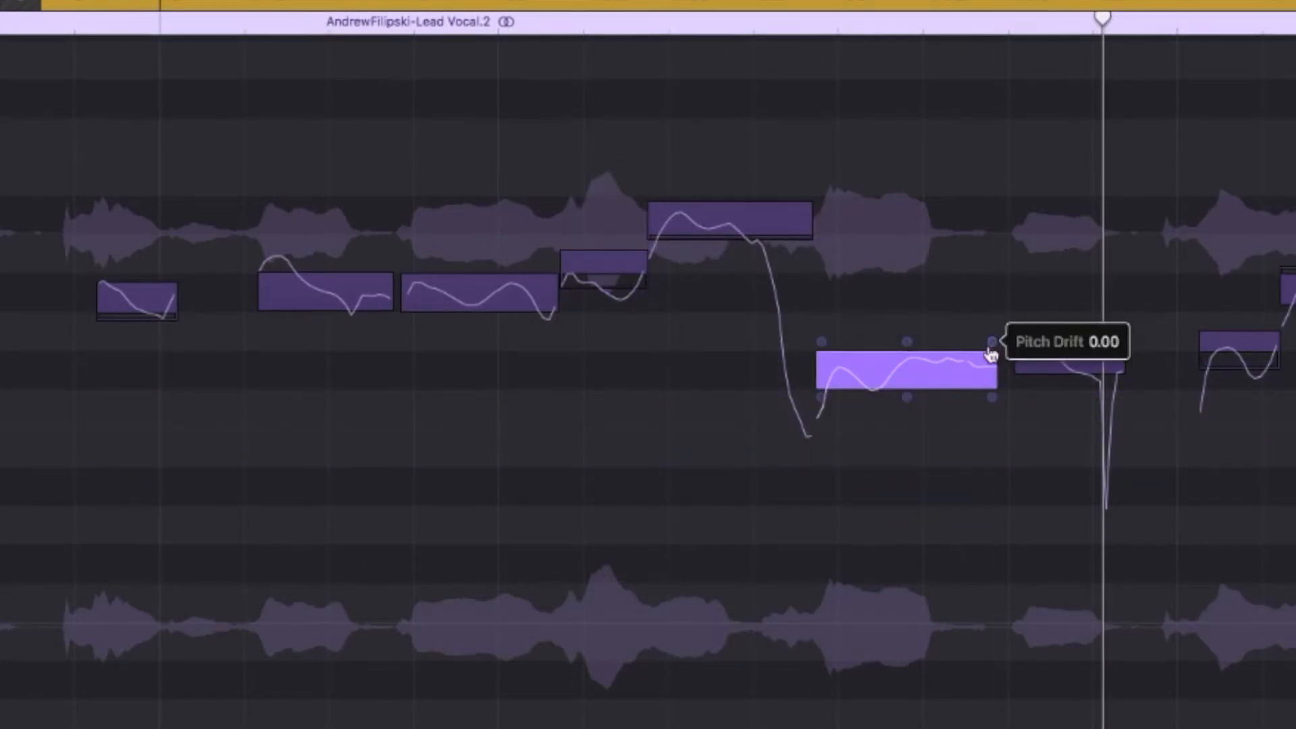
{"action": "left_click_drag", "start_coordinate": [1071, 351], "coordinate": [1074, 368]}
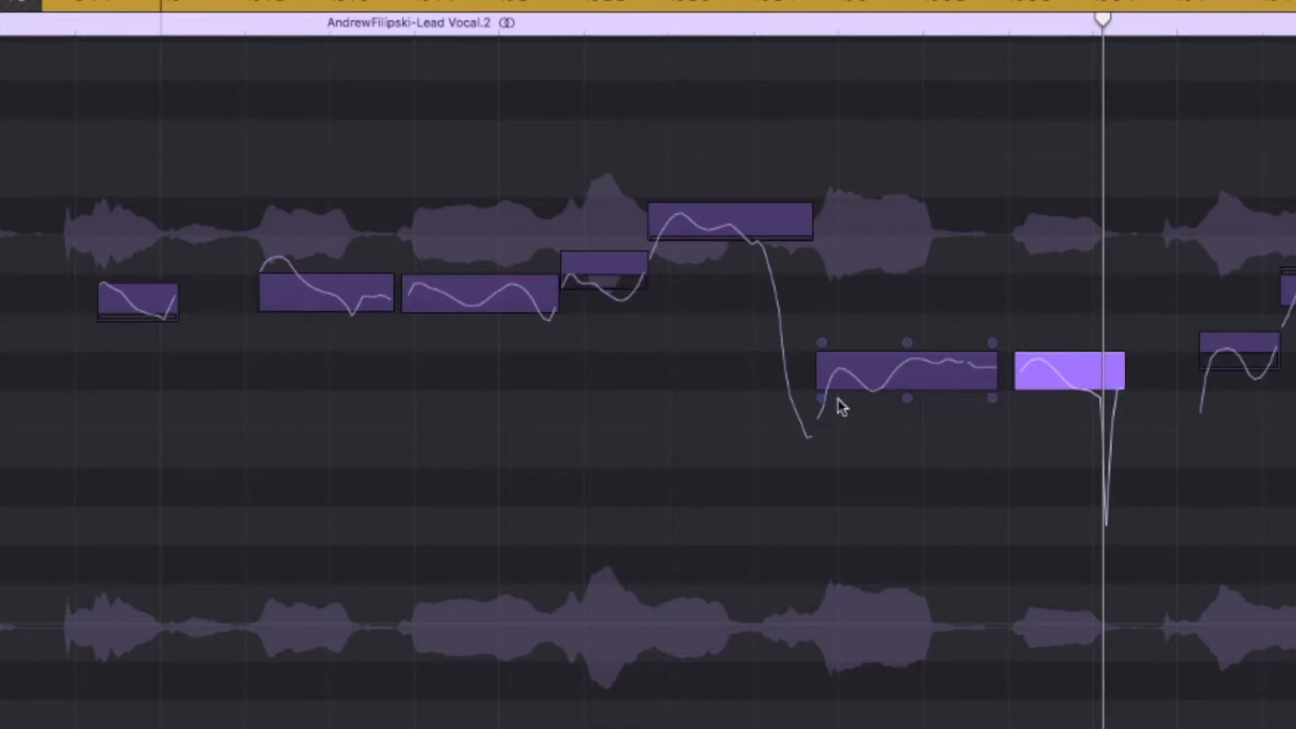
Step: Select all of the notes at F♯3 together and clear the selection
{"action": "left_click", "coordinate": [352, 295]}
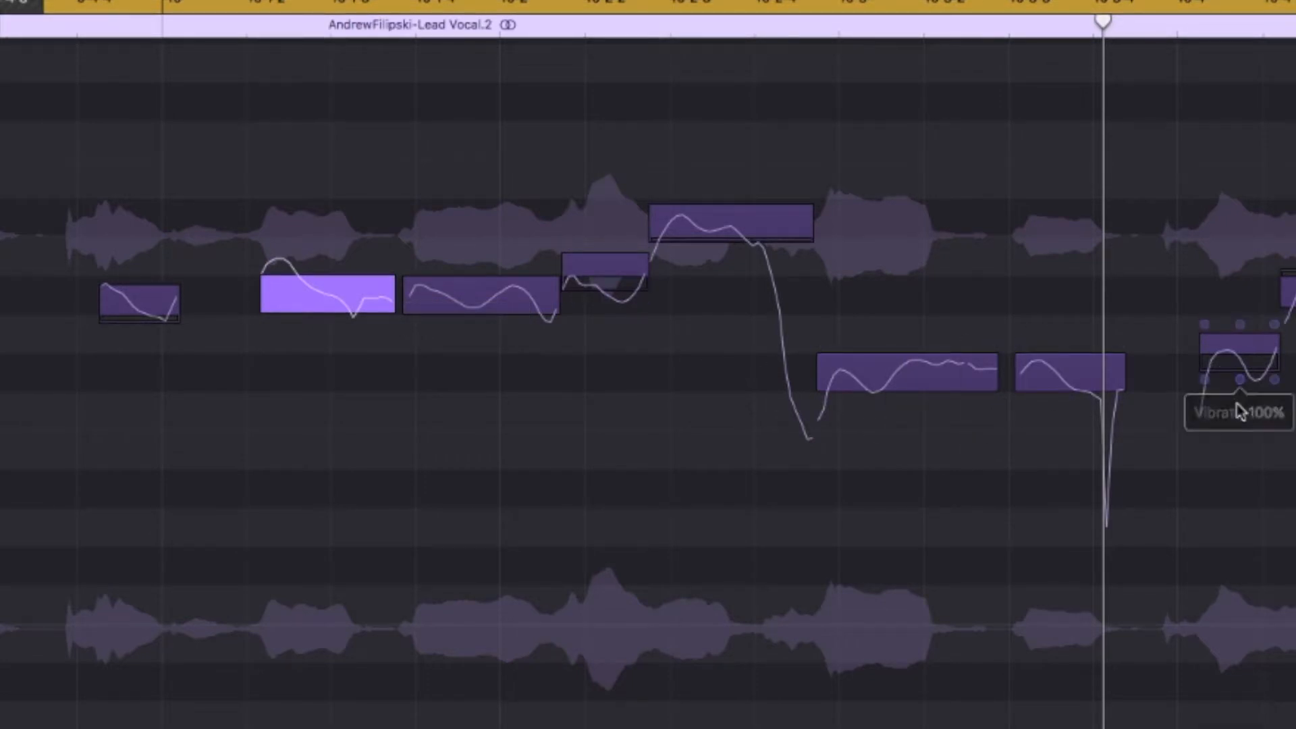
{"action": "mouse_move", "coordinate": [1205, 388]}
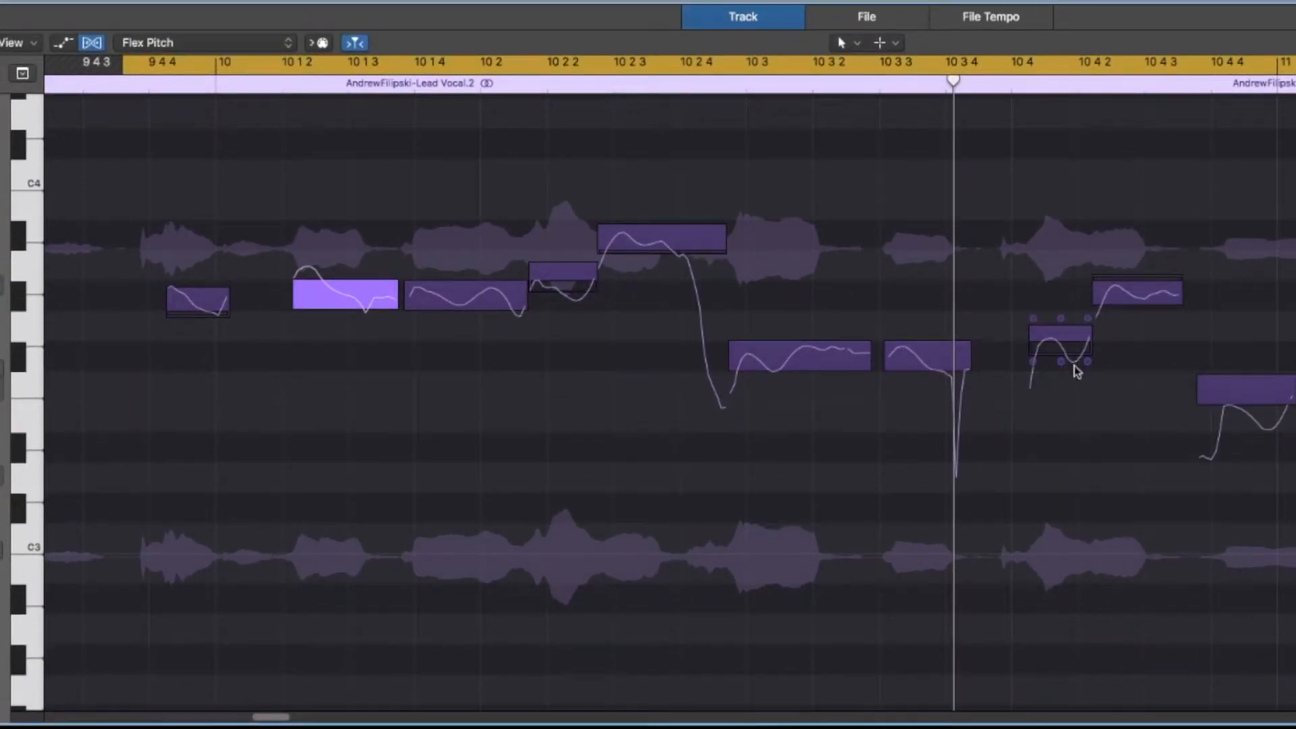
{"action": "left_click", "coordinate": [14, 360]}
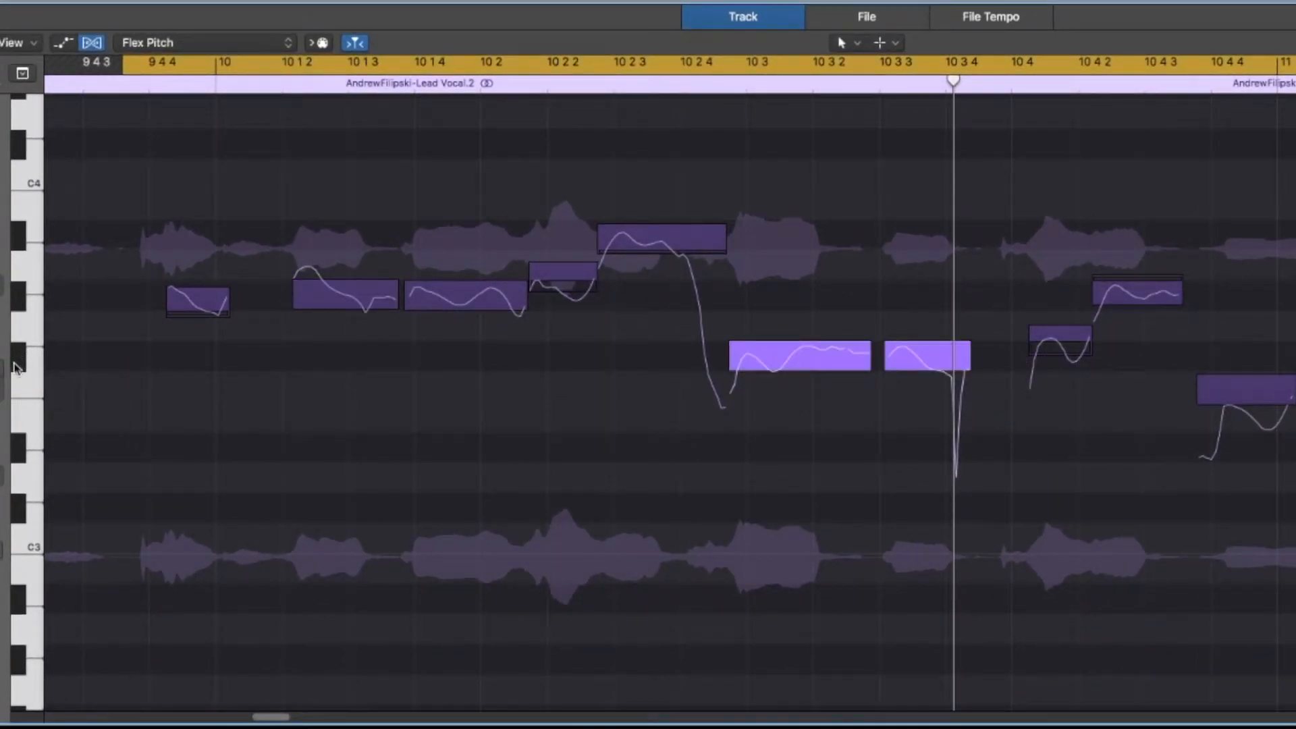
{"action": "left_click", "coordinate": [1066, 382]}
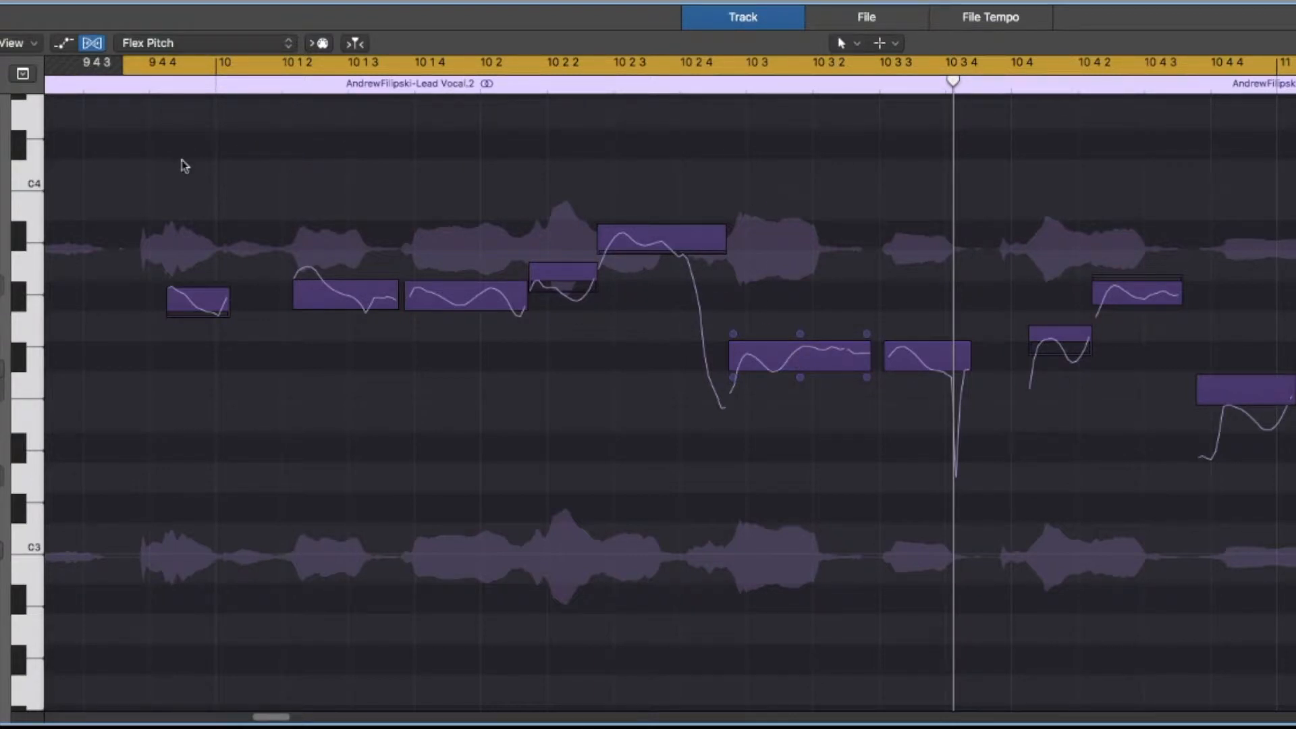
Step: Play the soloed vocal phrase before and after lowering the note at 10 2 4 to E3
{"action": "key", "text": "space"}
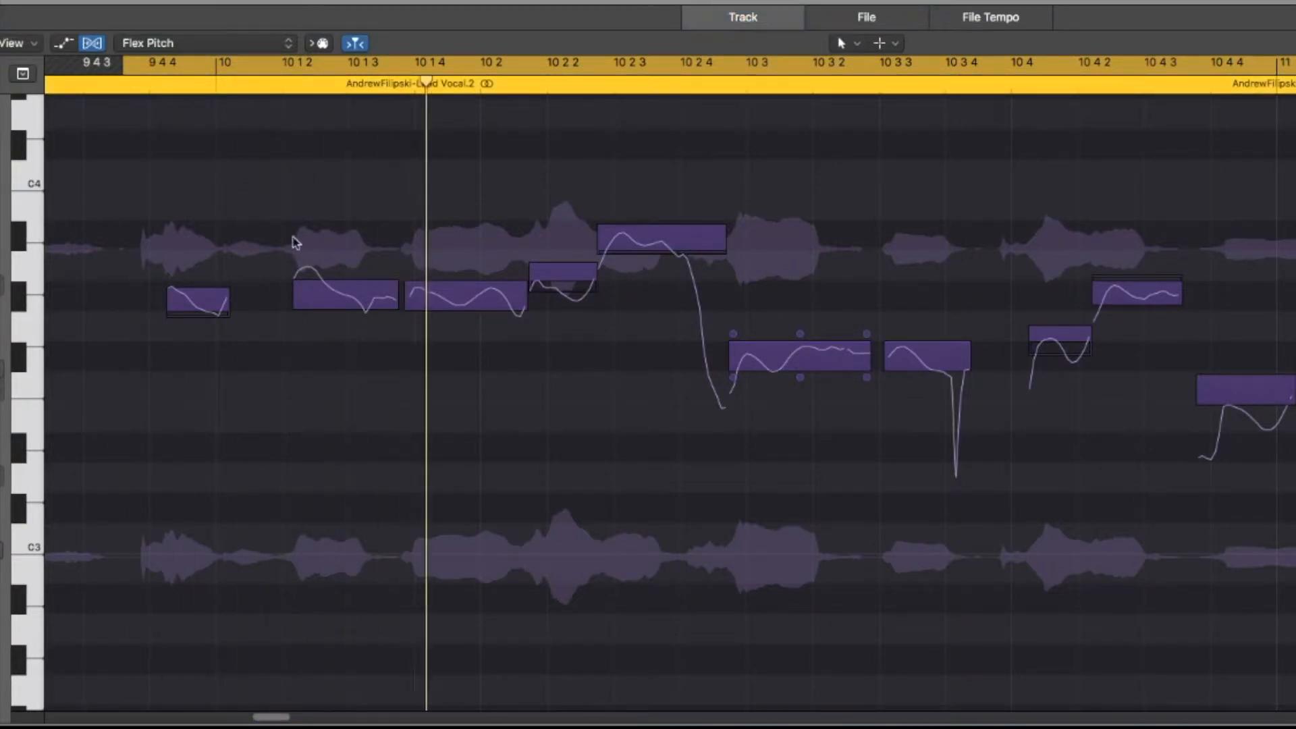
{"action": "key", "text": "space"}
{"action": "left_click_drag", "start_coordinate": [784, 364], "coordinate": [780, 432]}
{"action": "key", "text": "space"}
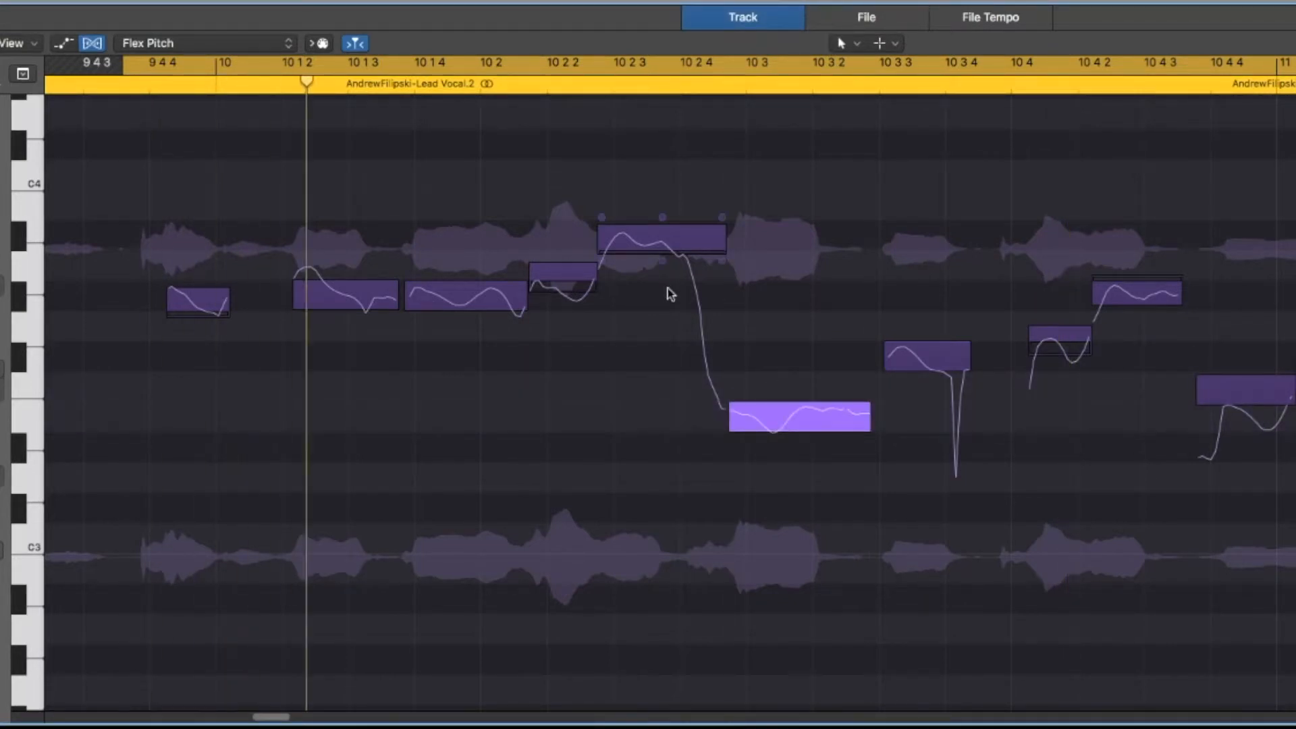
{"action": "key", "text": "space"}
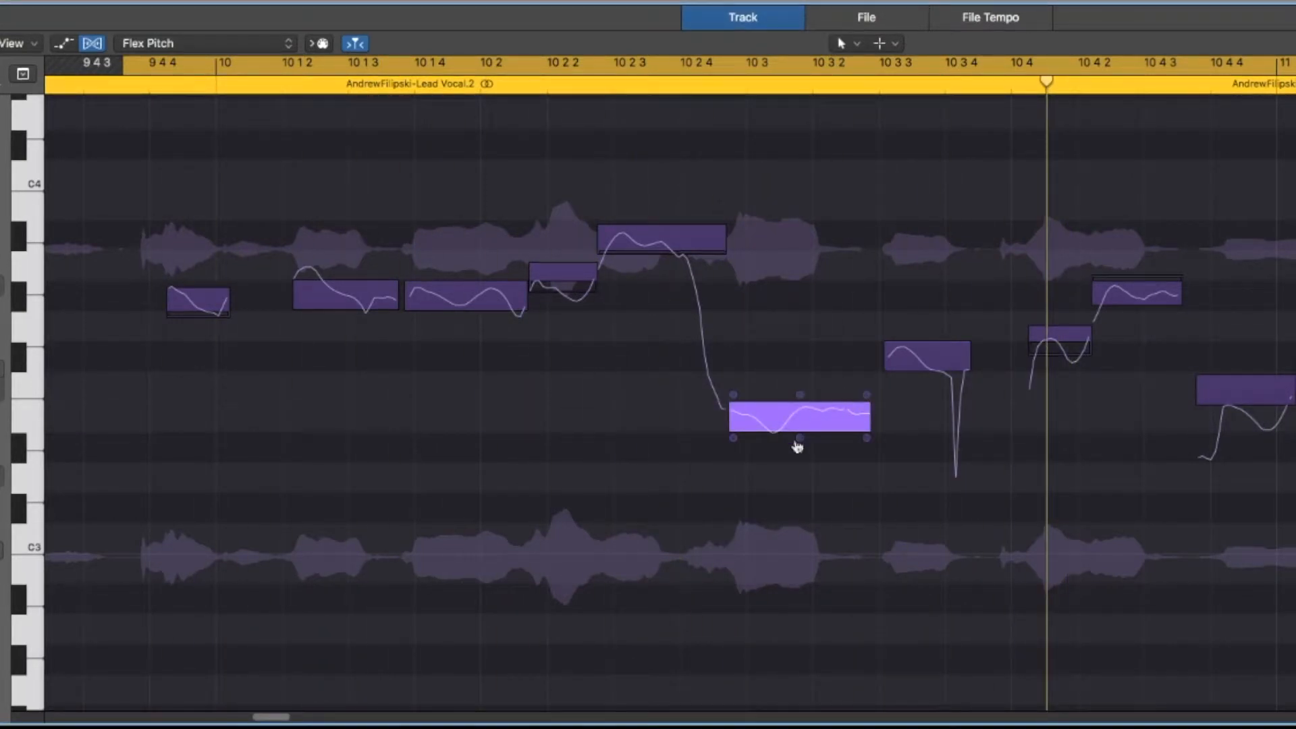
Step: Try a vibrato of 0% on the note at 10 1 4 and undo the change
{"action": "mouse_move", "coordinate": [801, 443]}
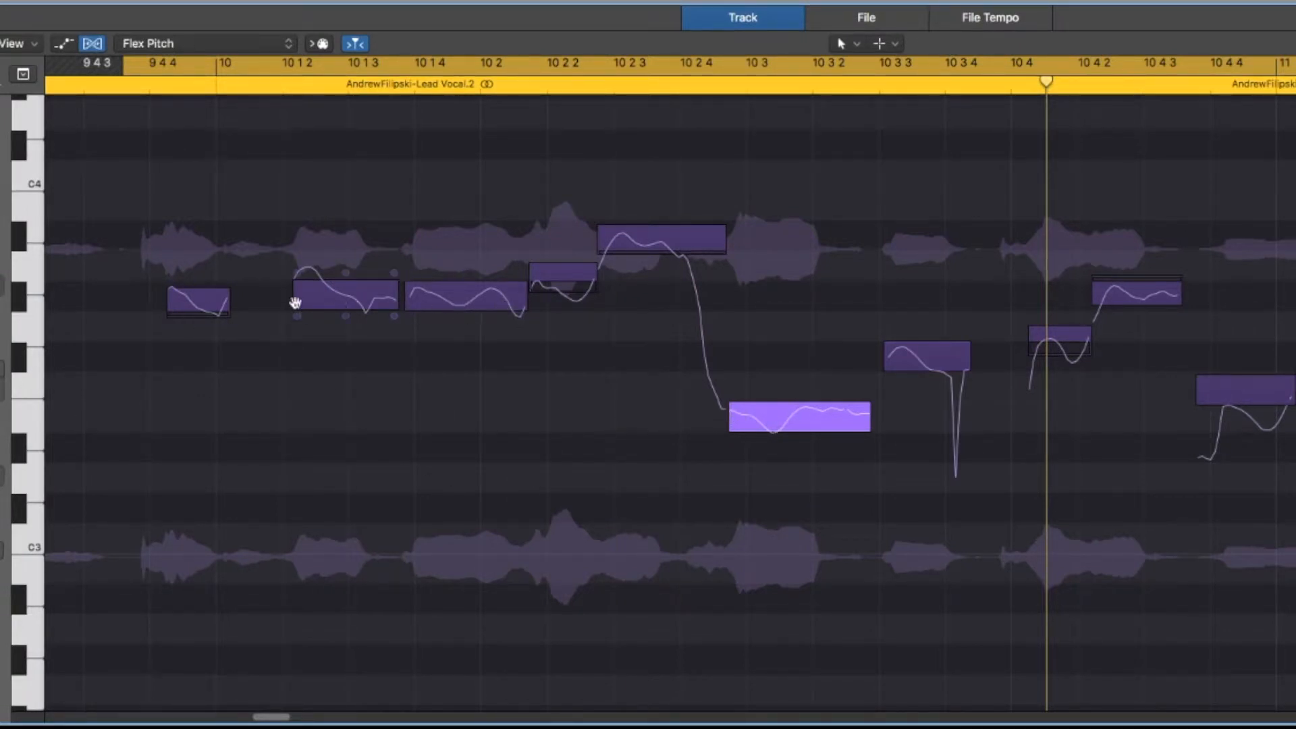
{"action": "left_click", "coordinate": [478, 306]}
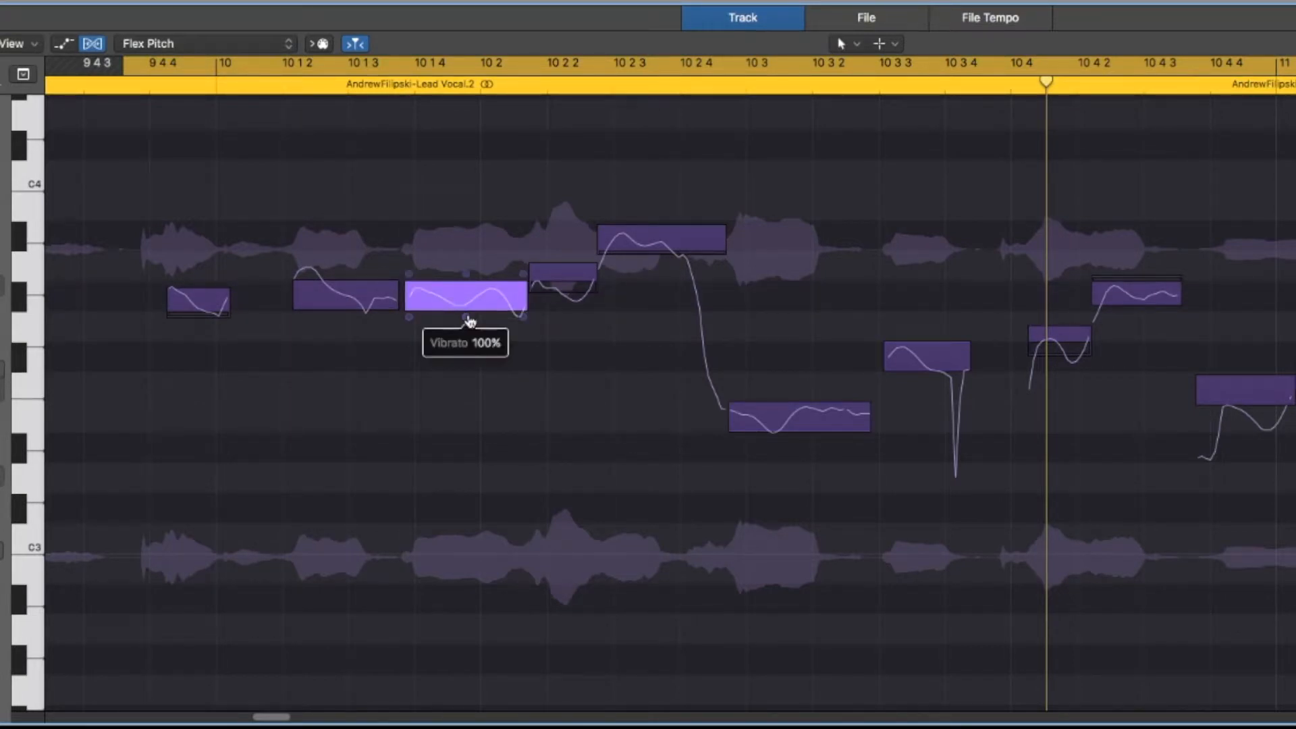
{"action": "left_click_drag", "start_coordinate": [466, 316], "coordinate": [466, 290]}
{"action": "left_click", "coordinate": [467, 322]}
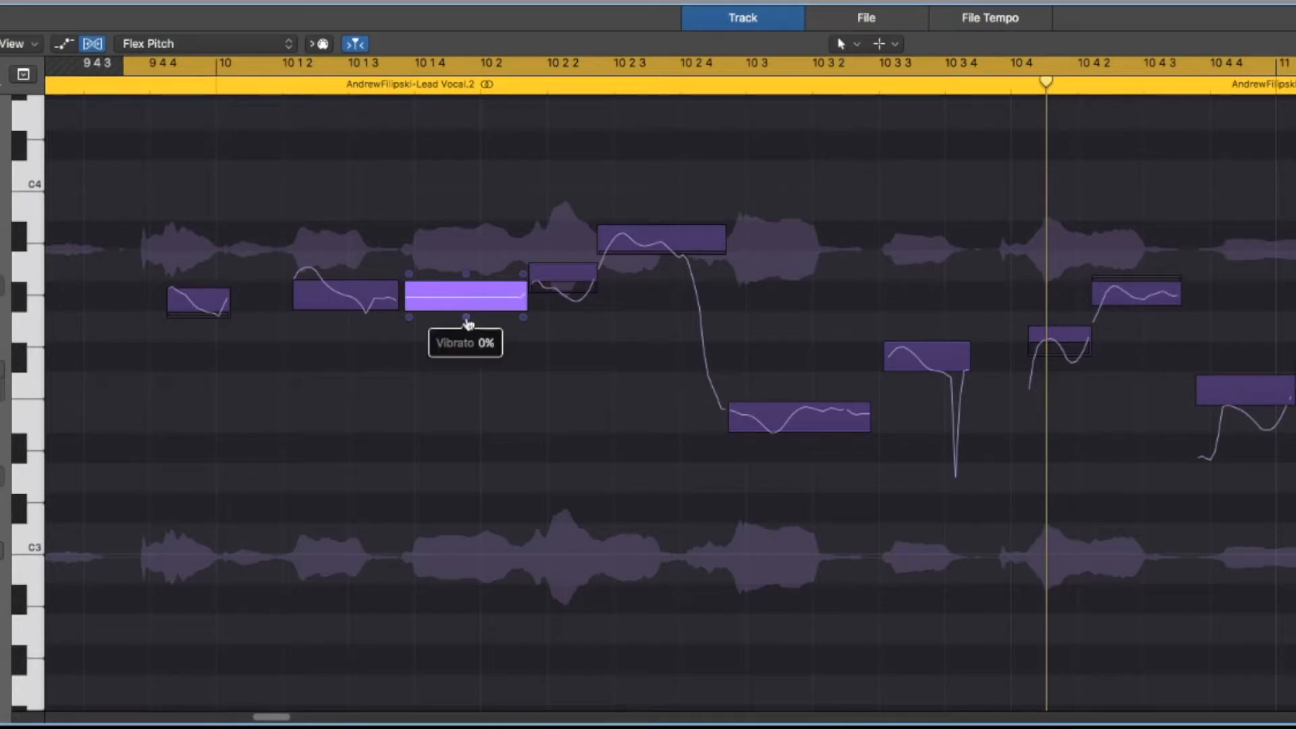
{"action": "key", "text": "super+z"}
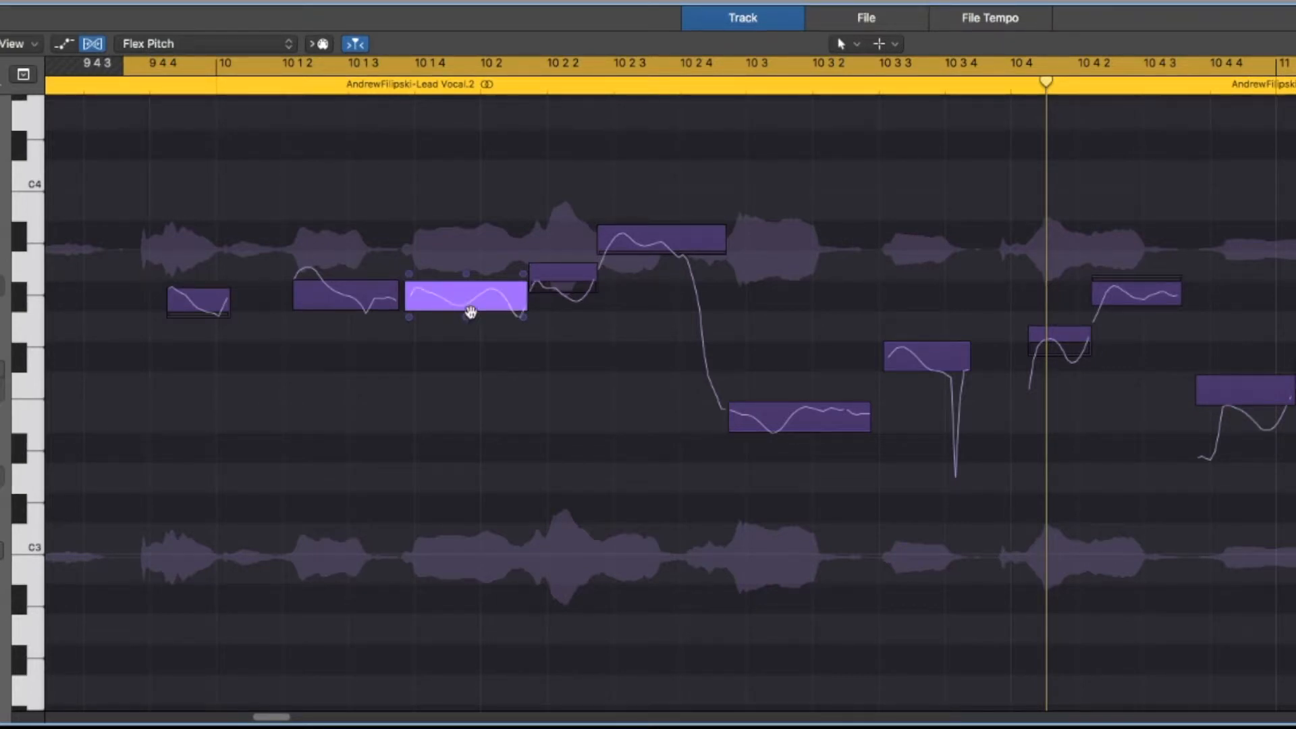
Step: Try a fine pitch of -36 on the E3 note at 10 2 4 and reset it to 0
{"action": "mouse_move", "coordinate": [862, 455]}
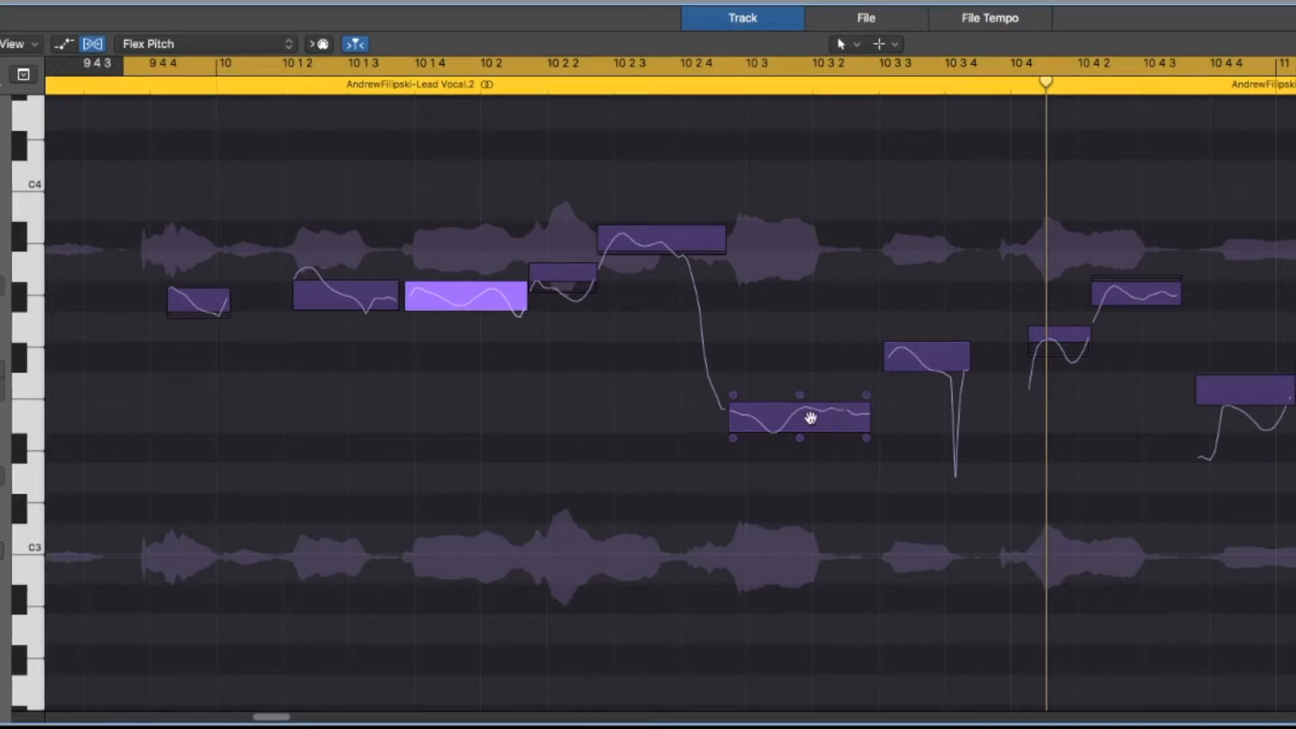
{"action": "mouse_move", "coordinate": [801, 407]}
{"action": "left_click_drag", "start_coordinate": [802, 407], "coordinate": [819, 570]}
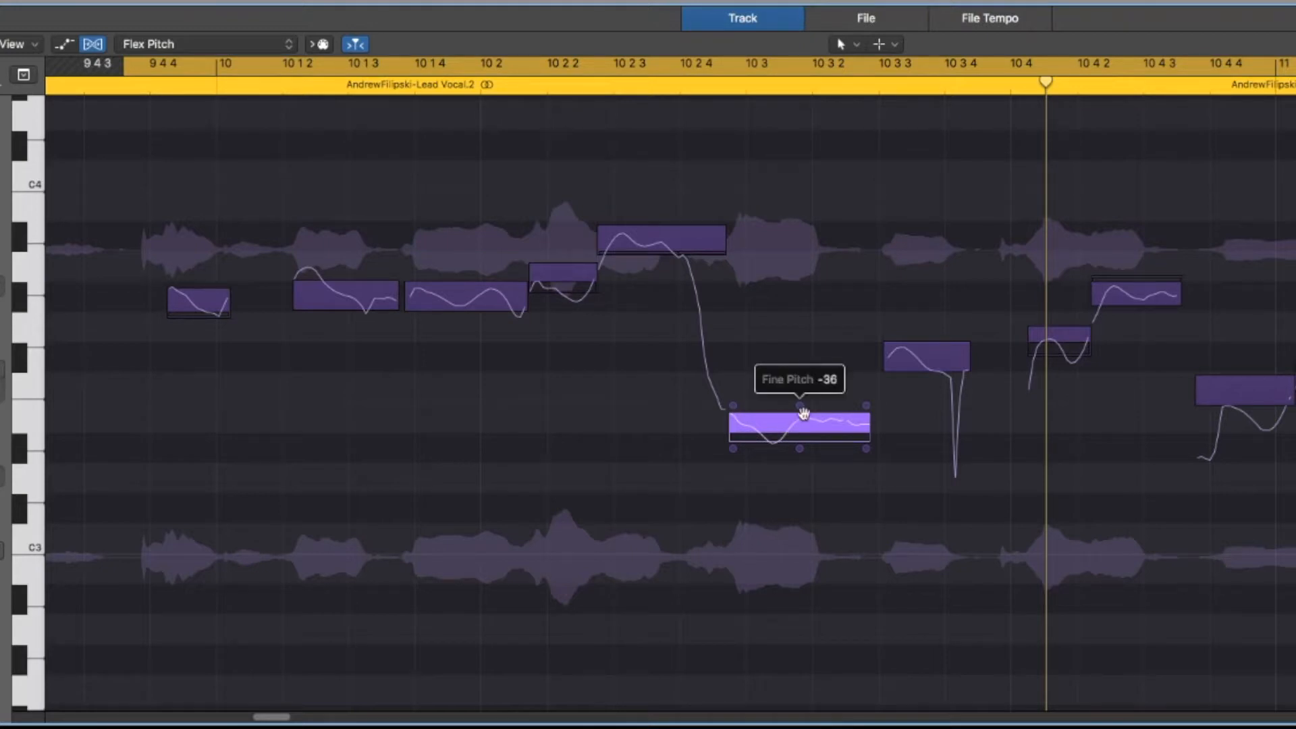
{"action": "left_click_drag", "start_coordinate": [801, 410], "coordinate": [800, 400]}
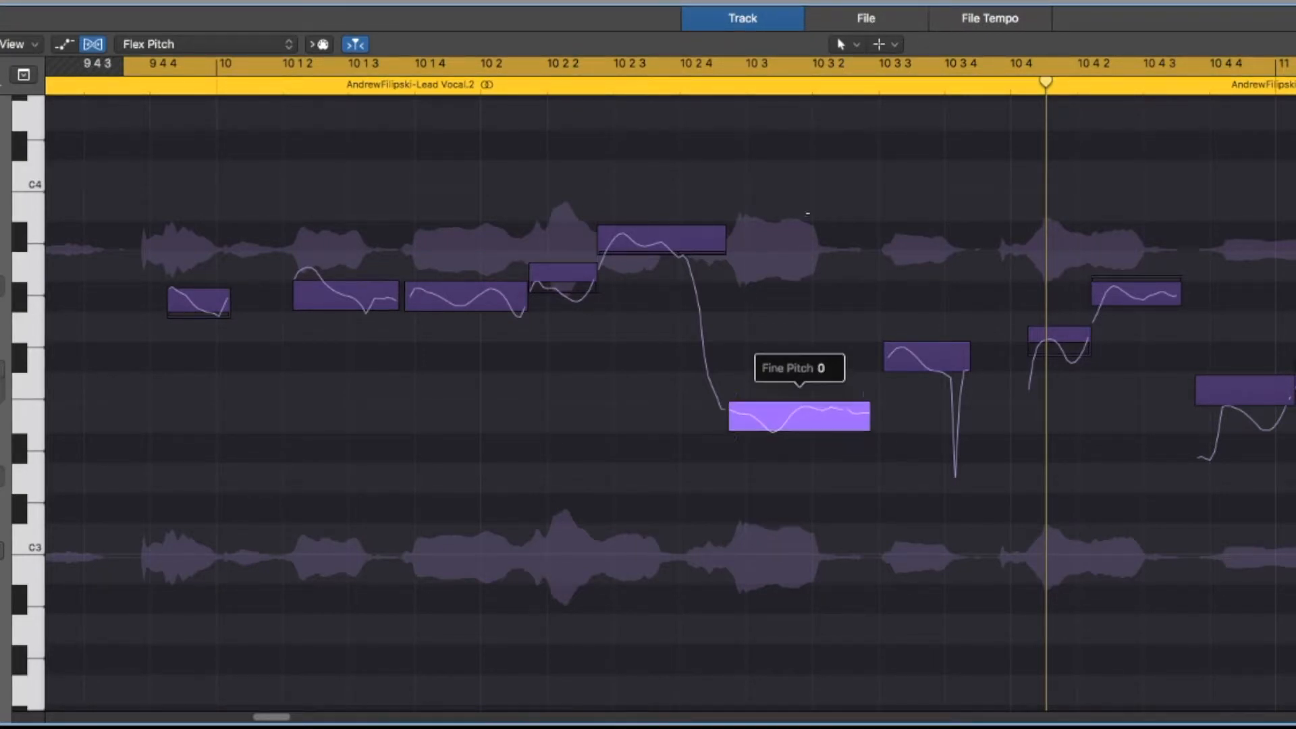
Step: Reduce the vibrato of the note at 10 2 4 and play the phrase
{"action": "left_click_drag", "start_coordinate": [802, 445], "coordinate": [799, 447]}
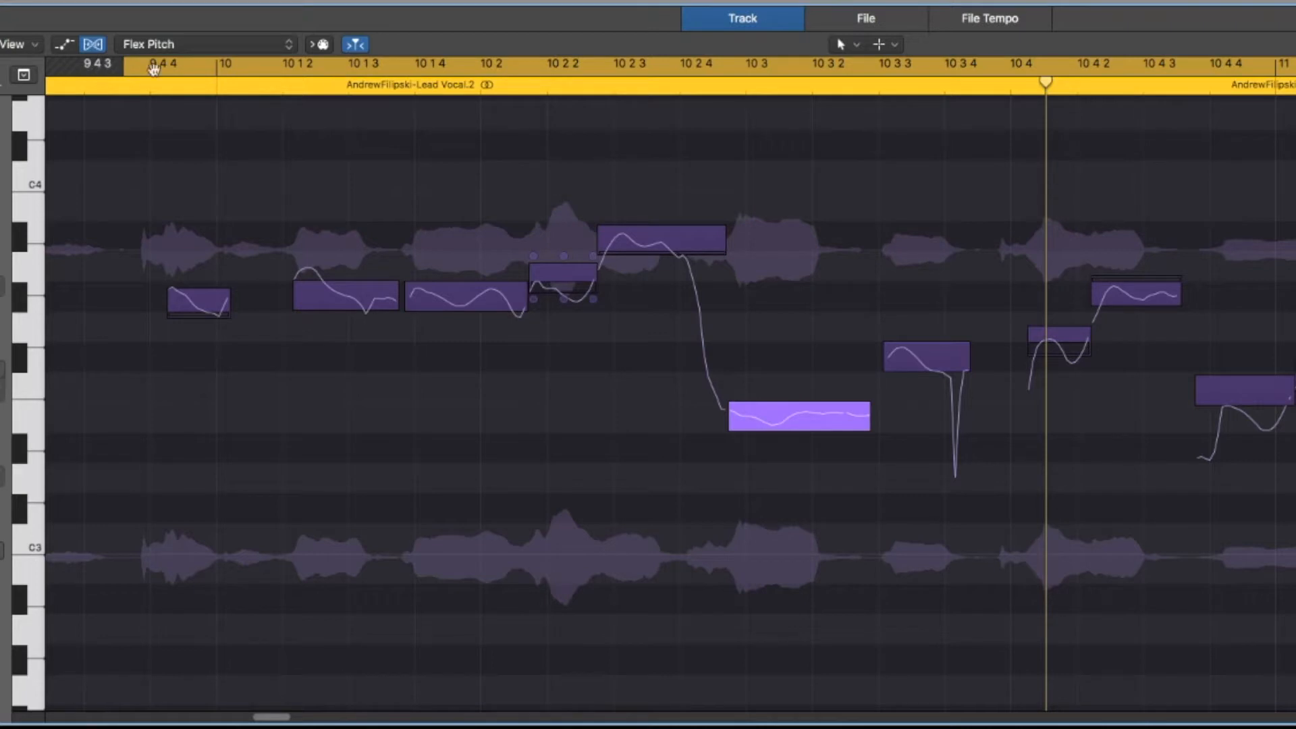
{"action": "key", "text": "space"}
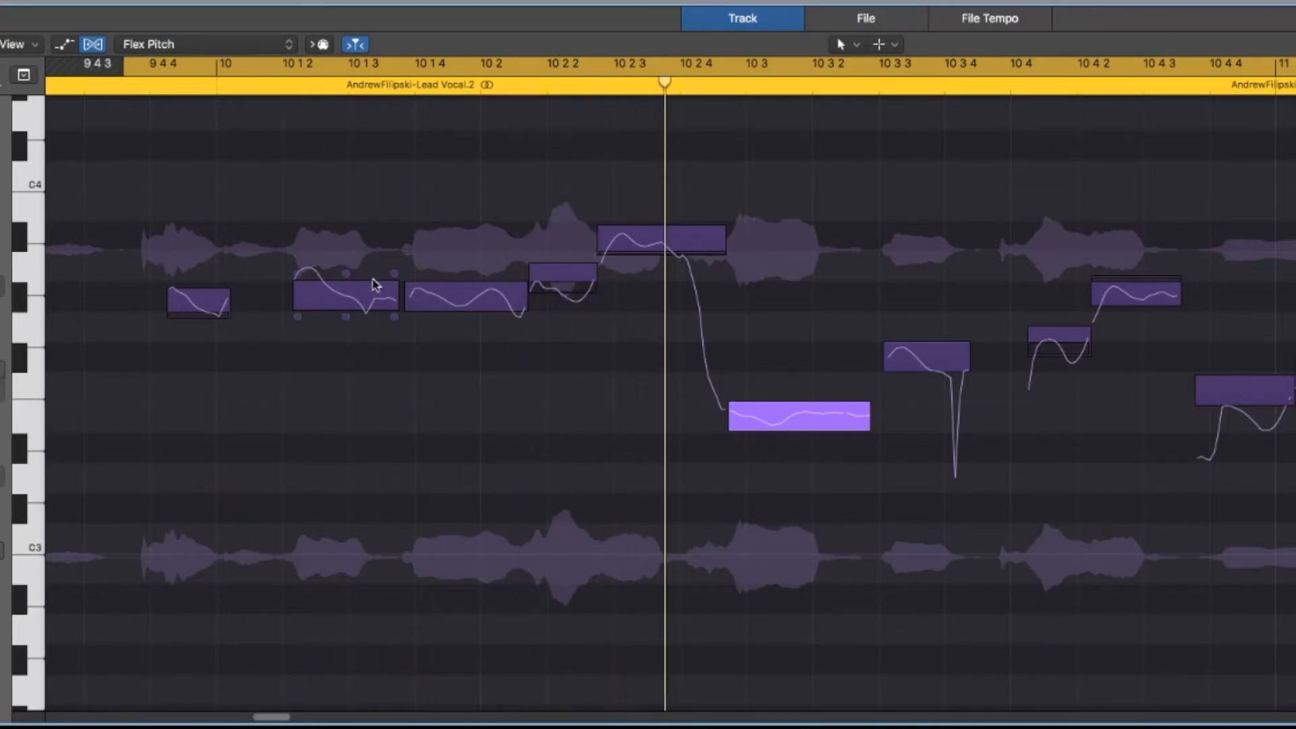
{"action": "key", "text": "space"}
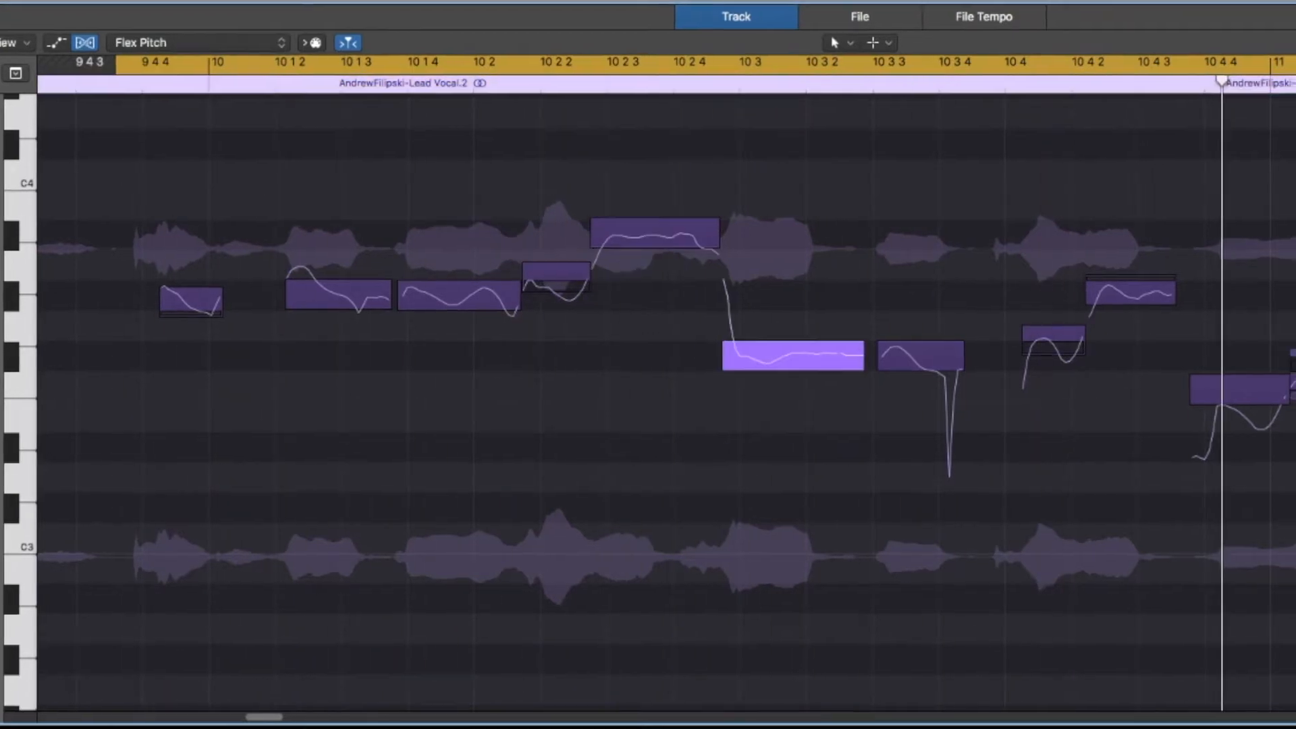
Step: Raise the fine pitch of the vocal note at the start of bar 11
{"action": "left_click", "coordinate": [1235, 374]}
{"action": "left_click_drag", "start_coordinate": [1079, 358], "coordinate": [1066, 125]}
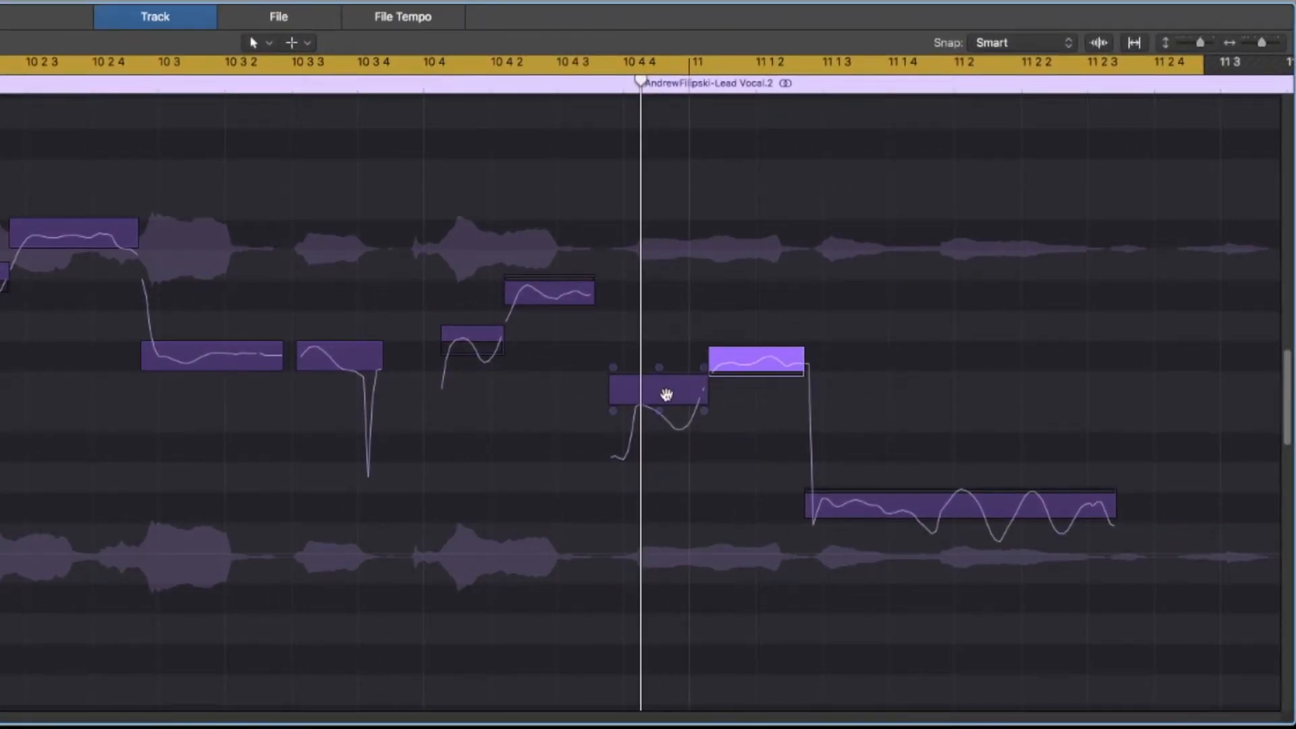
Step: Fine-tune the note at 10 4 4, set its vibrato to 92% and play the phrase
{"action": "left_click", "coordinate": [665, 390]}
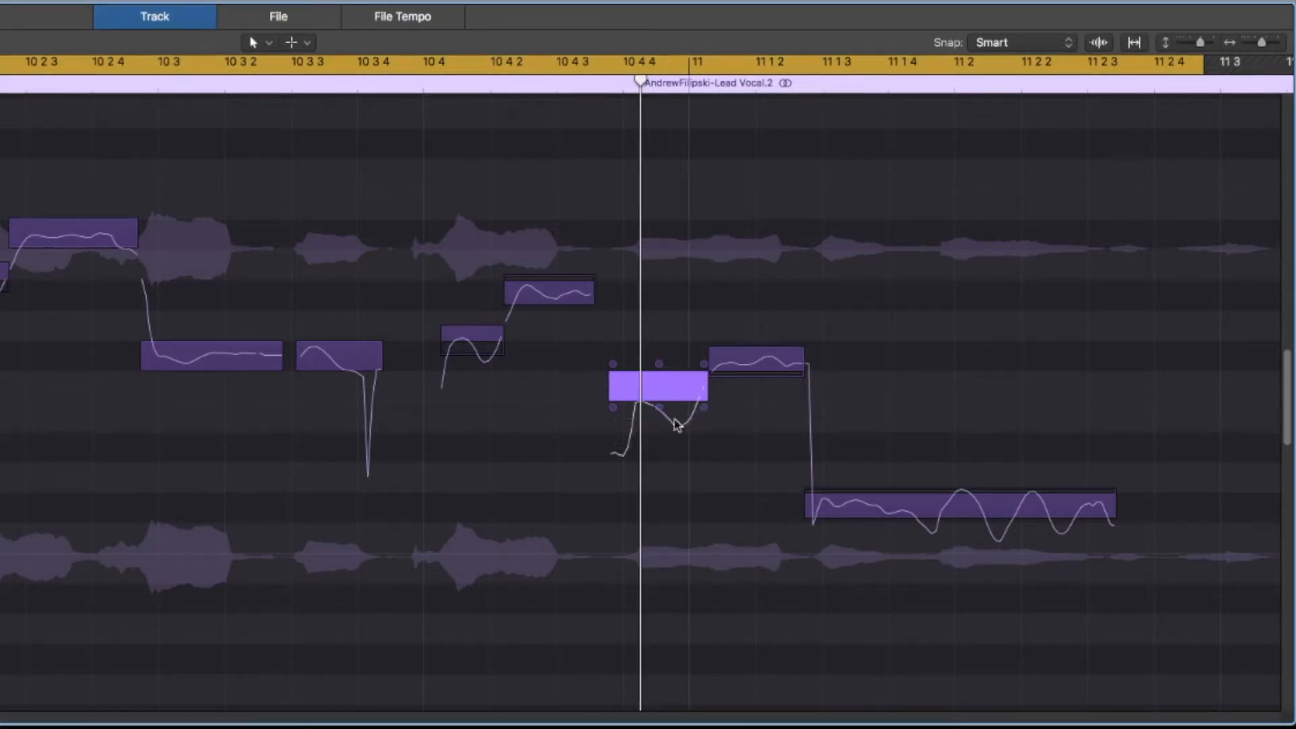
{"action": "left_click_drag", "start_coordinate": [660, 409], "coordinate": [662, 378]}
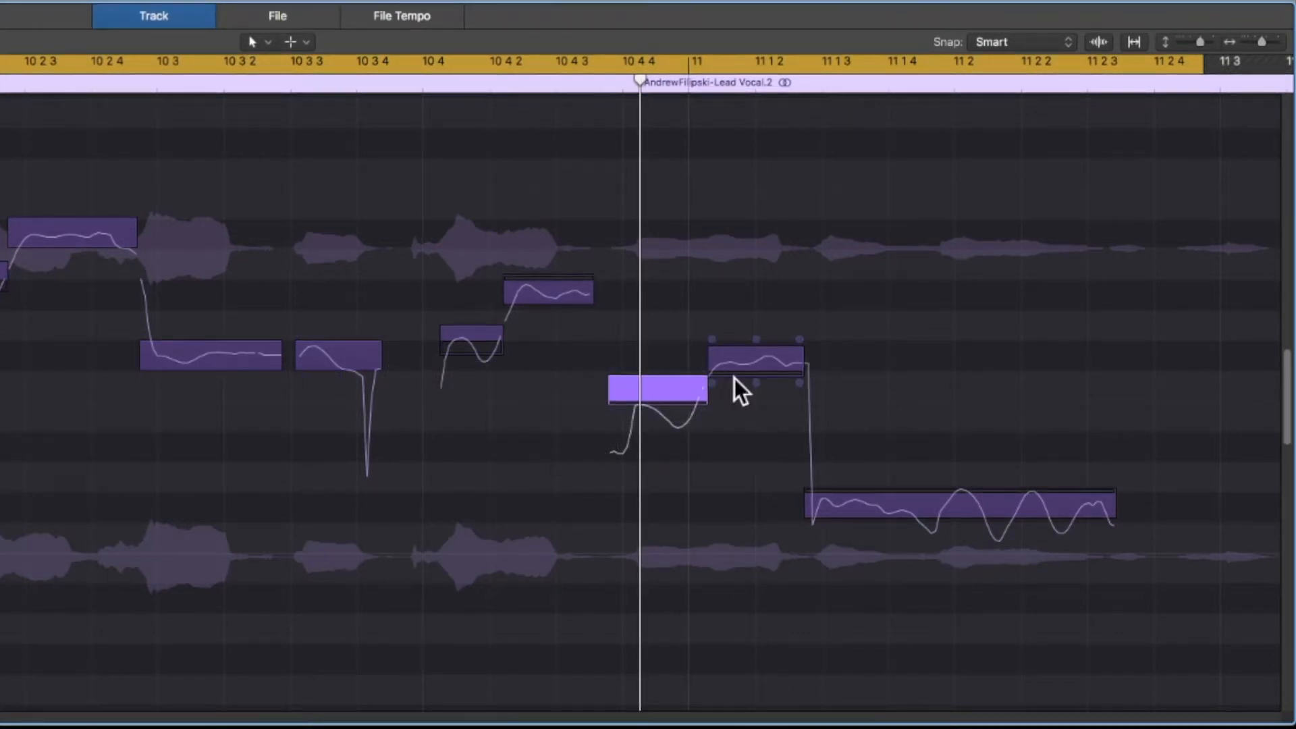
{"action": "mouse_move", "coordinate": [686, 429]}
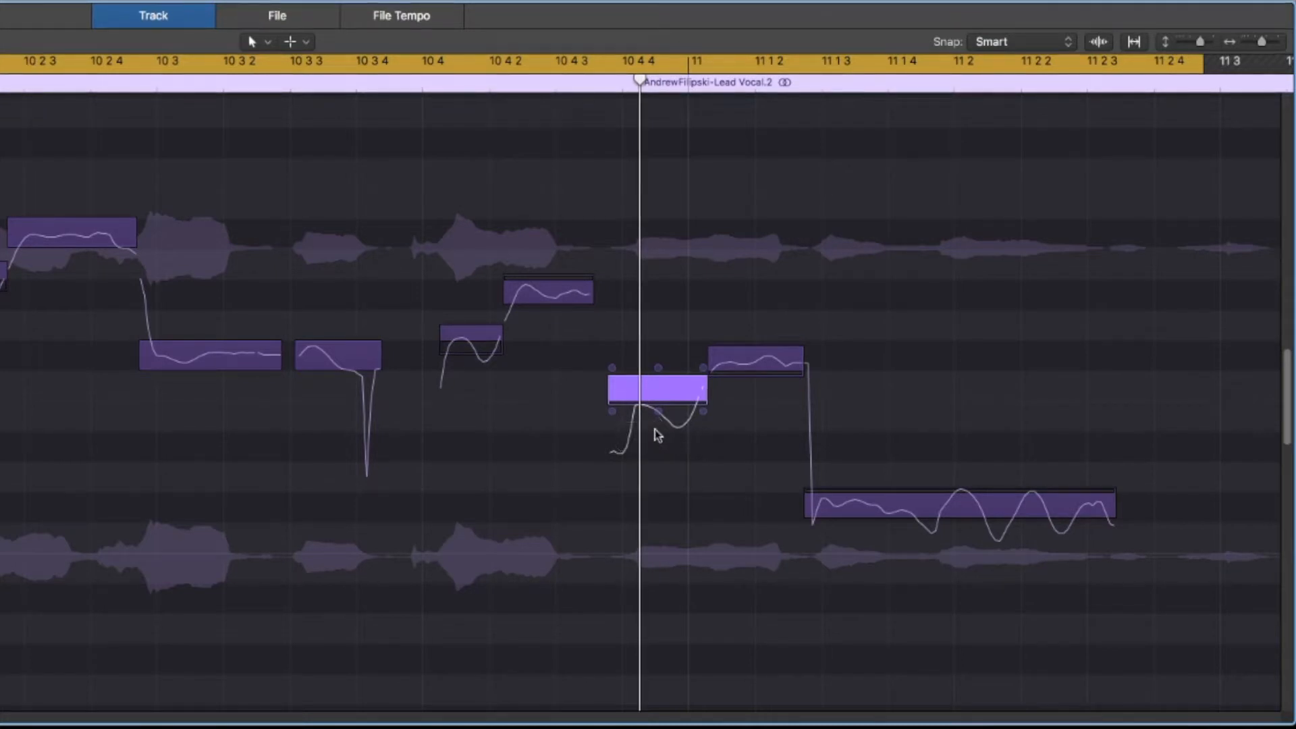
{"action": "key", "text": "space"}
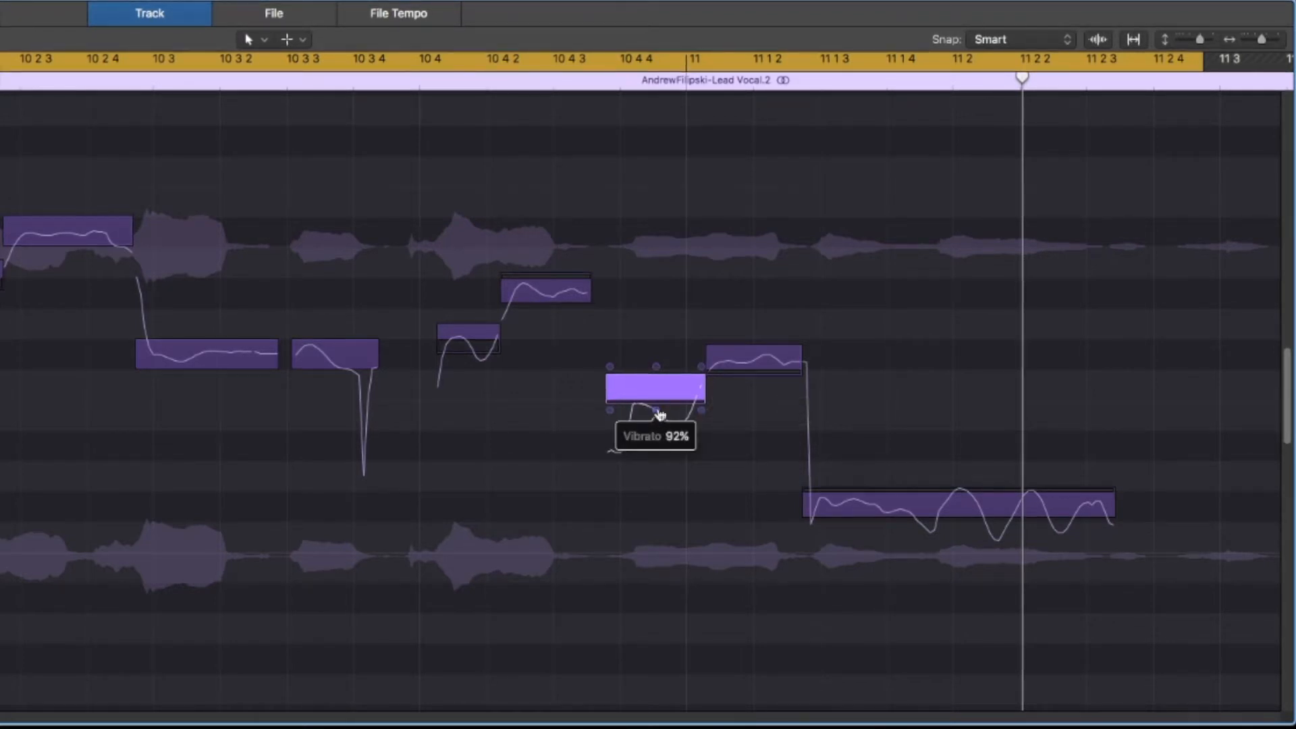
Step: Nudge the fine pitch of the bar 11 note slightly higher and play the vocal phrase through it
{"action": "left_click", "coordinate": [752, 345]}
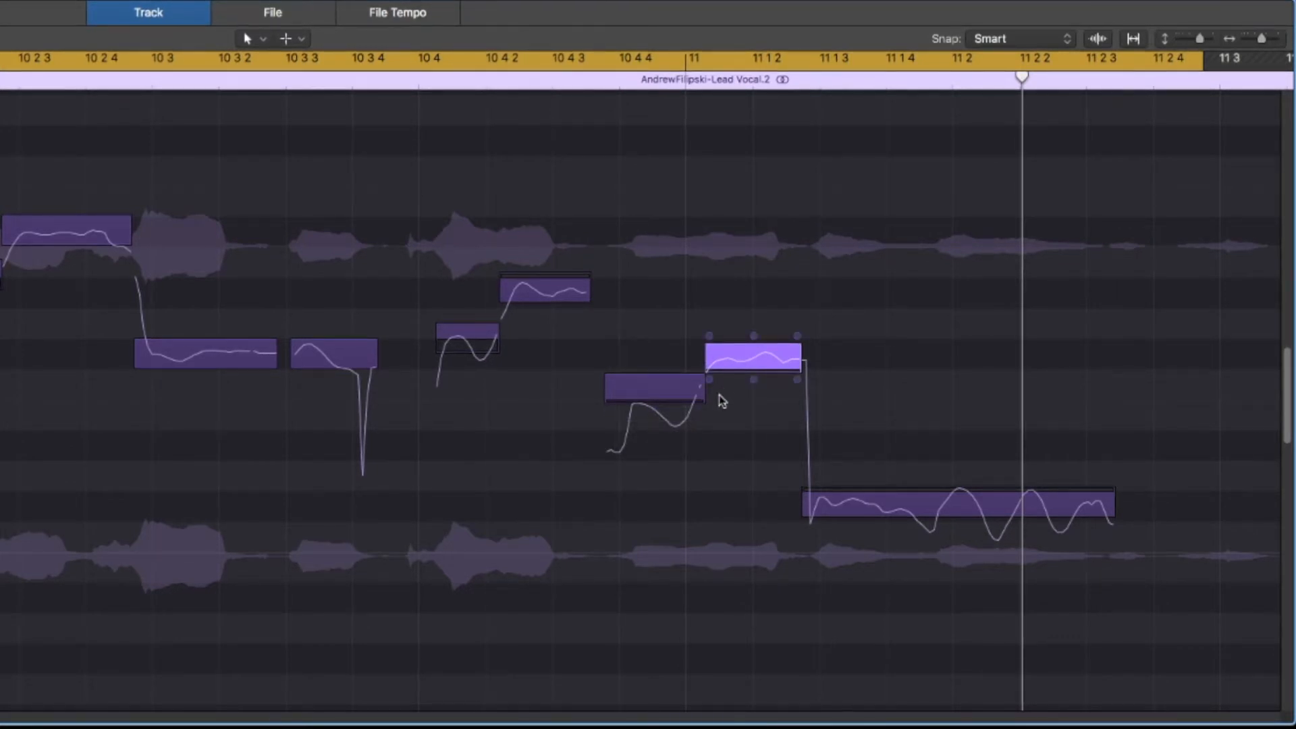
{"action": "key", "text": "space"}
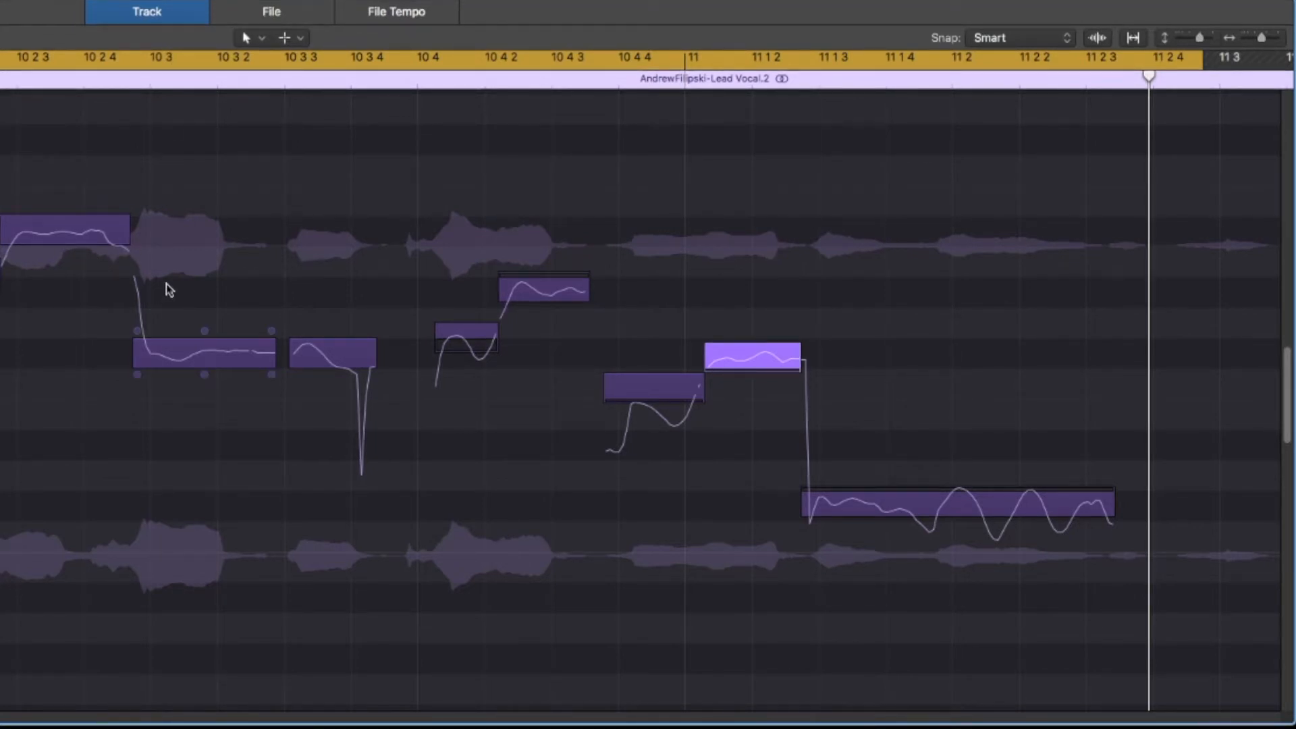
Step: Adjust the end of the phrase's highest note, around 10 2 3, and clear the note selection
{"action": "scroll", "coordinate": [166, 284], "scroll_direction": "left", "scroll_amount": 2}
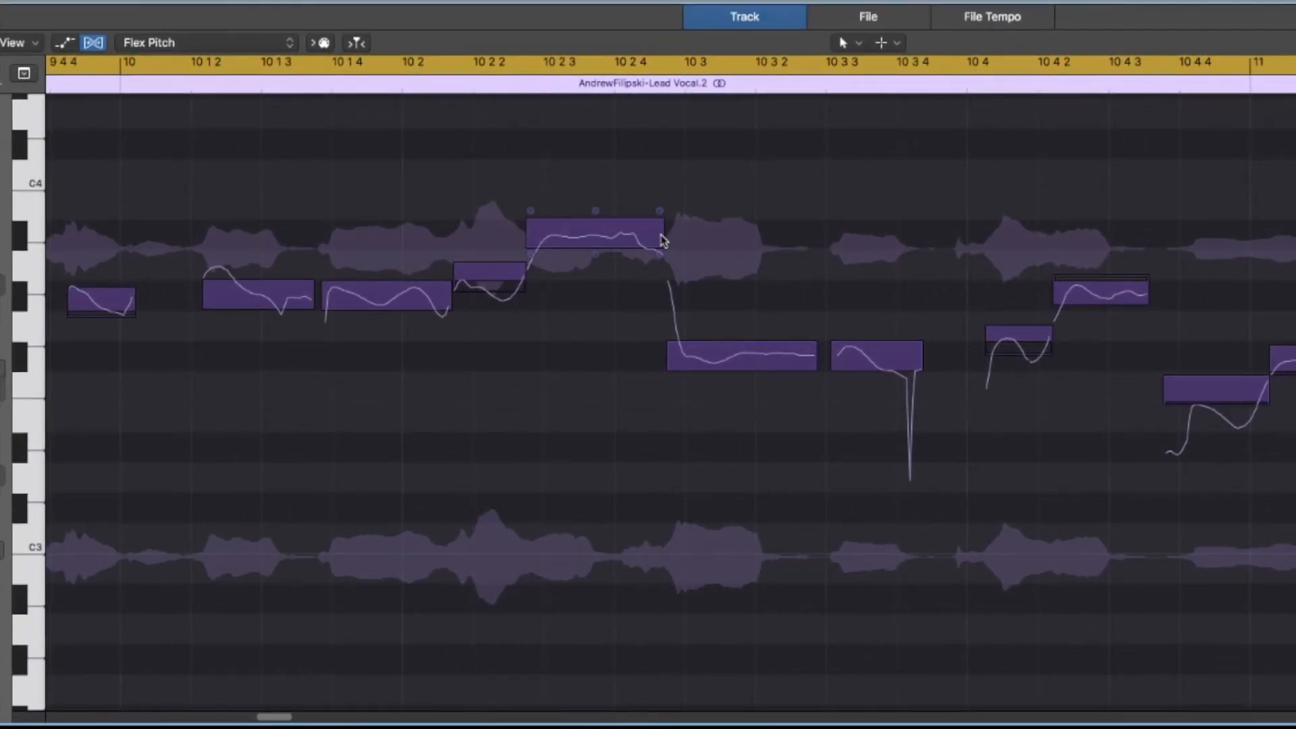
{"action": "mouse_move", "coordinate": [663, 229]}
{"action": "left_mouse_down"}
{"action": "mouse_move", "coordinate": [680, 230]}
{"action": "mouse_move", "coordinate": [648, 232]}
{"action": "mouse_move", "coordinate": [661, 236]}
{"action": "left_mouse_up"}
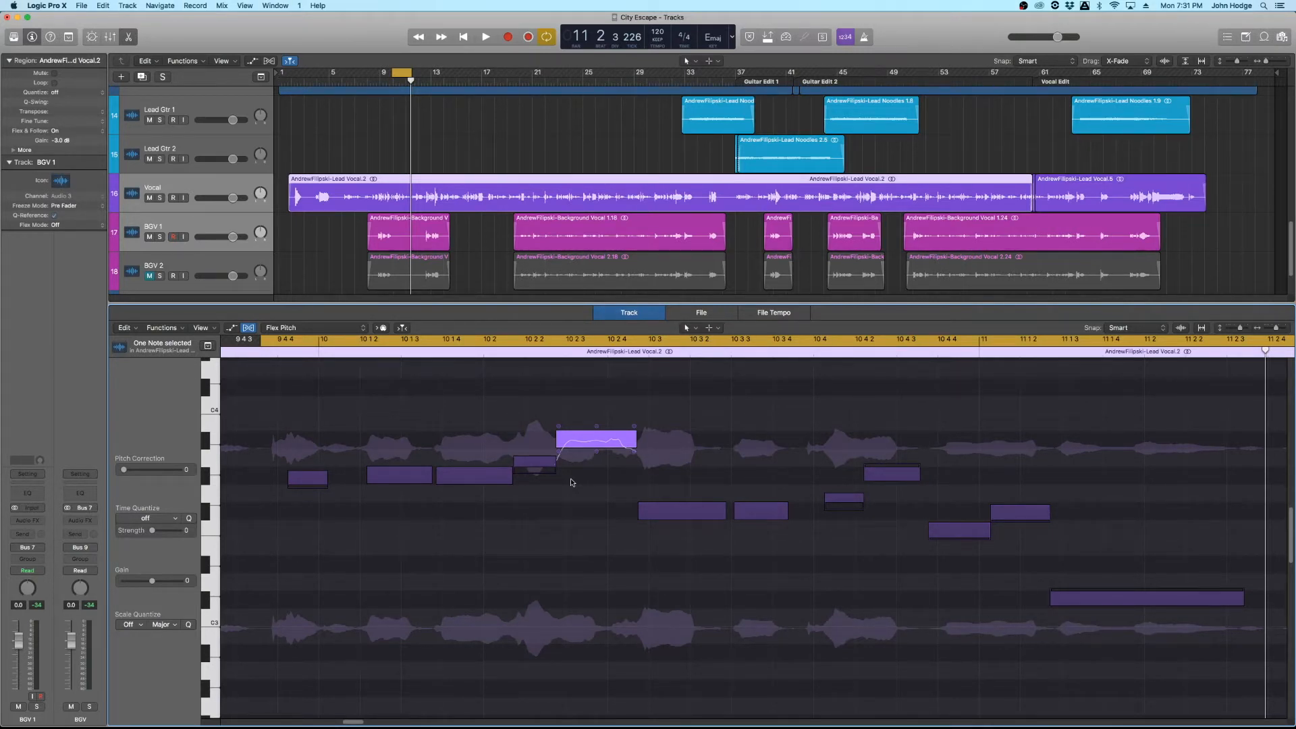
{"action": "left_click", "coordinate": [587, 505]}
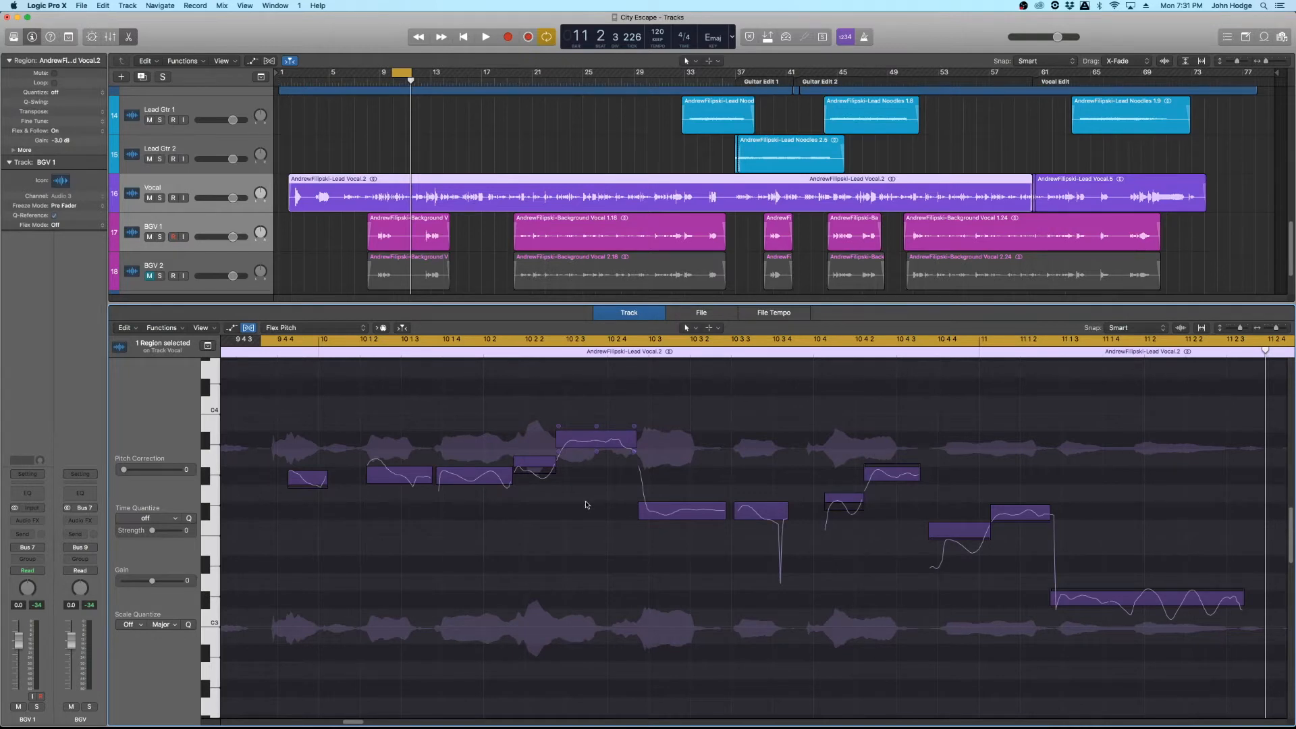